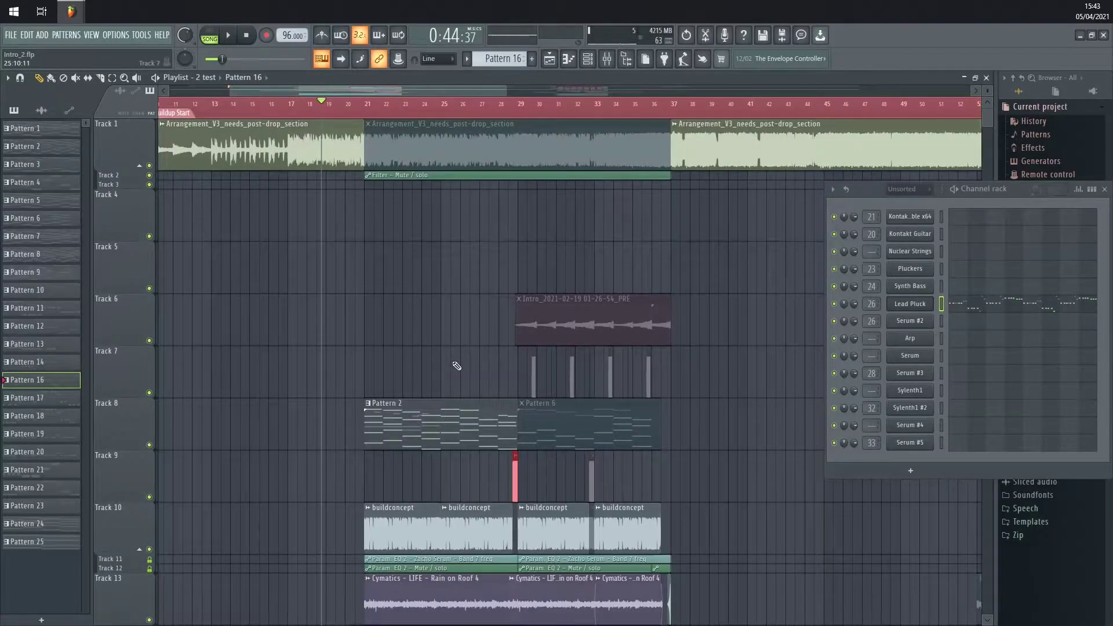
Play the soloed Track 8 from bar 21 and select its Pattern 2 clip
scroll(532, 346, "down", 3)
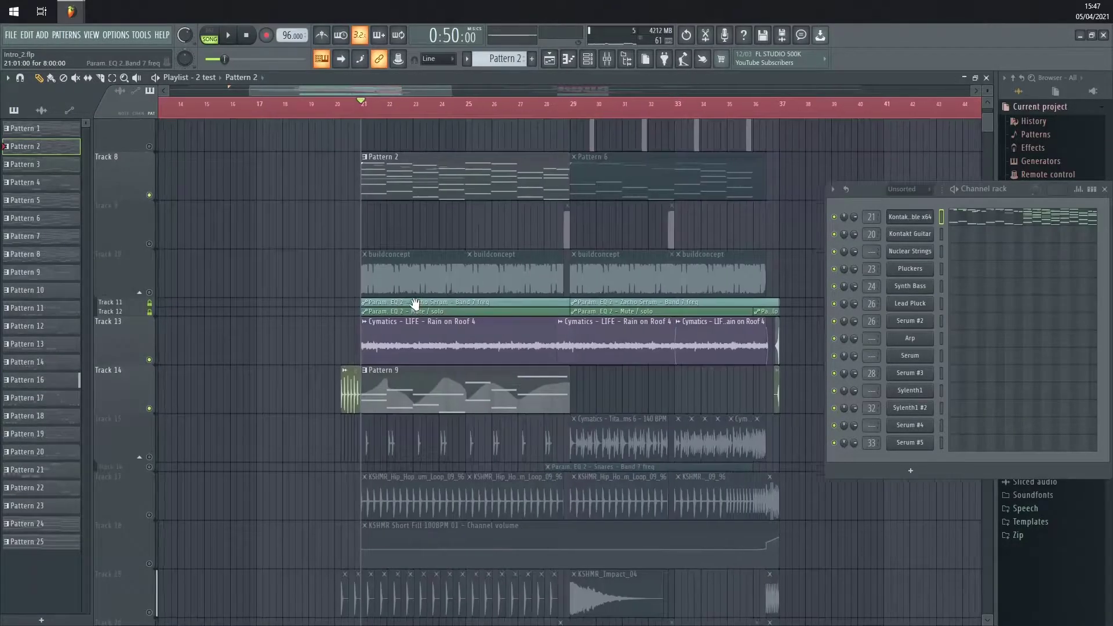
scroll(449, 330, "left", 2)
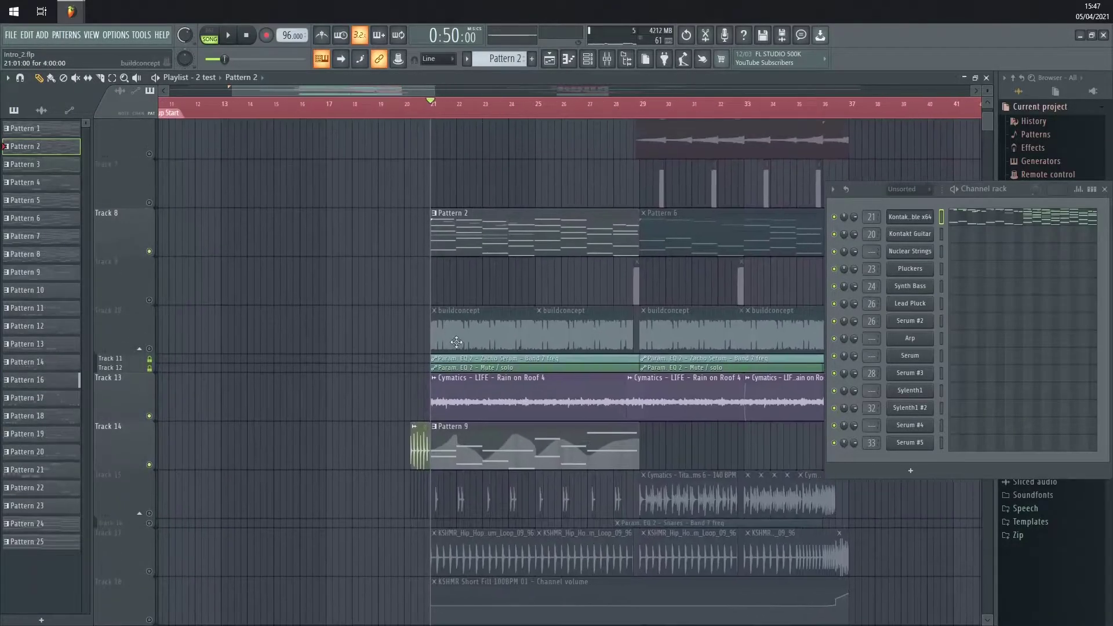
scroll(449, 330, "right", 1)
scroll(422, 348, "down", 1)
scroll(410, 372, "up", 1)
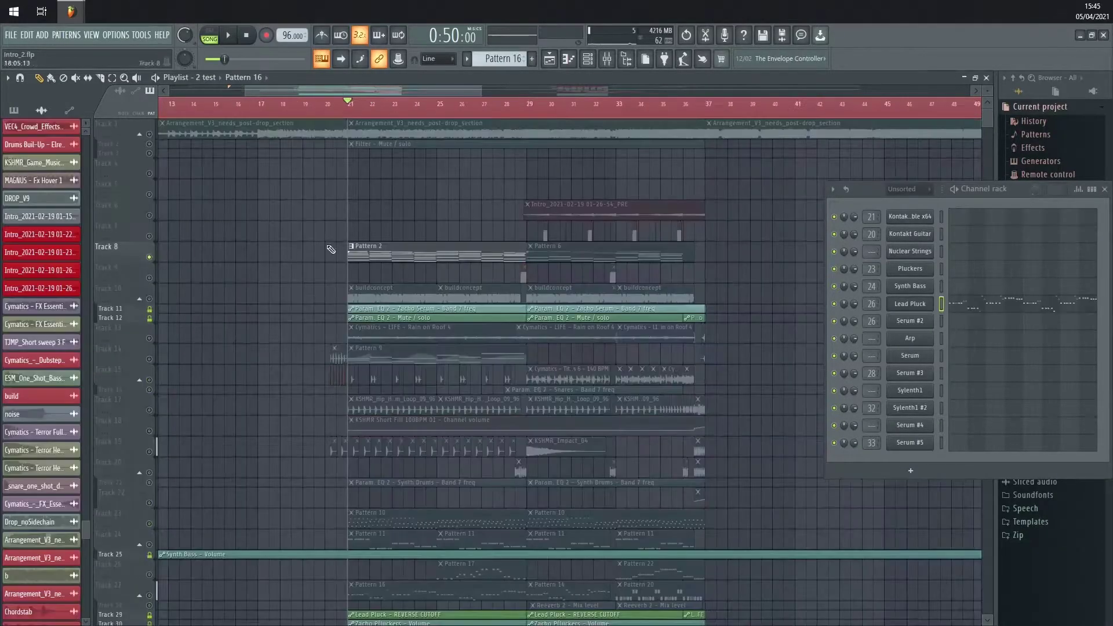
scroll(331, 249, "up", 2)
key("space")
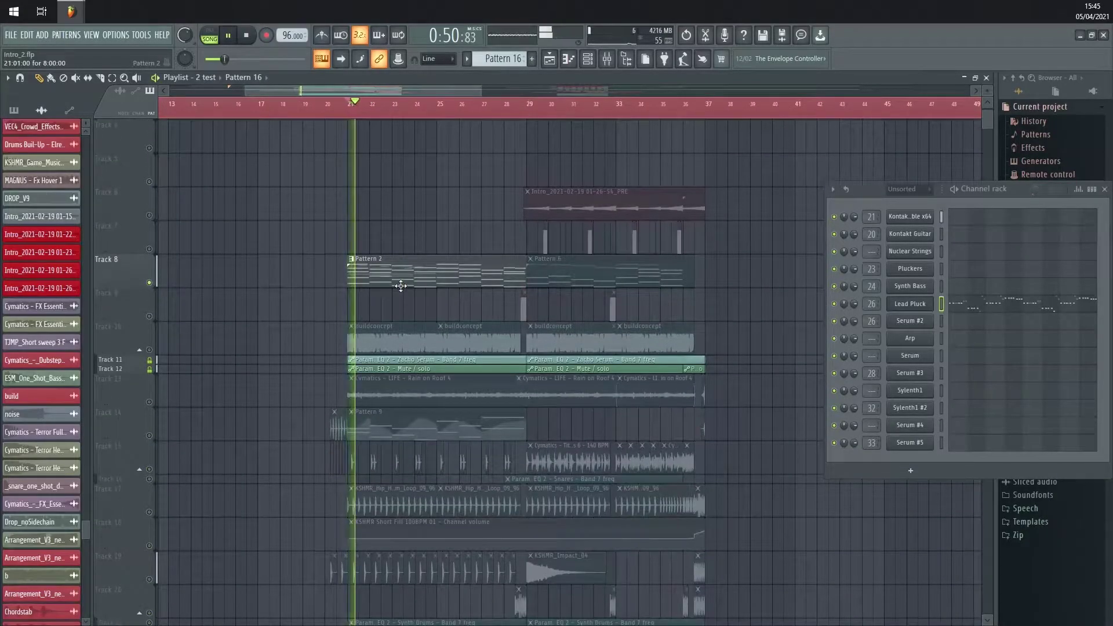
left_click(385, 276)
key("space")
View the Emotional Piano patch loaded in the Kontakt channel of Pattern 2, moving its window up before dismissing it
left_click(915, 221)
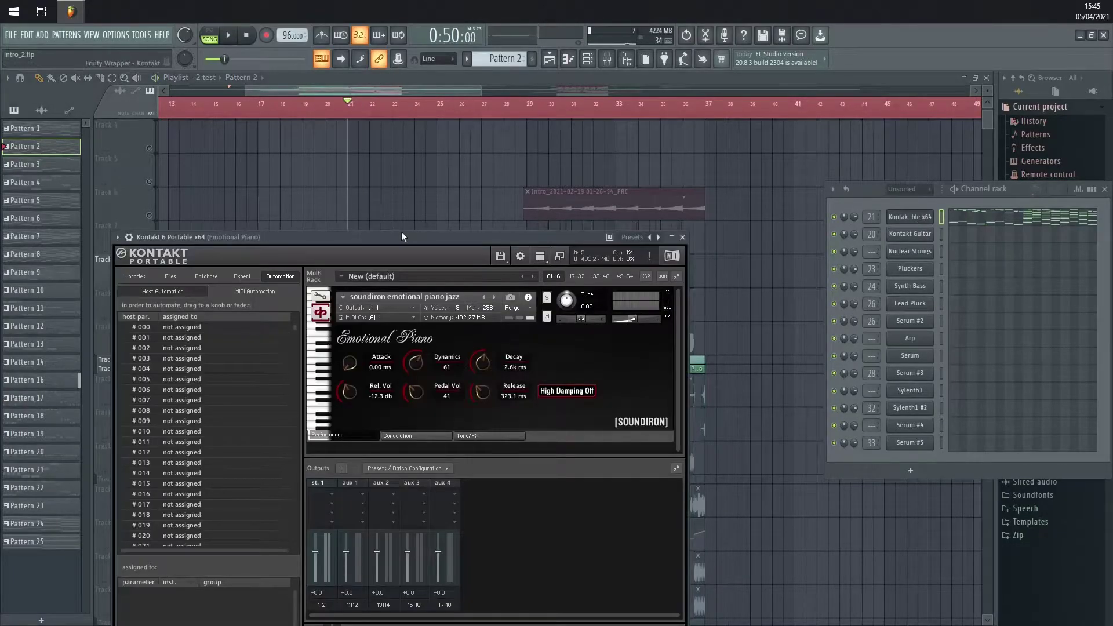
left_click_drag(401, 232, 394, 183)
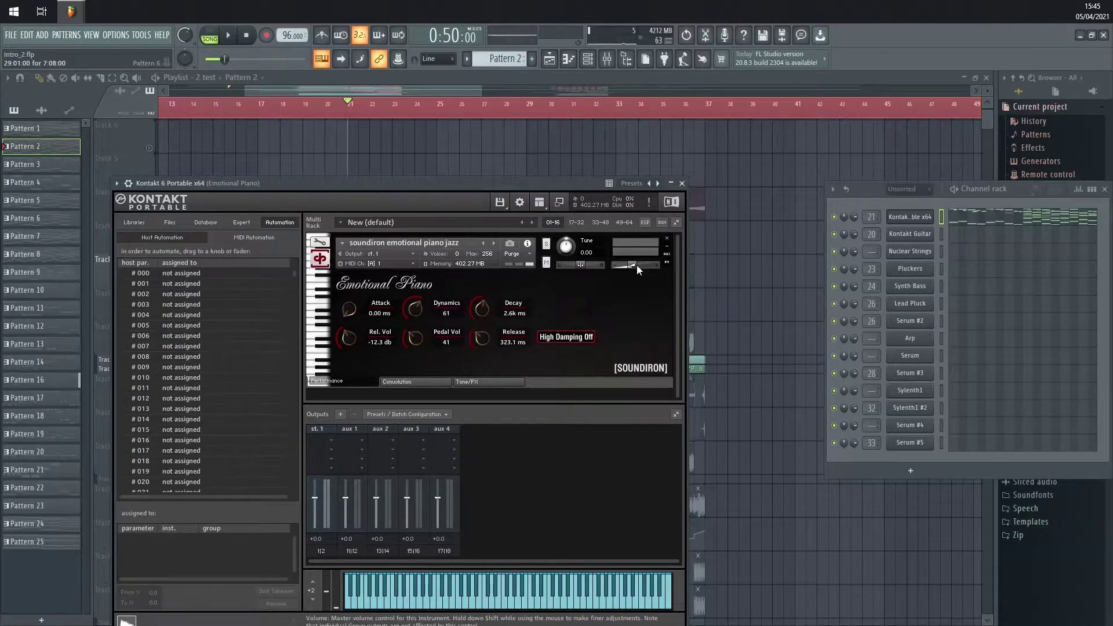
left_click(753, 271)
Play the Pattern 2 piano chords on Track 8 from bar 21 in a closer playlist view
scroll(382, 264, "up", 5)
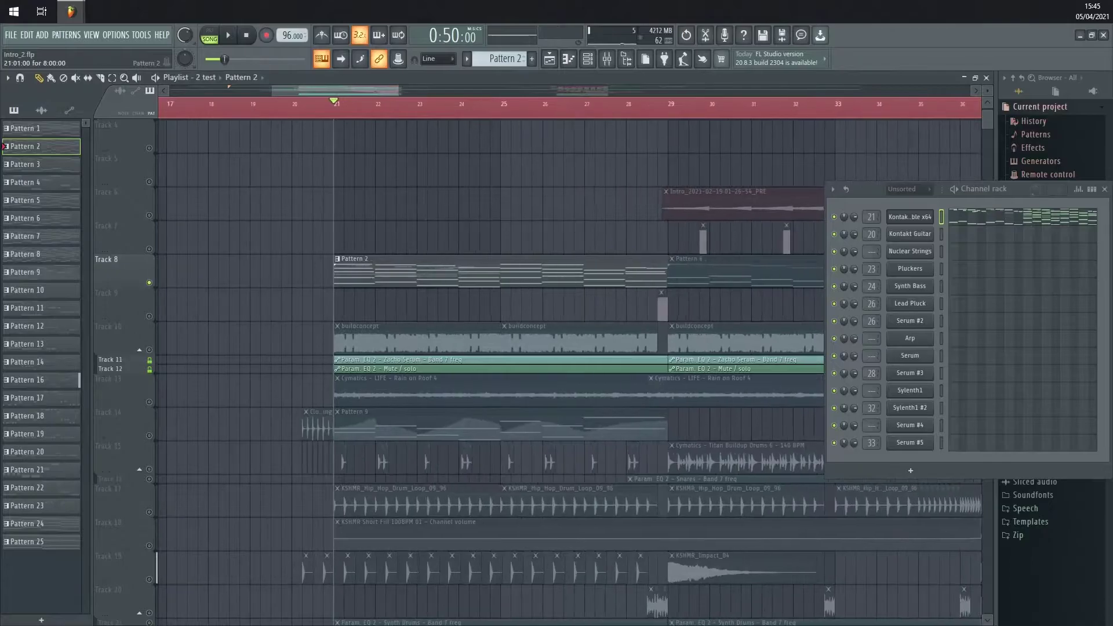
key("space")
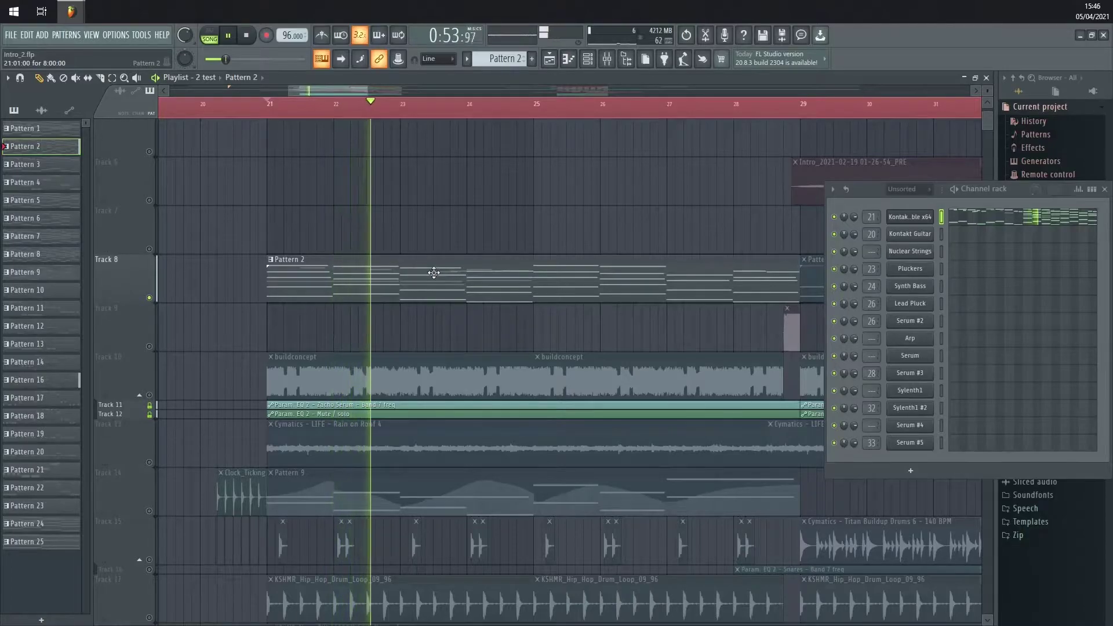
key("space")
Open Pattern 2's Kontakt notes in a maximized piano roll and examine the chord voicings
double_click(433, 272)
left_click_drag(926, 154, 777, 92)
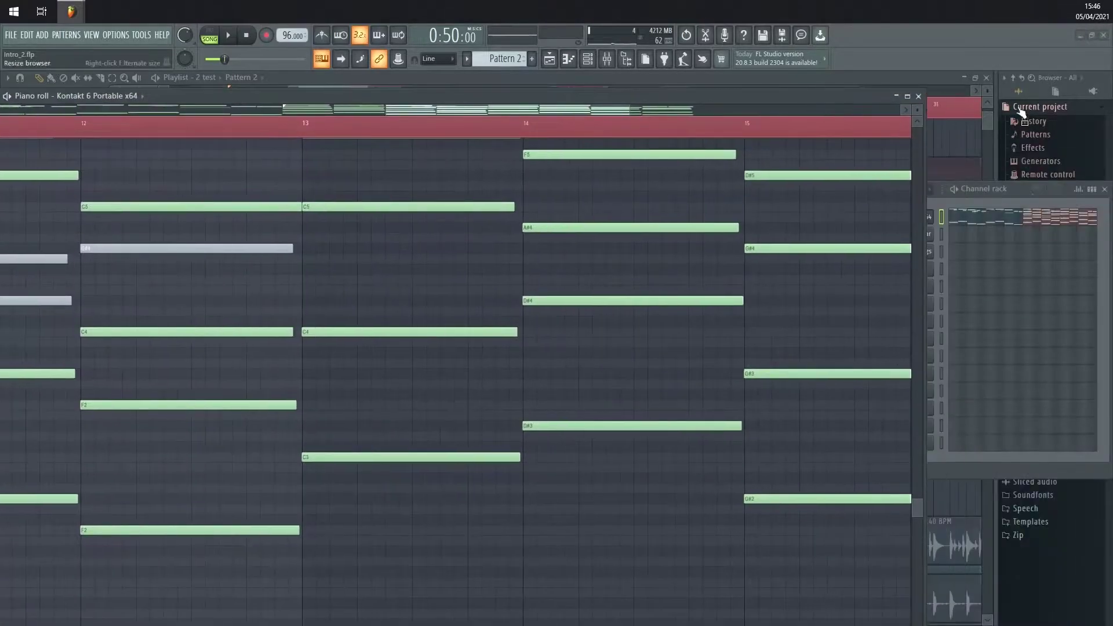
left_click(907, 96)
scroll(633, 228, "down", 4)
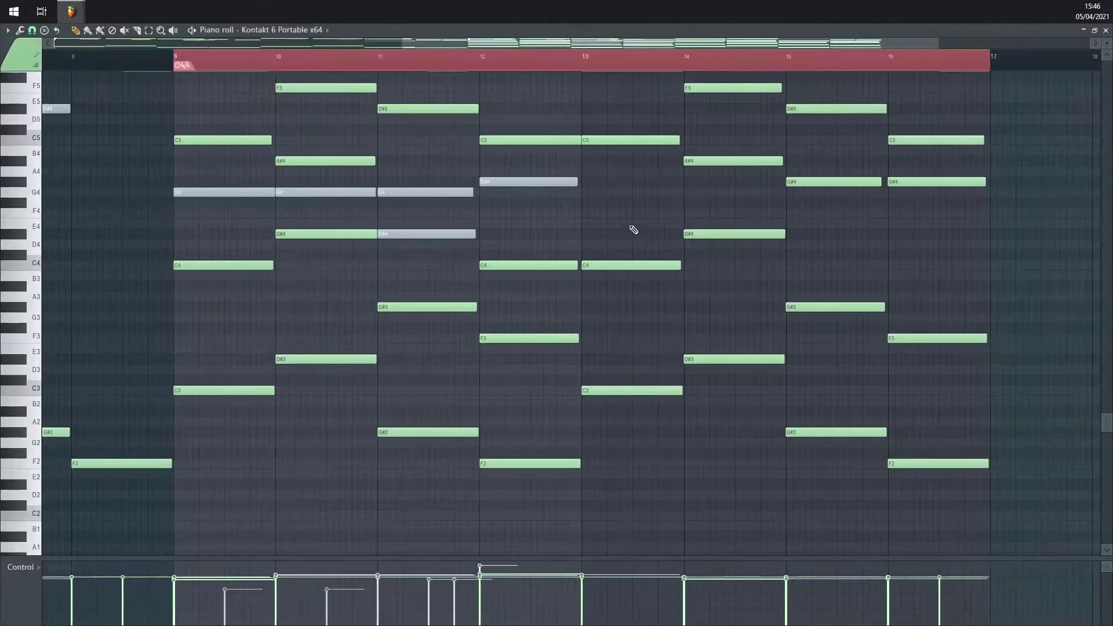
scroll(767, 226, "left", 3)
Bring up the Strumizer for the Kontakt chords, dismiss it without applying, and return to the playlist
left_click(20, 30)
left_click(185, 211)
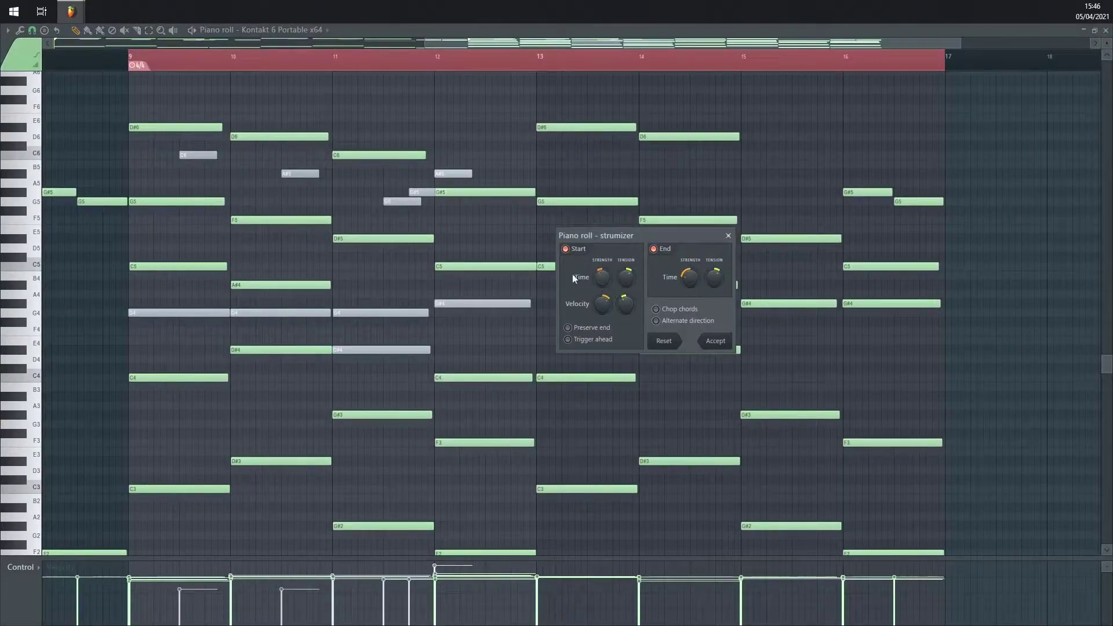
left_click(728, 235)
scroll(509, 186, "up", 3)
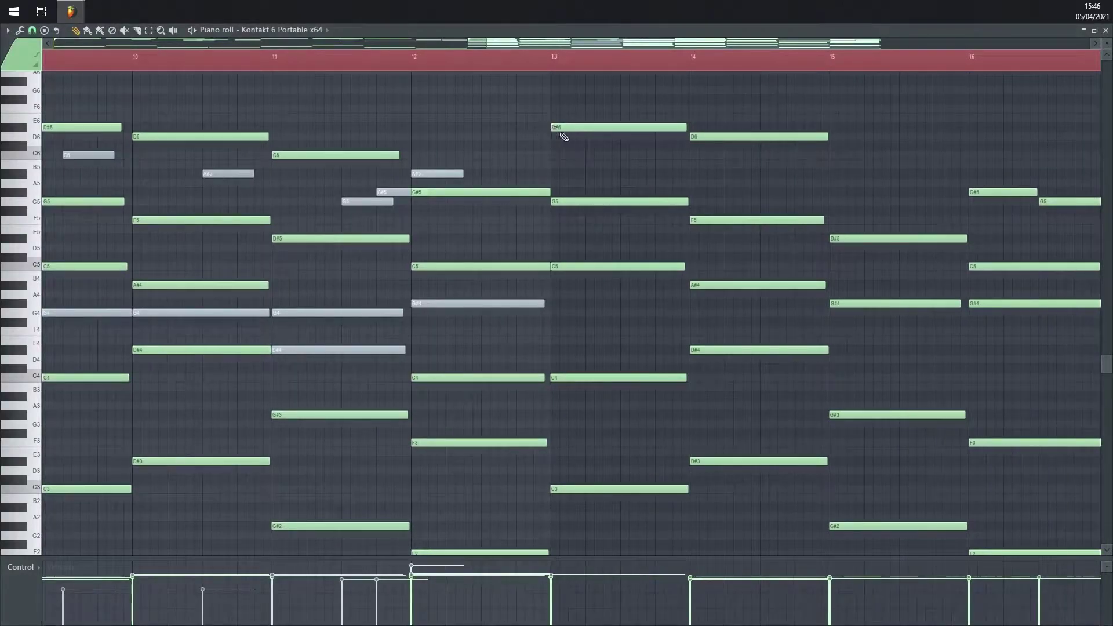
key("F7")
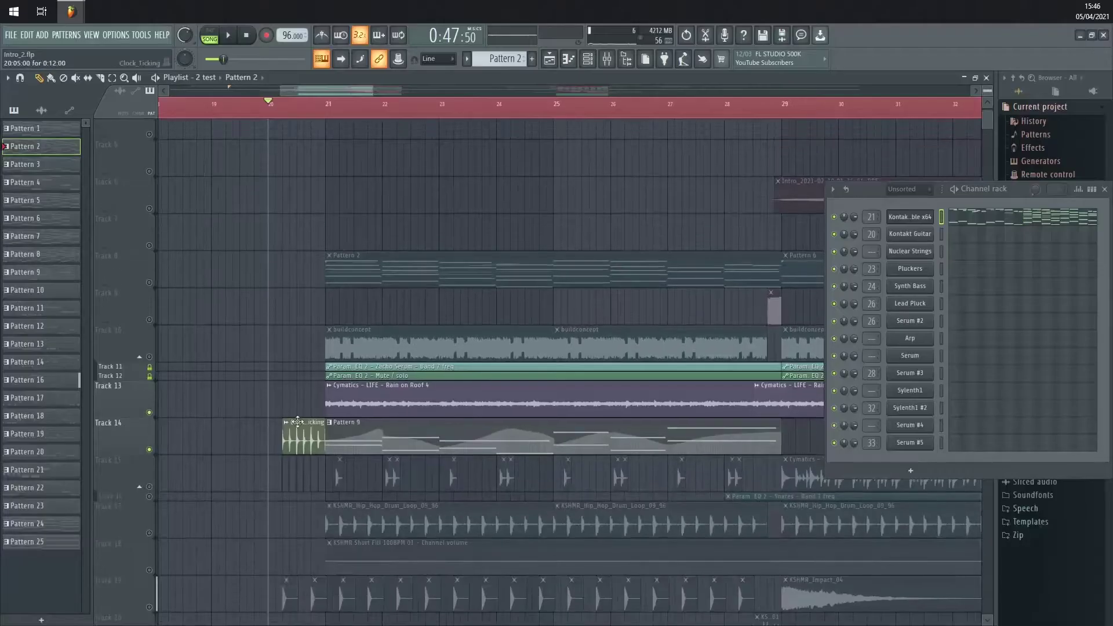
Play Tracks 13 and 14 from the start of the Clock_Ticking clip just before bar 21
left_click(284, 109)
key("space")
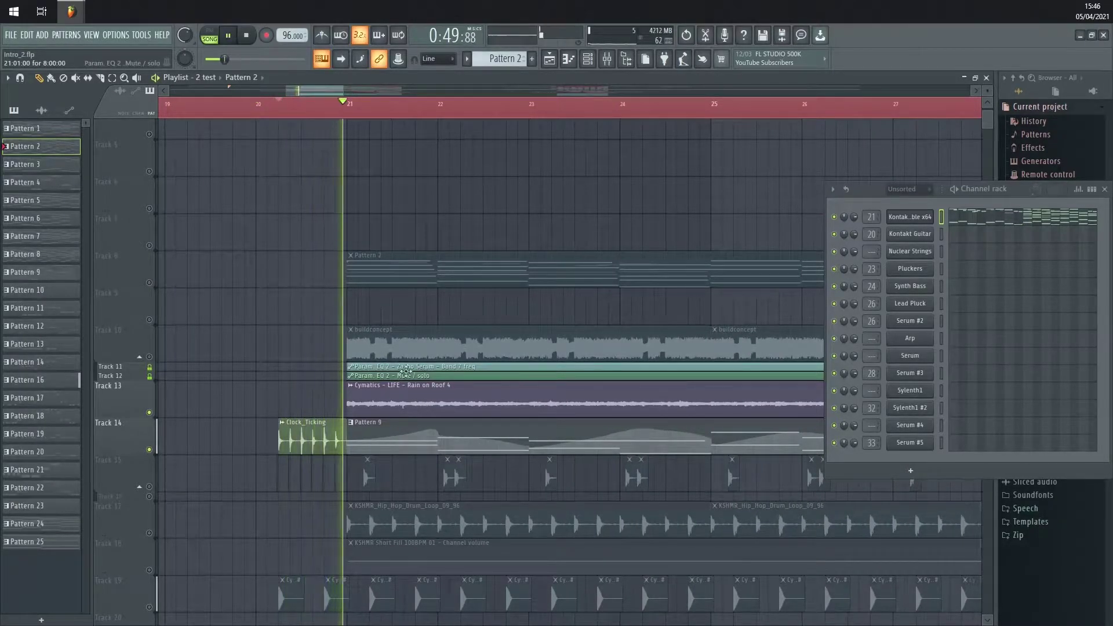
key("space")
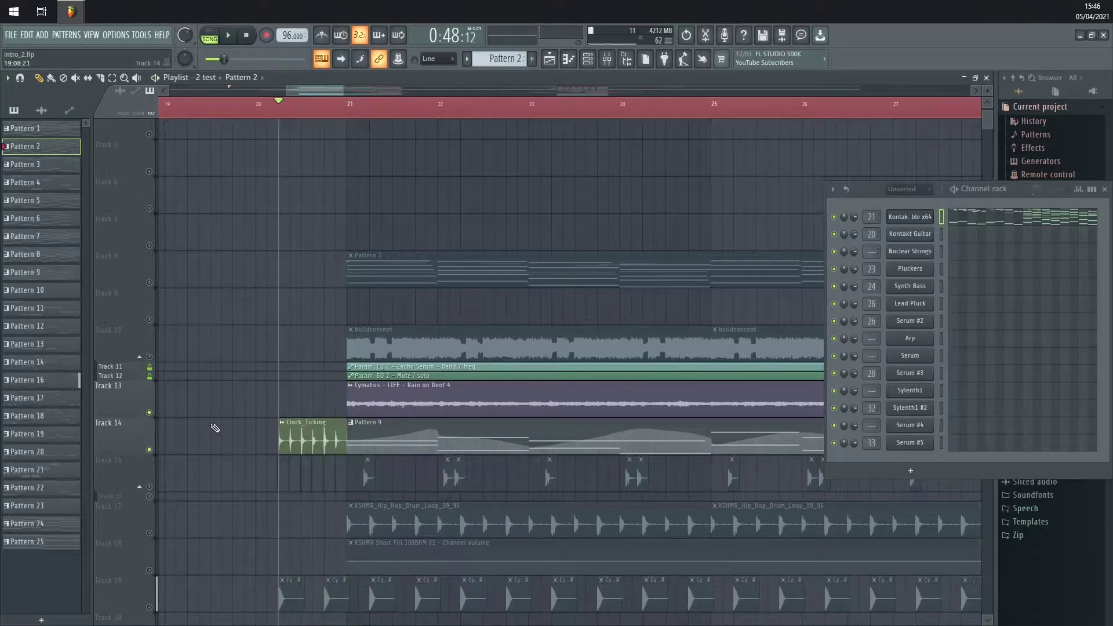
Set the playback position to bar 21 and examine the Pattern 9 clip on Track 14
scroll(294, 107, "right", 1)
left_click(288, 108)
scroll(224, 241, "up", 3)
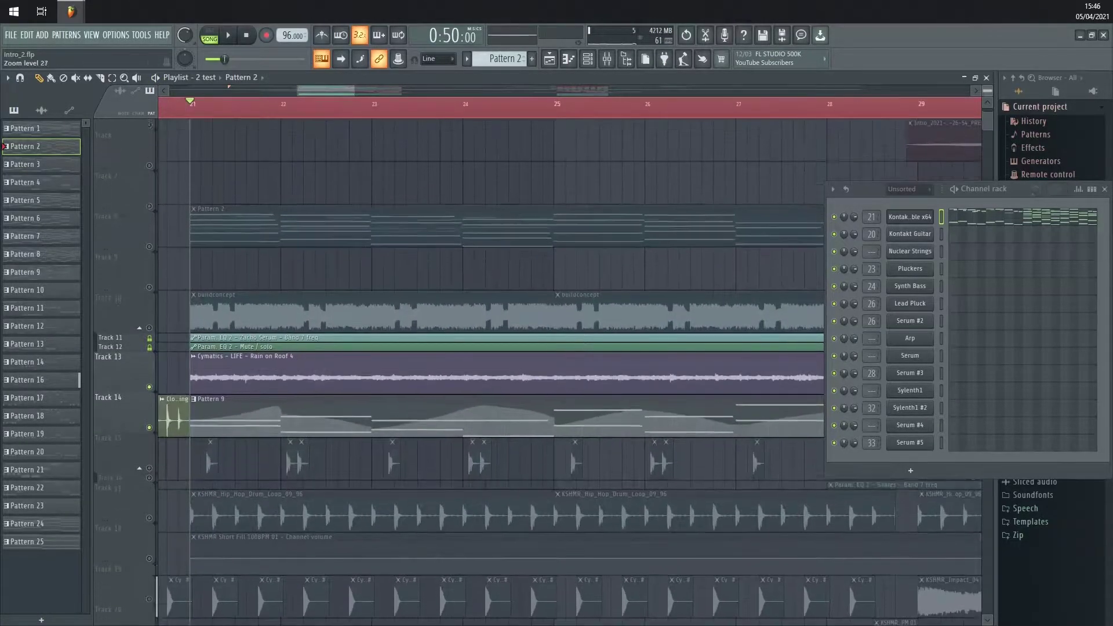
scroll(248, 431, "up", 3)
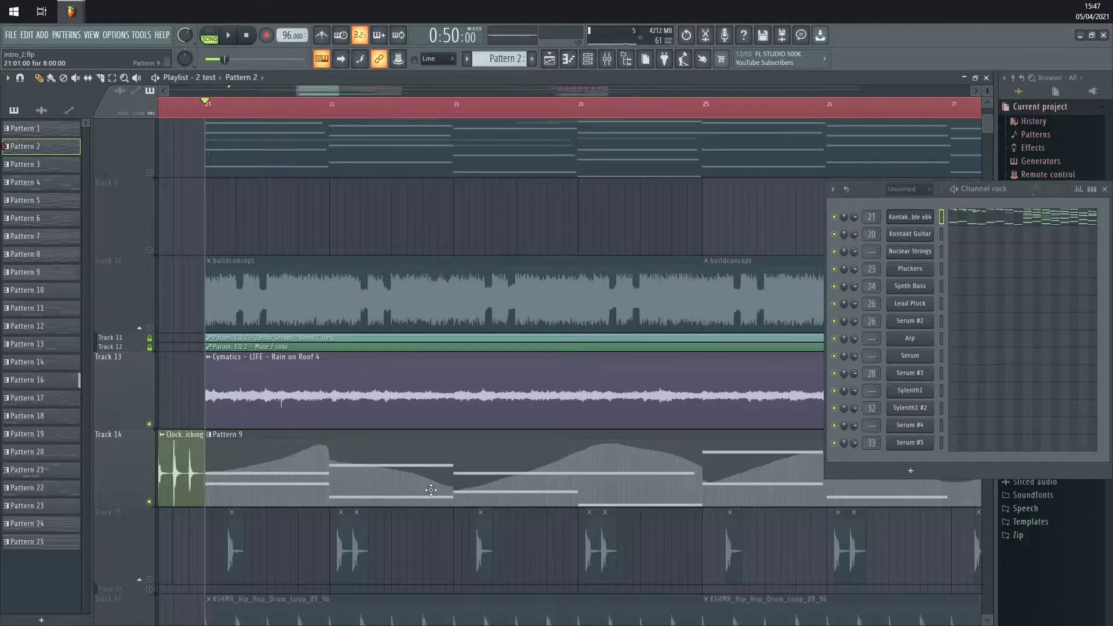
scroll(305, 450, "down", 1)
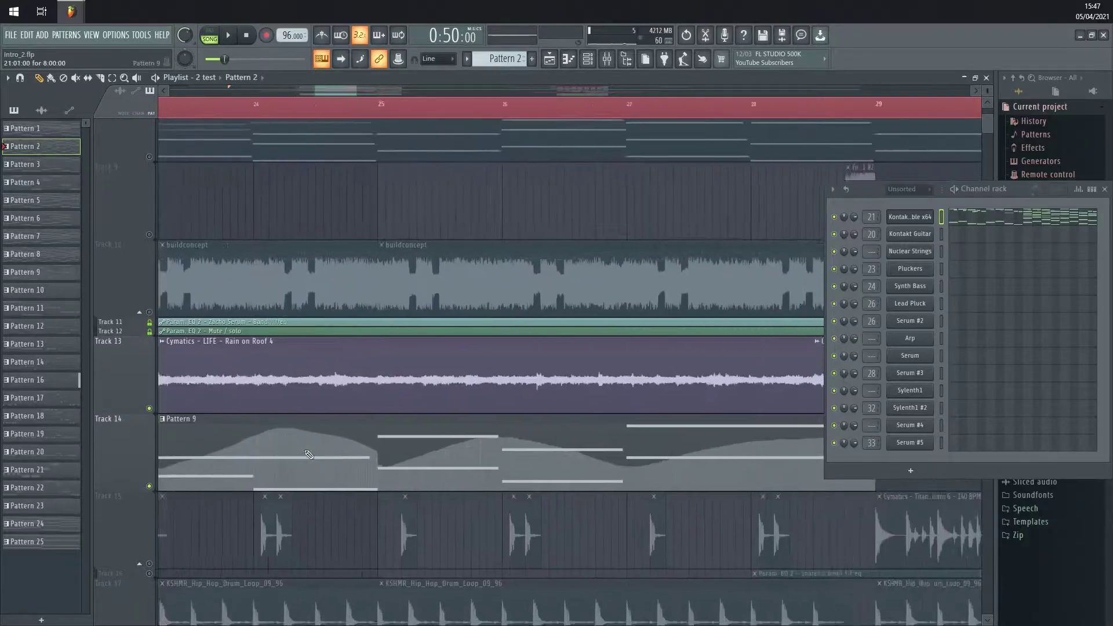
scroll(305, 450, "down", 3, "ctrl")
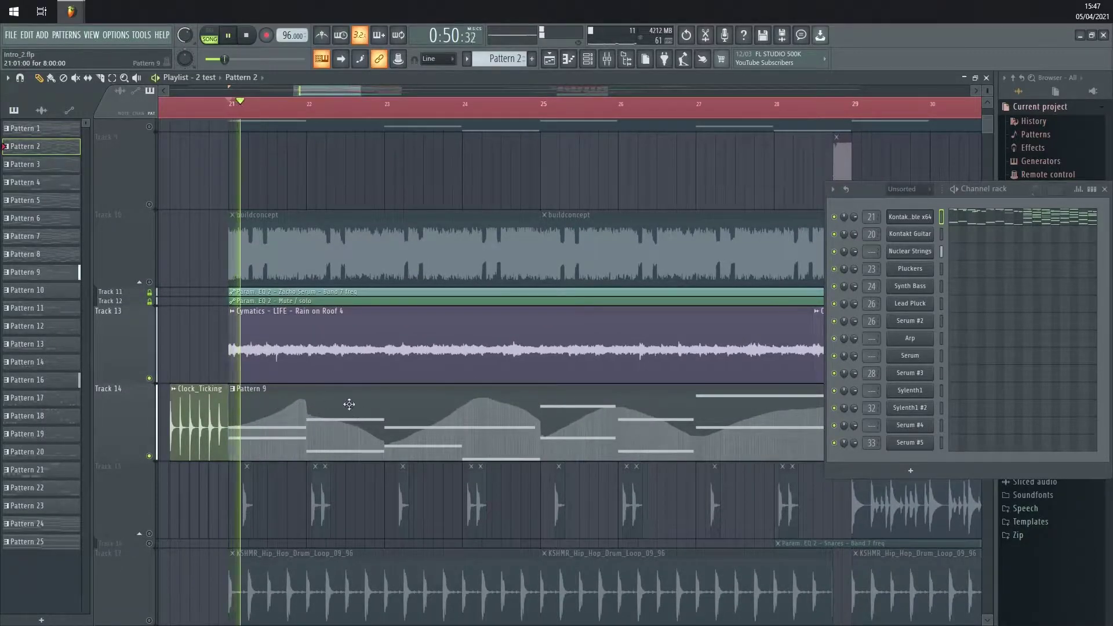
scroll(251, 323, "up", 4)
scroll(387, 318, "down", 4, "ctrl")
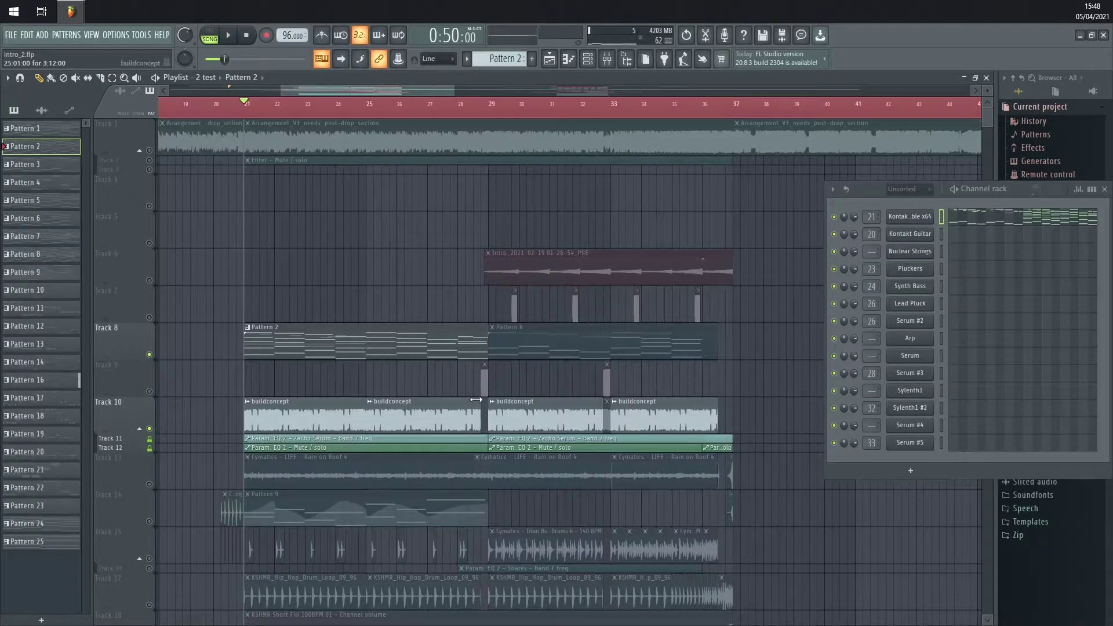
Solo Track 10 with its automation Tracks 11 and 12 and play the buildconcept clips from bar 21
scroll(186, 452, "right", 2)
left_click(157, 429, "ctrl")
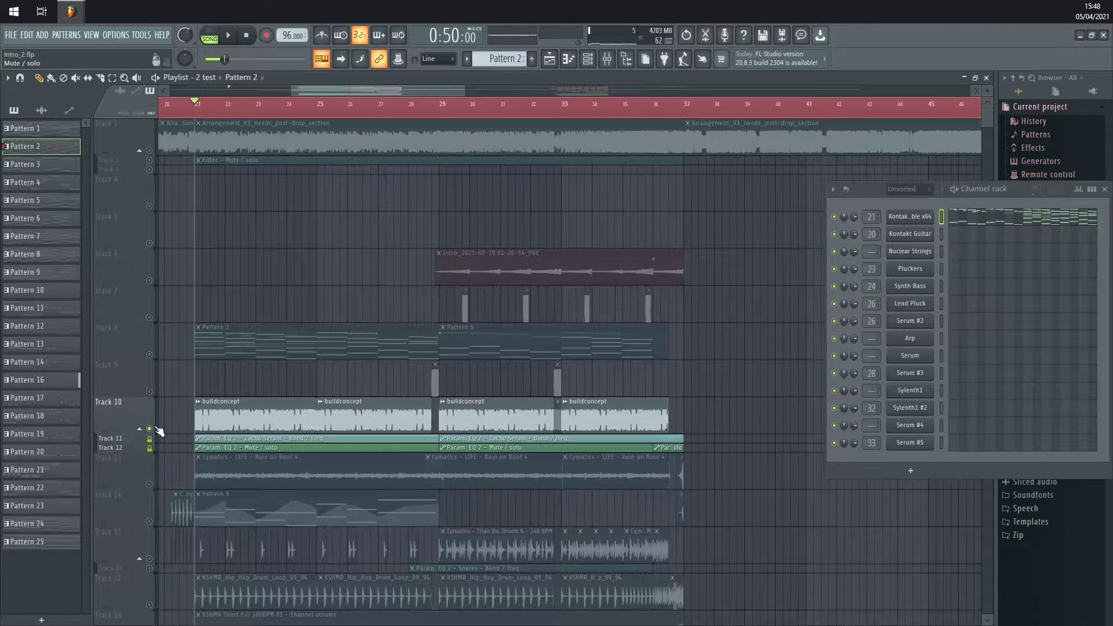
scroll(320, 420, "left", 3)
key("space")
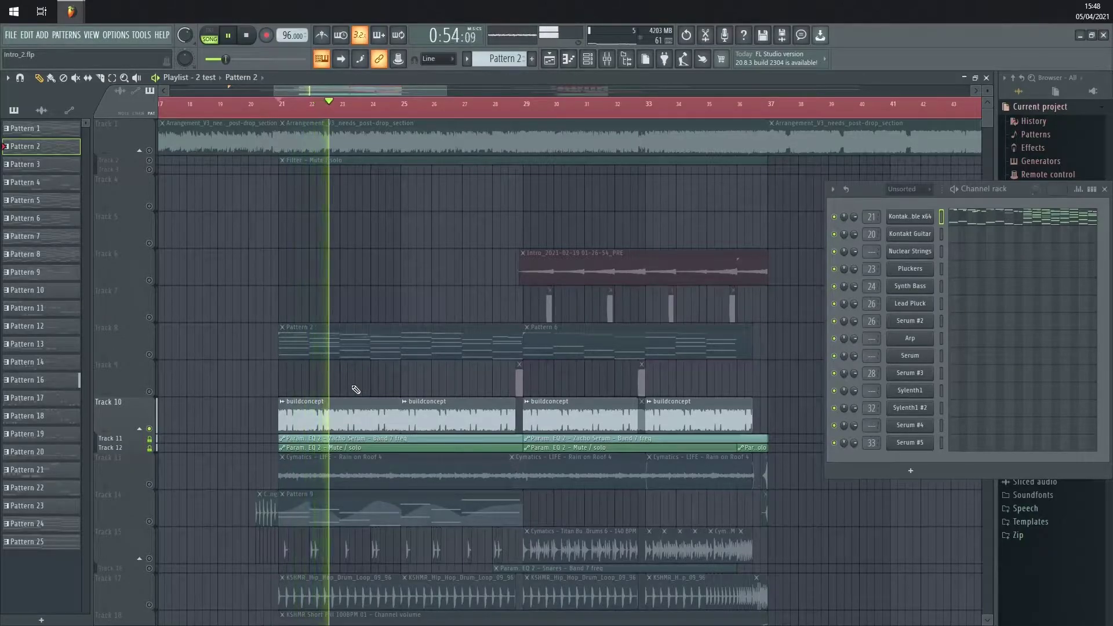
key("space")
Mute automation Tracks 11 and 12 and play the buildconcept clips without the EQ automation
left_click_drag(152, 438, 153, 448)
key("space")
key("space")
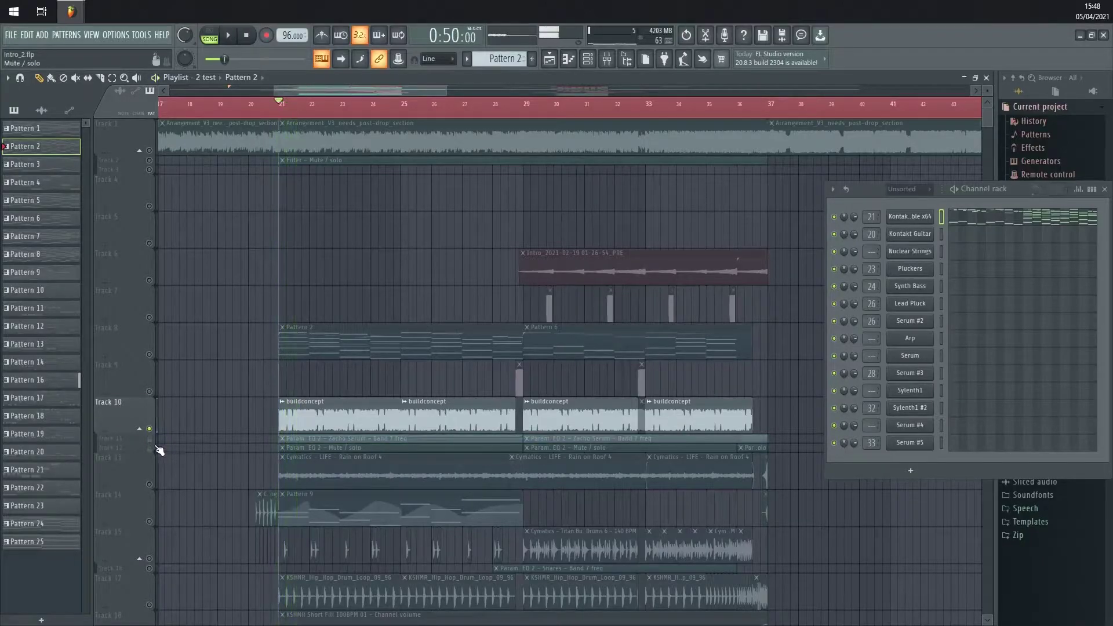
scroll(277, 380, "down", 2)
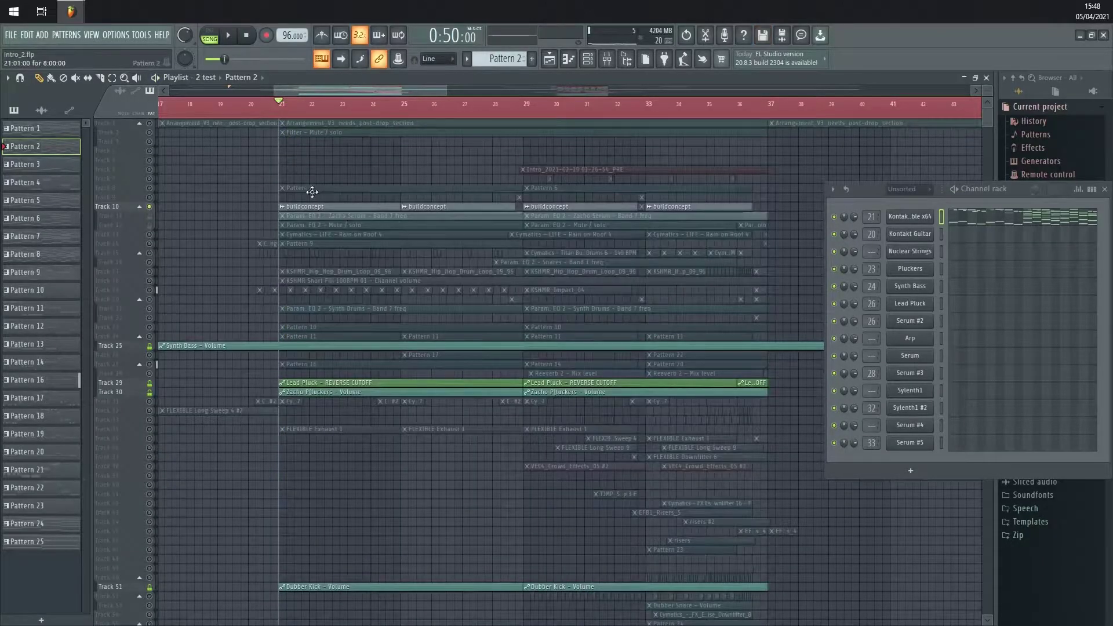
scroll(355, 224, "up", 2)
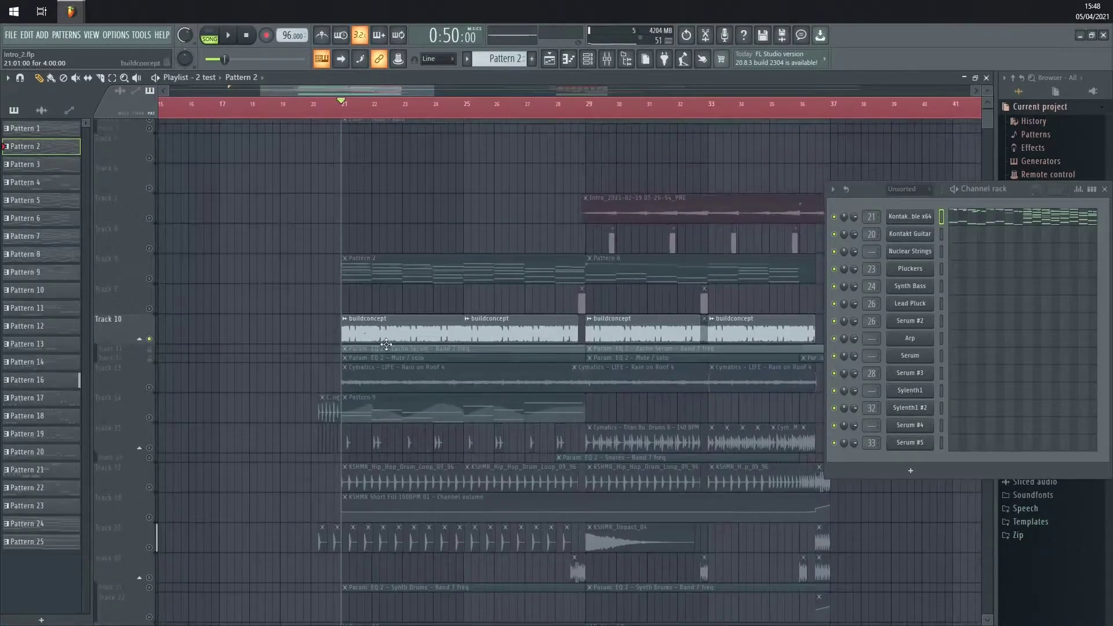
Unmute Tracks 11 and 12 and enlarge Track 11 to show the Zacho Serum Band 7 freq automation
left_click(149, 350)
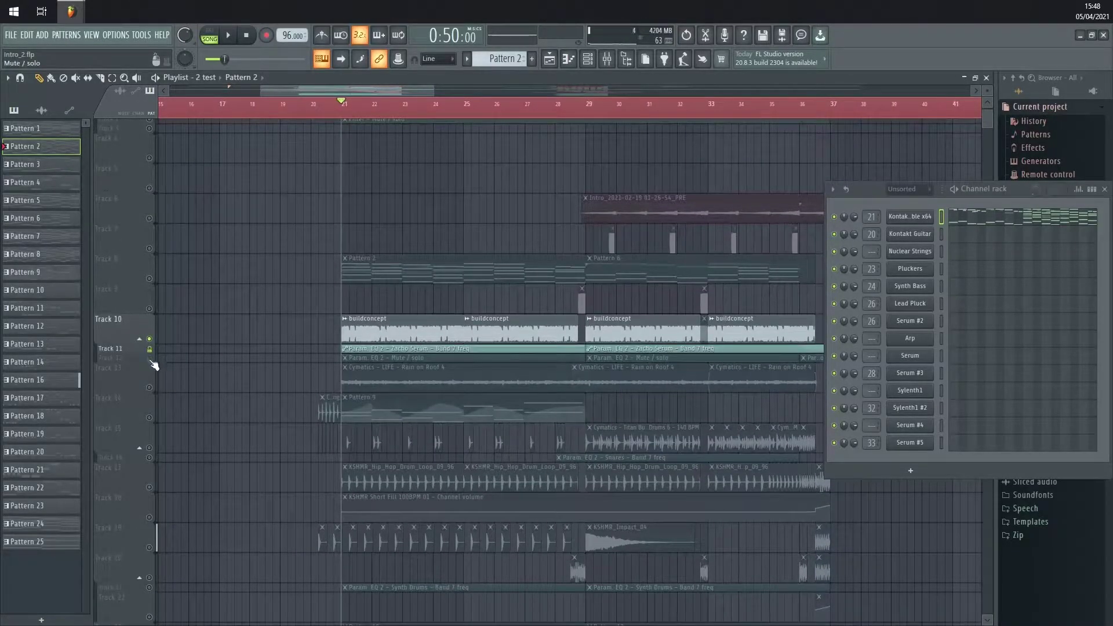
left_click(149, 358)
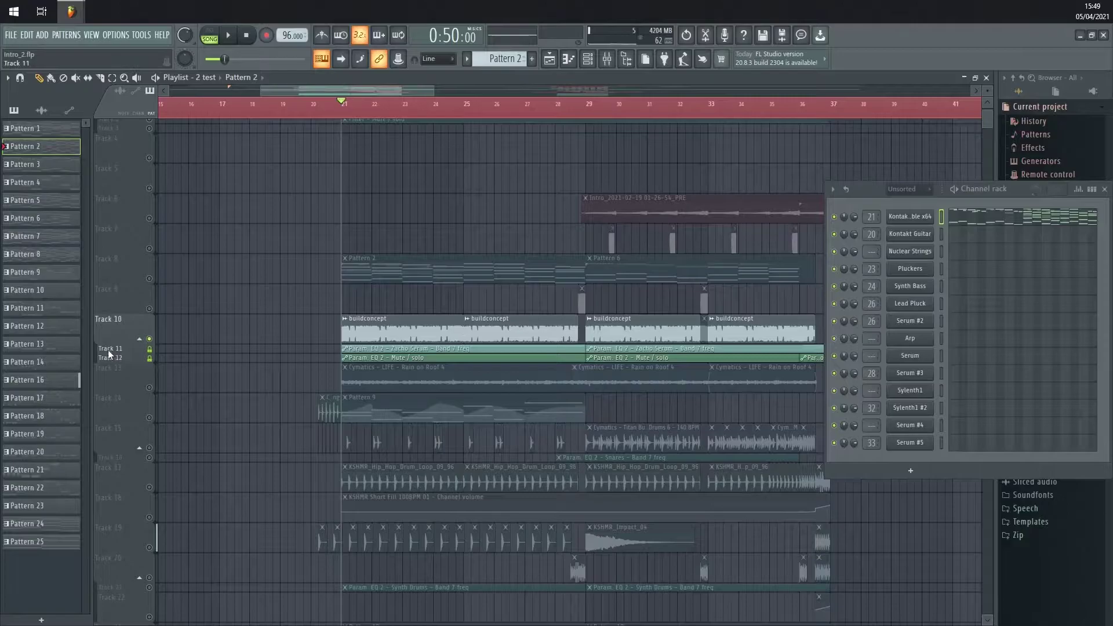
scroll(105, 352, "up", 1)
scroll(152, 356, "up", 1)
scroll(152, 356, "up", 1)
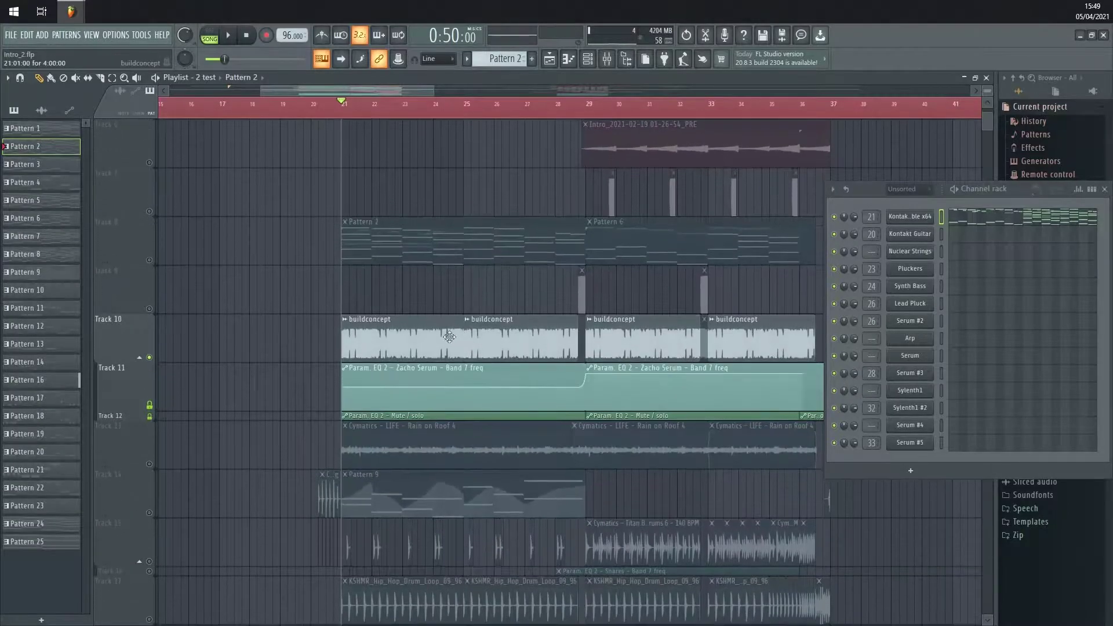
Play the buildconcept clips from bar 21 with the Band 7 freq automation active
scroll(362, 390, "up", 2)
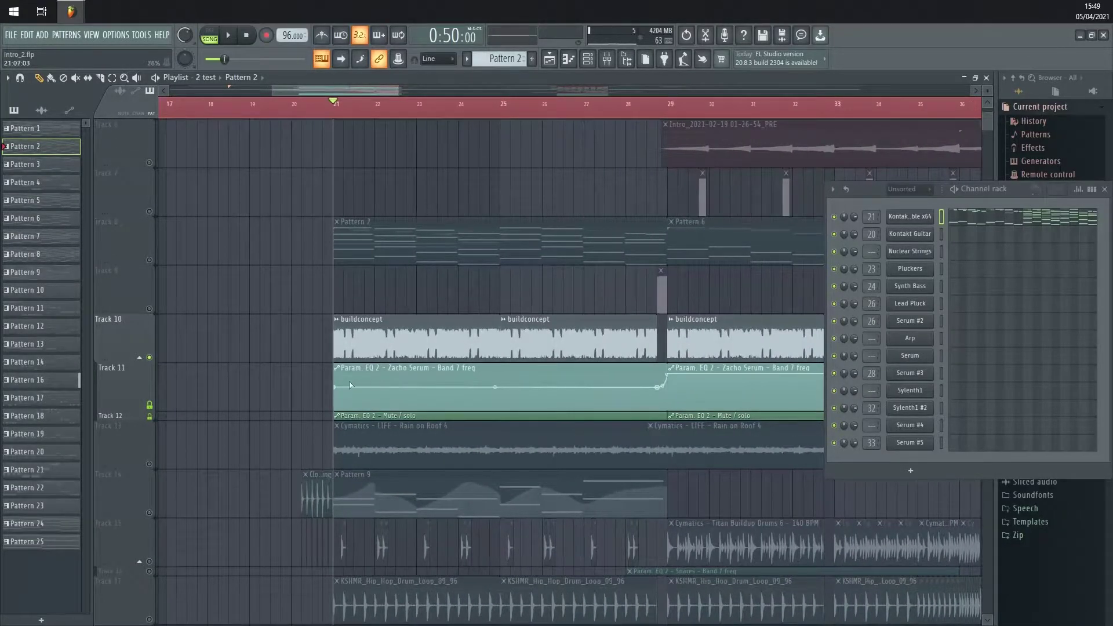
key("space")
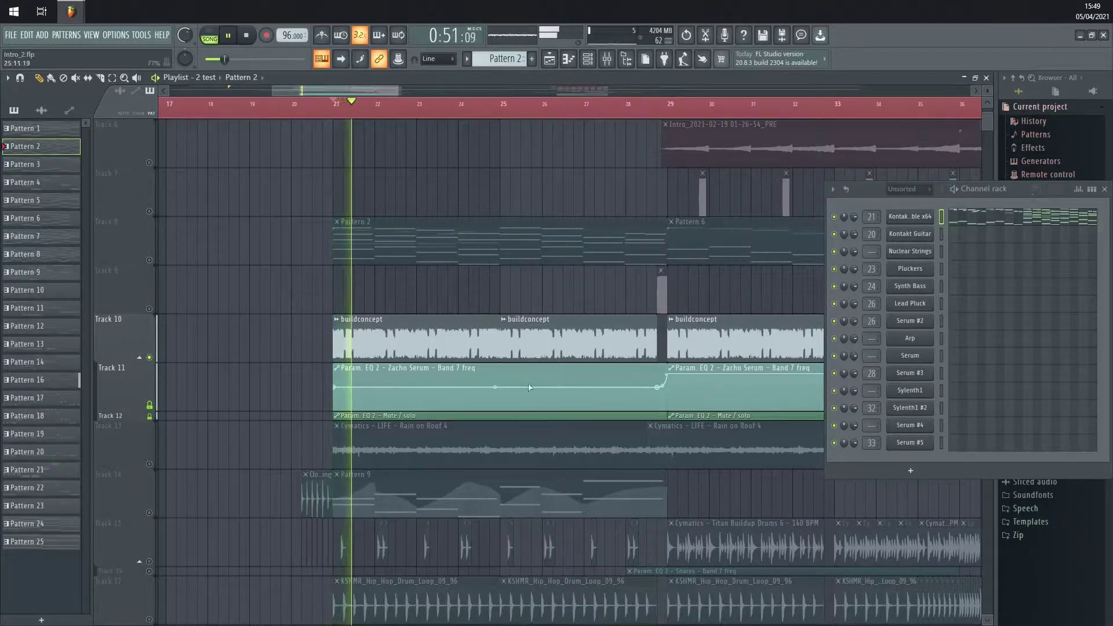
key("space")
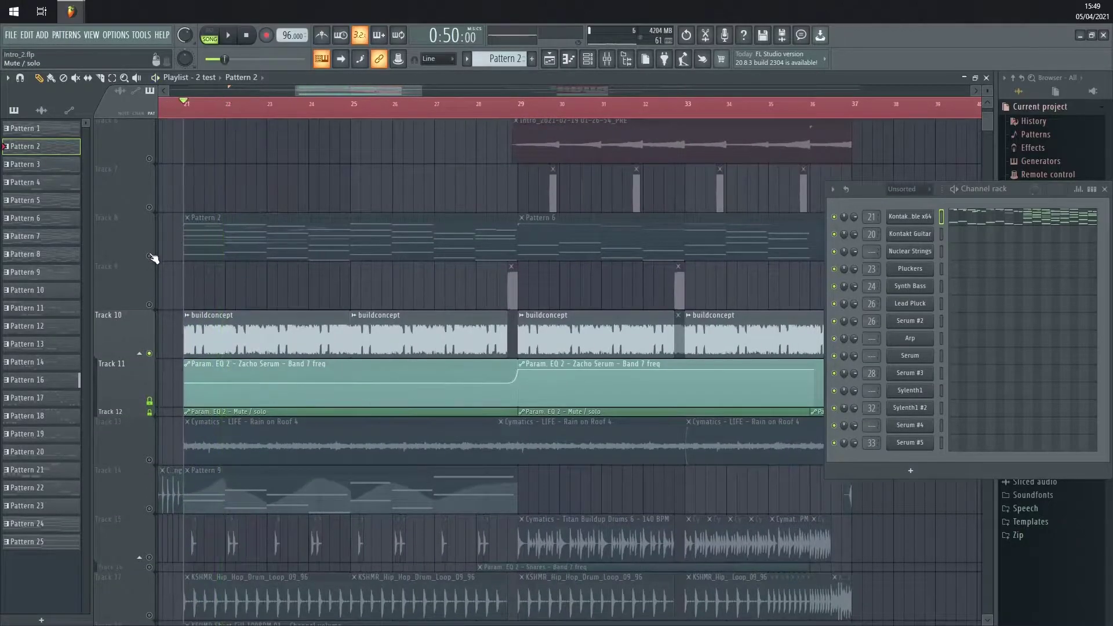
Unmute Track 8 and play Pattern 2 together with the buildconcept clips from bar 21
left_click(150, 257)
key("space")
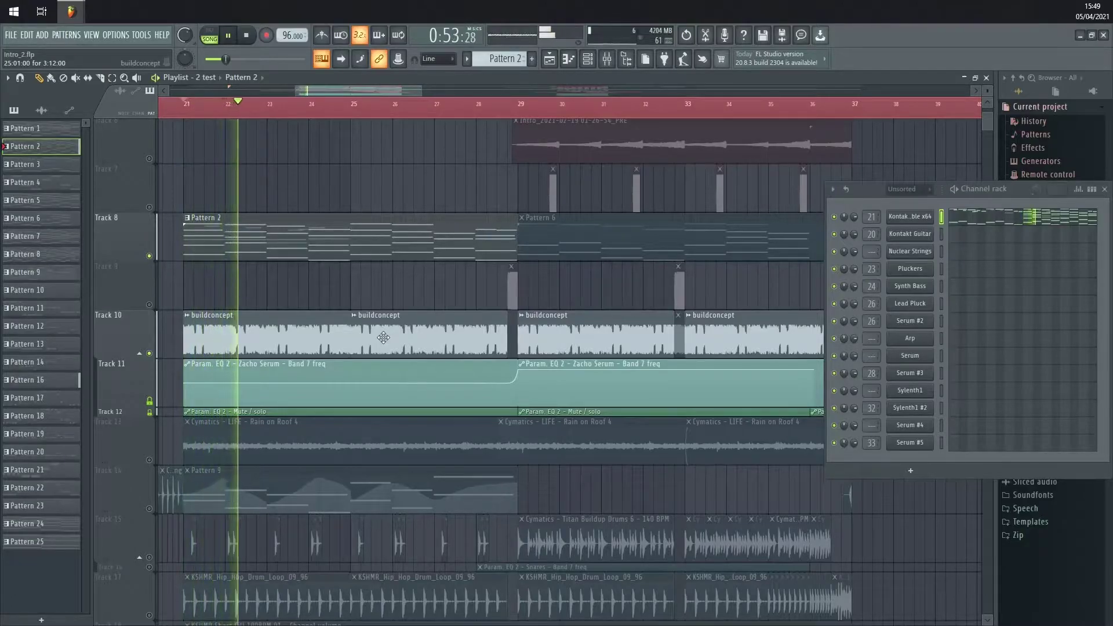
key("space")
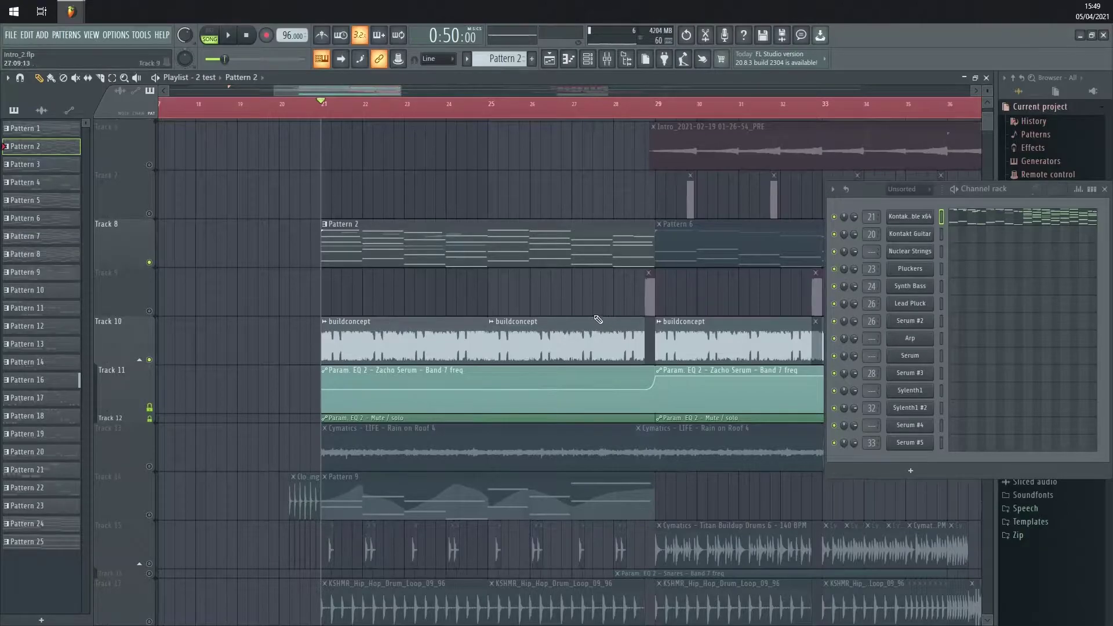
Unmute Tracks 13 and 14 and set the playback position to bar 20
left_click_drag(149, 466, 149, 514)
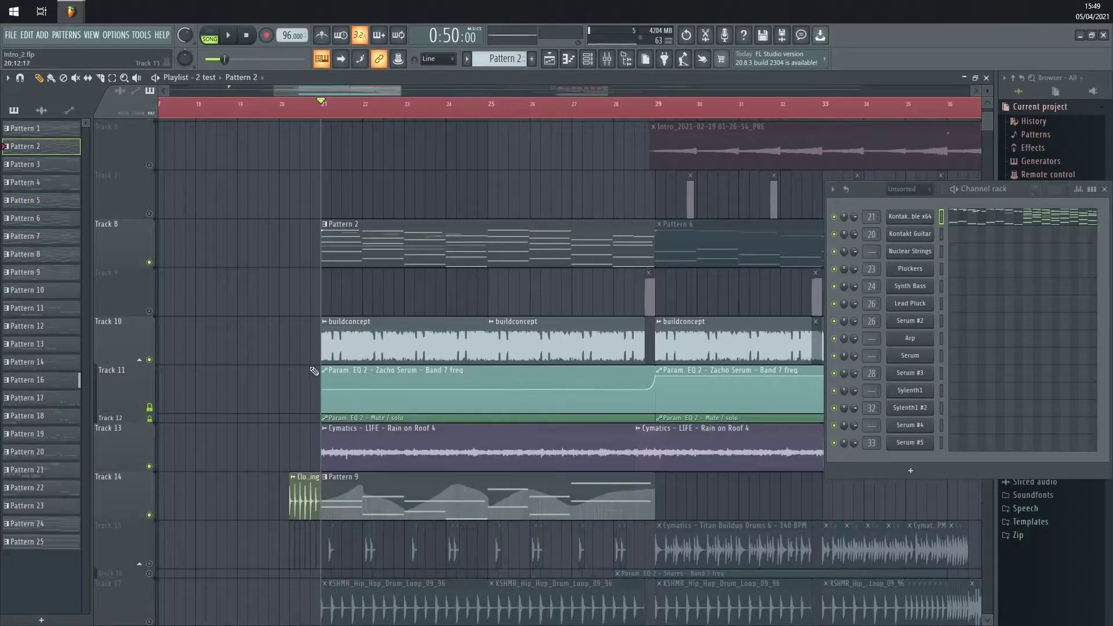
left_click(280, 105)
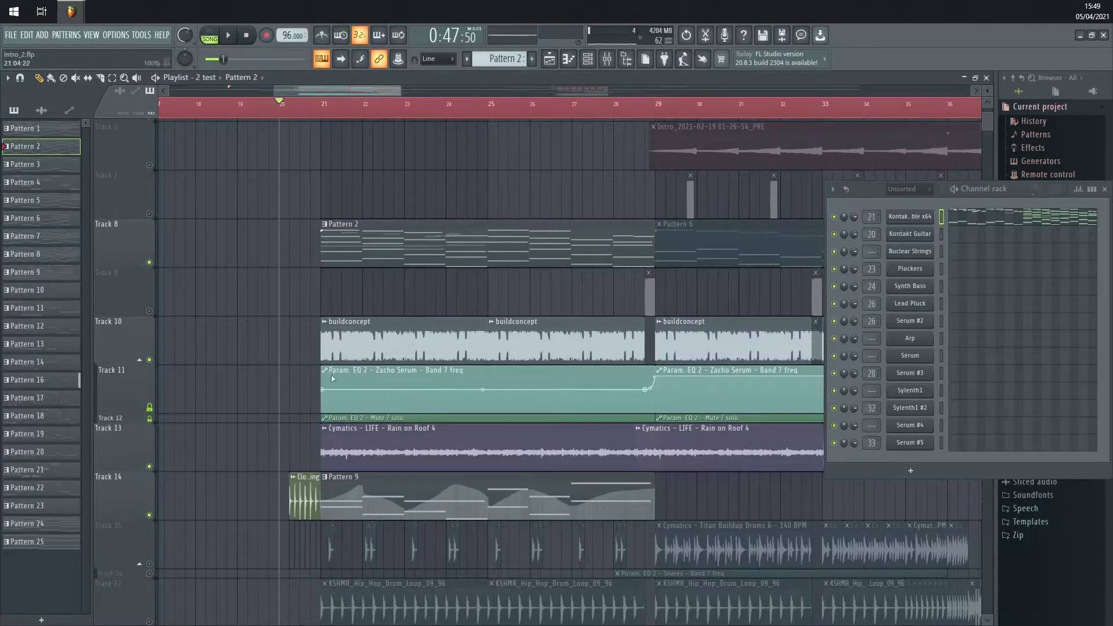
Select Pattern 9 on Track 14 and play it together with the other unmuted build-up tracks
scroll(344, 372, "down", 2)
scroll(297, 289, "up", 2, "ctrl")
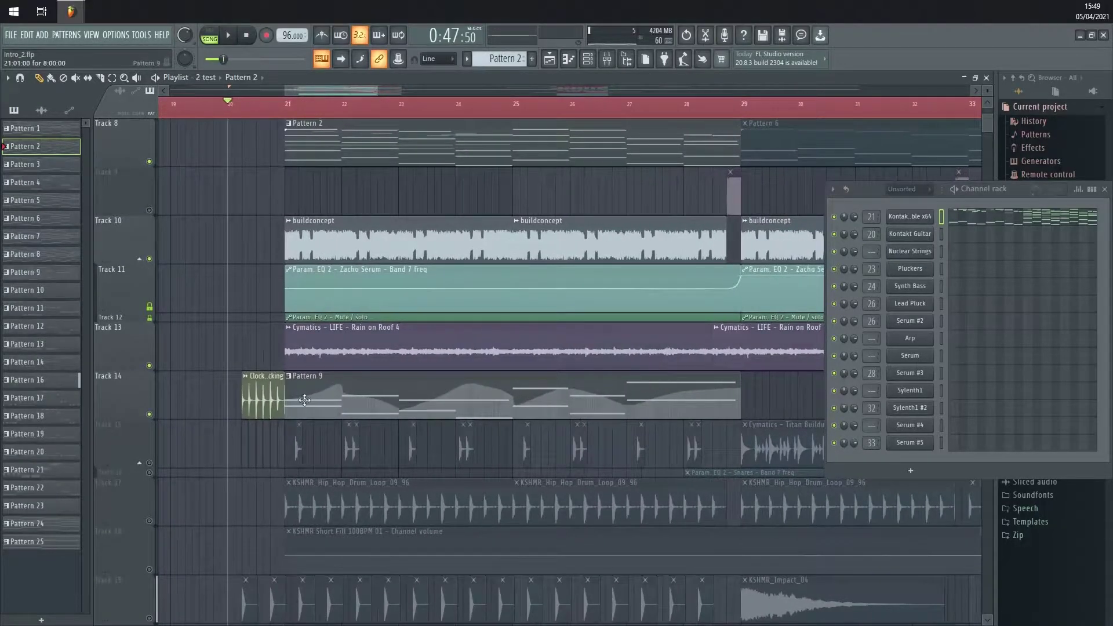
left_click(305, 400)
key("space")
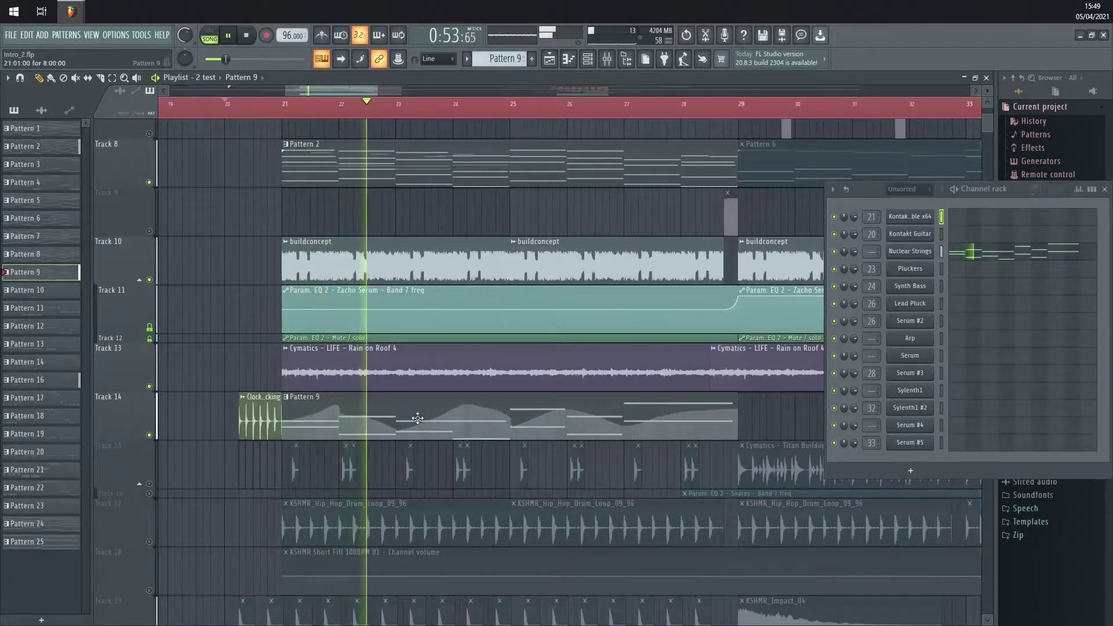
Open the Nuclear Strings instrument and inspect its Nucleus violas patch in Kontakt while the build-up plays
left_click(910, 251)
left_click_drag(550, 113, 438, 129)
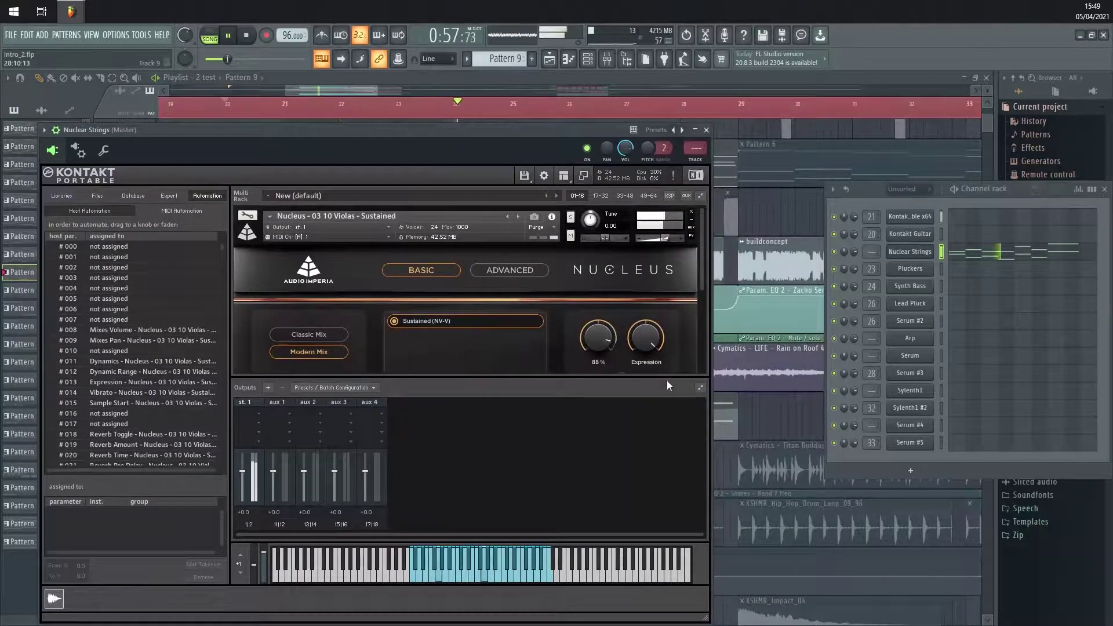
left_click_drag(698, 392, 698, 433)
Select Pattern 10 on Track 23, open its Pluckers Serum instrument and play the pattern from bar 21
scroll(704, 325, "down", 1)
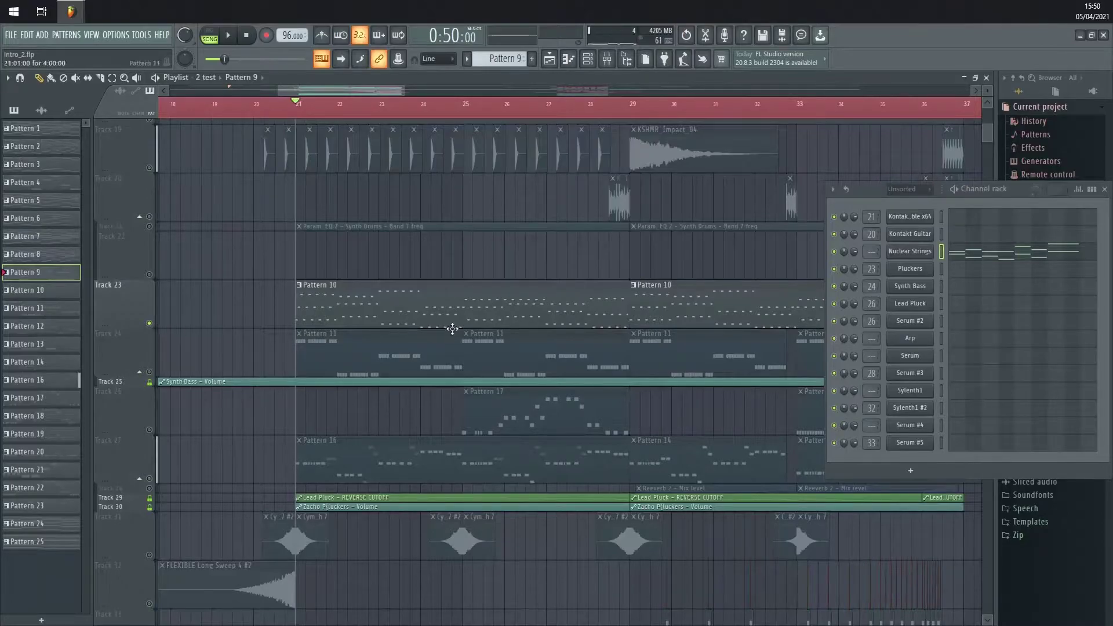
left_click(390, 311)
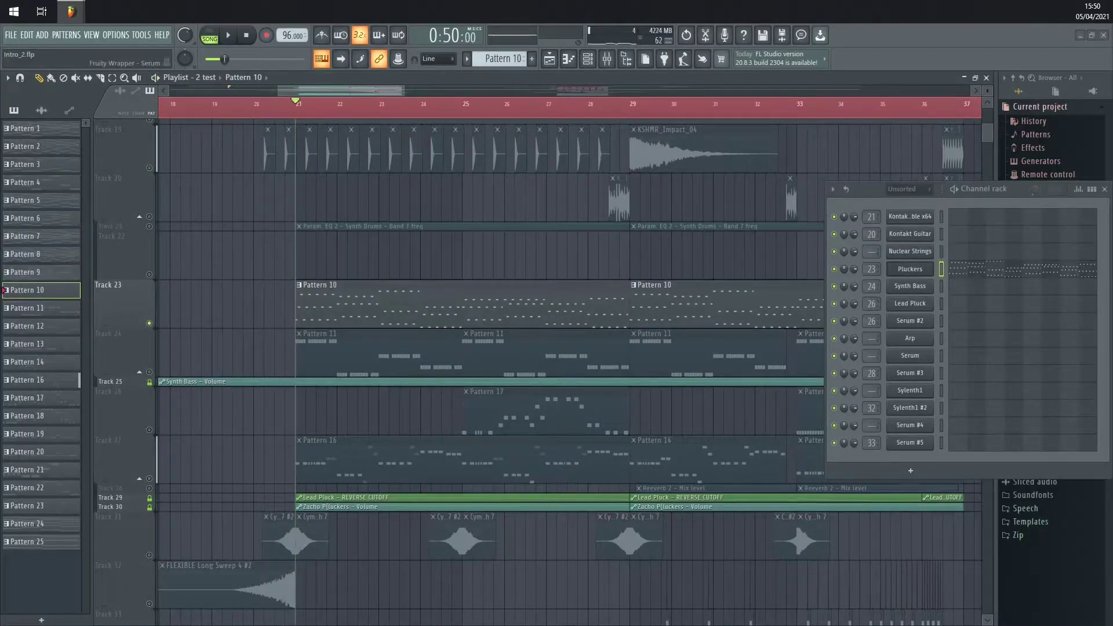
left_click(910, 268)
key("space")
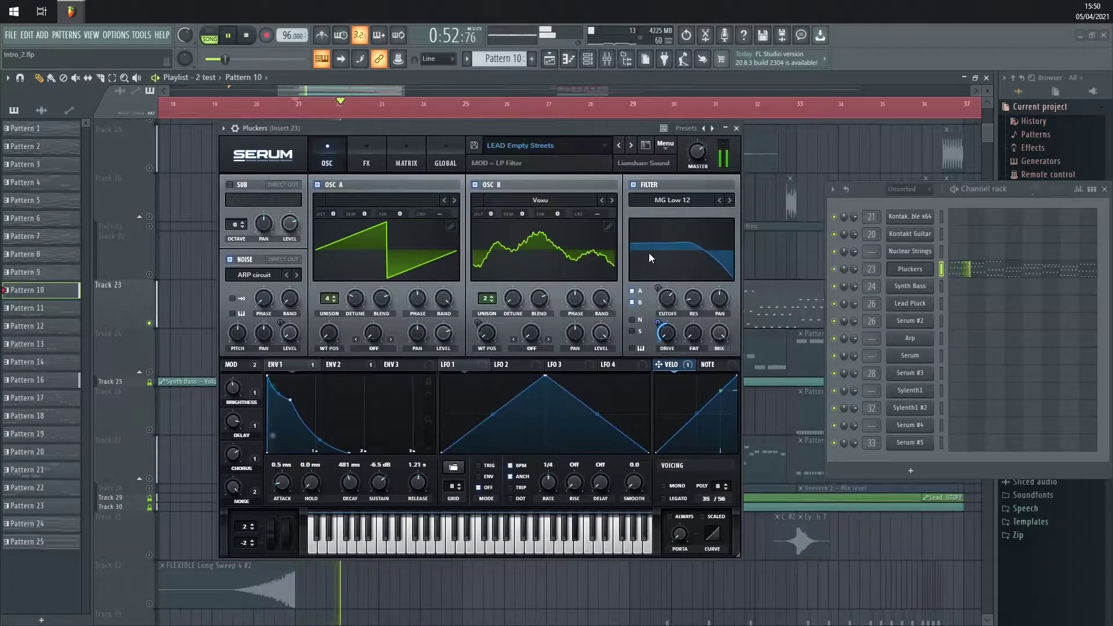
key("space")
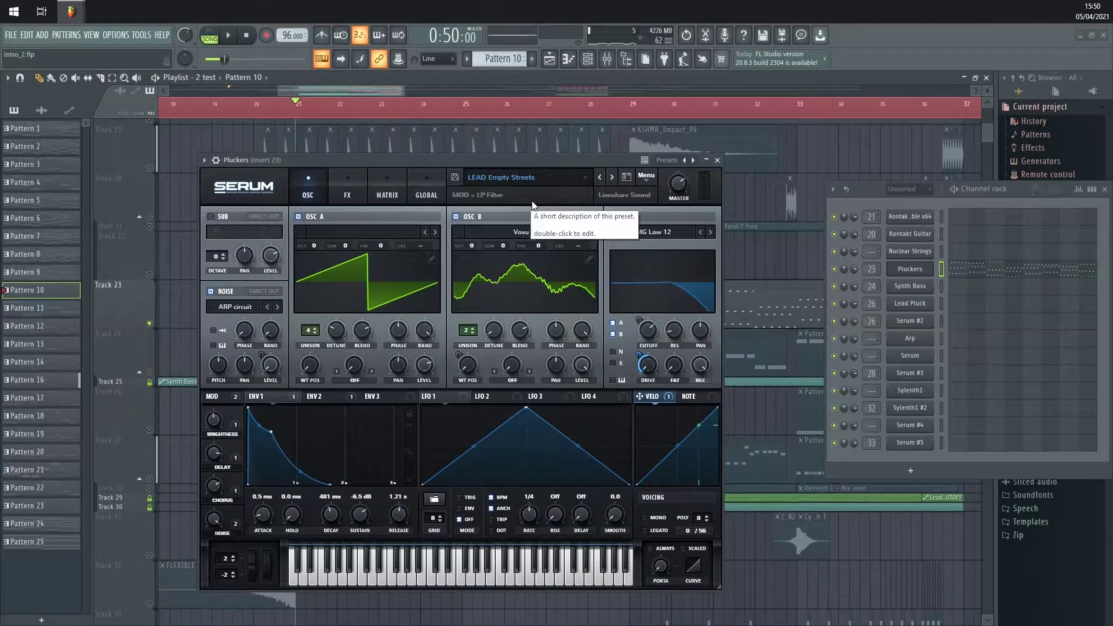
Inspect the effects rack of the Pluckers Serum preset during playback and close the plugin window
left_click(347, 191)
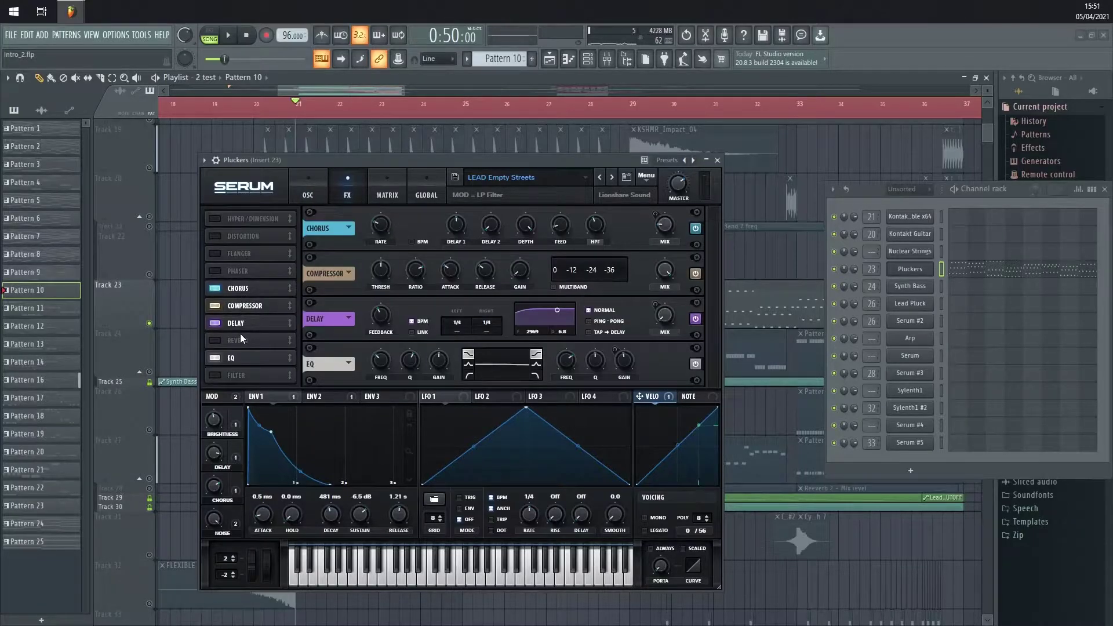
key("space")
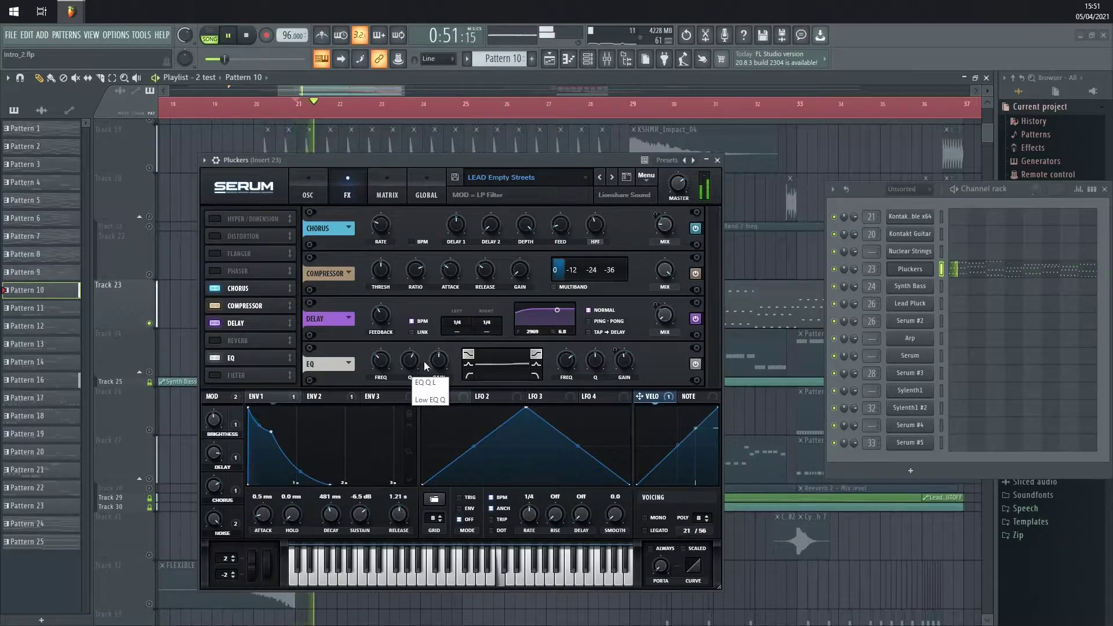
left_click(717, 160)
key("space")
Select Pattern 11, open the Synth Bass Serum instrument and play it with the Pluckers channel muted
key("KP_Add")
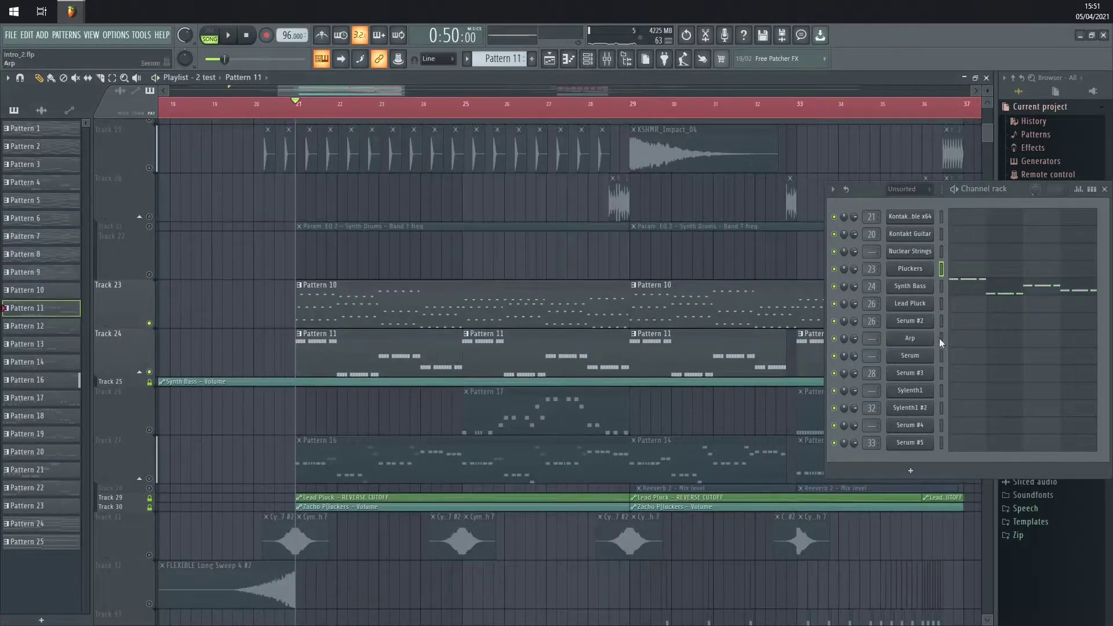
left_click(916, 288)
left_click_drag(315, 148, 516, 176)
key("space")
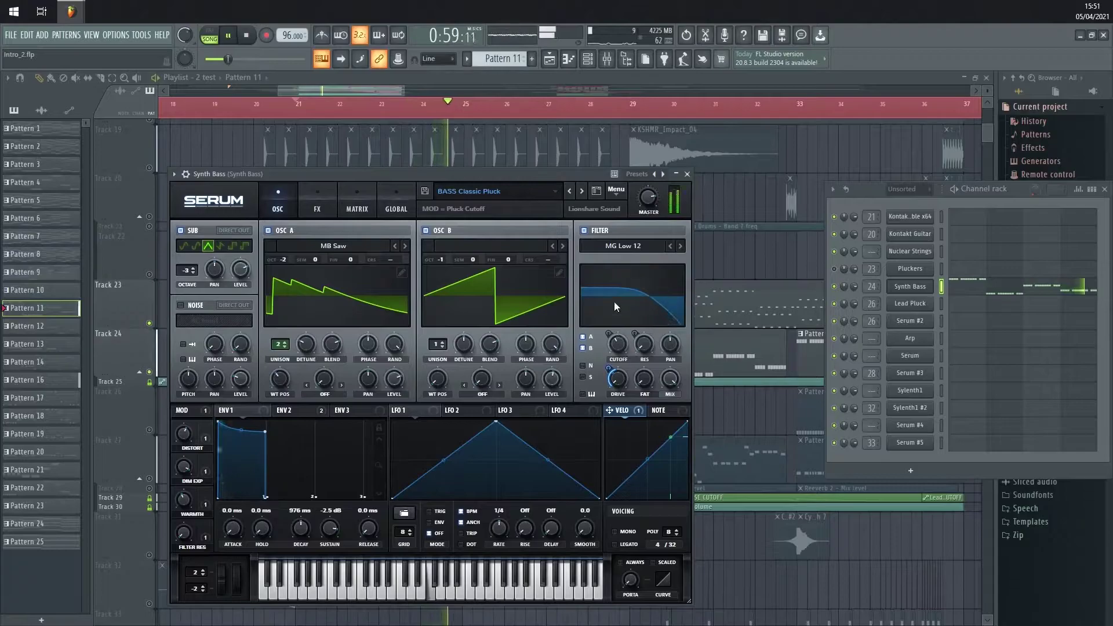
key("space")
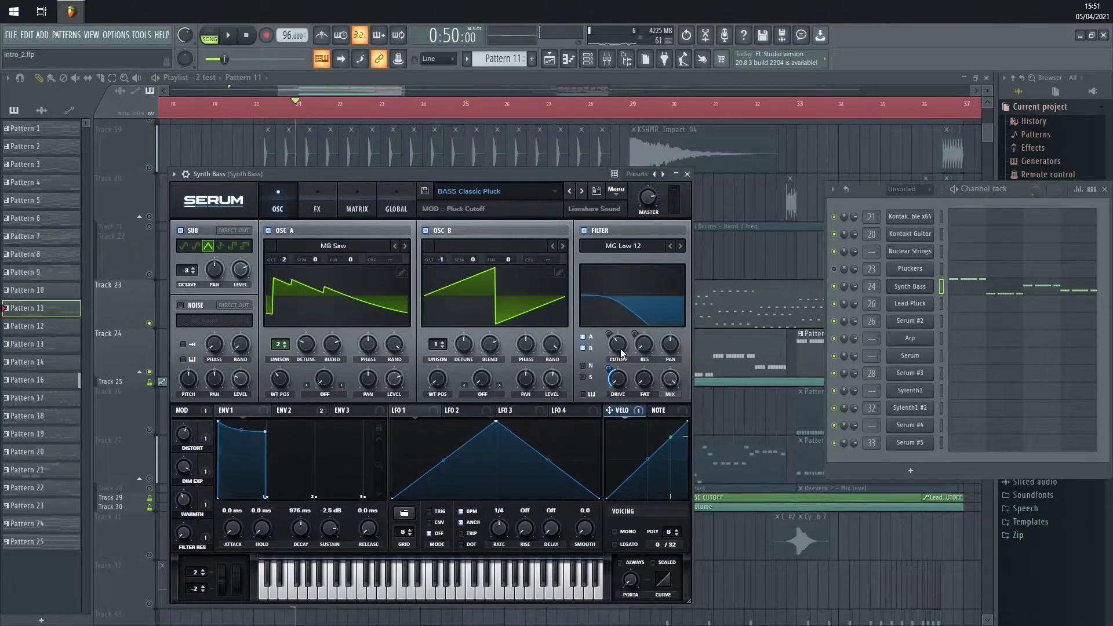
Check the Synth Bass filter cutoff's modulators, play the bass with Pluckers unmuted, and close the plugin window
mouse_move(619, 350)
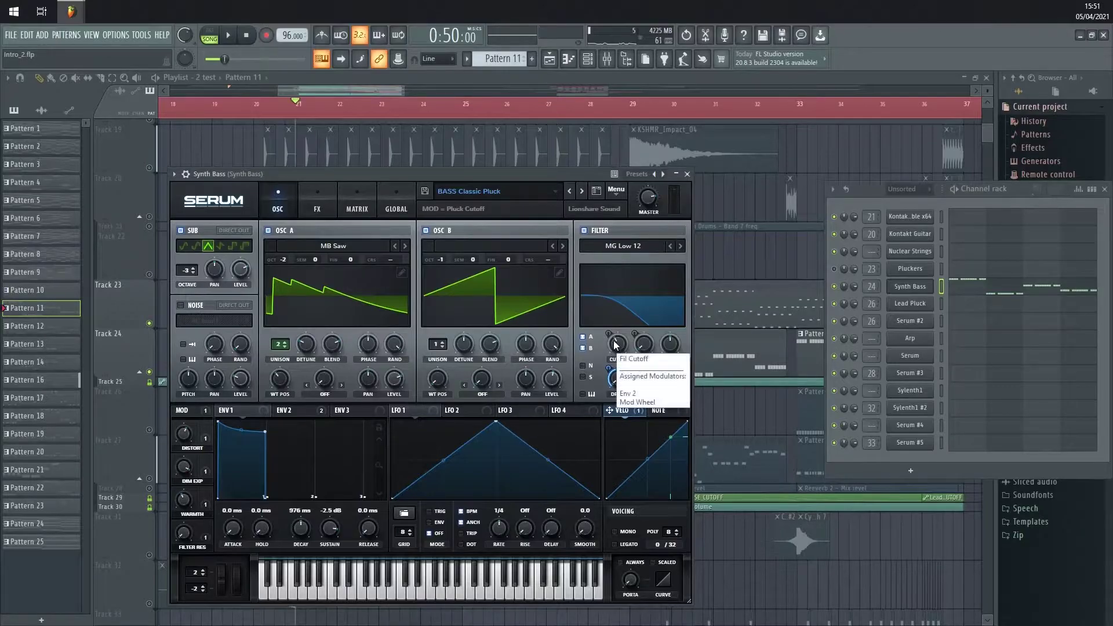
left_click_drag(509, 176, 588, 223)
key("space")
left_click(834, 268)
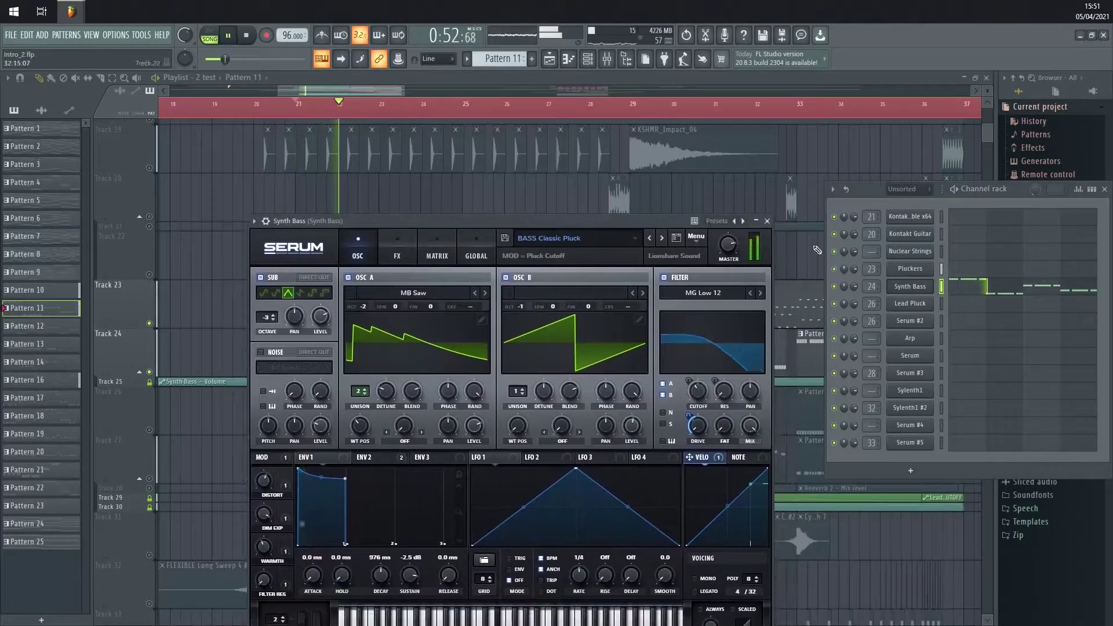
left_click(768, 221)
key("space")
Open the Lead Pluck Serum instrument, inspect its LD - Brooks Here preset and close the window
left_click(921, 310)
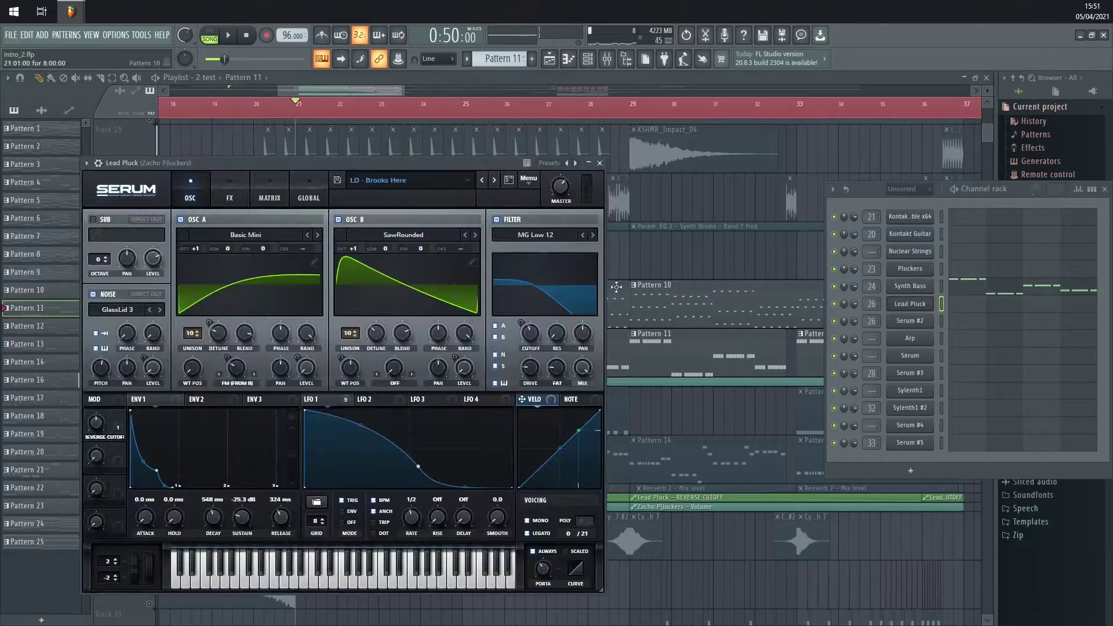
left_click_drag(416, 164, 463, 457)
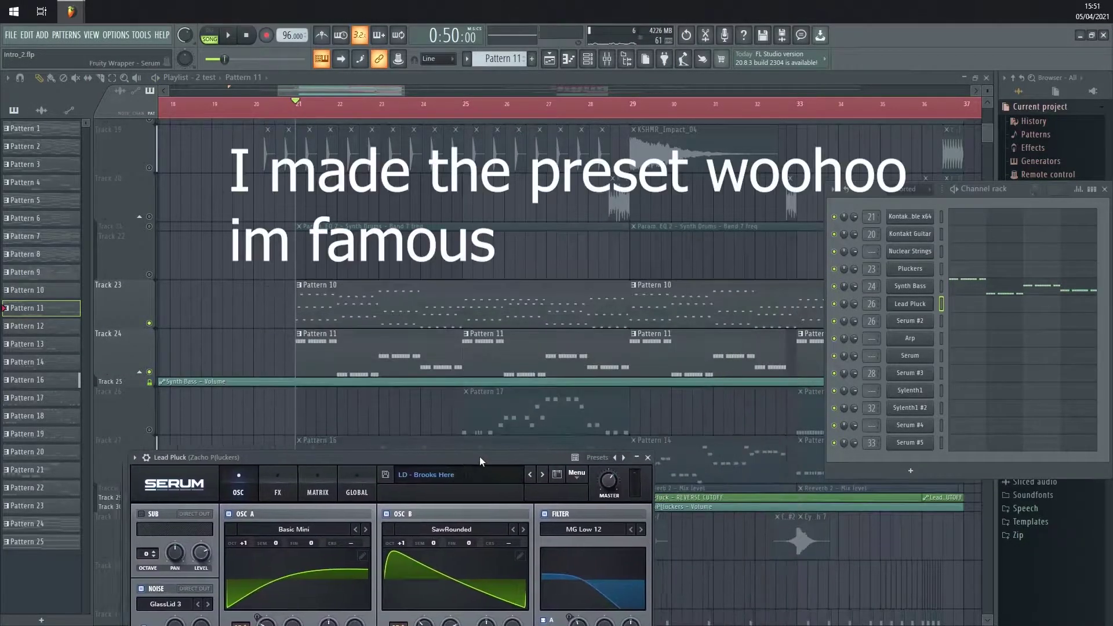
key("Escape")
Play Pattern 16 on Track 27 together with the Pluckers and Synth Bass tracks from bar 21
key("space")
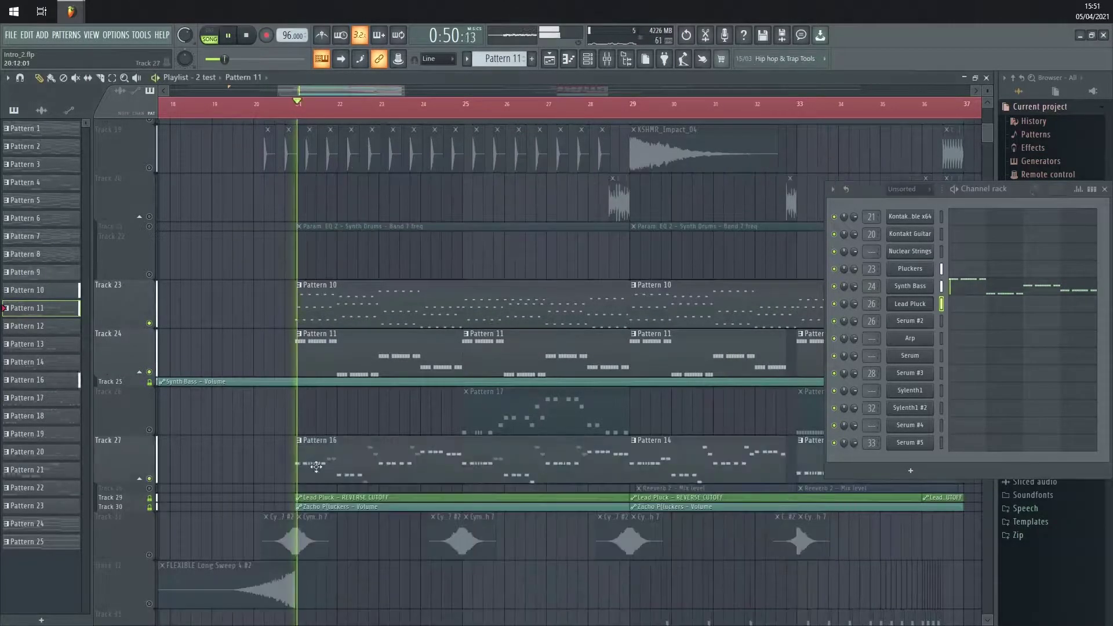
left_click(353, 461)
scroll(383, 411, "down", 1)
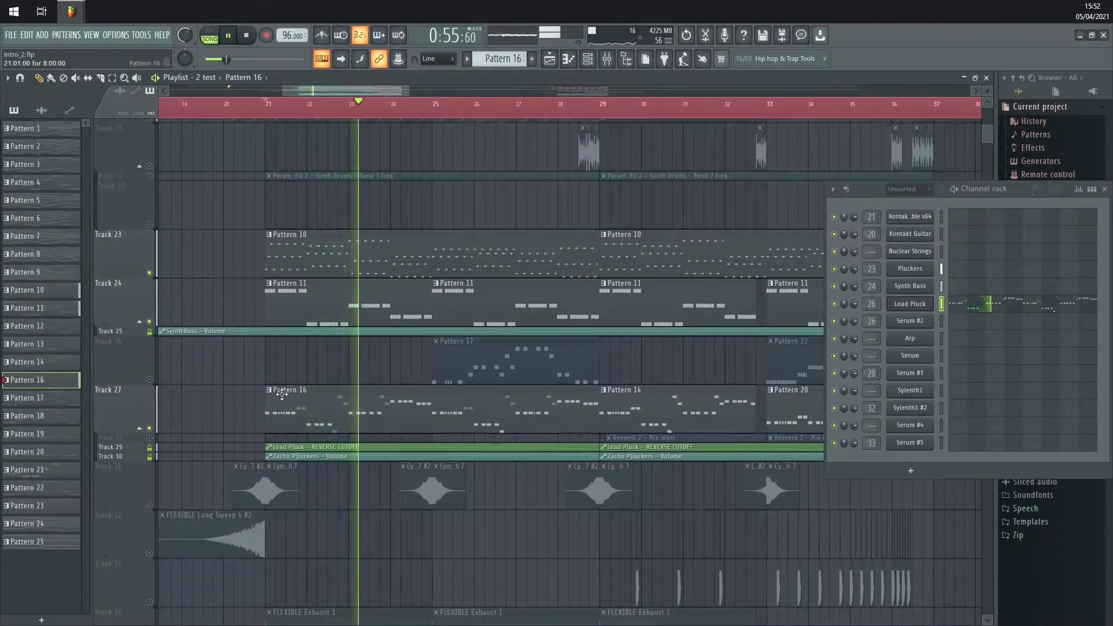
scroll(355, 375, "up", 2)
key("space")
Select Pattern 11 on Track 24, reopen Synth Bass in Serum and examine its notes in the piano roll
left_click(262, 295)
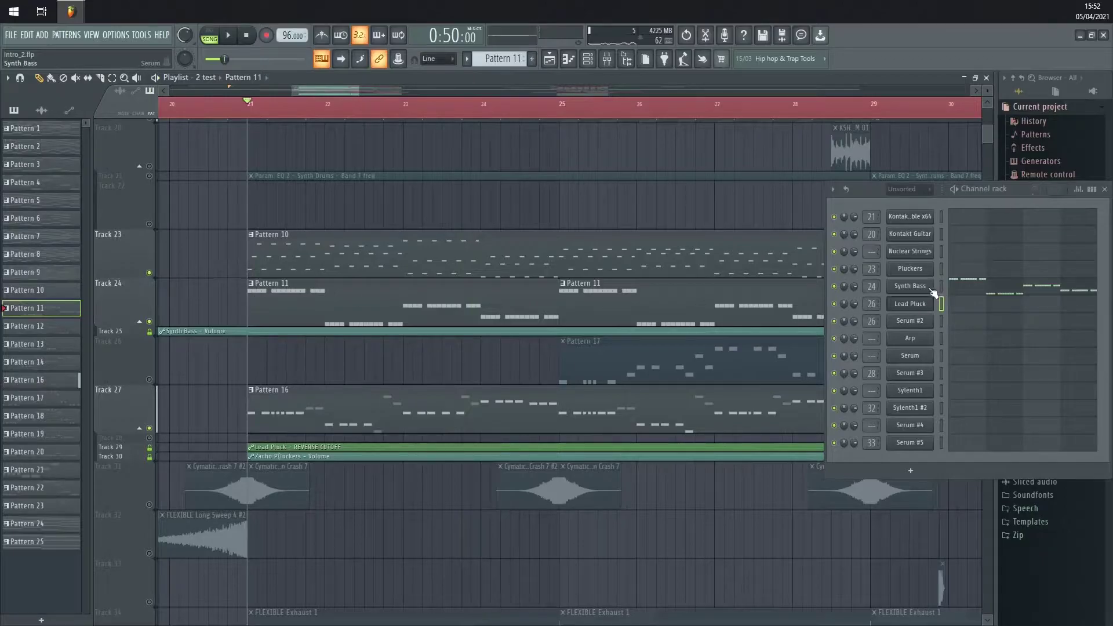
left_click(930, 289)
left_click_drag(507, 303, 511, 332)
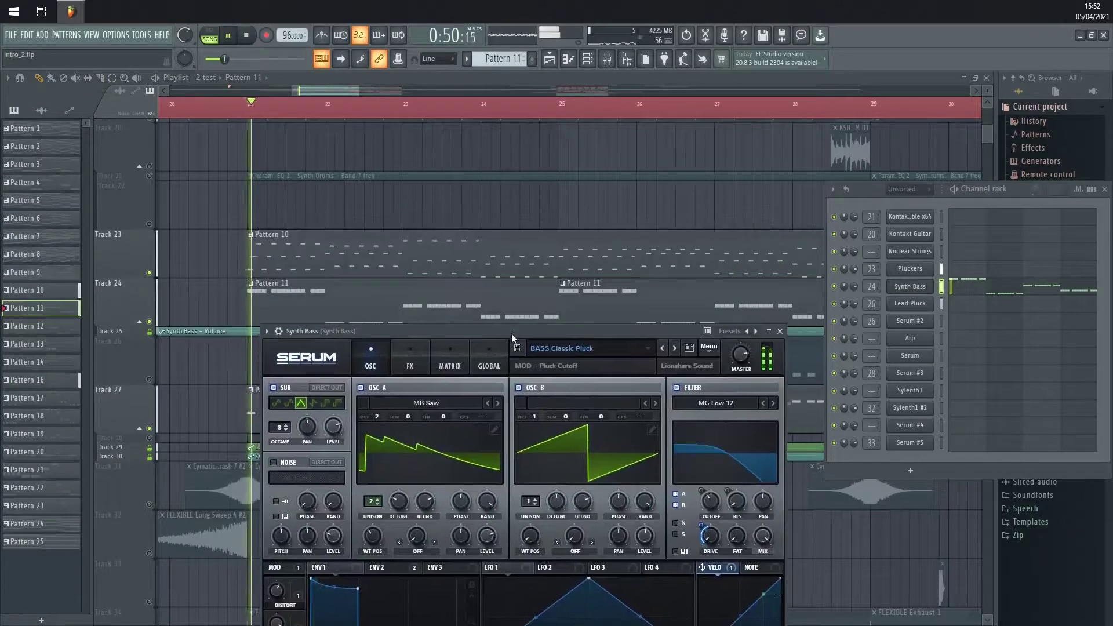
left_click(1001, 290)
scroll(457, 395, "up", 5)
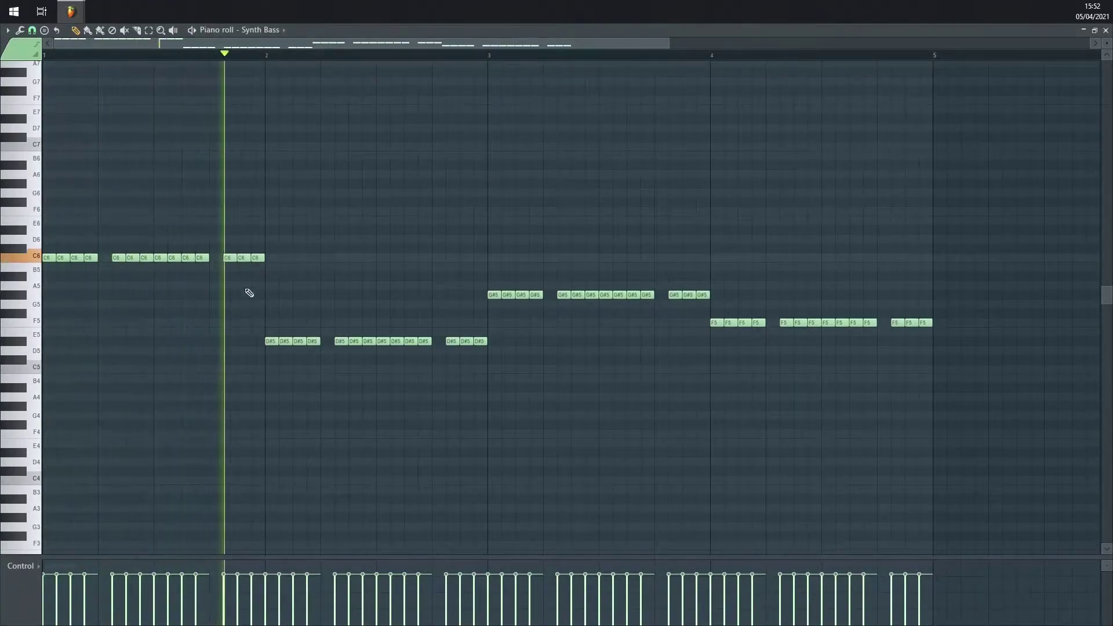
key("F7")
Play the Track 31 crash clips soloed, and again from bar 21 with Track 34's FLEXIBLE Exhaust 1 clips unmuted
scroll(331, 364, "up", 1)
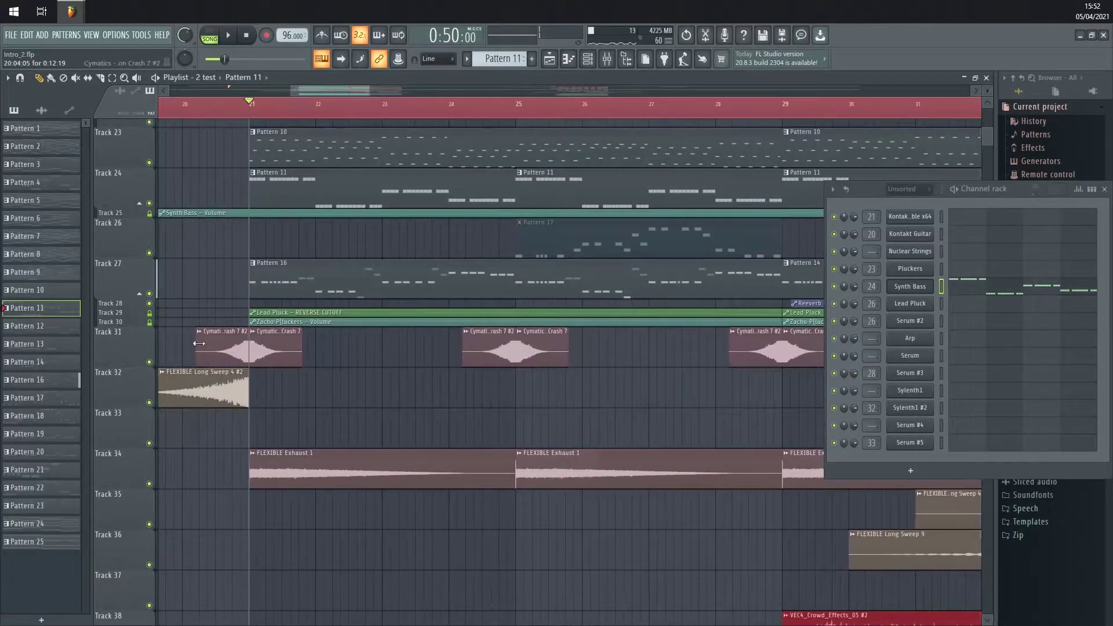
left_click(152, 363, "ctrl")
key("space")
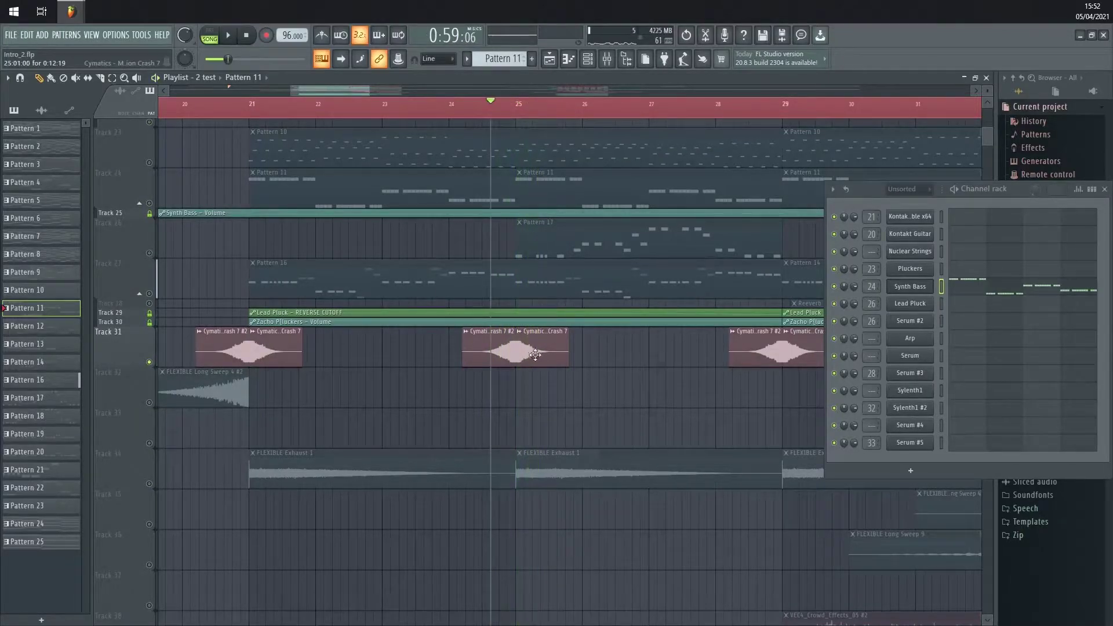
left_click(149, 484)
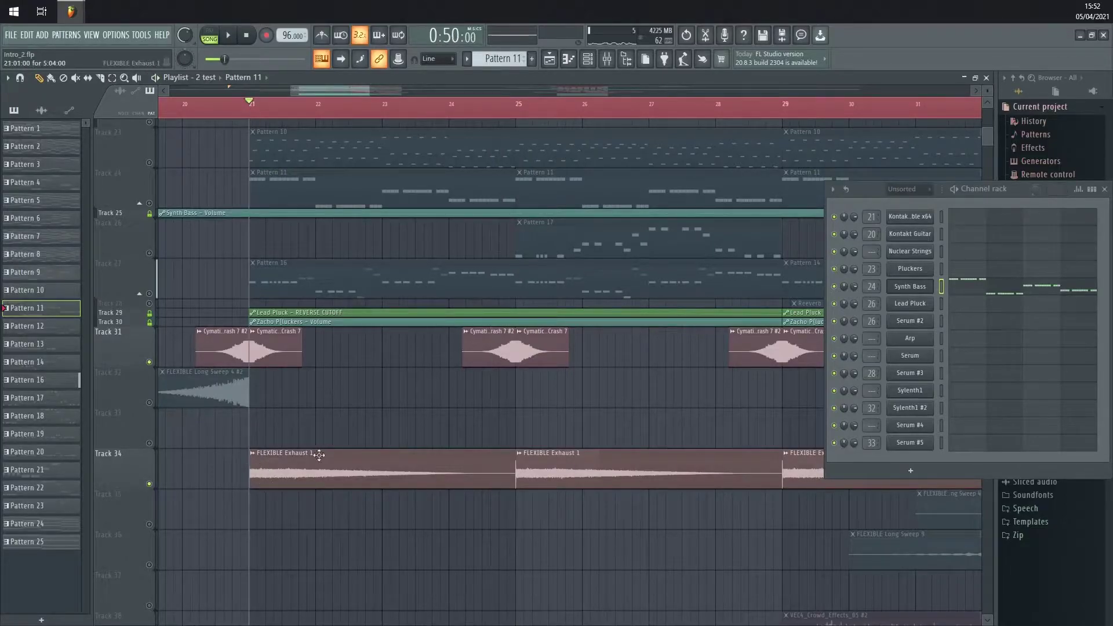
key("space")
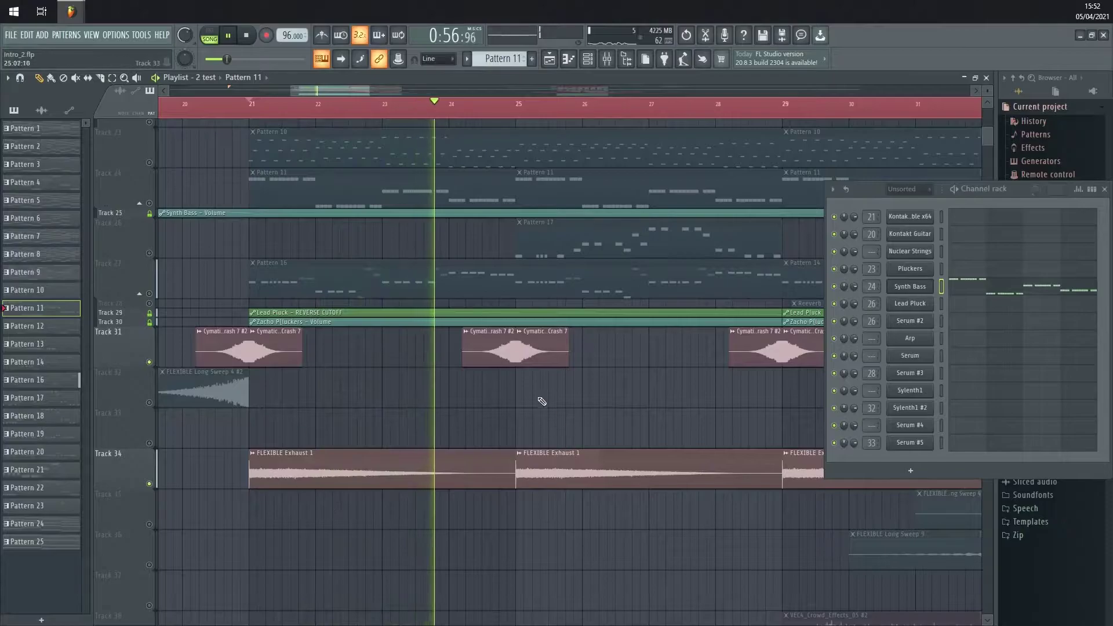
Unmute all playlist tracks and play the full build-up from bar 21 while reviewing the arrangement
scroll(542, 359, "up", 1)
scroll(529, 316, "down", 5)
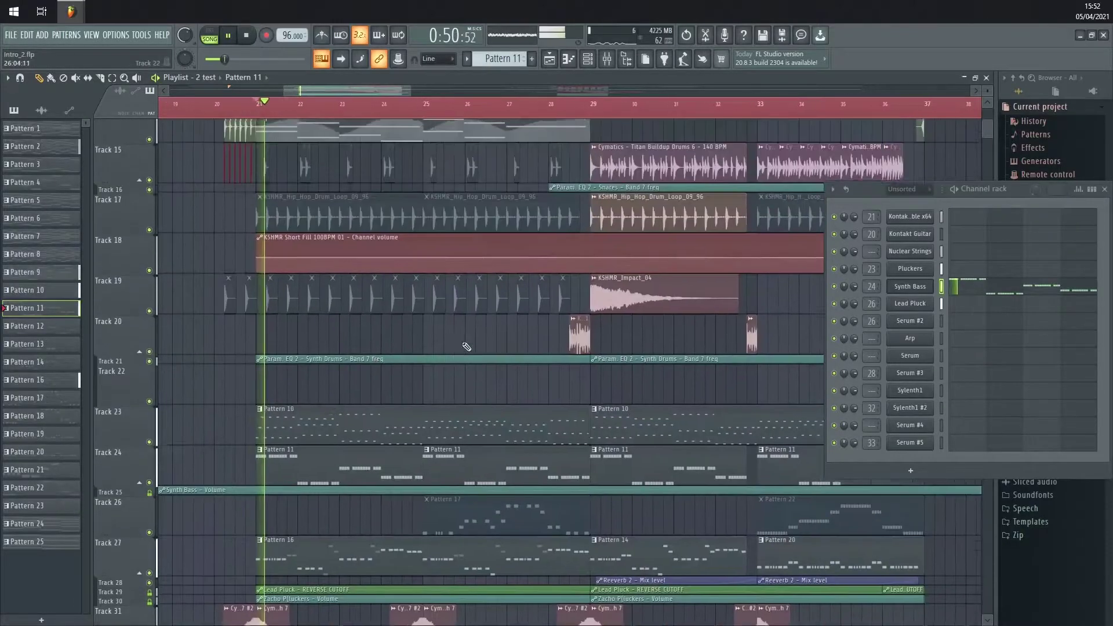
scroll(437, 291, "up", 2)
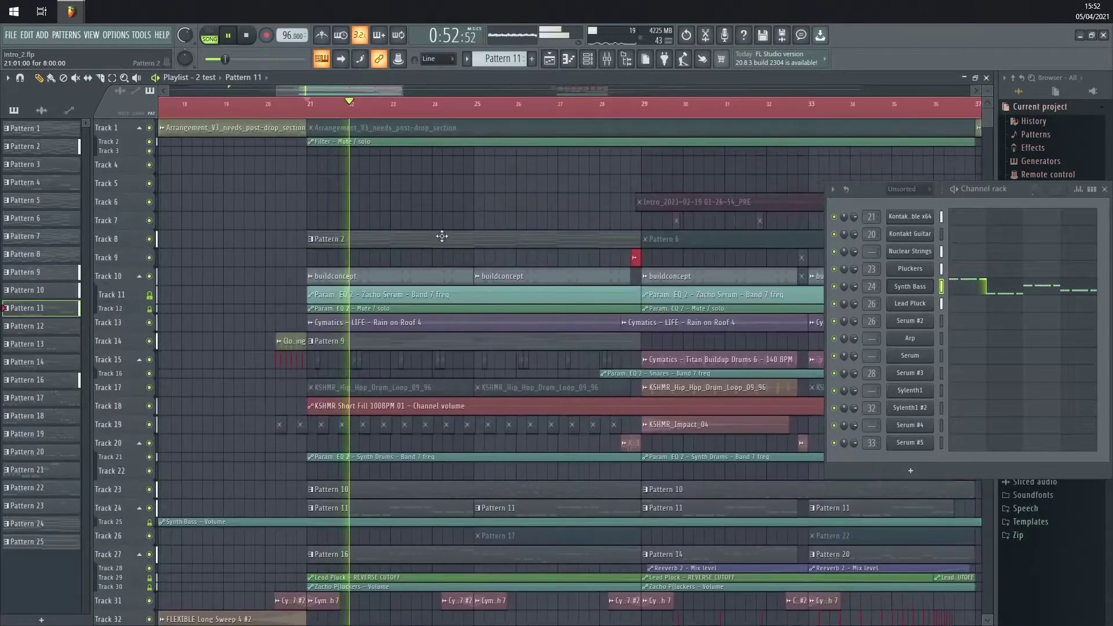
scroll(470, 264, "up", 1)
scroll(478, 232, "up", 1)
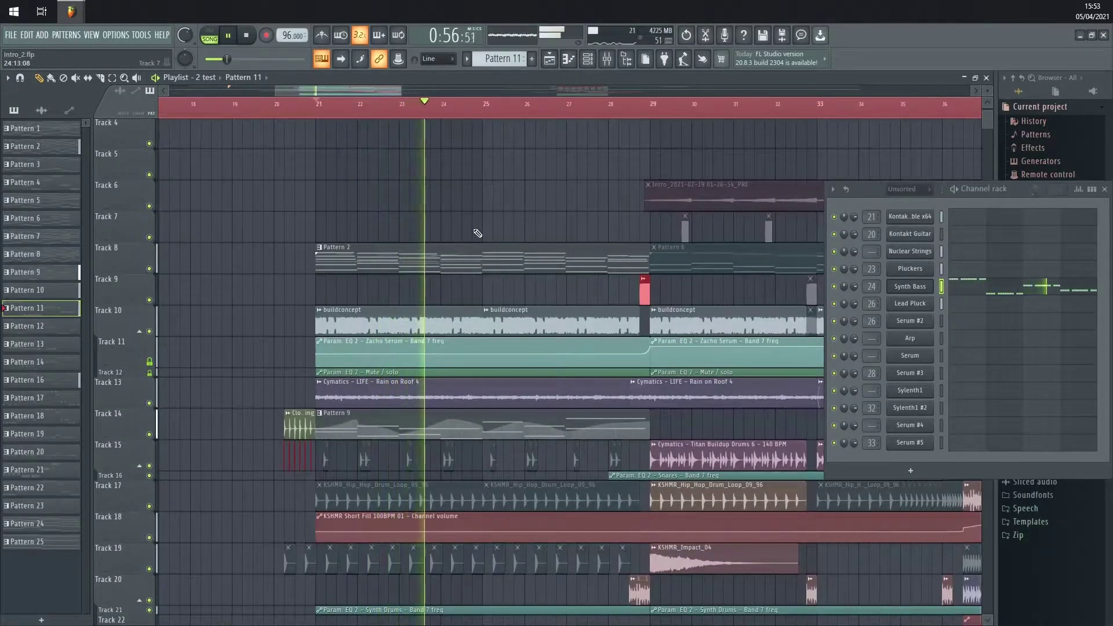
left_click_drag(628, 246, 509, 236)
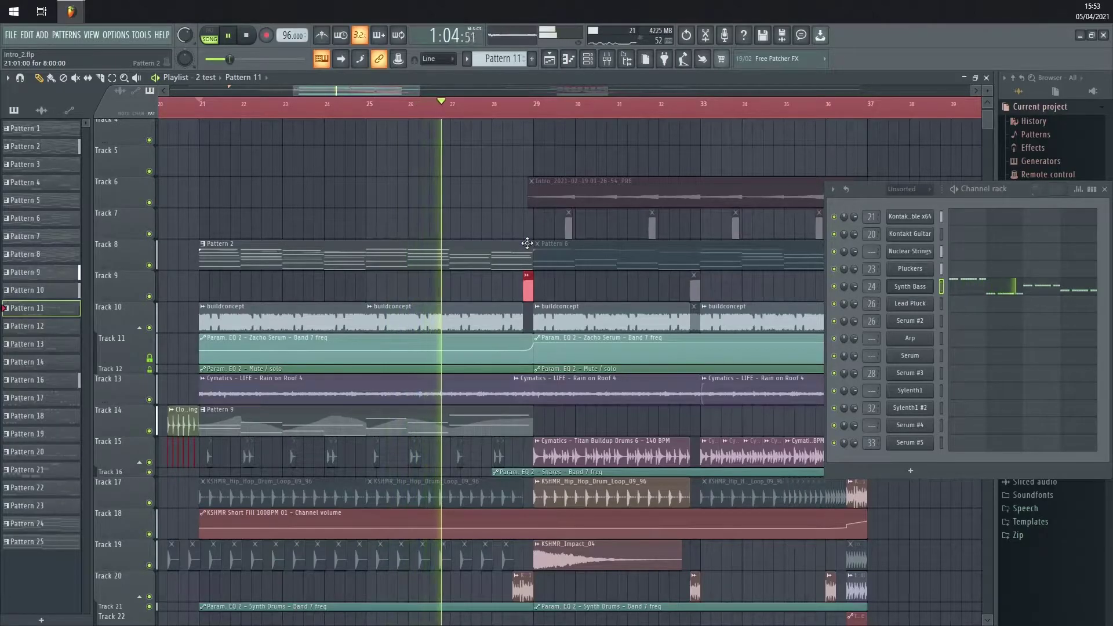
scroll(527, 243, "up", 1)
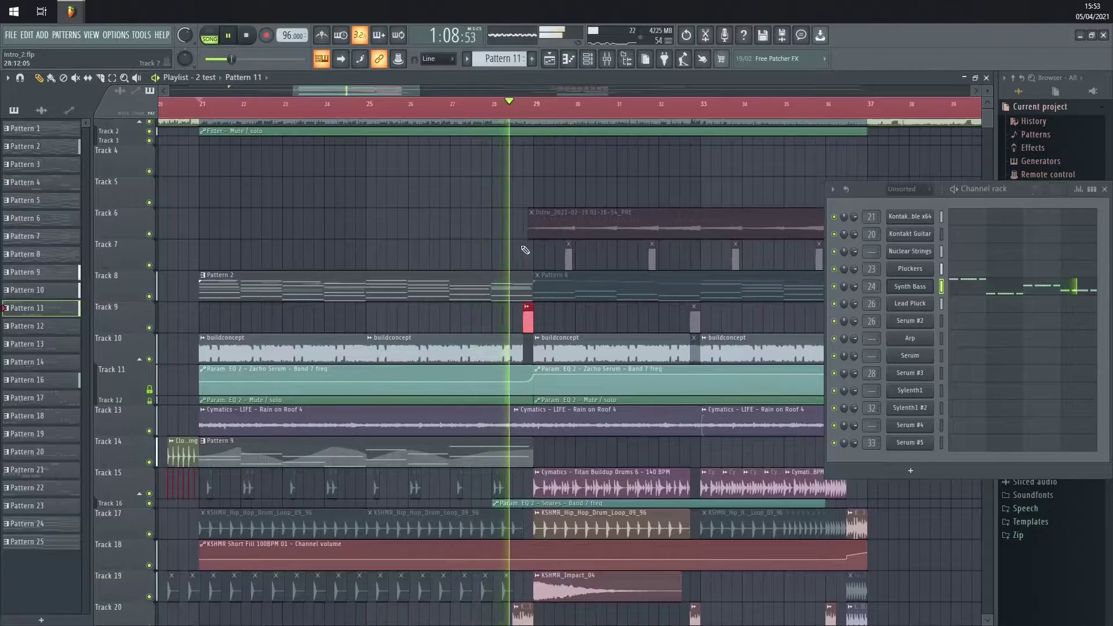
key("space")
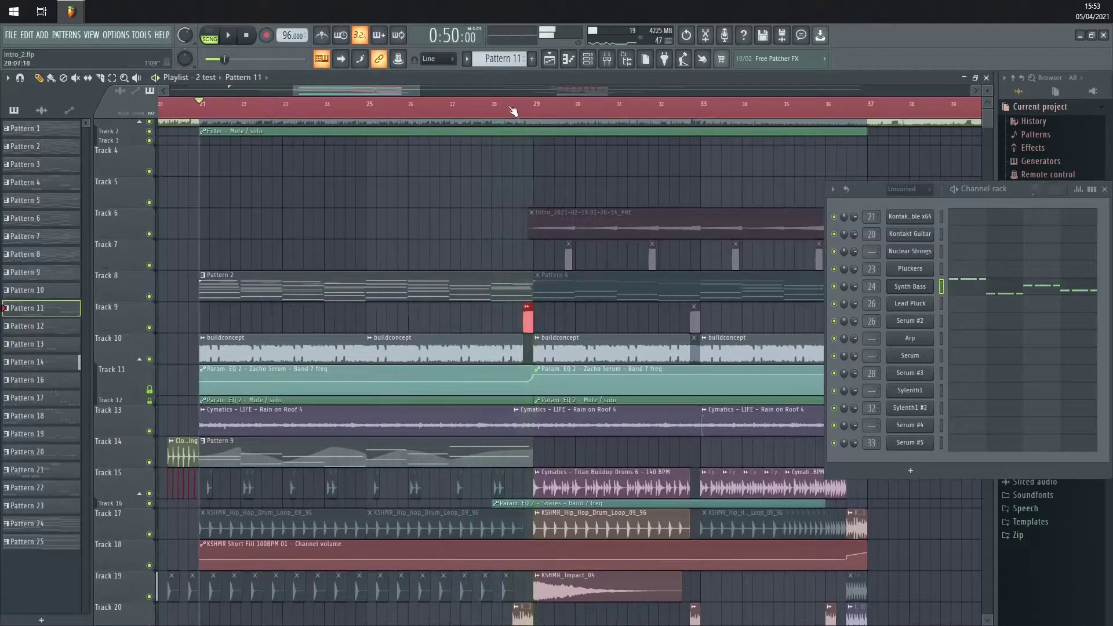
Set the playback position just after bar 28 and play the KSHMR Short Fill clip on Track 20 soloed
scroll(471, 339, "down", 1)
scroll(471, 339, "down", 8)
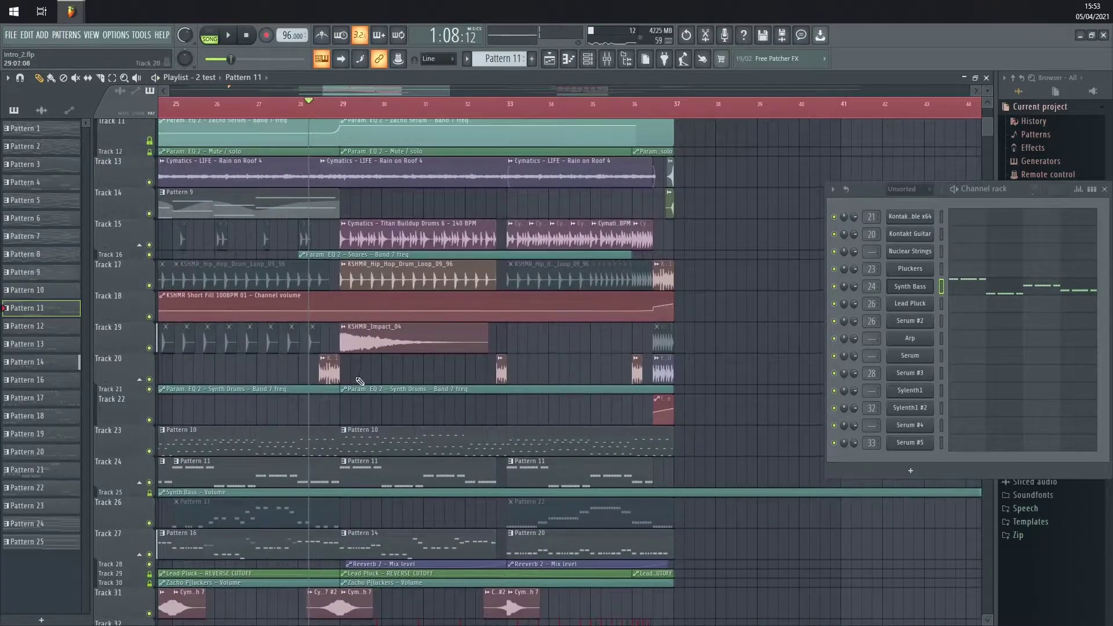
scroll(362, 376, "up", 5)
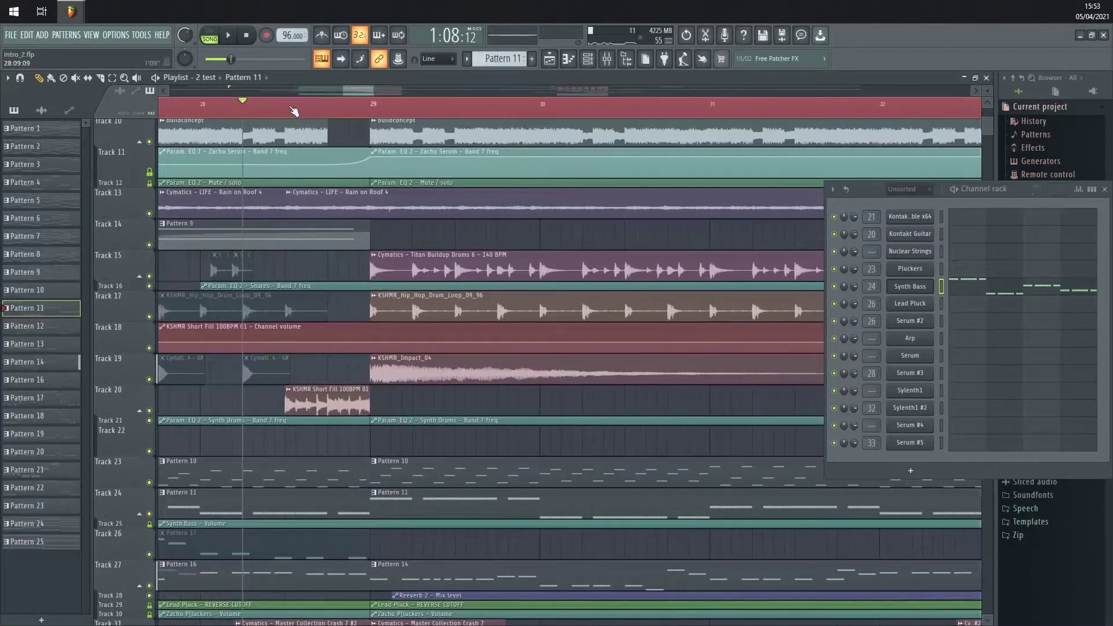
key("space")
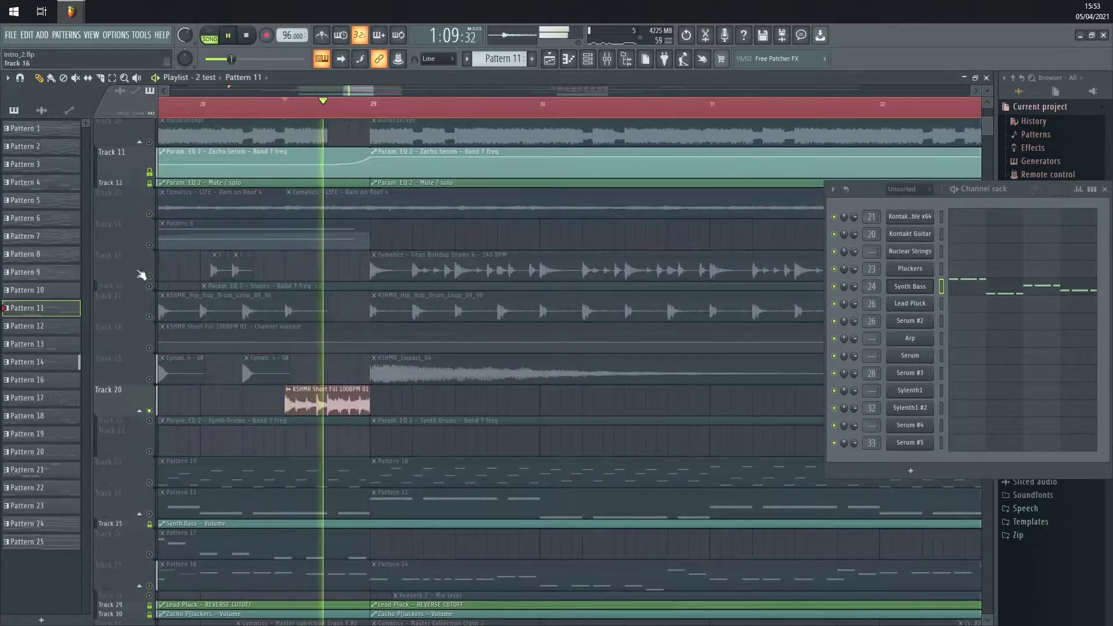
Unmute Track 9 and play its firstdrop_v1 #2 clip together with the Track 20 fill before bar 29
key("space")
scroll(152, 333, "up", 7)
scroll(332, 329, "up", 2)
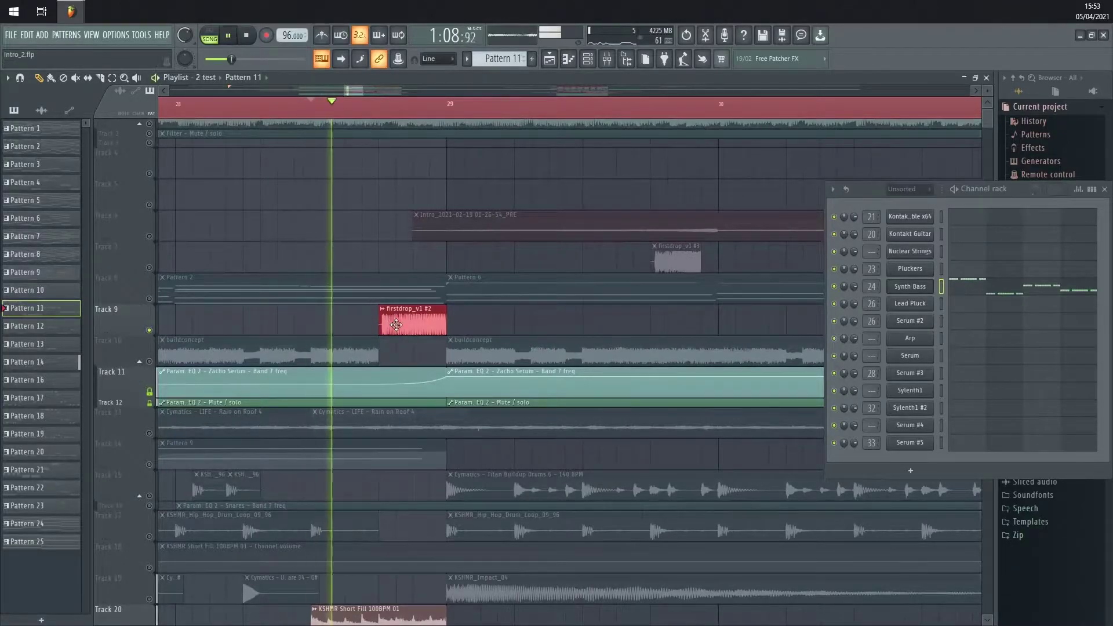
Solo Track 15, play its Cymatics Titan Buildup Drums 6 clip from bar 29, and unmute Track 16's snare EQ automation
key("space")
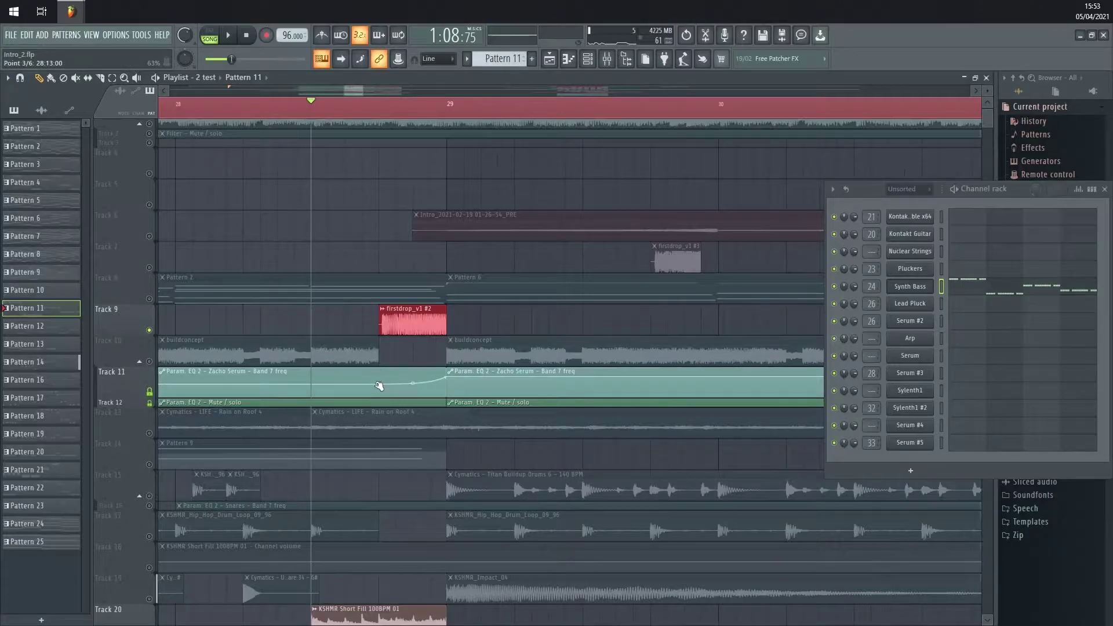
key("space")
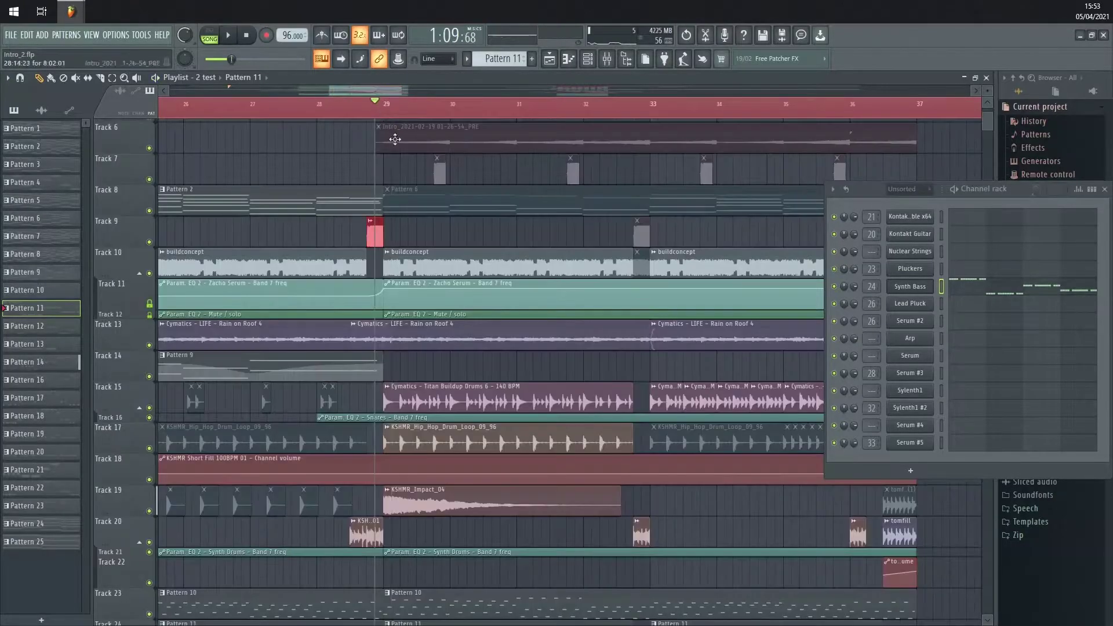
scroll(531, 366, "down", 3)
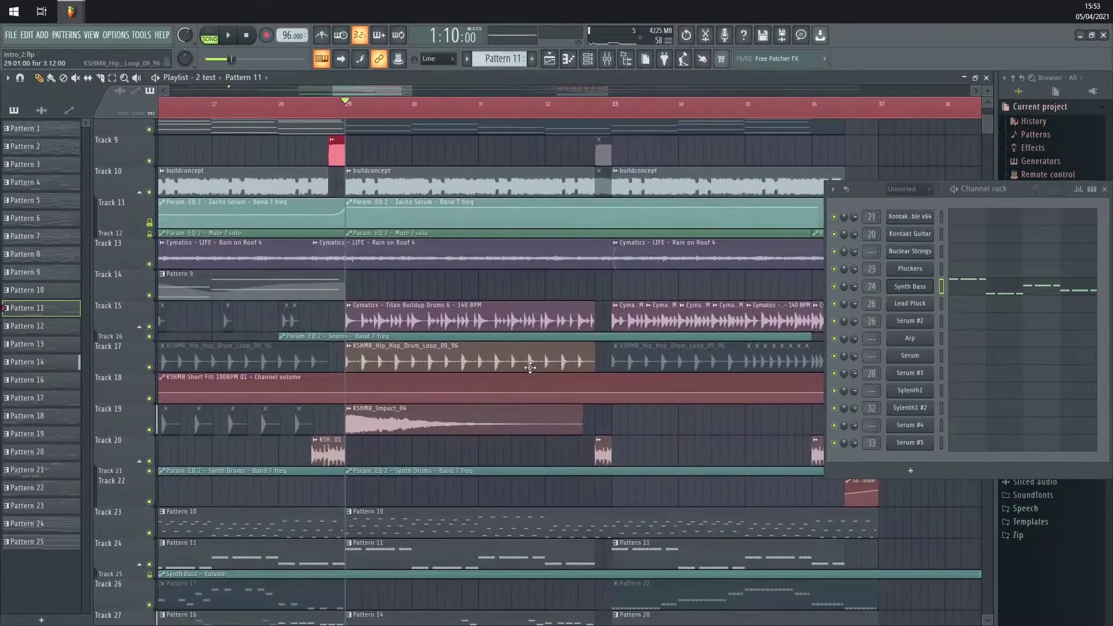
right_click(155, 328)
key("space")
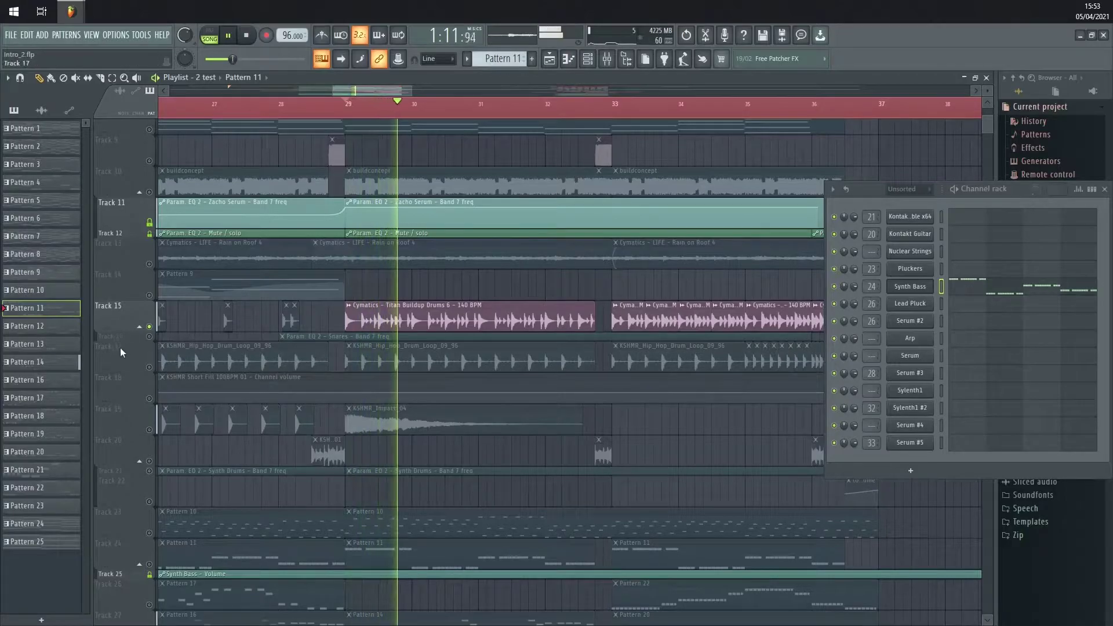
left_click(150, 337)
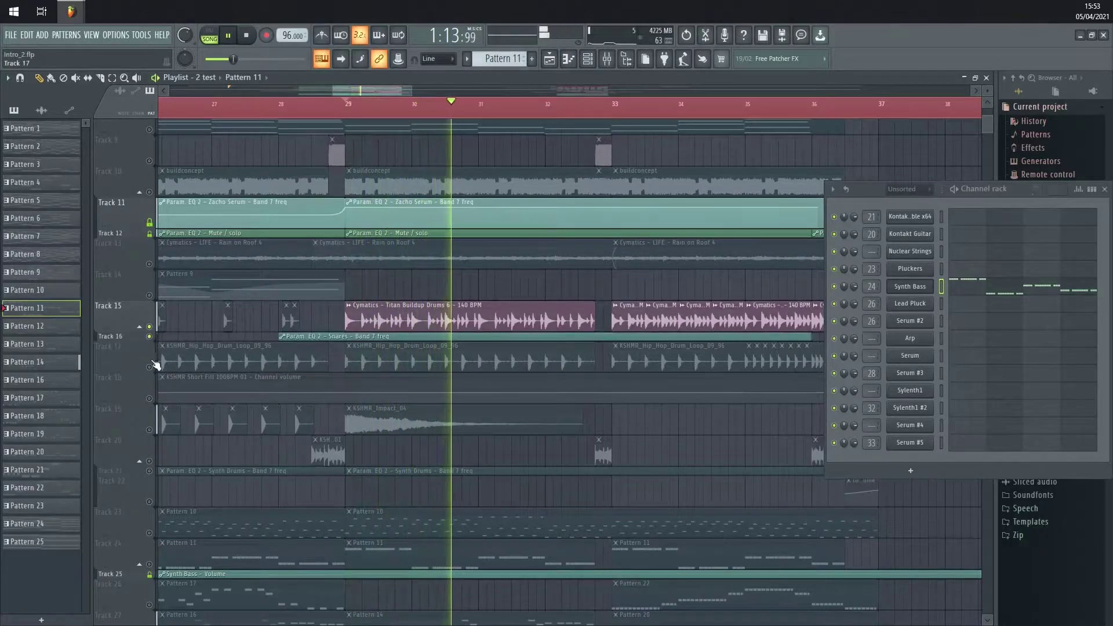
Unmute Track 17, play its KSHMR_Hip_Hop_Drum_Loop_09_96 clip with Track 15 from bar 29, and mute Track 15 during playback
key("space")
left_click(149, 367)
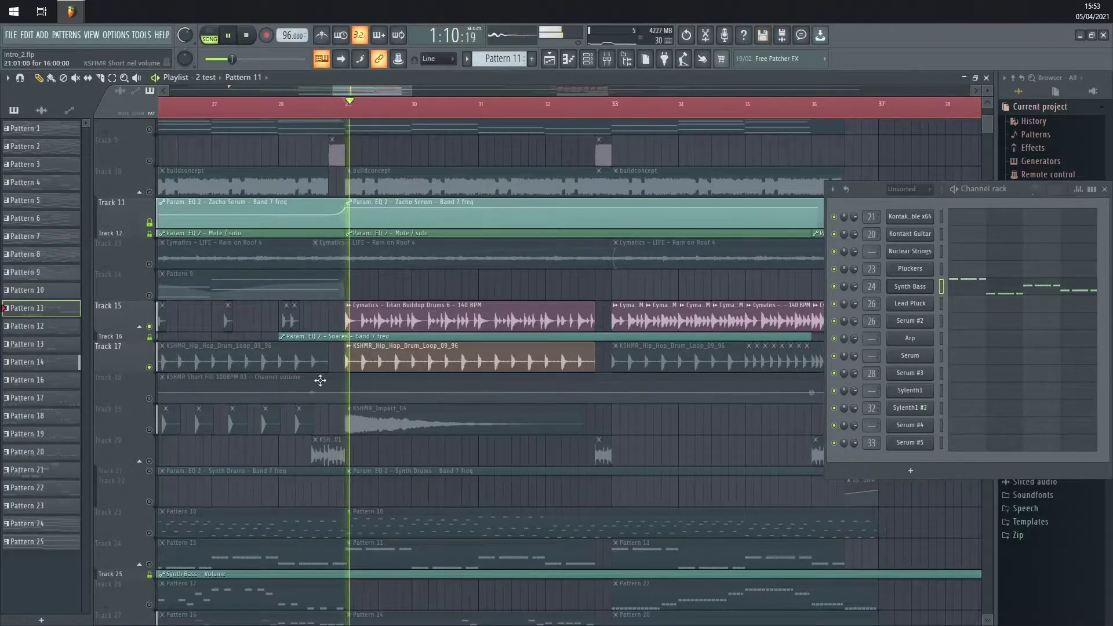
left_click(150, 326)
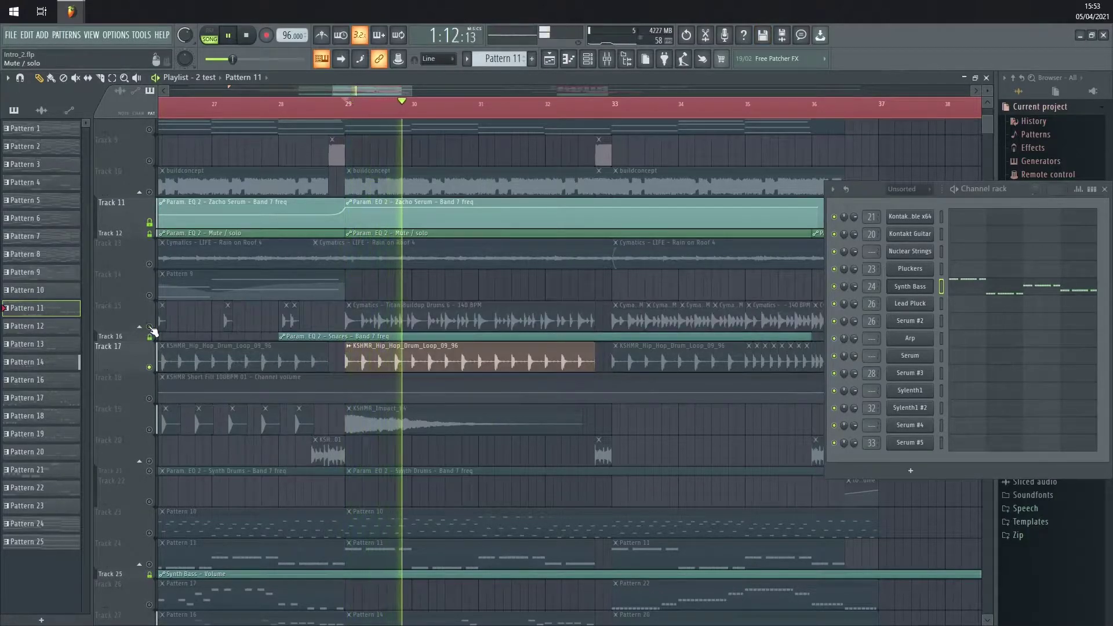
Inspect the sampler settings of Track 17's drum loop, close them, and unmute Track 15 while playback continues
left_click(380, 363)
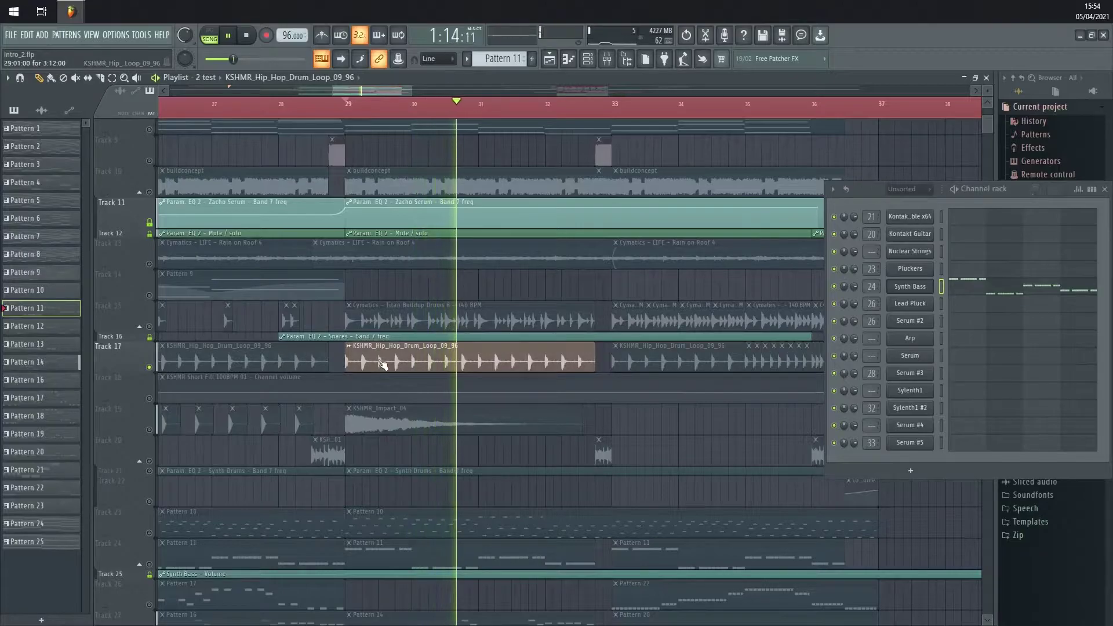
double_click(380, 364)
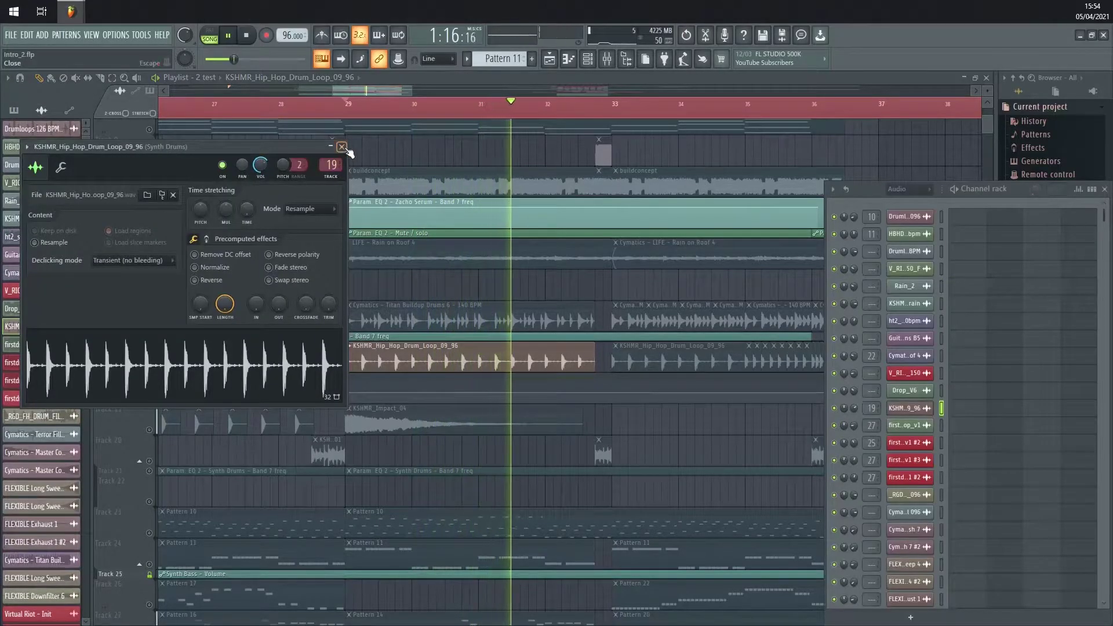
left_click(342, 147)
left_click(149, 327)
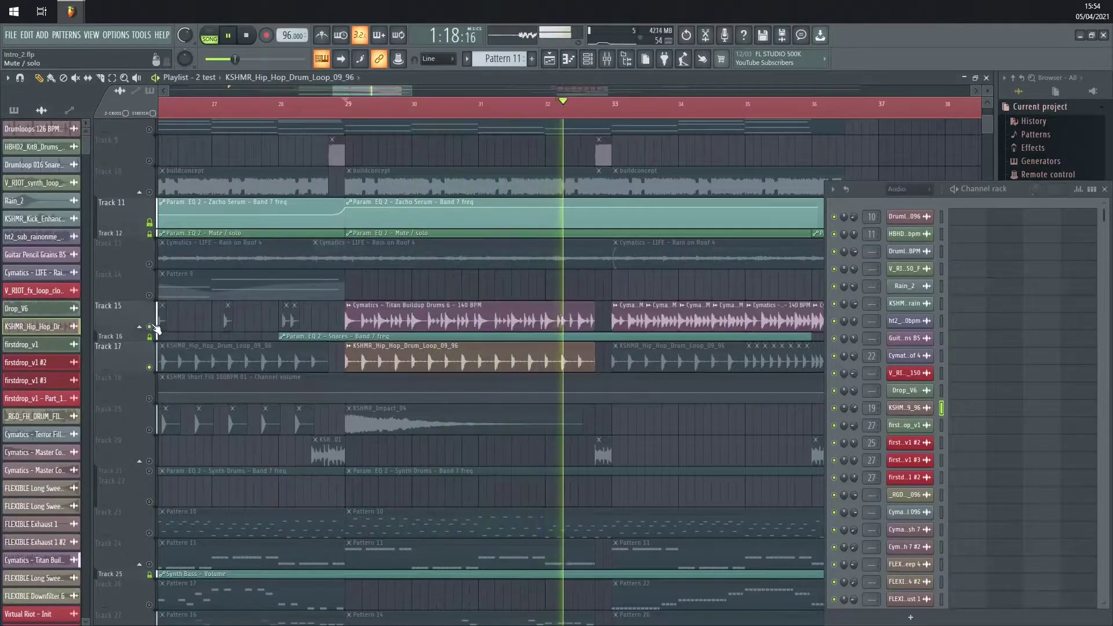
Stop playback and unmute all playlist tracks
scroll(417, 390, "right", 2)
key("space")
right_click(149, 357)
right_click(149, 358)
Solo Track 27 and play its Pattern 14 clip from bar 29
scroll(260, 431, "down", 3)
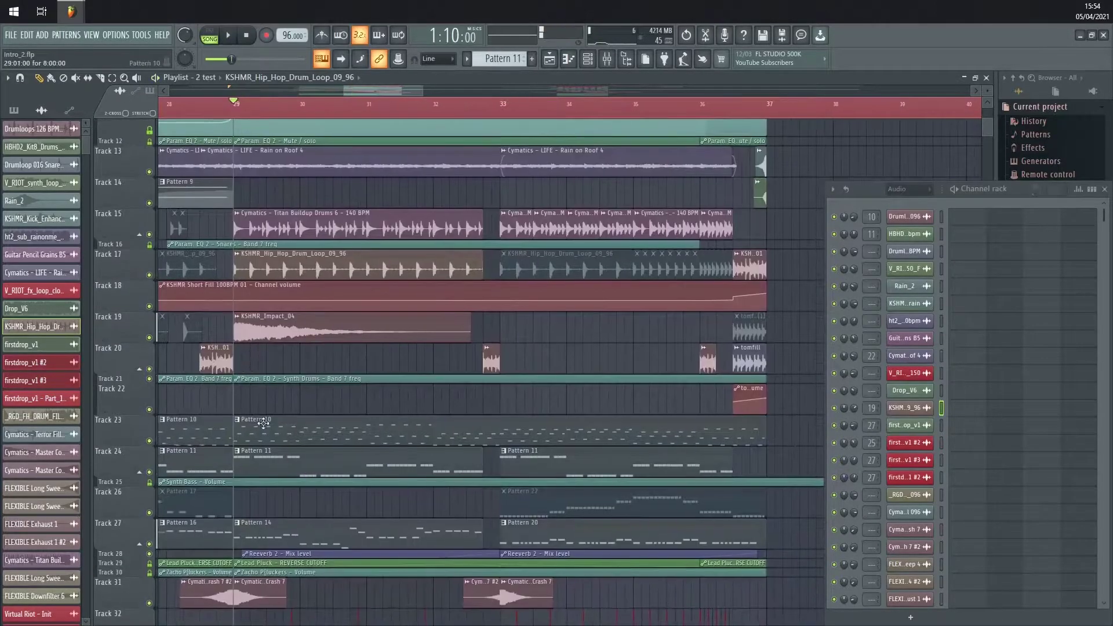
scroll(258, 325, "down", 5)
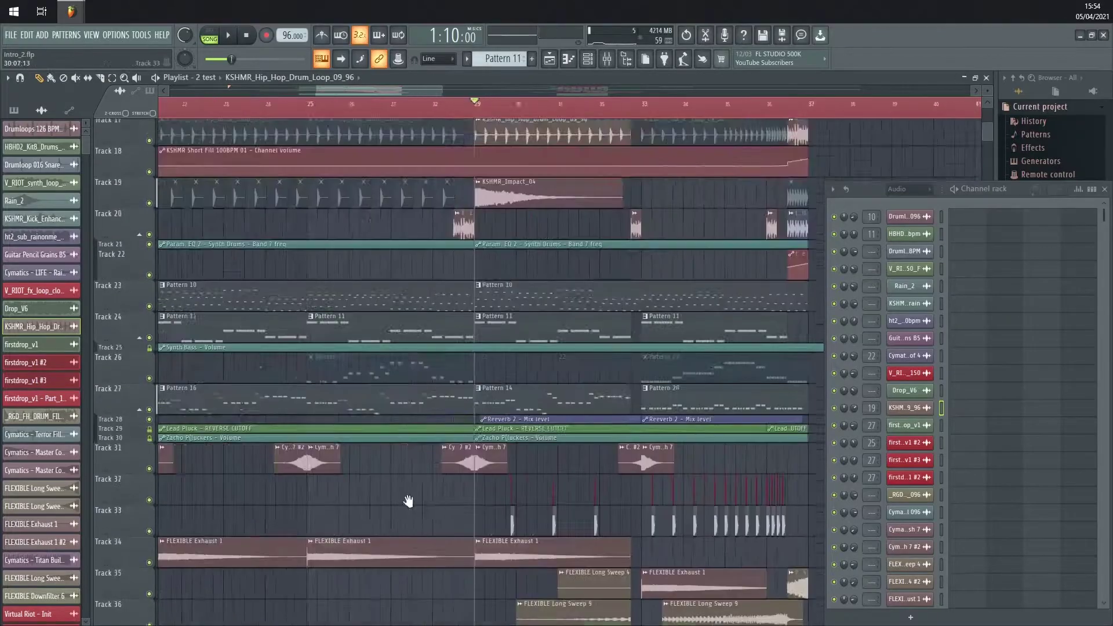
scroll(406, 493, "down", 2)
right_click(150, 390)
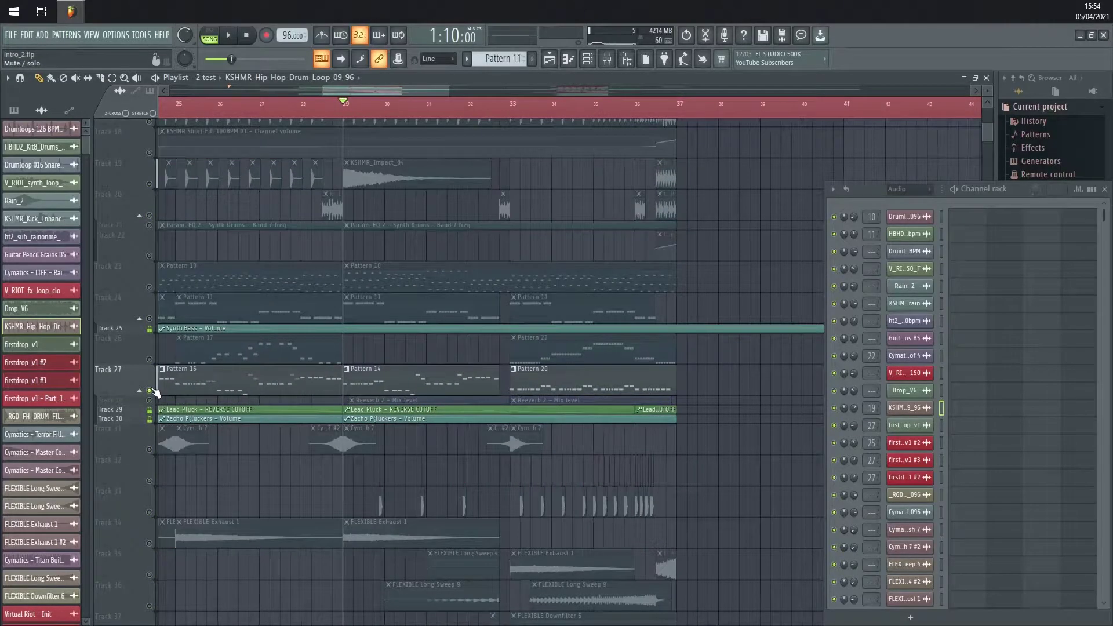
left_click_drag(344, 391, 458, 401)
key("space")
key("space")
Unmute all tracks and inspect the sampler settings of the VEC4_Crowd_Effects_05 #2 clip on Track 38
right_click(150, 398)
right_click(150, 398)
right_click(150, 398)
scroll(446, 484, "down", 3)
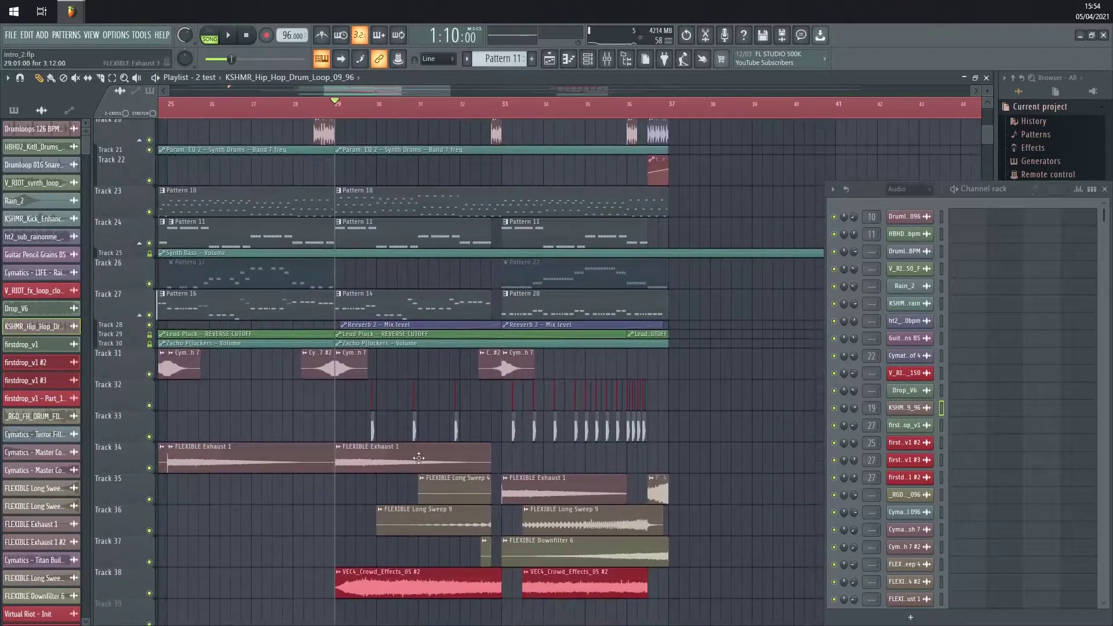
scroll(371, 423, "up", 4)
scroll(392, 437, "down", 5)
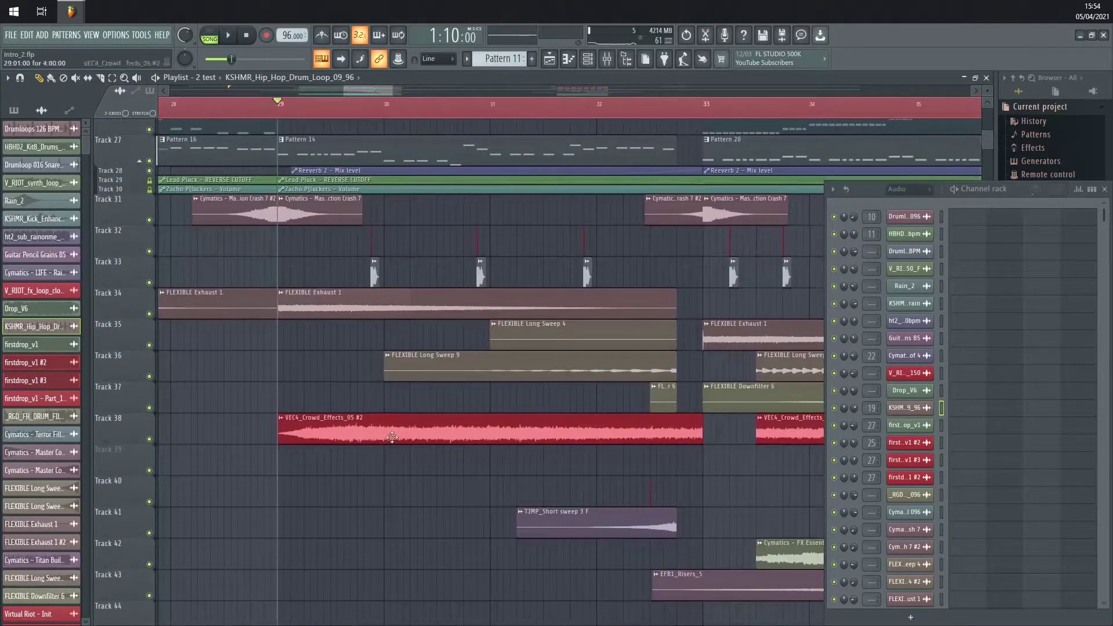
double_click(351, 438)
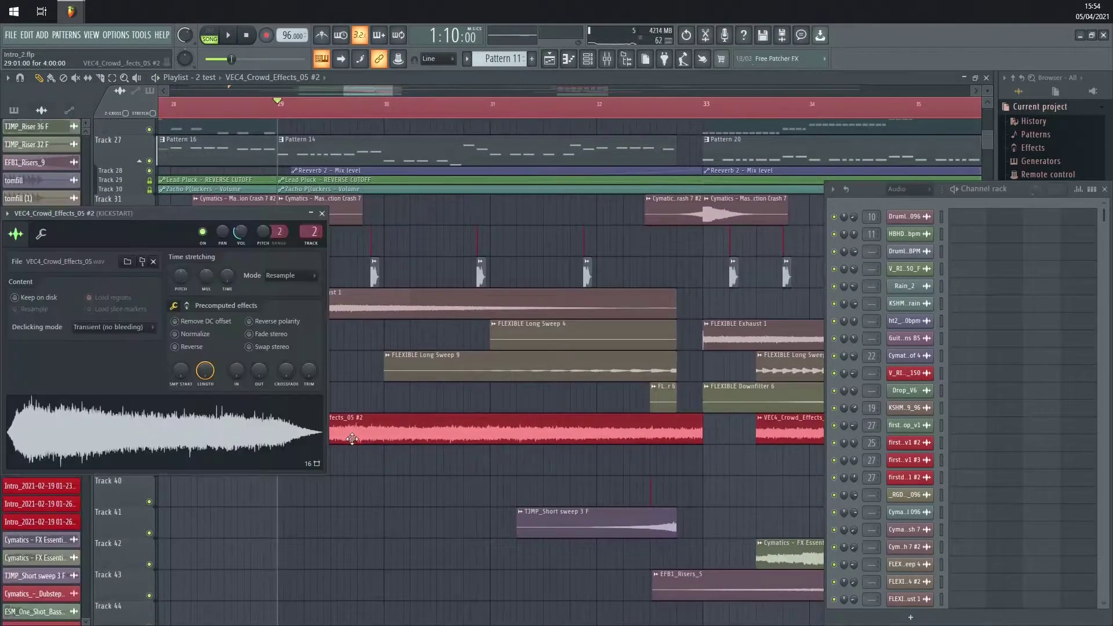
left_click(322, 214)
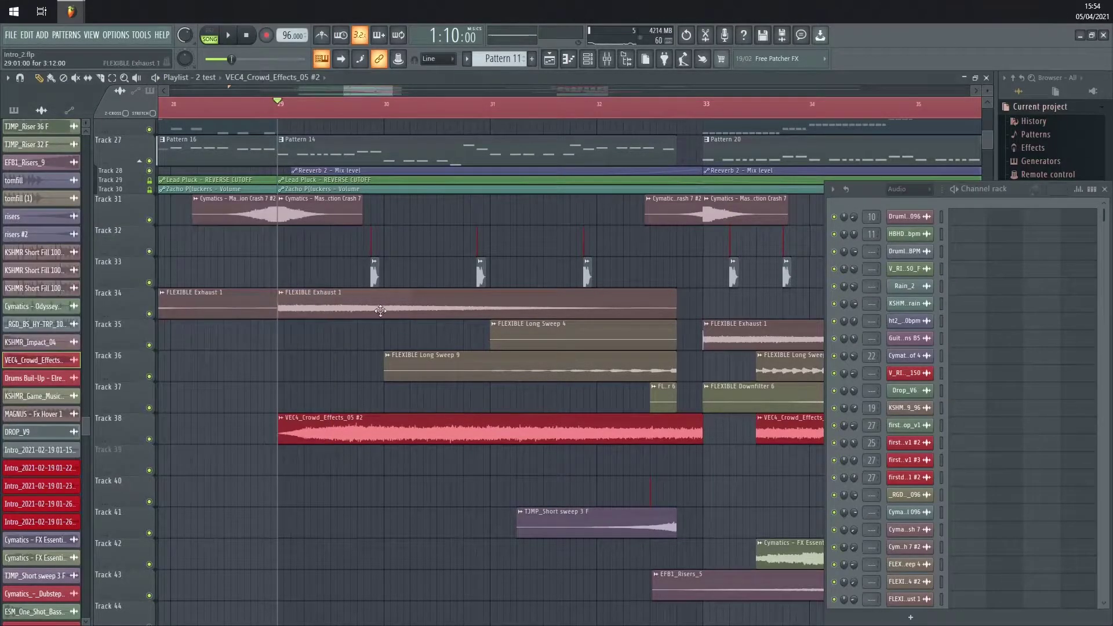
Inspect the sampler settings of the first Cymatics - Dubstep Snare 5 - G clip after bar 29 on Track 33
scroll(376, 348, "up", 3)
scroll(376, 362, "up", 2)
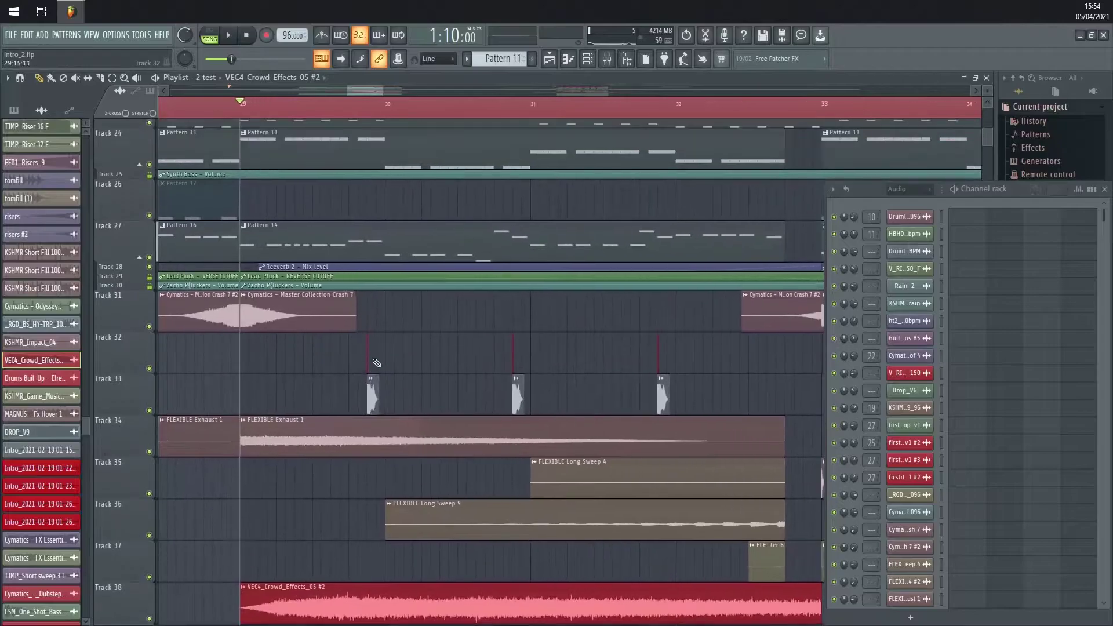
double_click(373, 391)
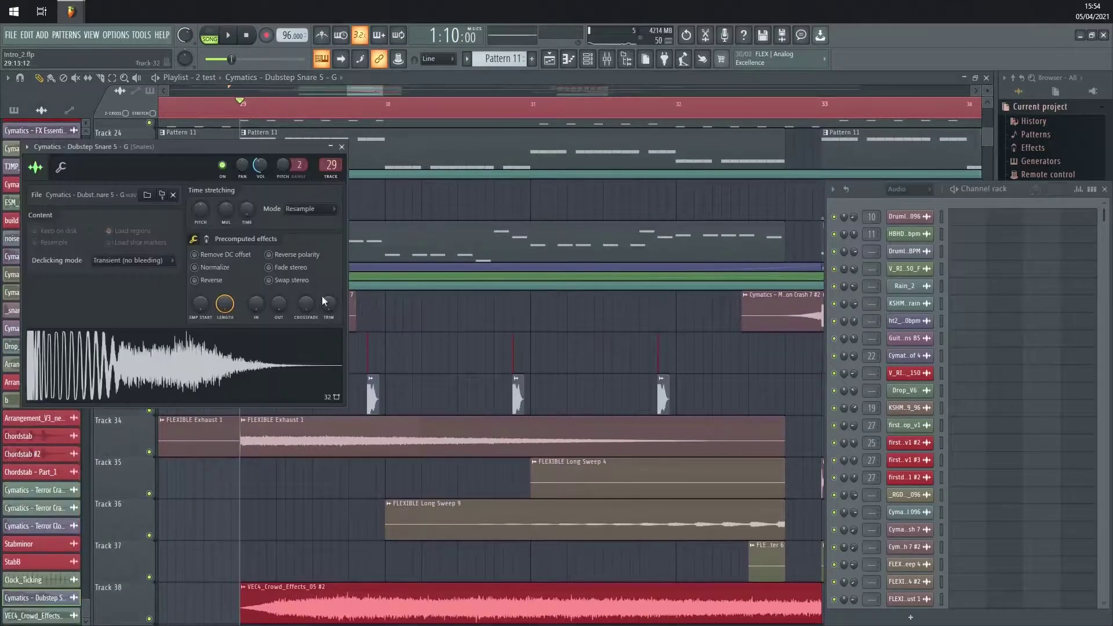
left_click(342, 147)
Play the full build-up from bar 29 to just before bar 37 while reviewing all tracks in the playlist
scroll(505, 437, "down", 5)
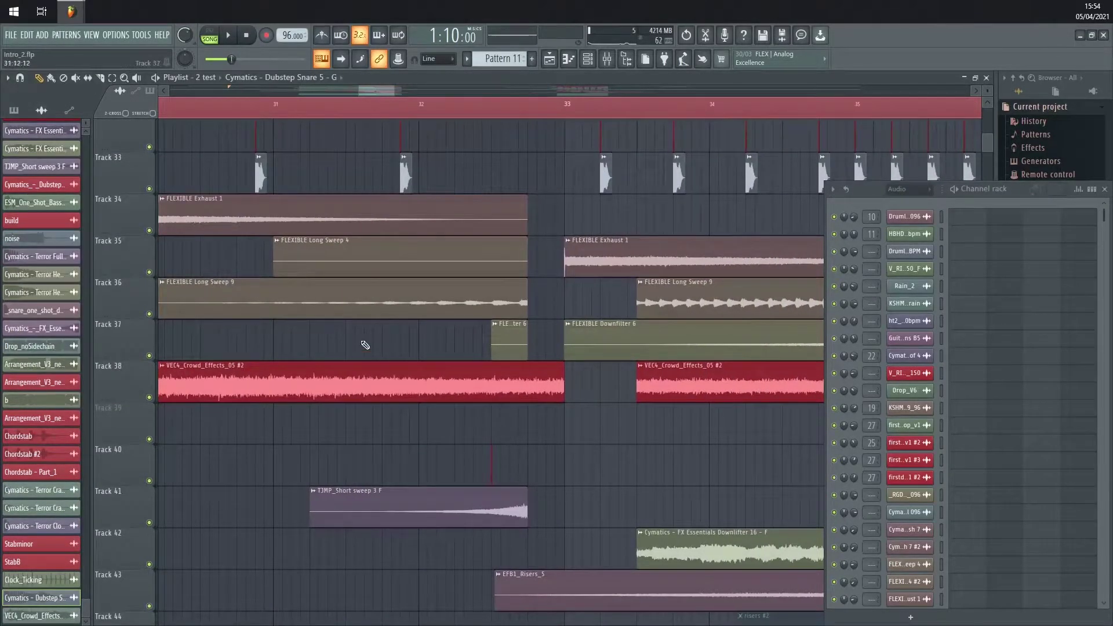
scroll(451, 426, "down", 6)
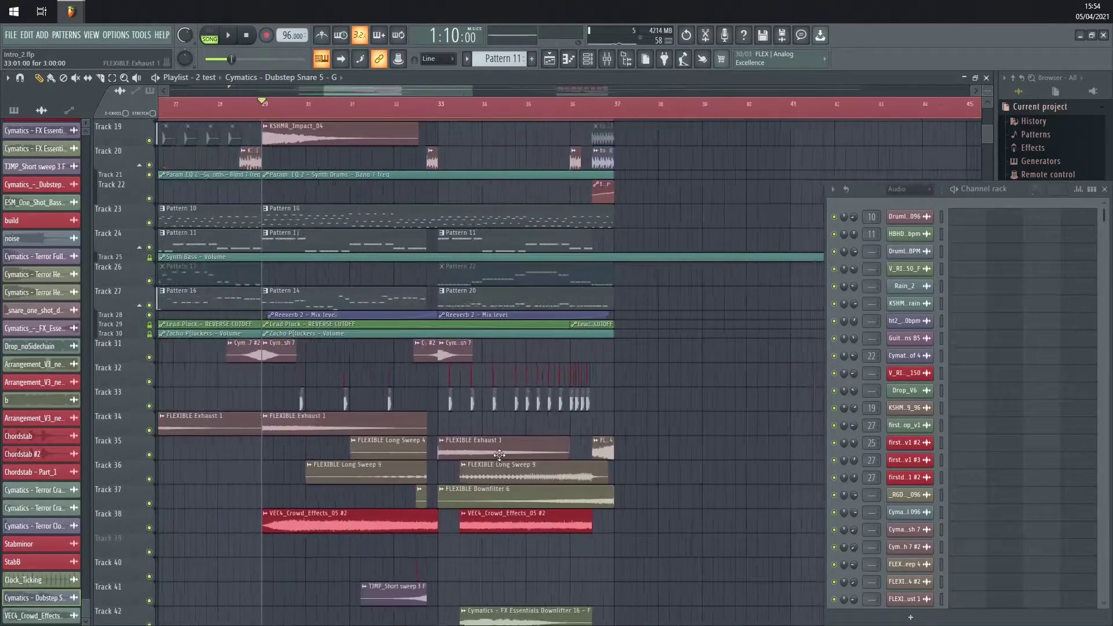
key("space")
scroll(524, 455, "down", 6)
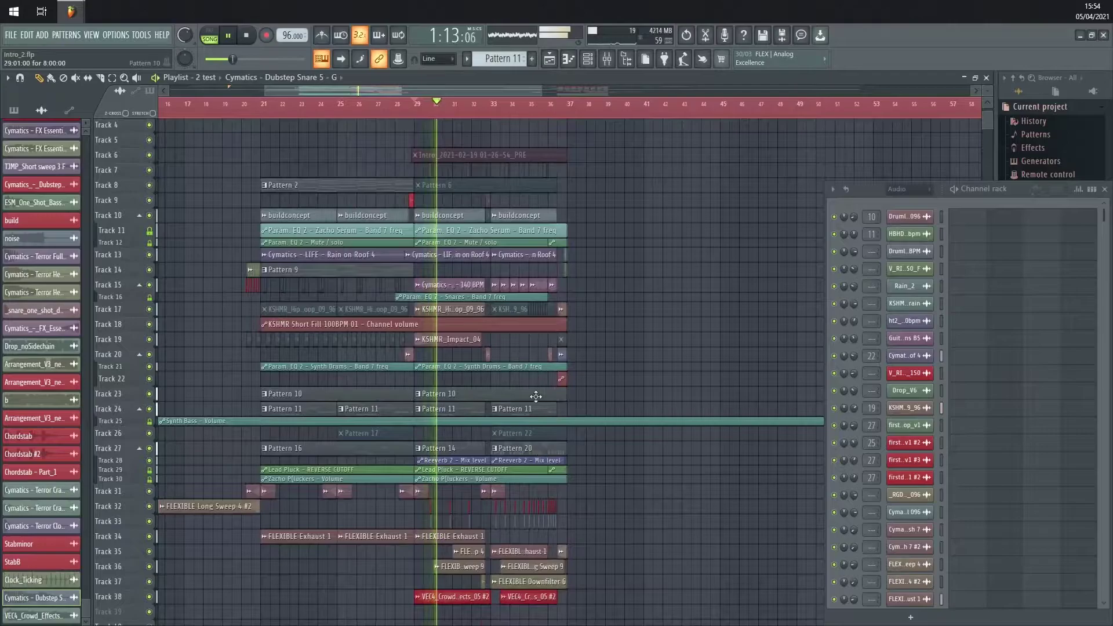
scroll(510, 403, "down", 4)
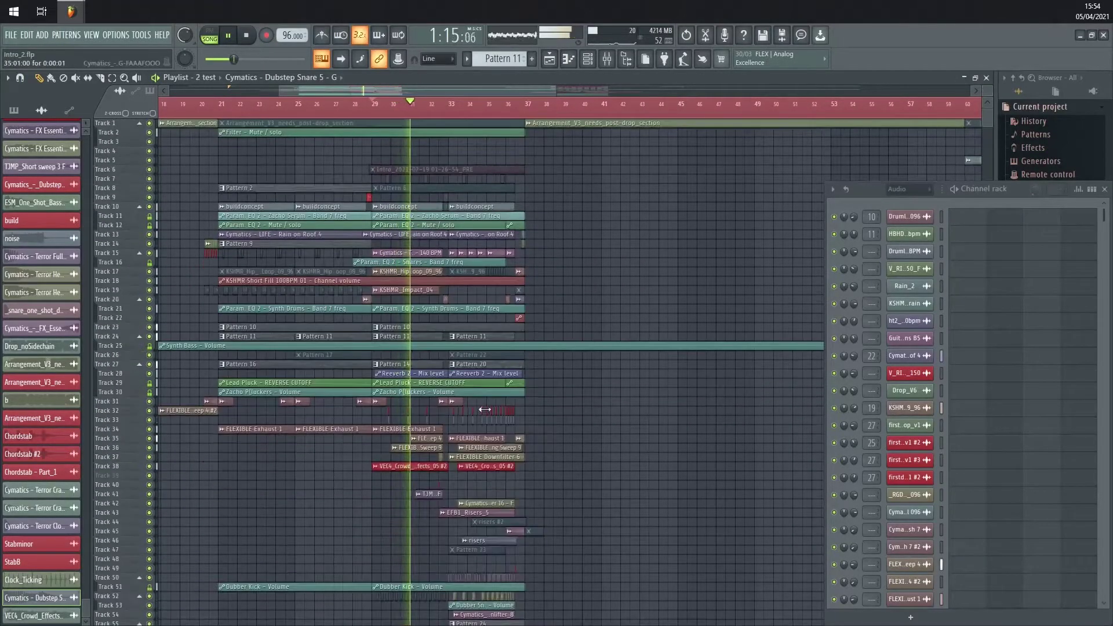
scroll(485, 409, "up", 8)
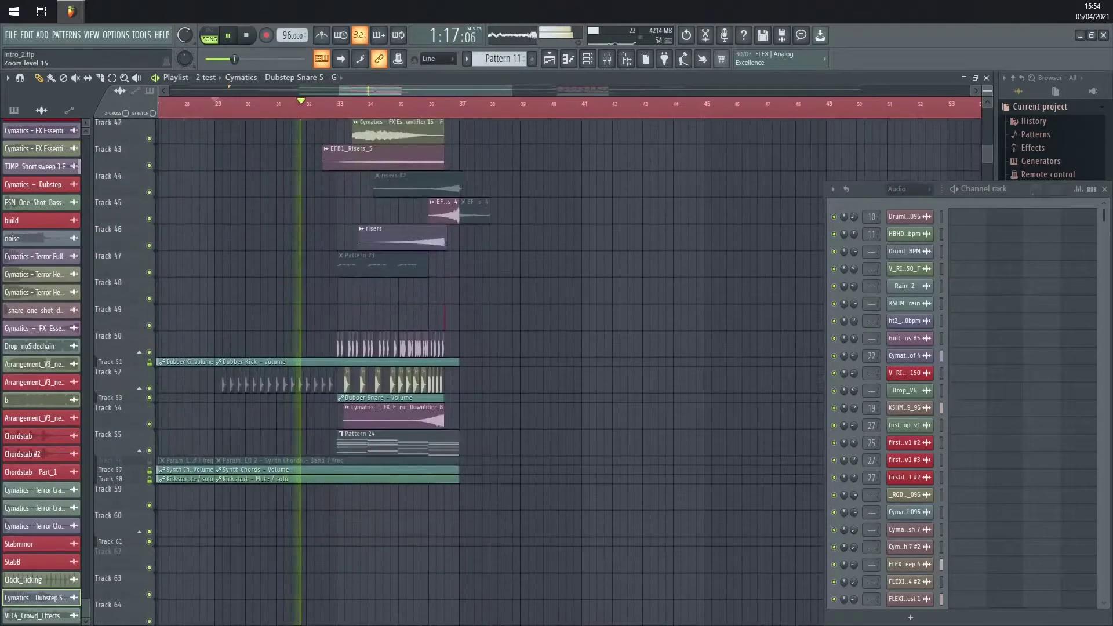
scroll(510, 340, "up", 5)
scroll(579, 473, "down", 5)
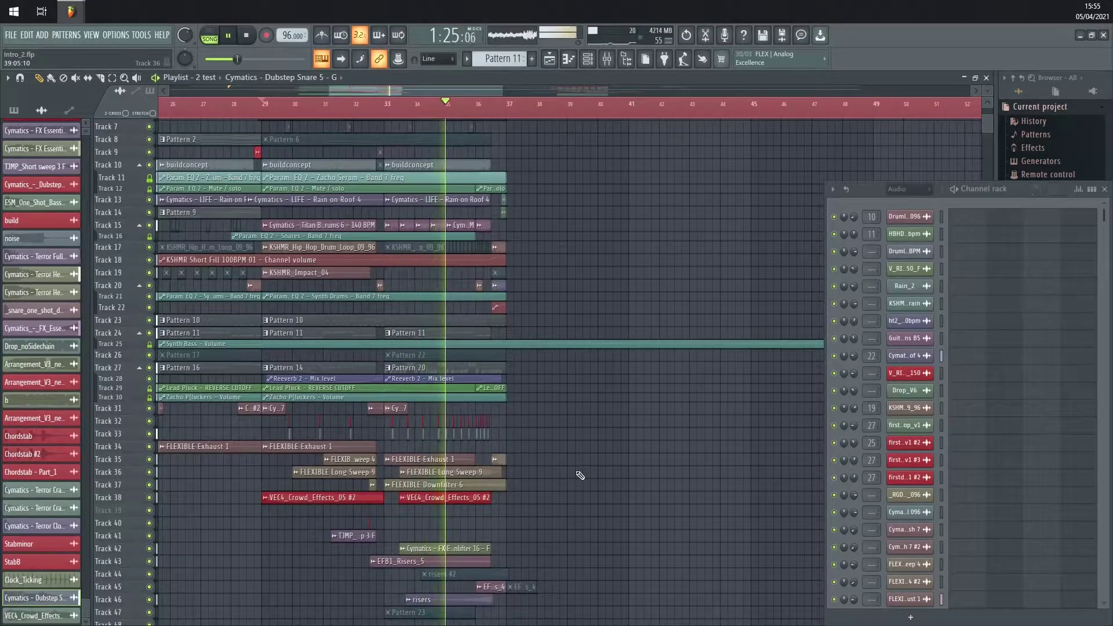
scroll(571, 464, "up", 2)
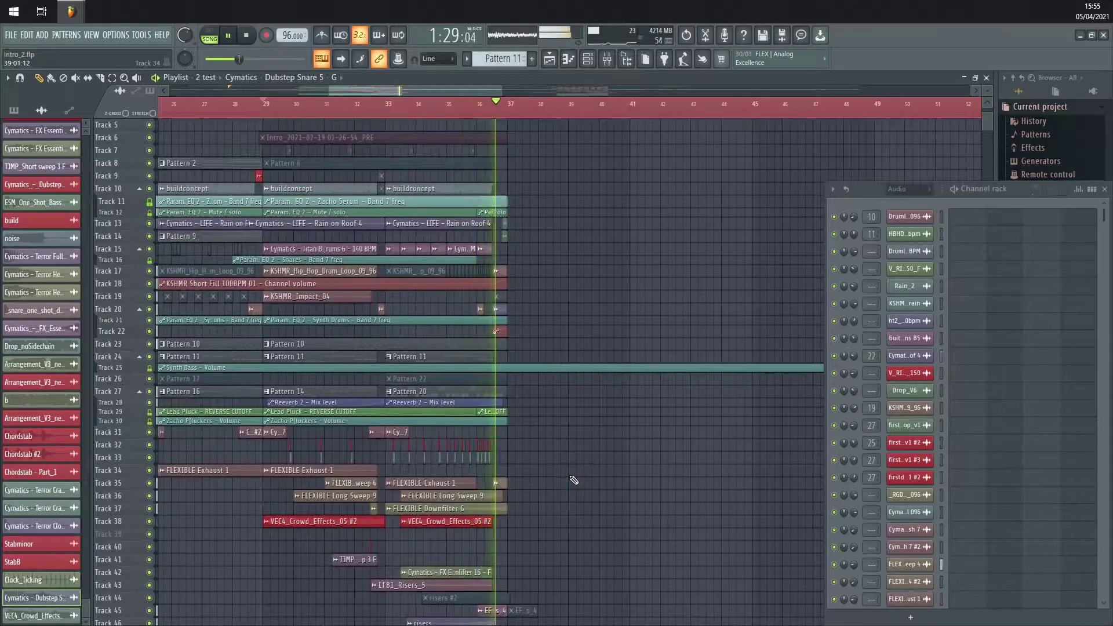
key("space")
Solo Track 42 and play its Cymatics - FX Essentials Downlifter 16 - F clip after bar 33
scroll(430, 232, "up", 6)
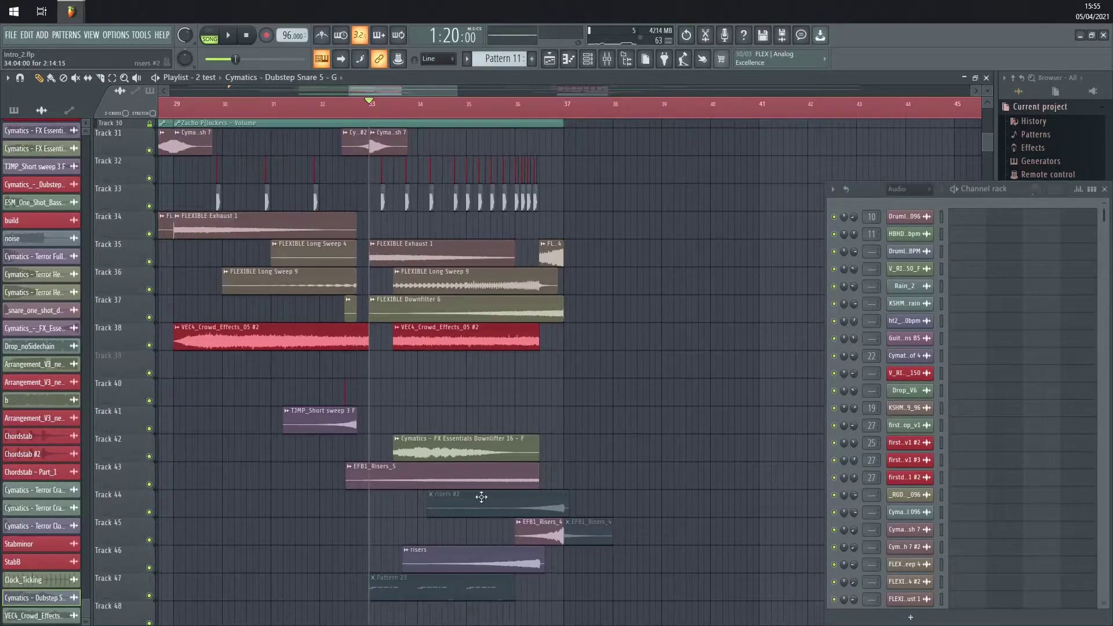
left_click(151, 457, "ctrl")
scroll(406, 348, "up", 2)
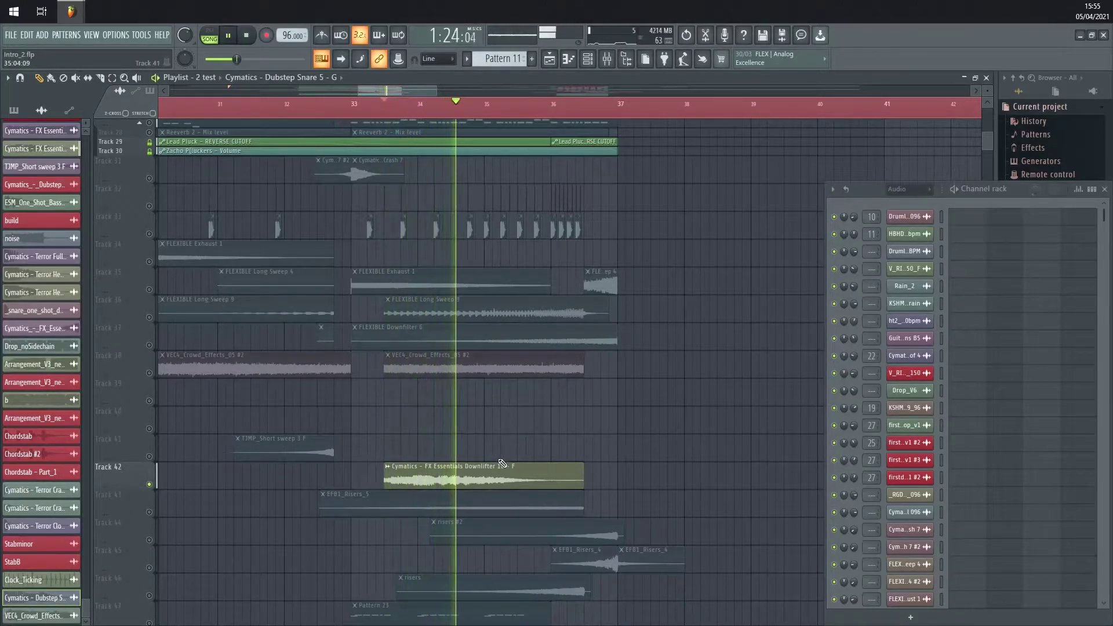
scroll(427, 447, "up", 3)
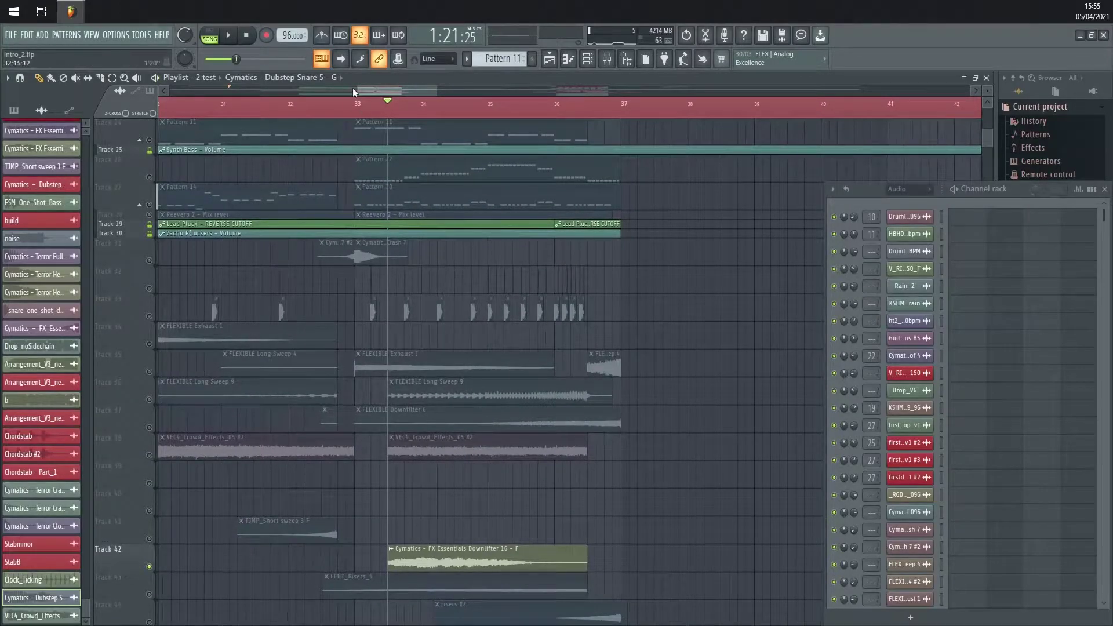
Unmute all tracks and play the full arrangement from just before bar 33
right_click(143, 180)
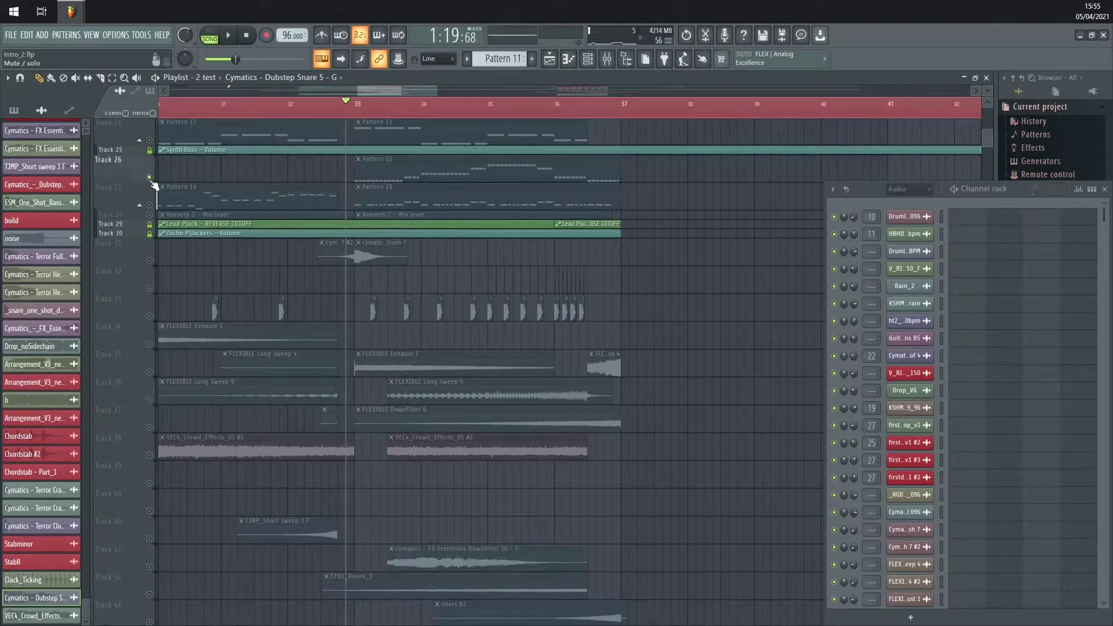
key("space")
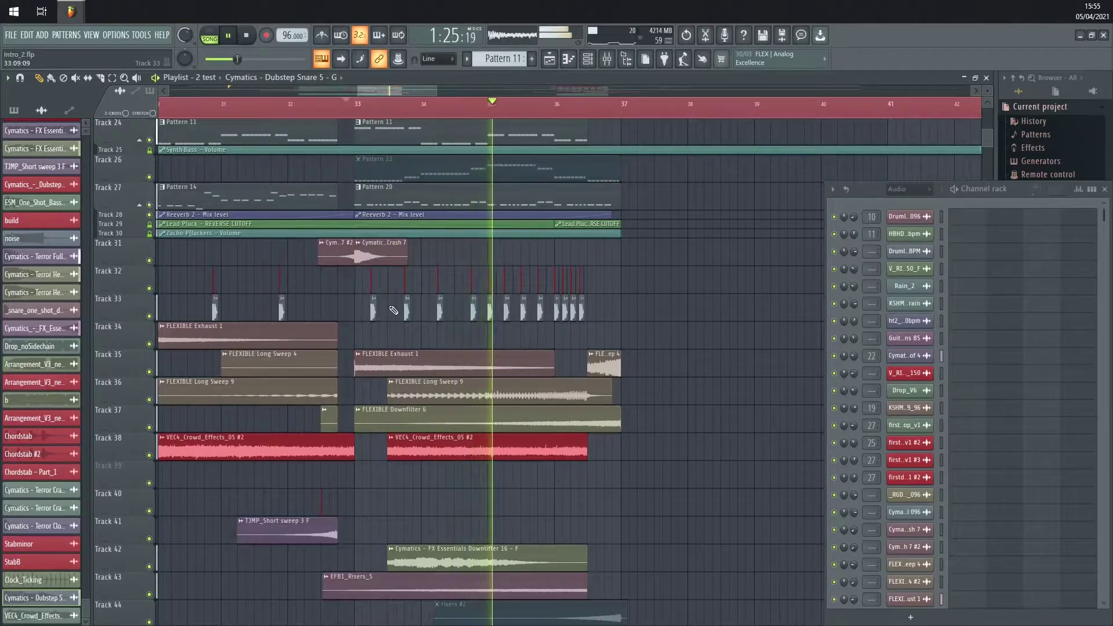
key("space")
Solo Track 36 and play its FLEXIBLE Long Sweep 9 clip from shortly after bar 33
scroll(540, 427, "down", 10)
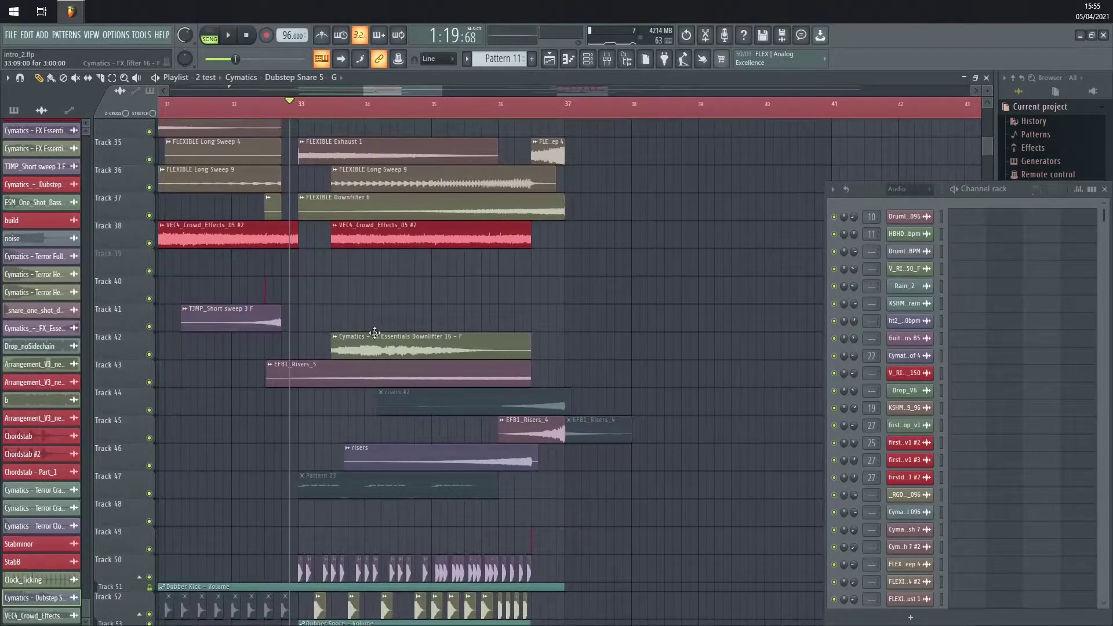
scroll(371, 355, "up", 6)
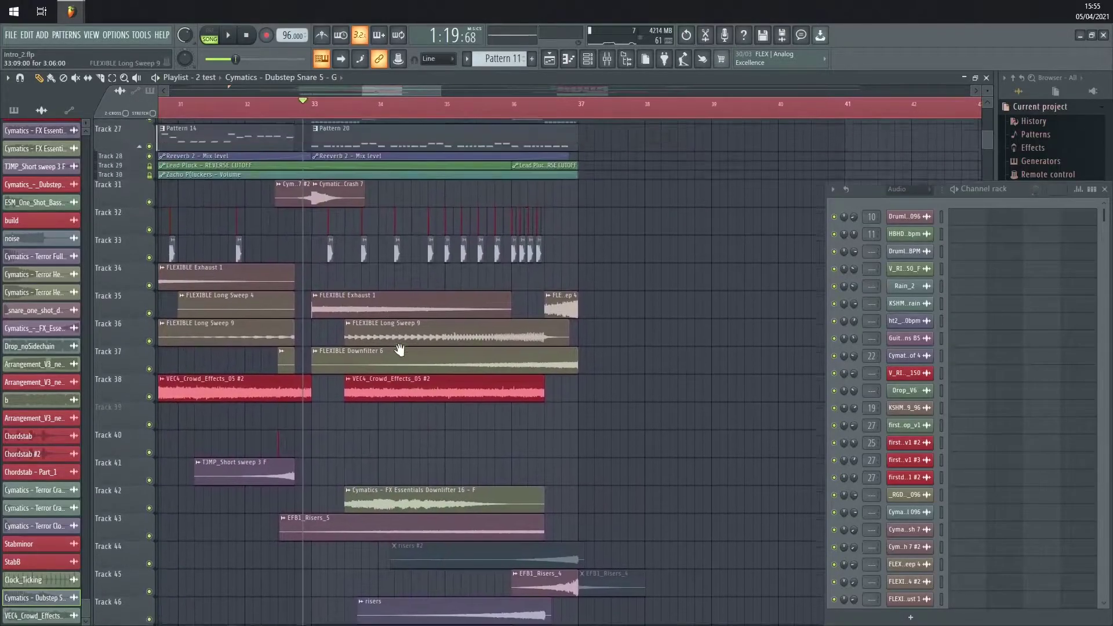
key("space")
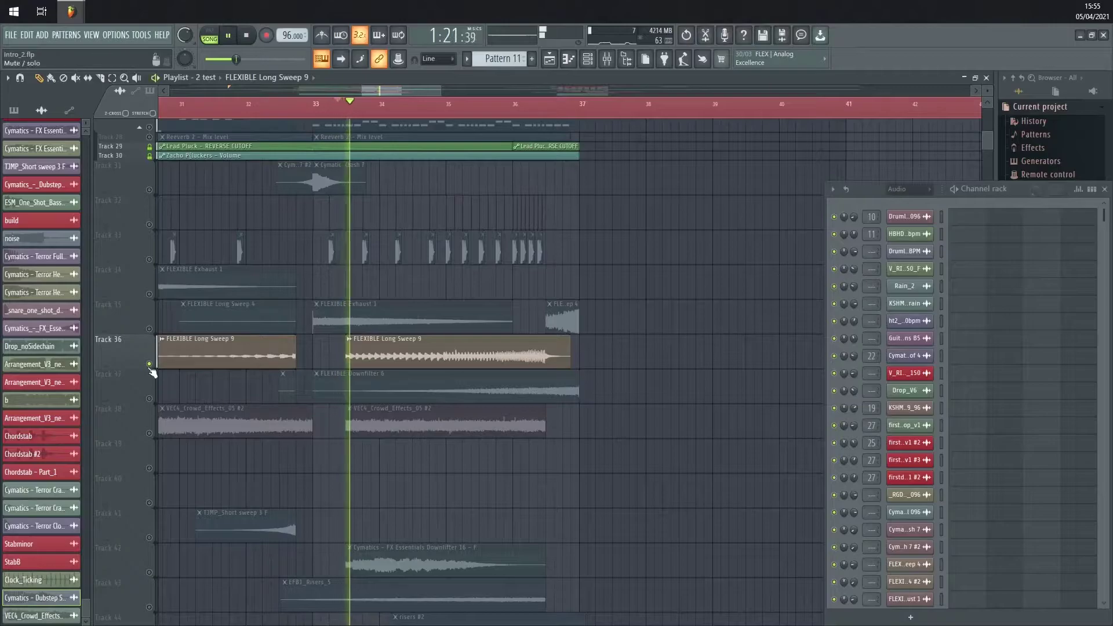
Unmute Track 35 and Track 33 one after the other, replaying them together with Track 36 after bar 33
left_click(149, 328)
key("space")
left_click(149, 259)
key("space")
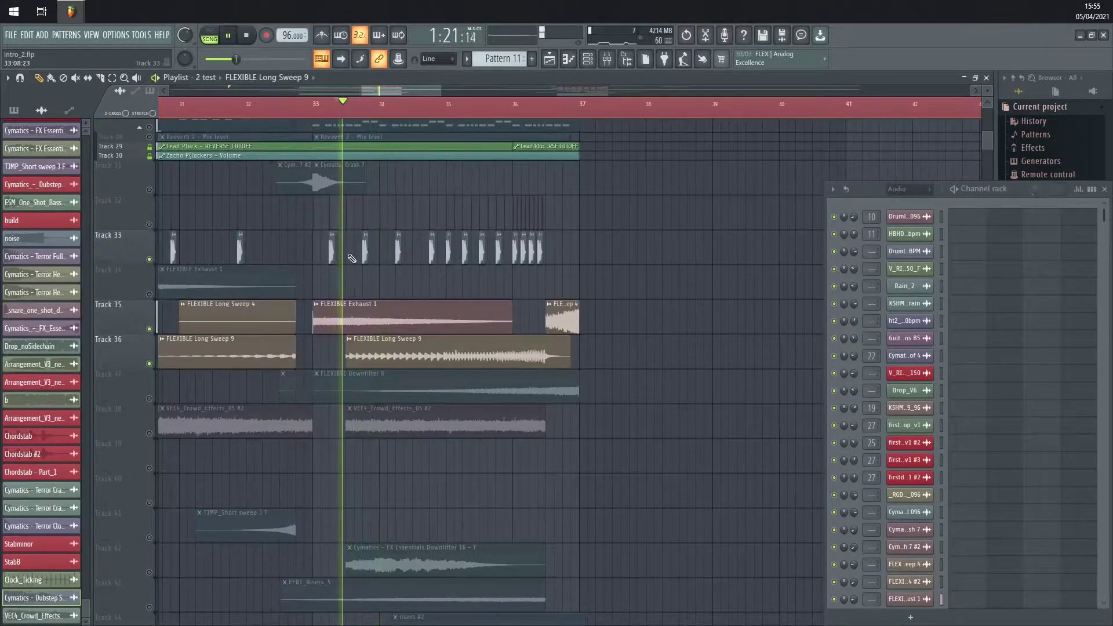
Unmute Track 15 and Track 17 and play their drum loops together with the other active tracks after bar 33
scroll(428, 376, "up", 3)
scroll(377, 397, "up", 5)
scroll(377, 397, "up", 5)
key("space")
left_click(149, 294)
left_click(149, 339)
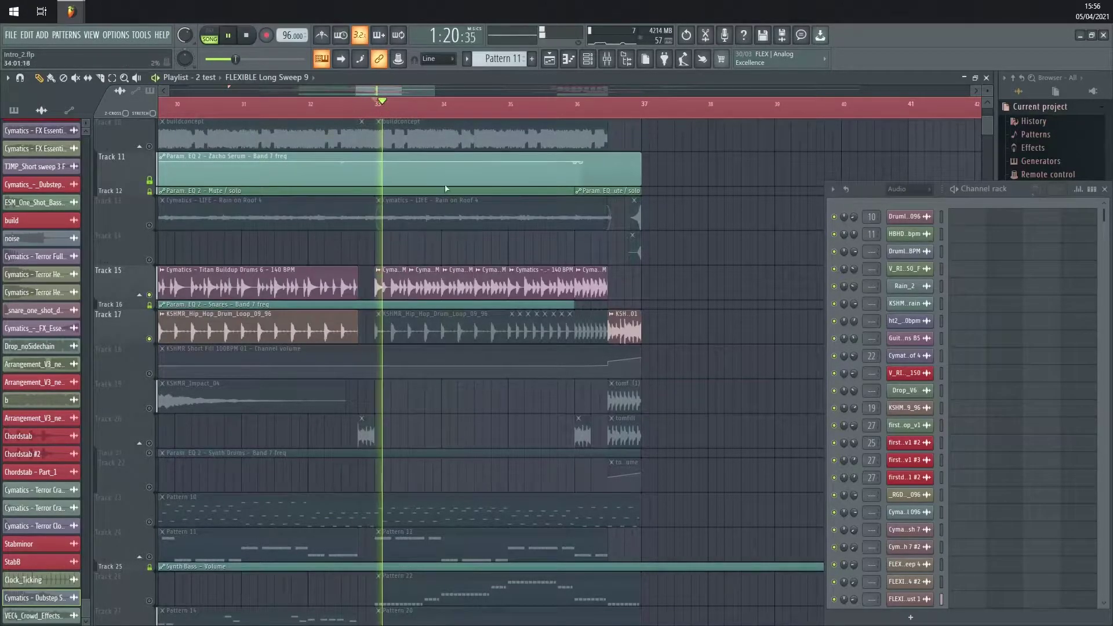
Unmute Track 50 and play its kick clips from bar 33
scroll(445, 189, "down", 10)
scroll(398, 154, "down", 10)
key("space")
right_click(155, 226)
left_click(156, 228)
key("space")
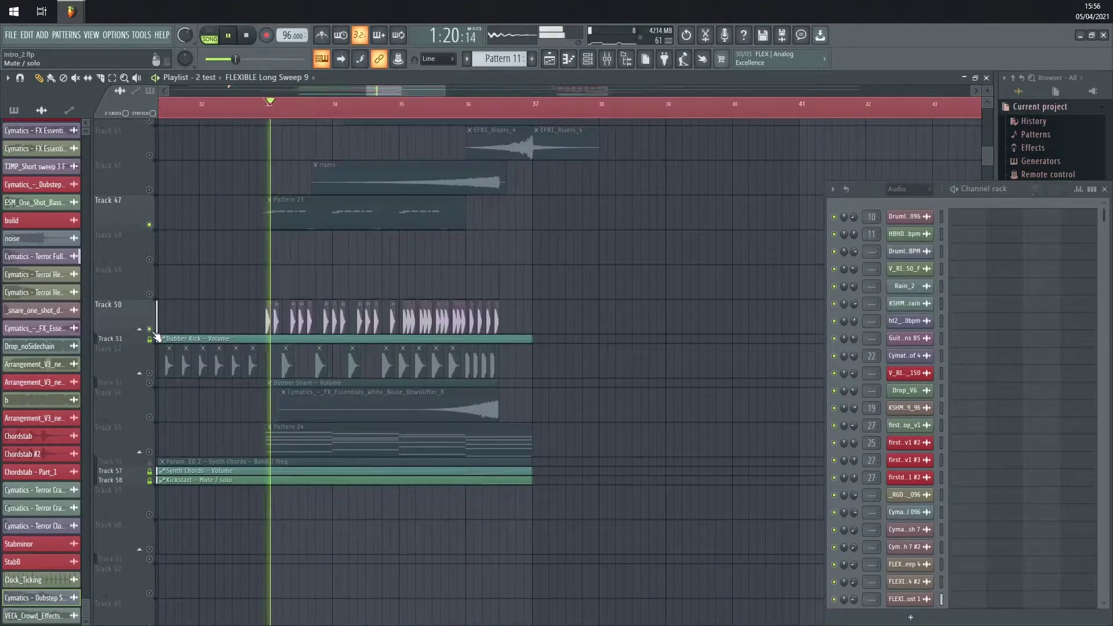
key("space")
scroll(347, 174, "up", 10)
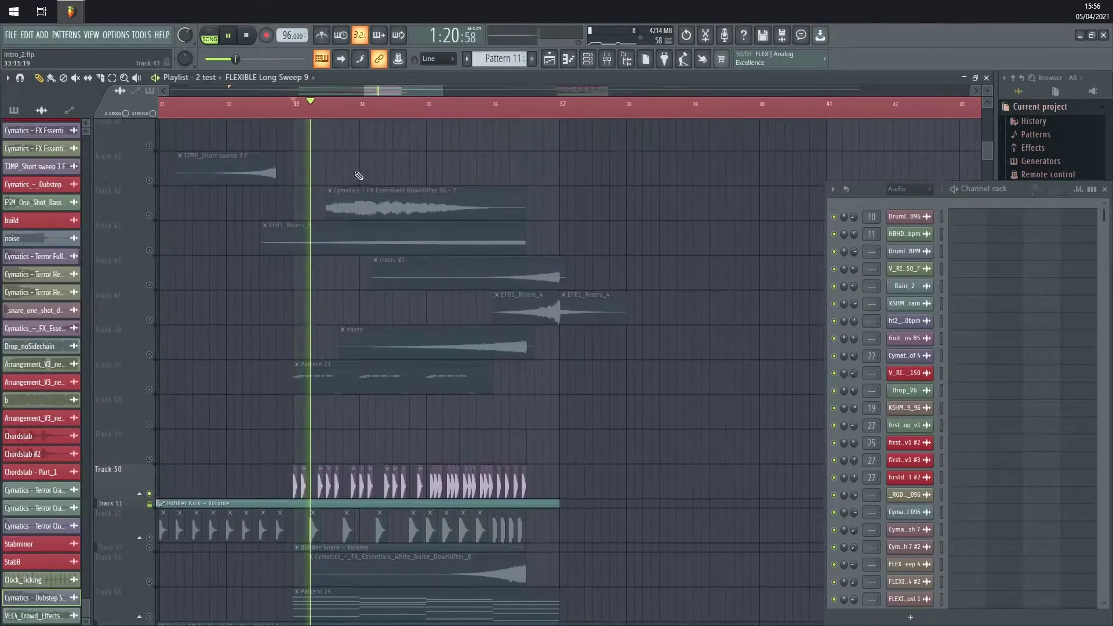
key("space")
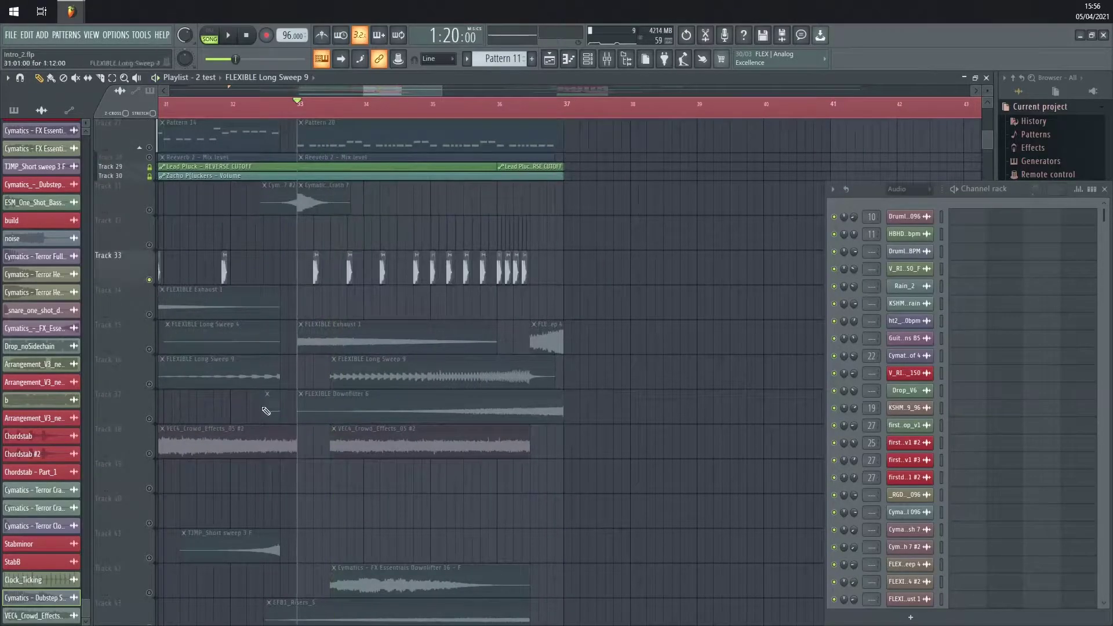
Unmute Track 52 and replay its snare hits together with the Track 50 kicks from bar 33
scroll(227, 374, "down", 10)
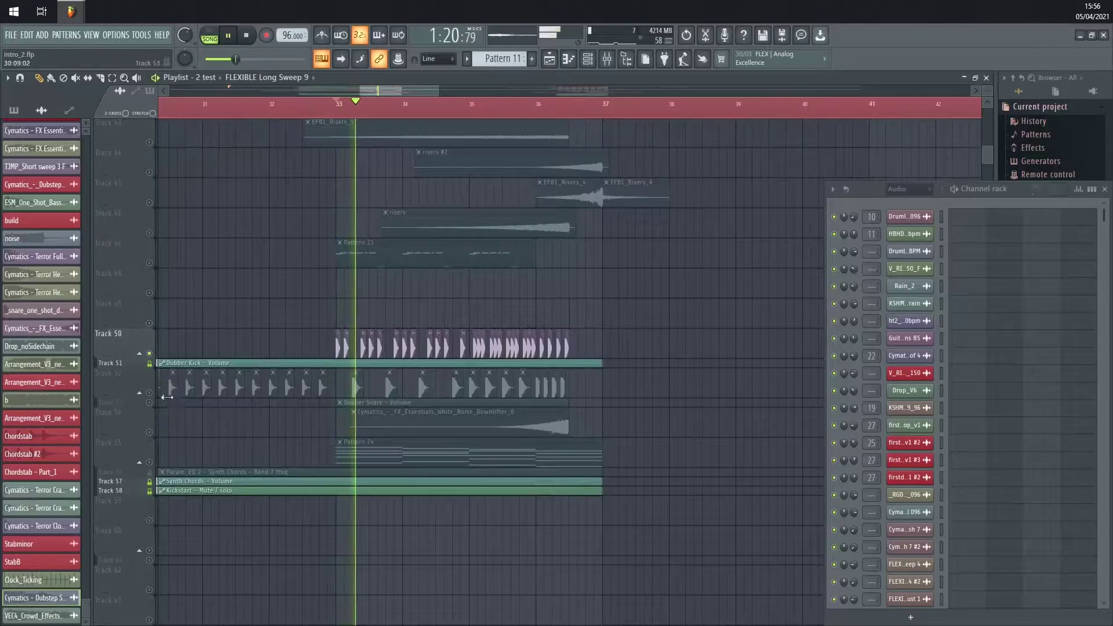
key("space")
left_click(150, 393)
key("space")
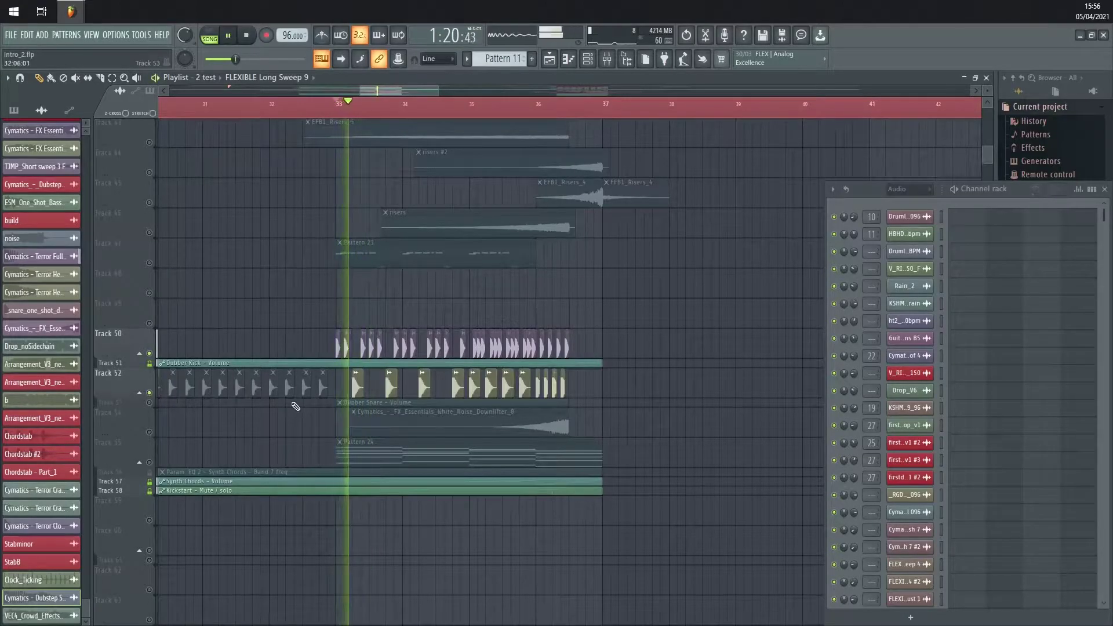
key("space")
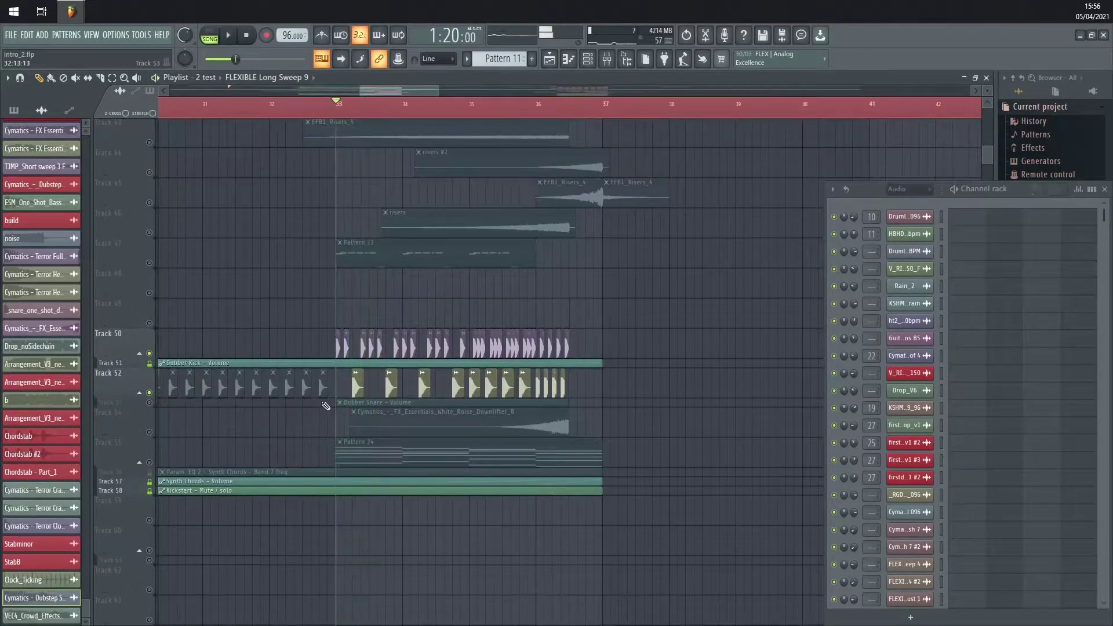
Inspect the sample settings of Track 52's first snare after bar 33, and play the kick and snare layers from bar 33
double_click(357, 387)
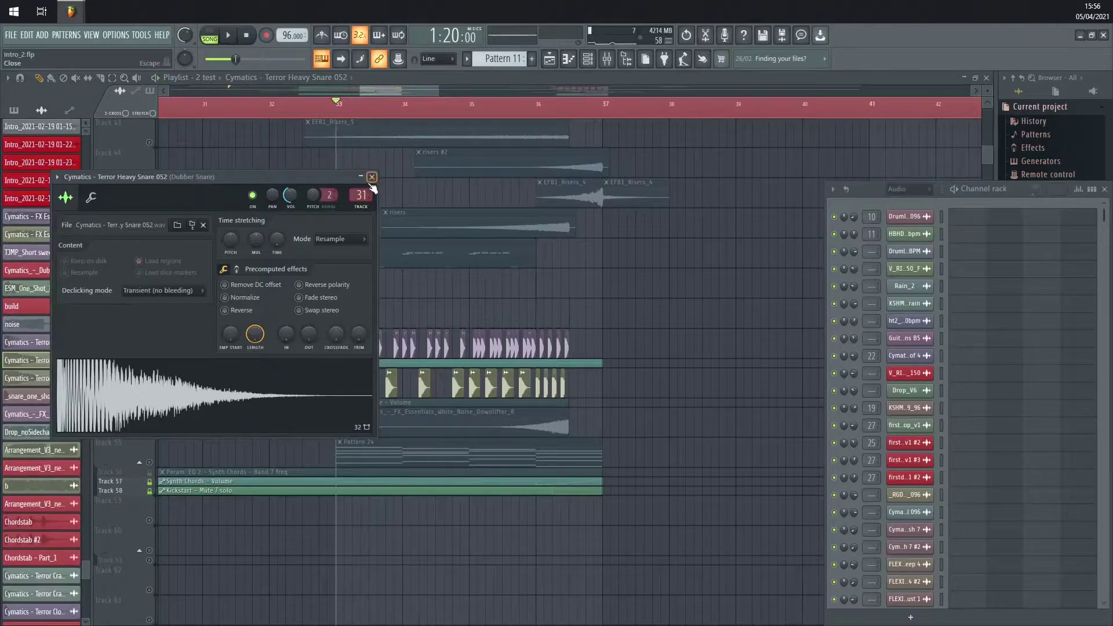
left_click(371, 177)
scroll(387, 232, "up", 2)
key("space")
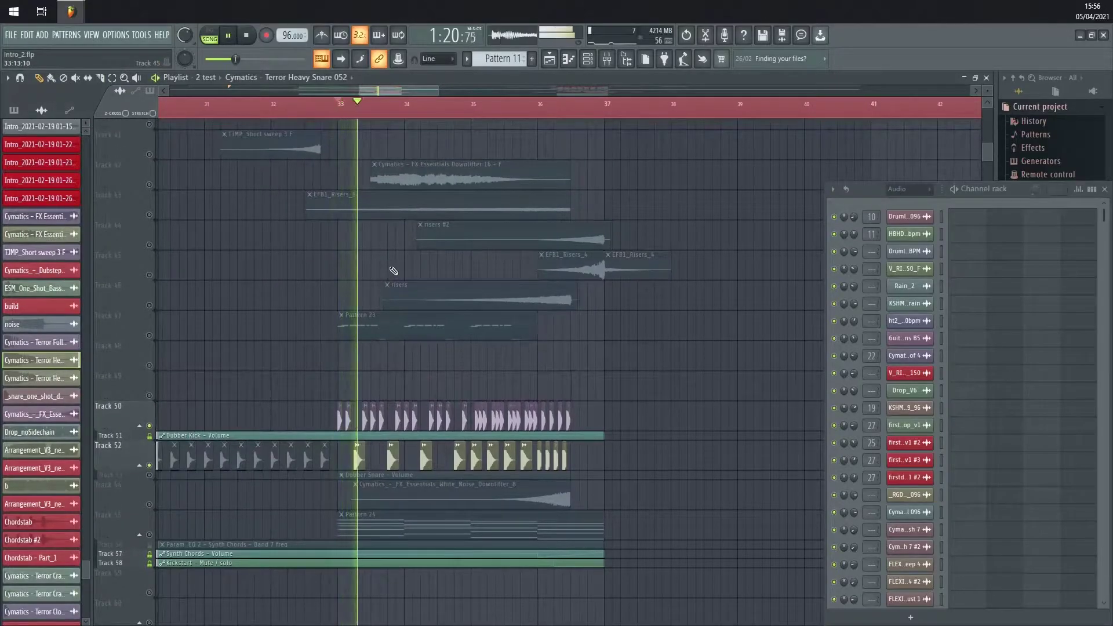
scroll(517, 304, "up", 1)
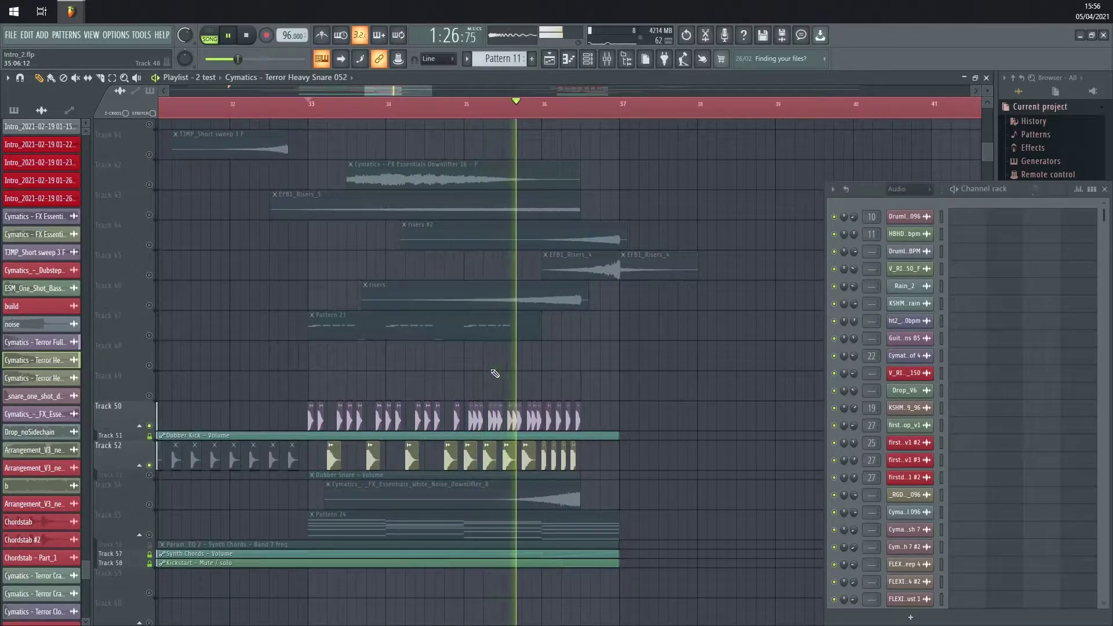
key("space")
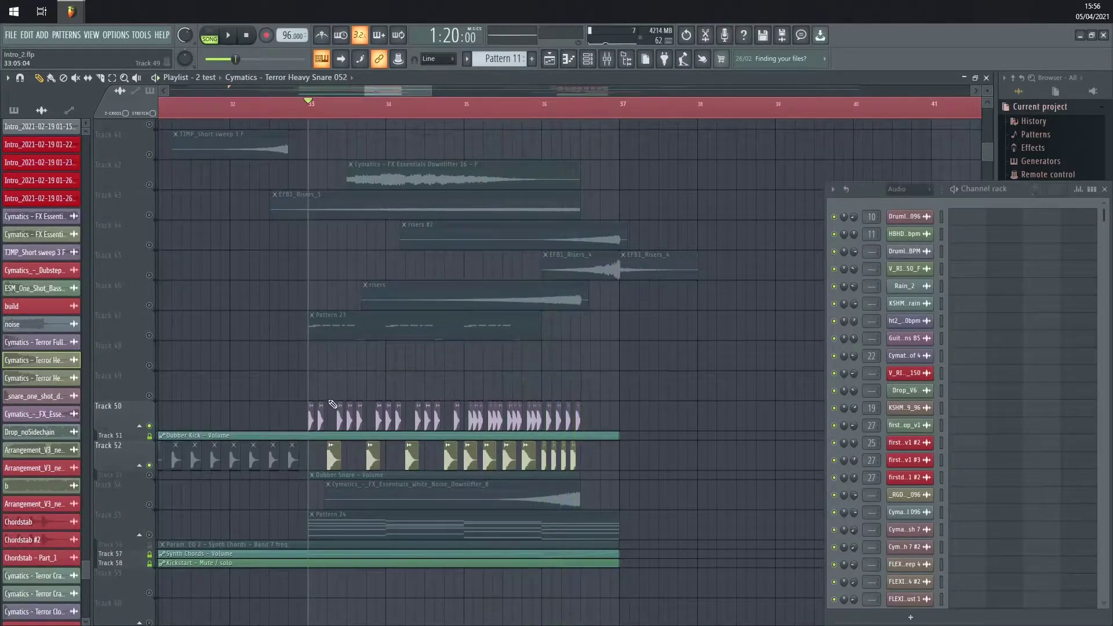
Inspect the Cymatics_-_LIFE_-_Rain_on_Roof_4 clip in the song's intro and place the playhead at bar 5
scroll(310, 424, "up", 3)
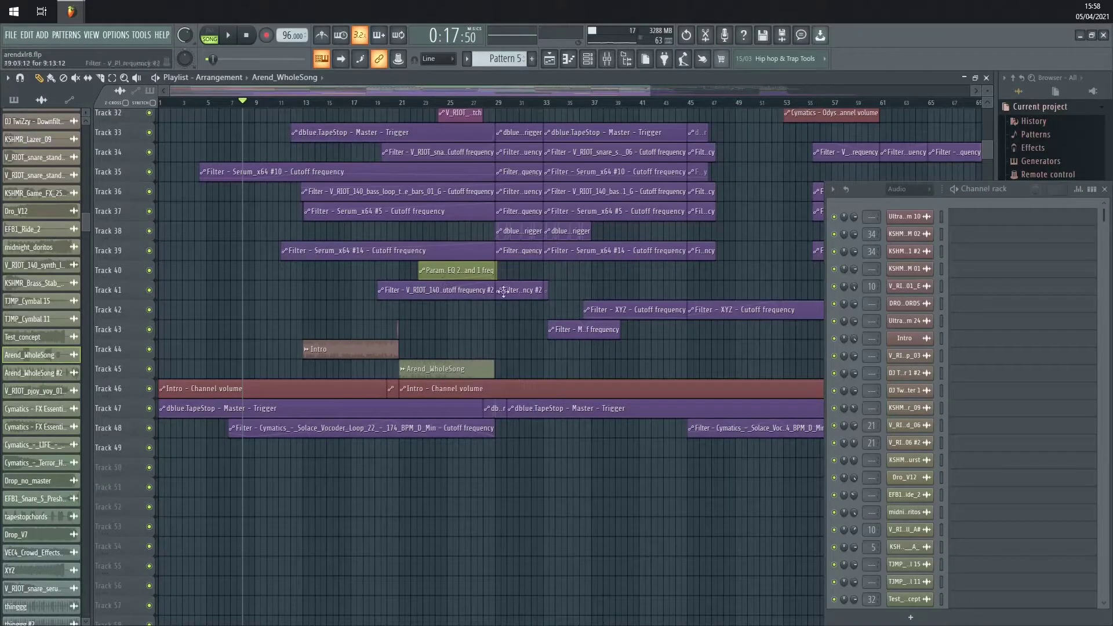
scroll(350, 292, "up", 5)
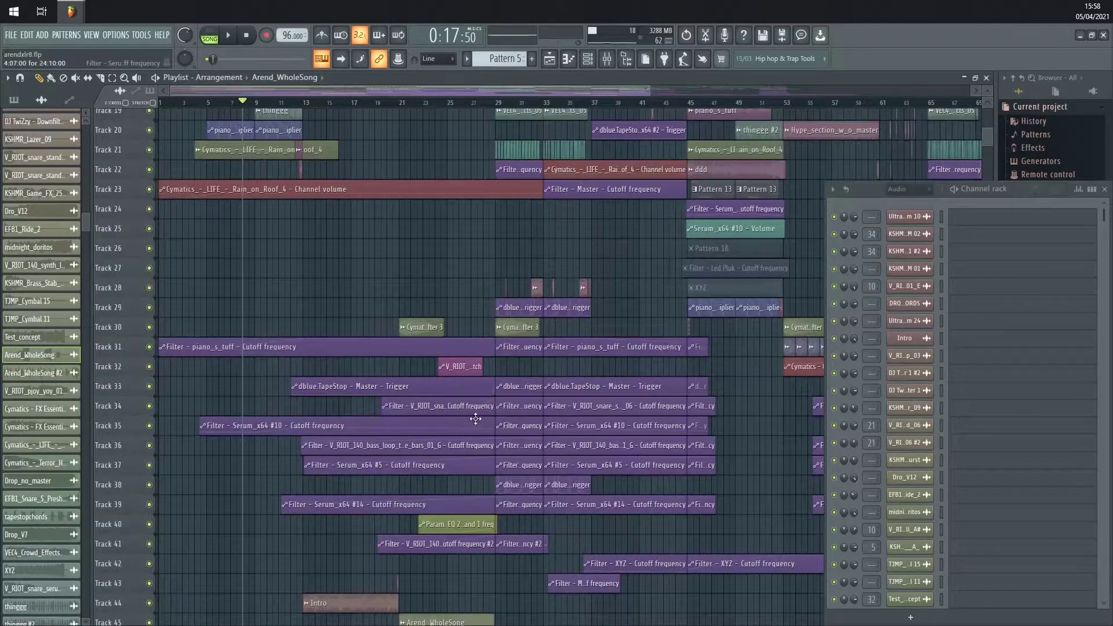
scroll(475, 419, "up", 2)
scroll(504, 382, "up", 5)
double_click(323, 428)
left_click(387, 193)
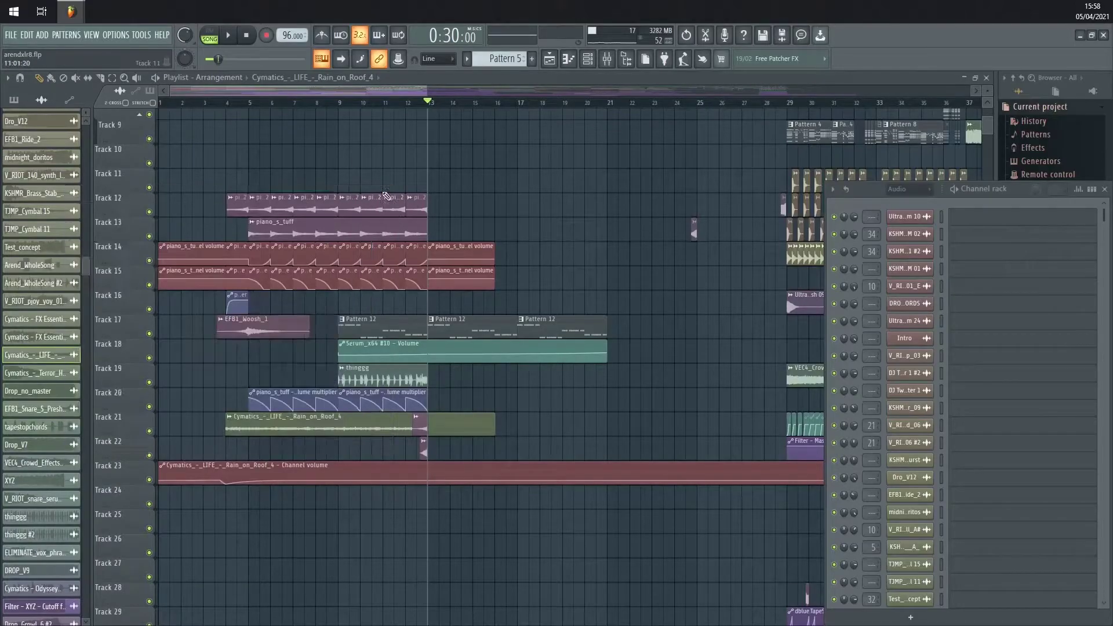
left_click(250, 102)
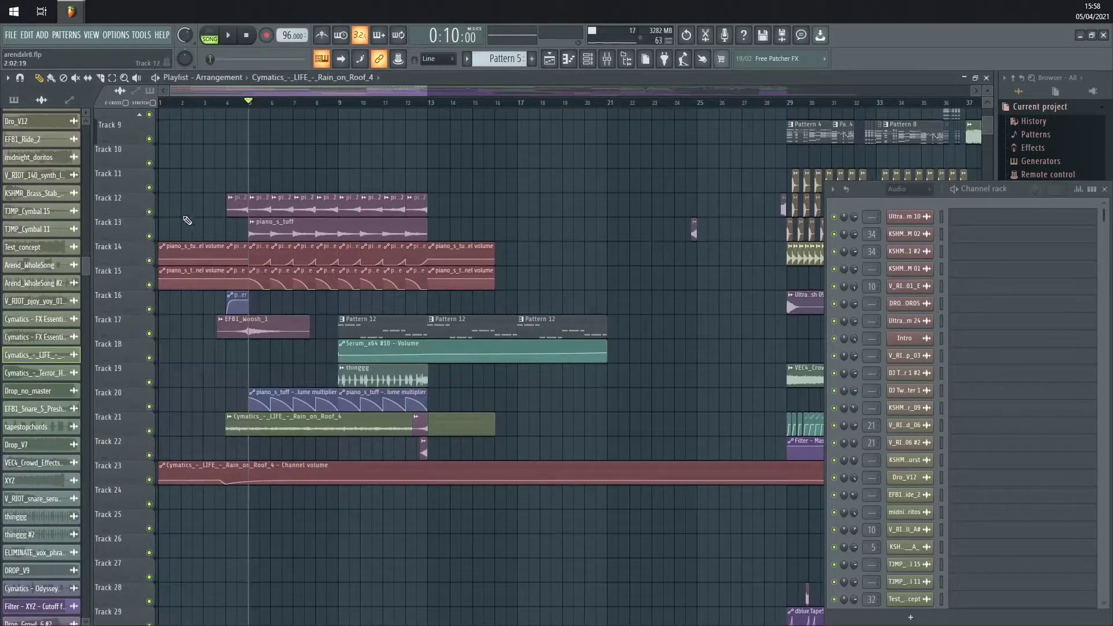
Solo Track 12 and unmute Tracks 13, 14 and 15 to isolate the piano_s_tuff clips and their channel volume automation
scroll(238, 299, "up", 2)
scroll(286, 383, "up", 4)
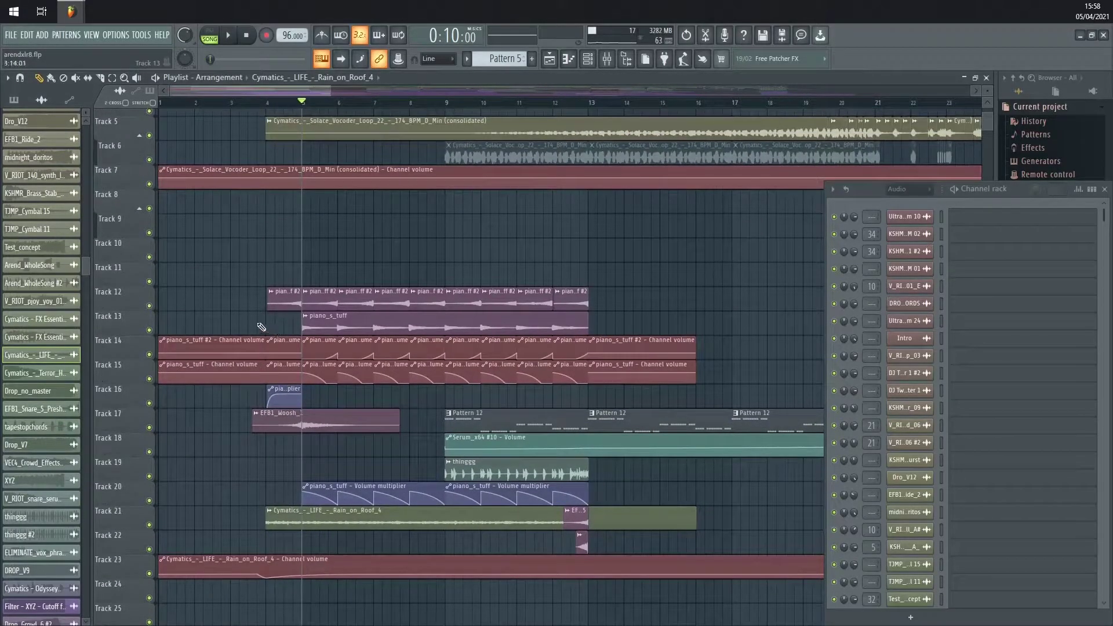
right_click(150, 306)
left_click(150, 330)
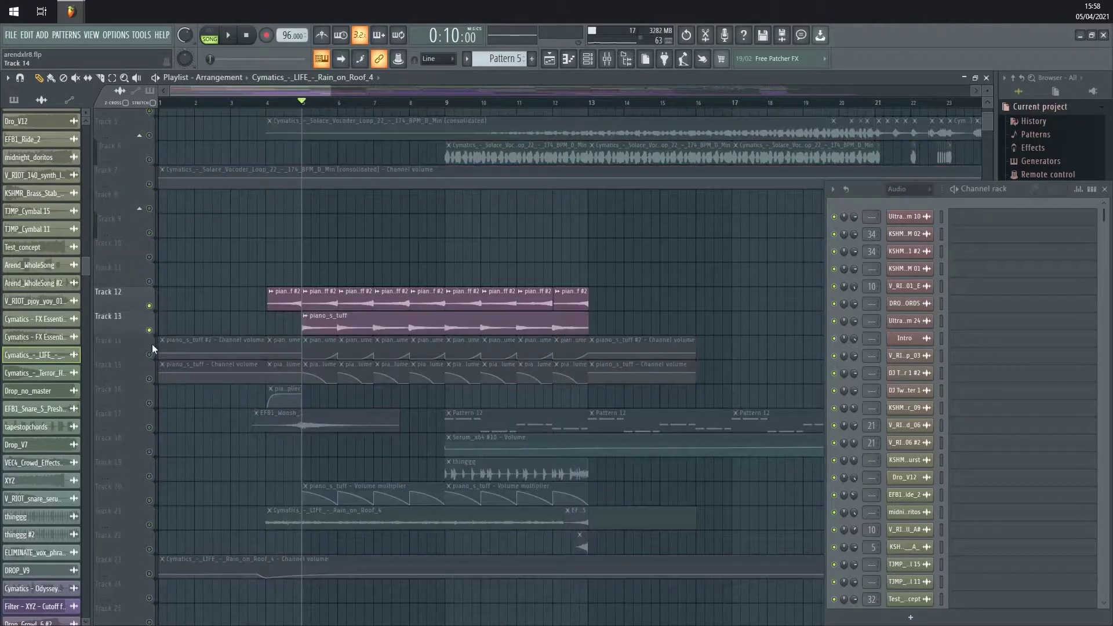
left_click(152, 353)
left_click(151, 379)
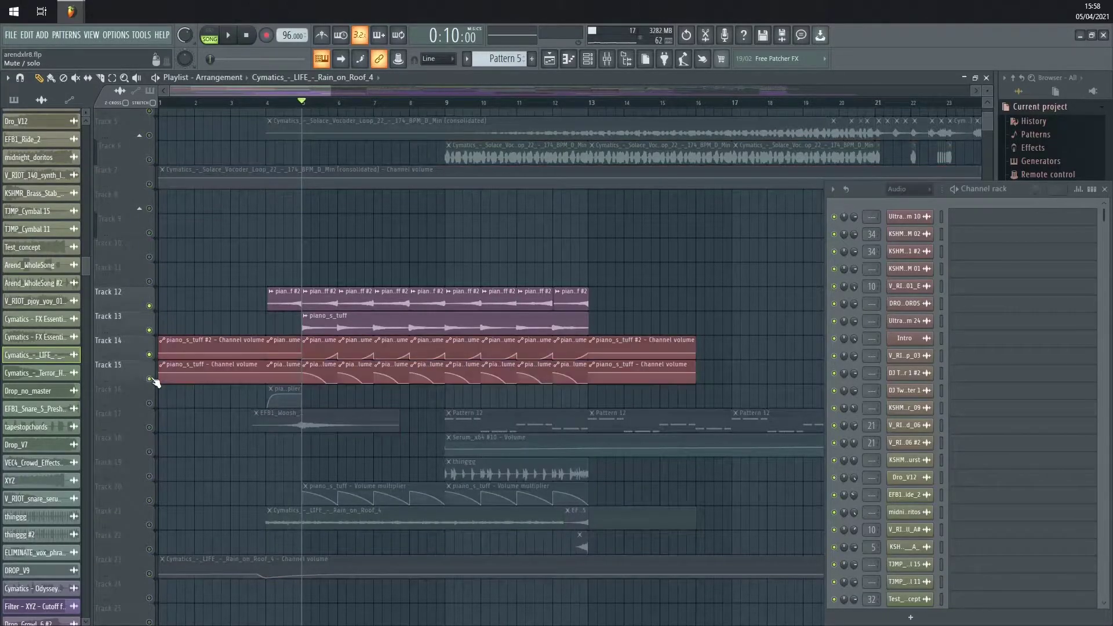
left_click(296, 302)
left_click(268, 270)
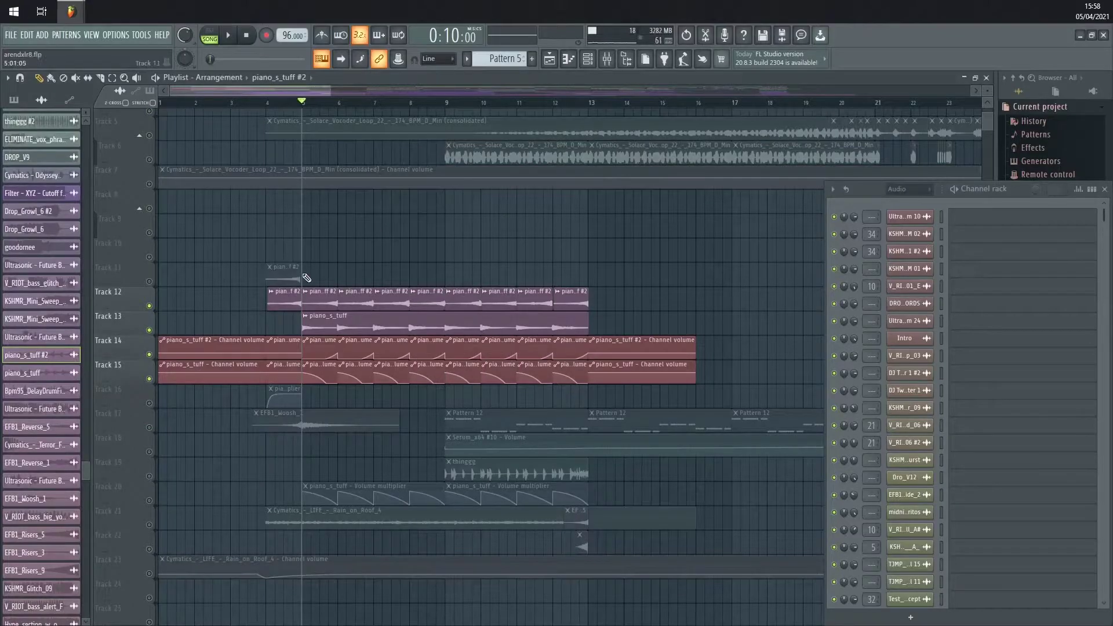
right_click(284, 272)
Examine the piano_s_tuff clips on Tracks 12 and 13 with the playhead placed midway through bar 5
scroll(271, 305, "up", 3)
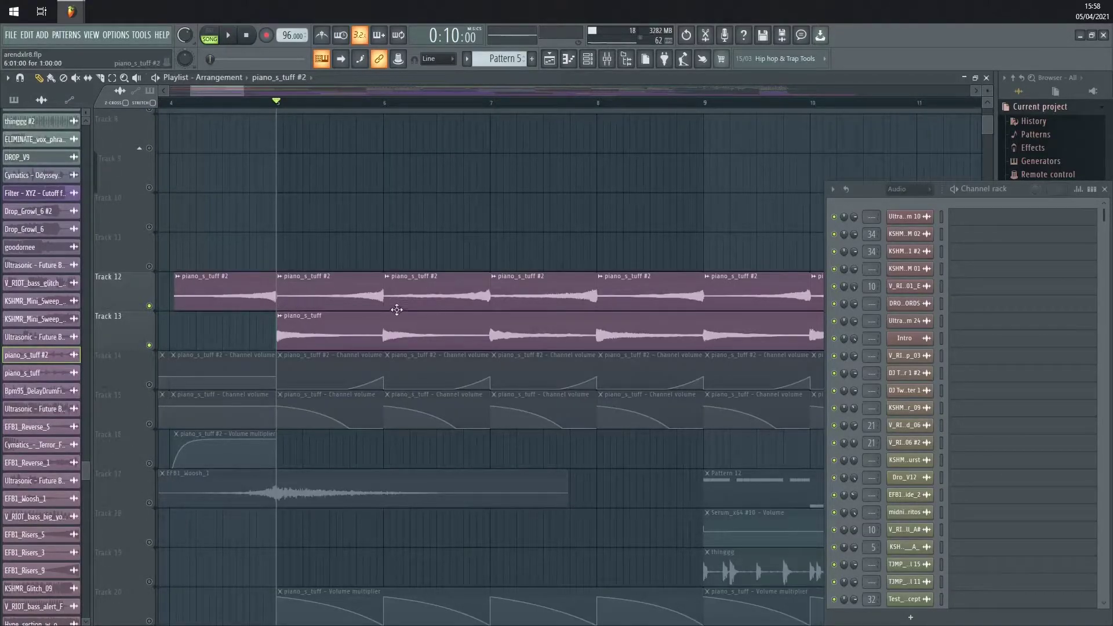
left_click(330, 103)
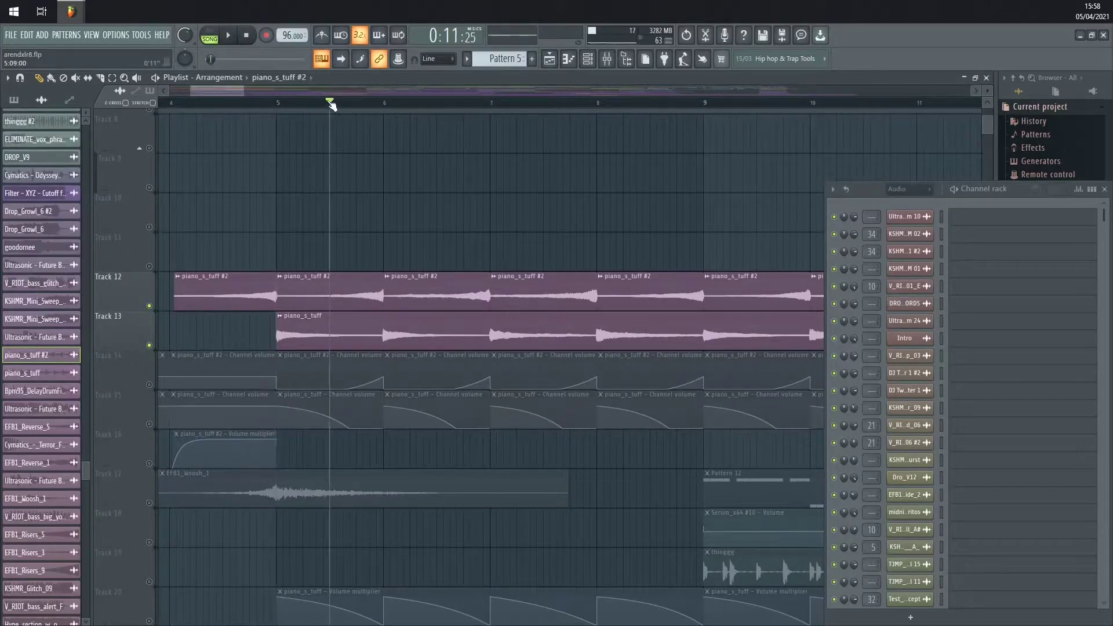
left_click(328, 105)
scroll(266, 370, "up", 3)
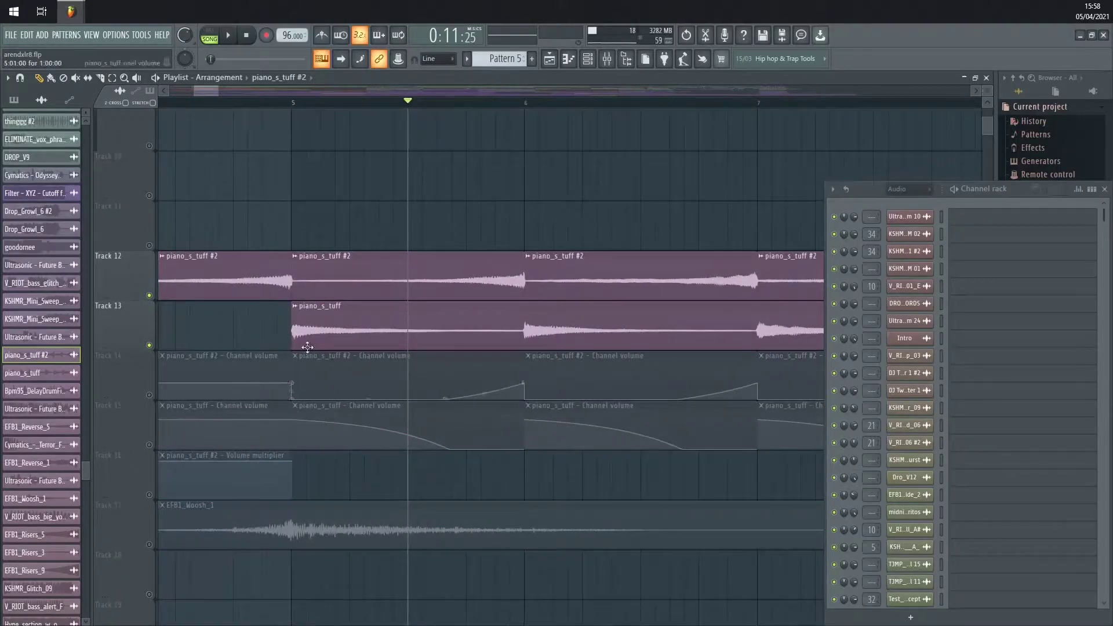
Unmute Track 15 and trace its piano_s_tuff volume fade with the playhead from bar 5 to about 5:10
left_click(153, 449)
left_click(293, 103)
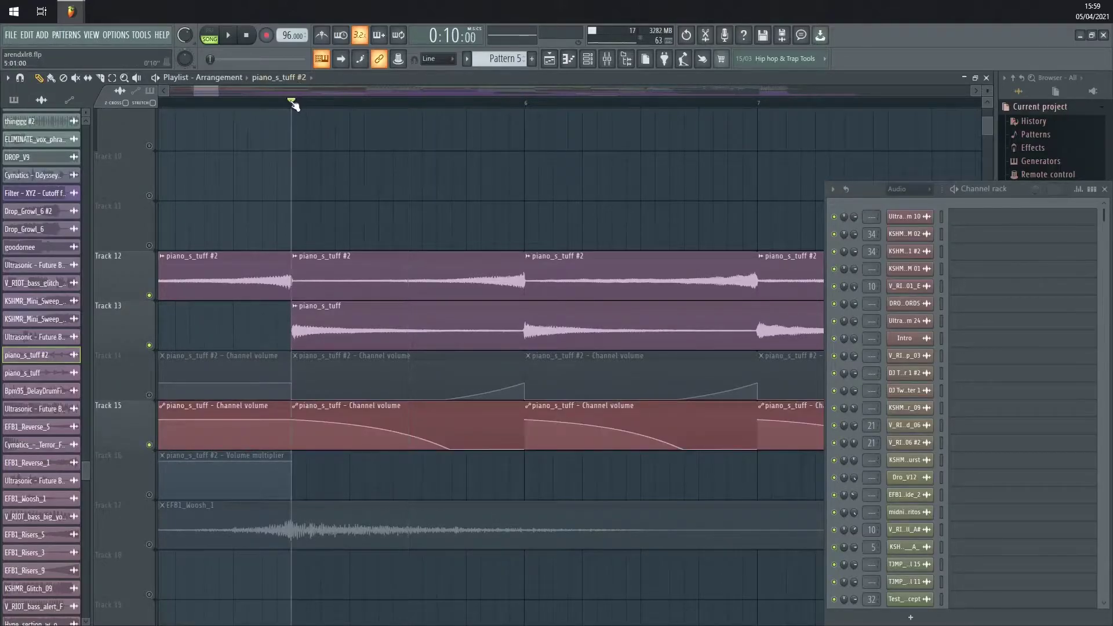
left_click_drag(351, 112, 408, 114)
left_click_drag(406, 101, 451, 164)
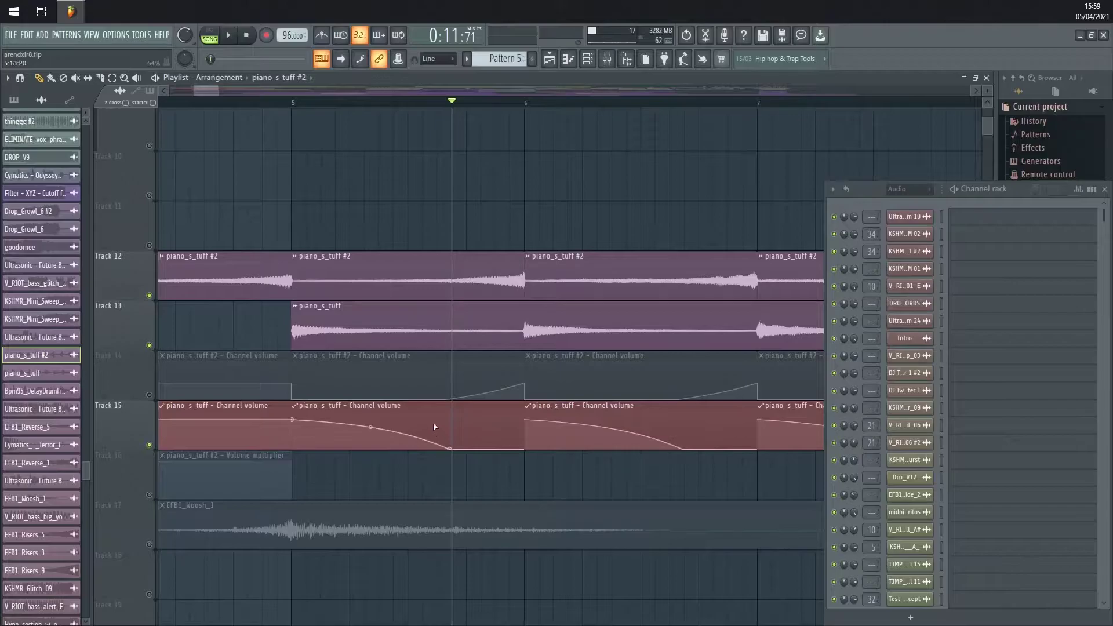
Unmute Track 14's piano_s_tuff #2 volume automation and play the isolated piano layers from bar 5
left_click(155, 395)
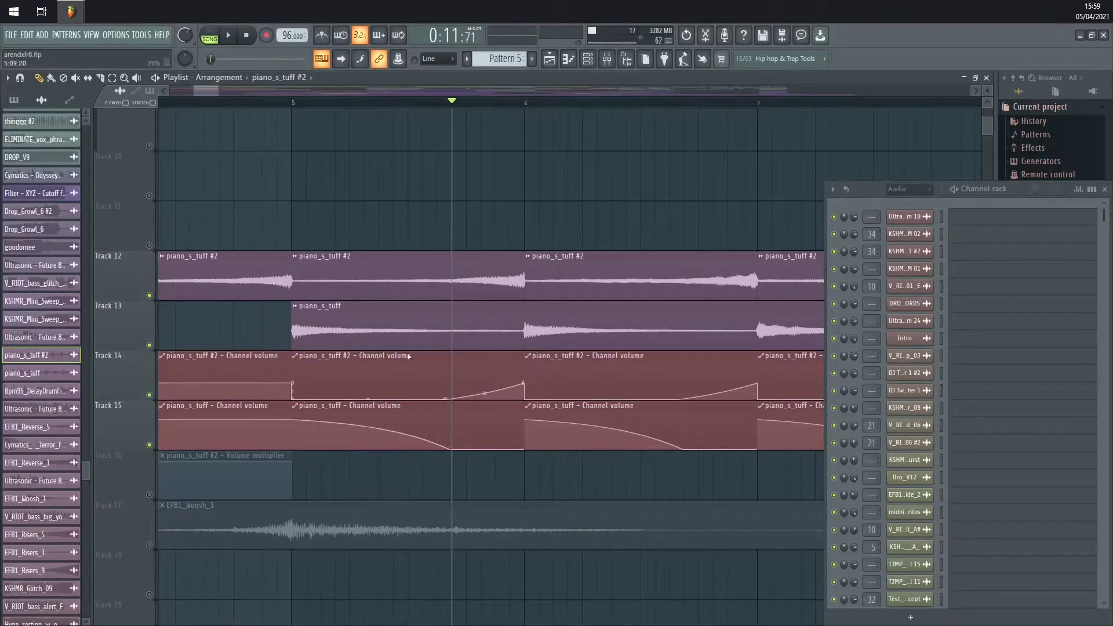
left_click(295, 104)
key("space")
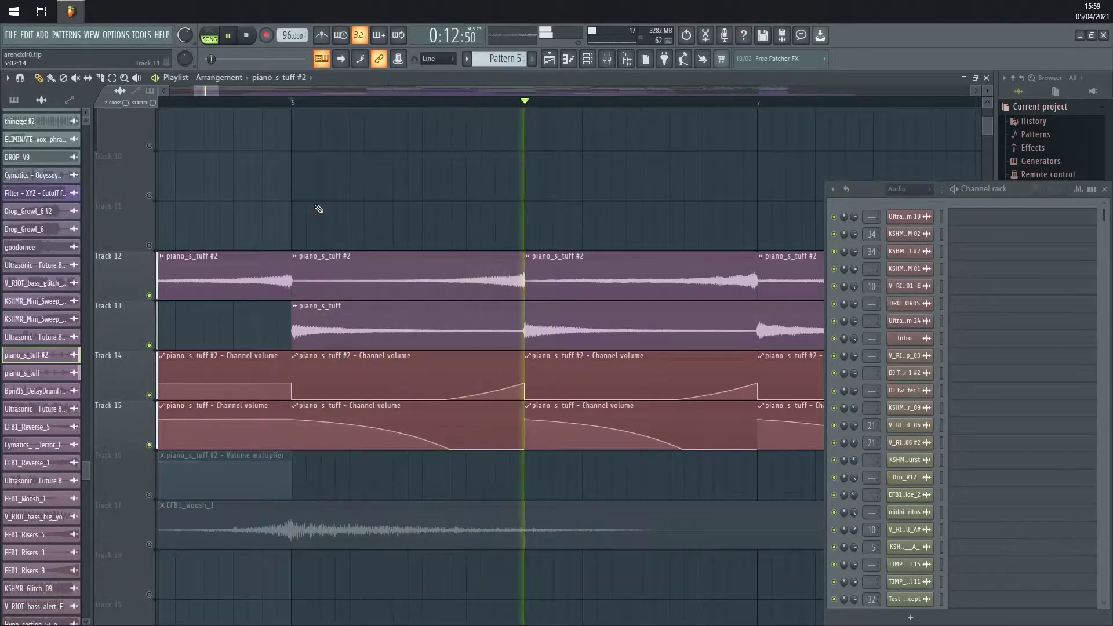
scroll(432, 329, "right", 2)
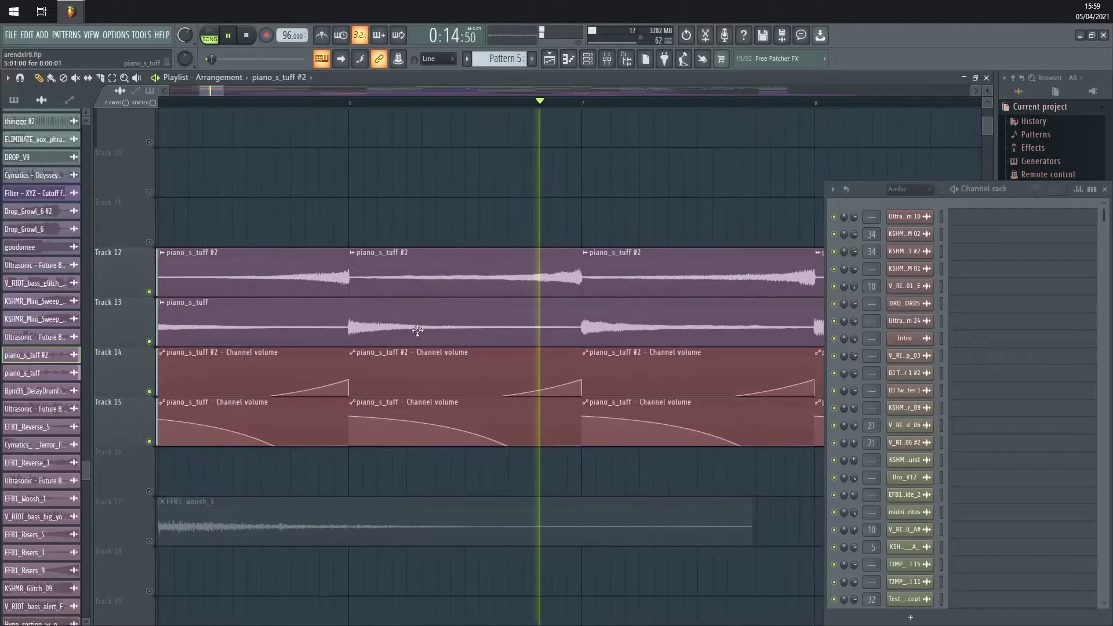
scroll(447, 383, "down", 2)
key("space")
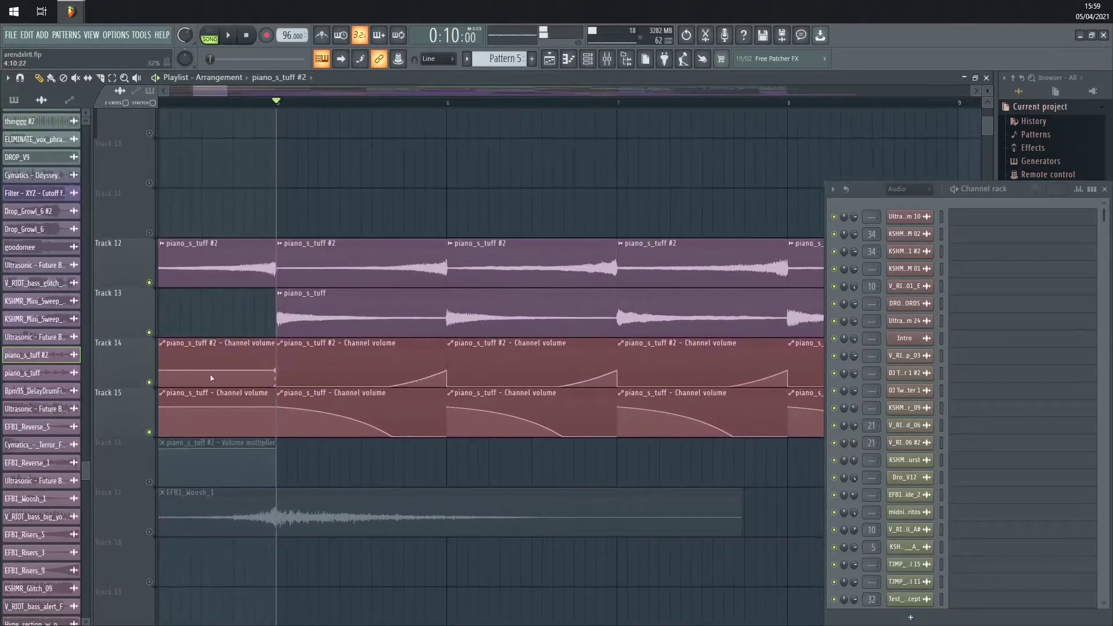
Mute Track 14 to hear the piano layers from bar 5 without its volume automation, and unmute it again
left_click(149, 383)
key("space")
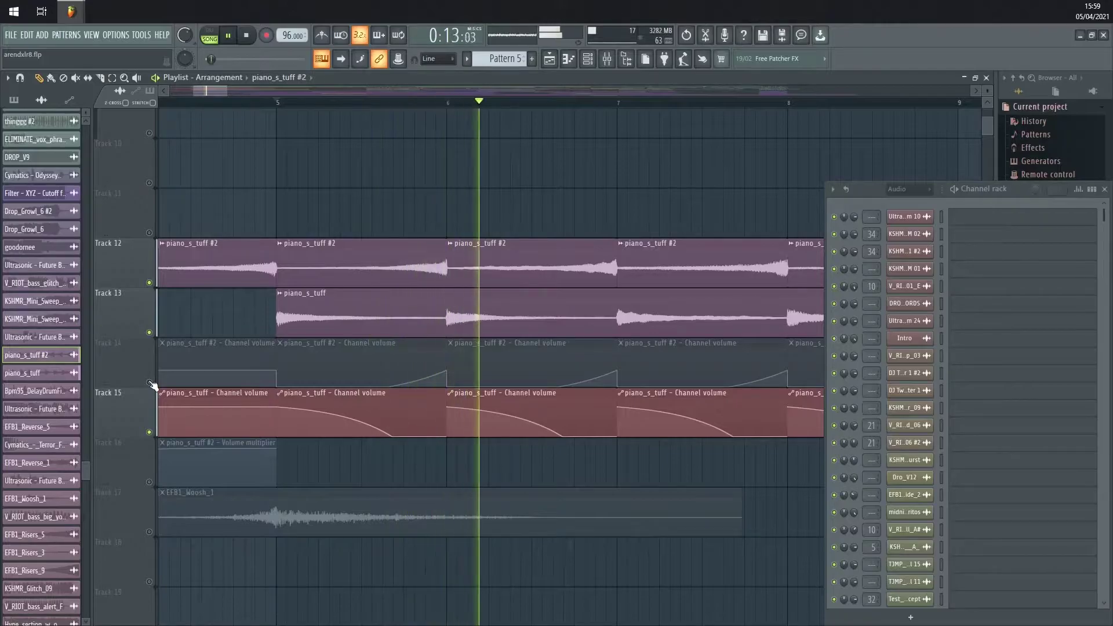
key("space")
left_click(150, 383)
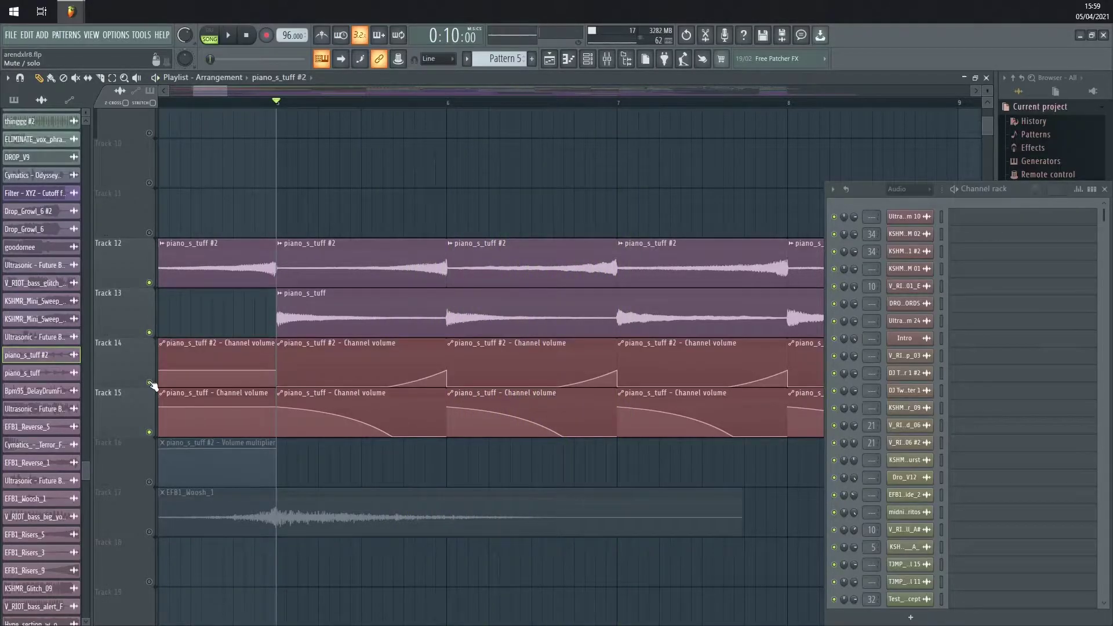
Unmute all tracks and play the full intro arrangement from bar 5
right_click(149, 383)
right_click(150, 383)
scroll(434, 347, "down", 3)
scroll(406, 405, "down", 3)
key("space")
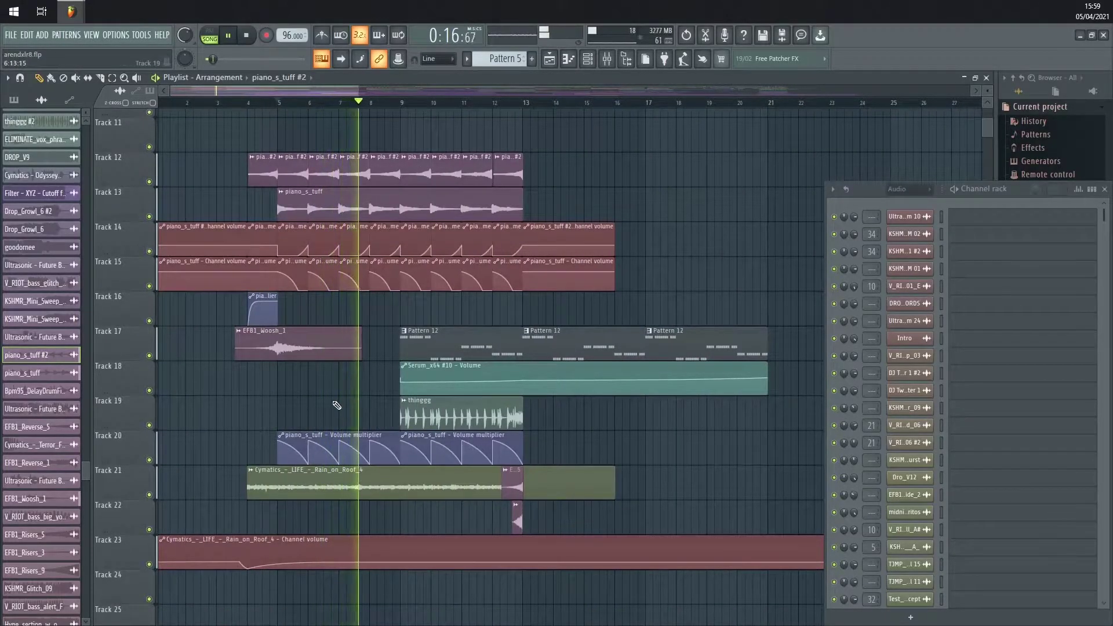
Solo Track 19 and play its thinggg clip from bar 9
scroll(152, 428, "up", 2)
right_click(150, 426)
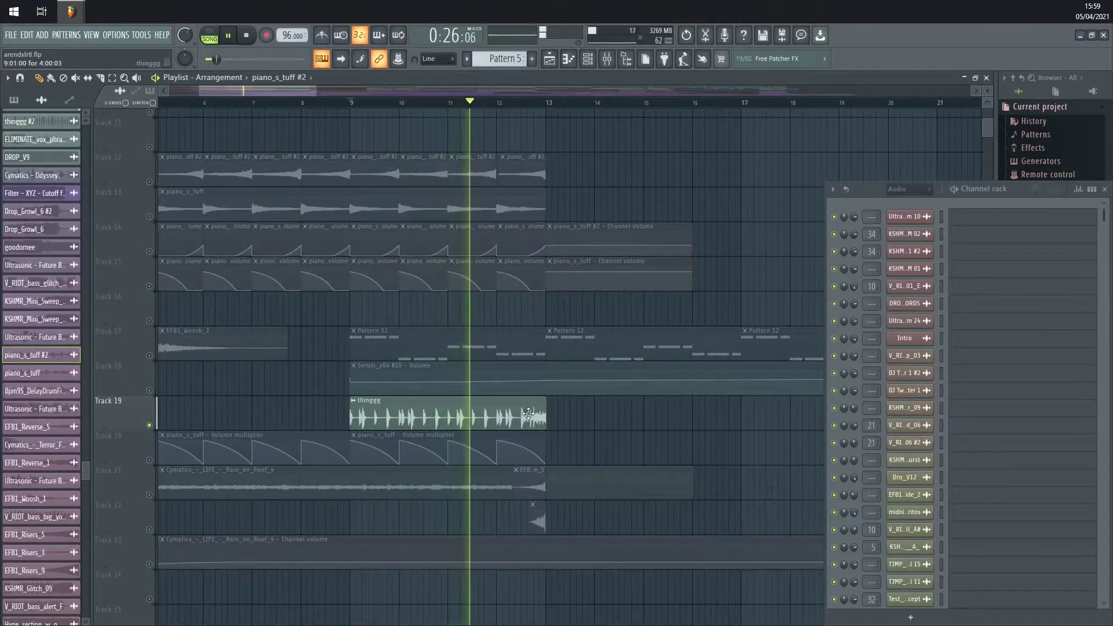
key("space")
key("space")
Inspect the Serum_x64 #10 synth behind Pattern 12 on Track 17, and unmute its volume automation on Track 18
left_click(429, 342)
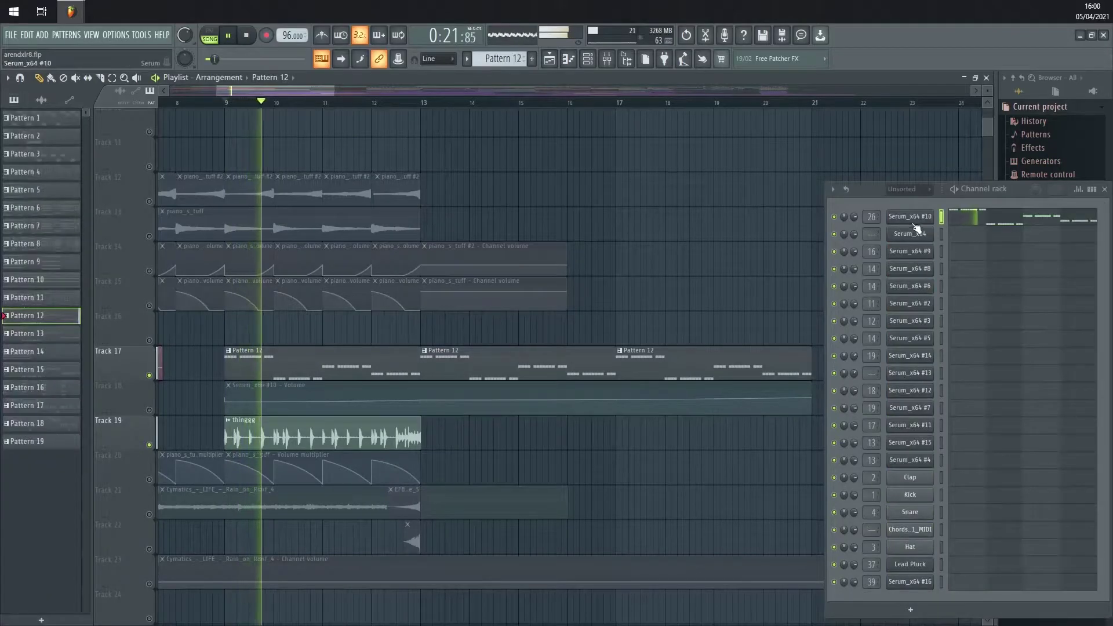
left_click(912, 223)
left_click_drag(404, 141, 612, 152)
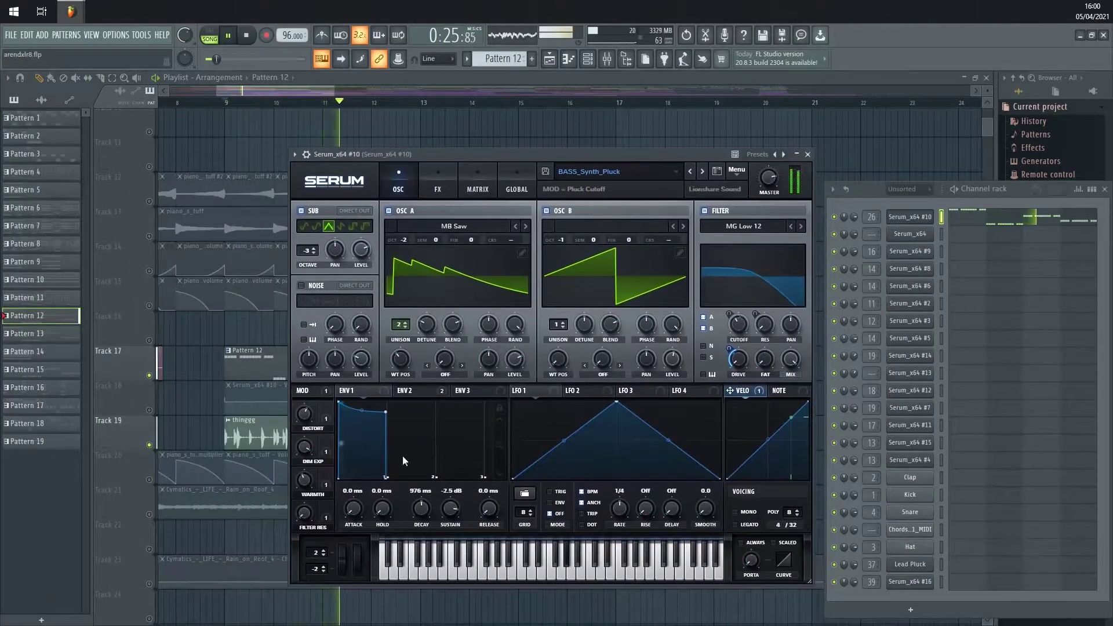
left_click(149, 410)
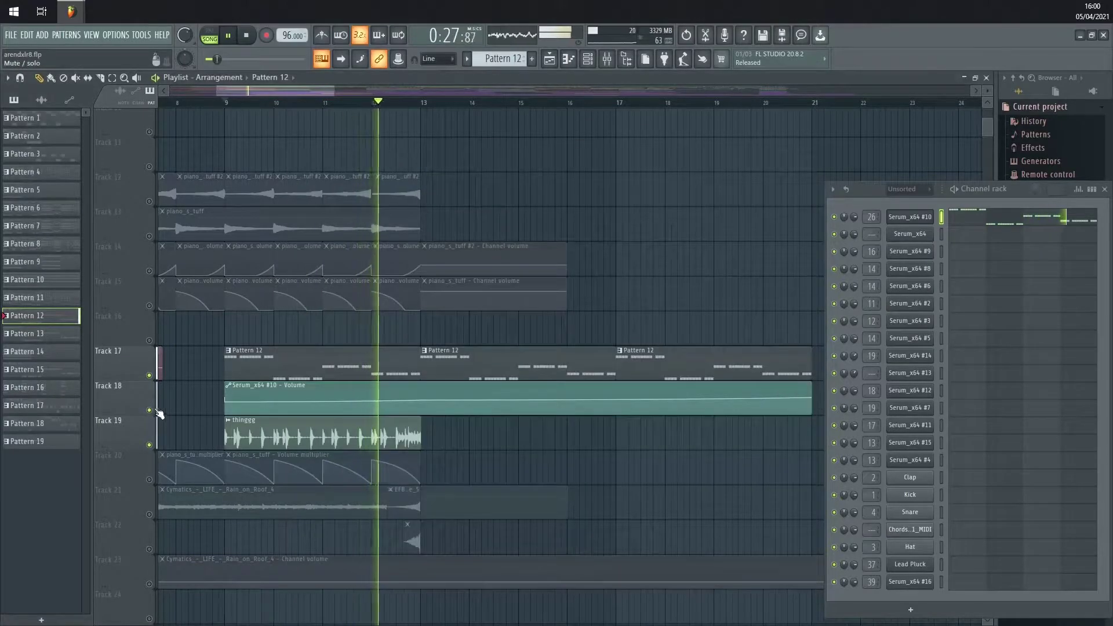
Play Pattern 12, its volume automation and the thinggg clip together up to bar 13, and look over the surrounding tracks
scroll(556, 432, "down", 4)
scroll(493, 463, "up", 5)
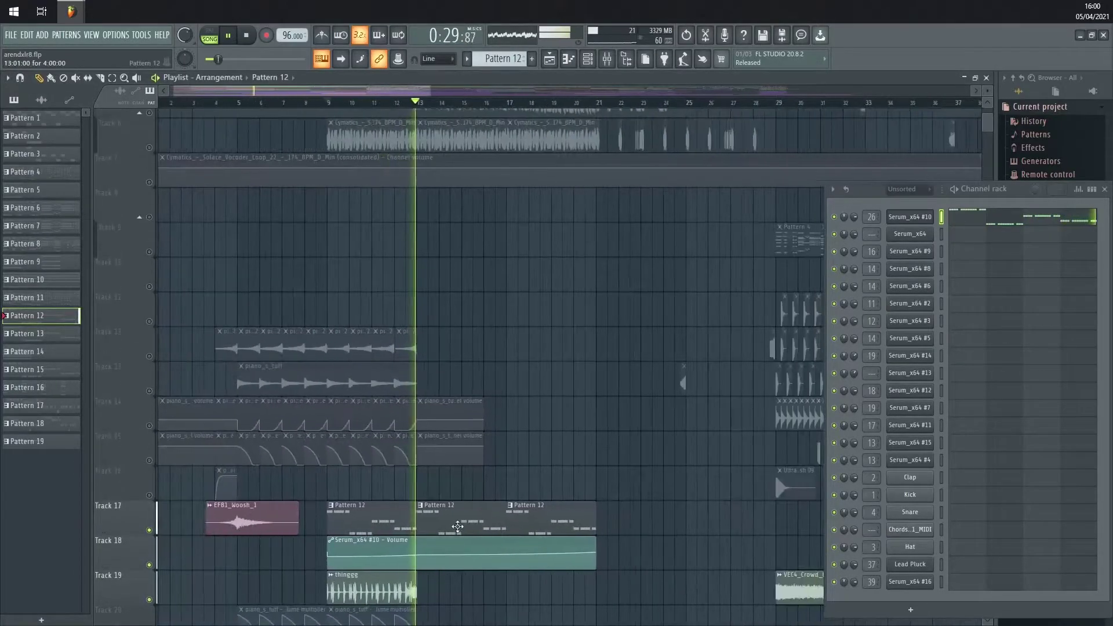
key("space")
scroll(597, 382, "down", 5)
scroll(735, 240, "up", 8)
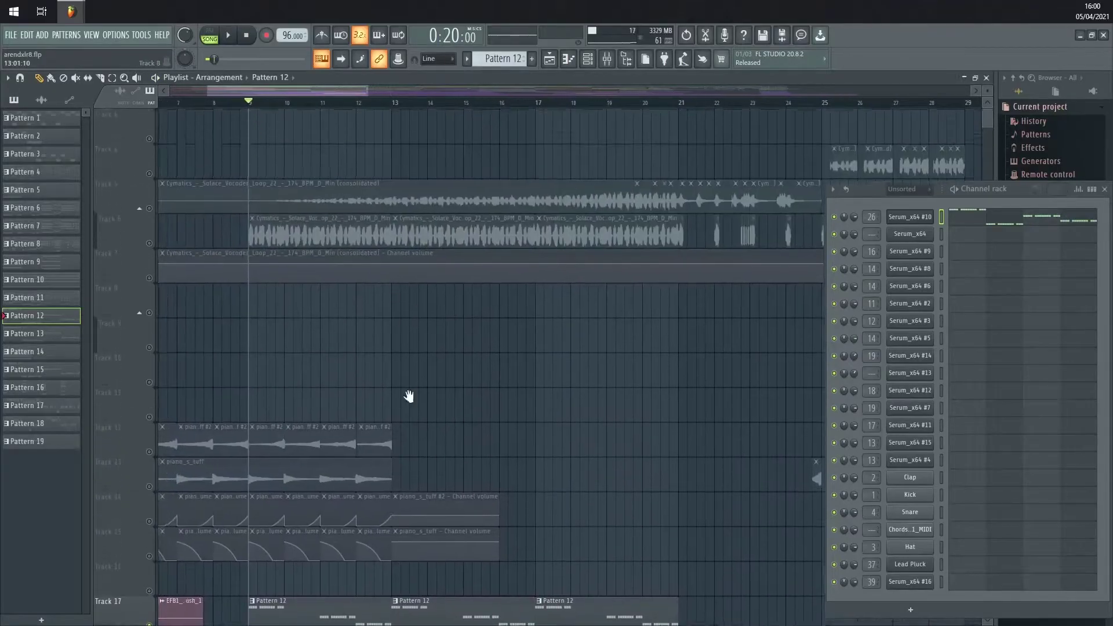
scroll(406, 261, "down", 6)
scroll(376, 107, "up", 3)
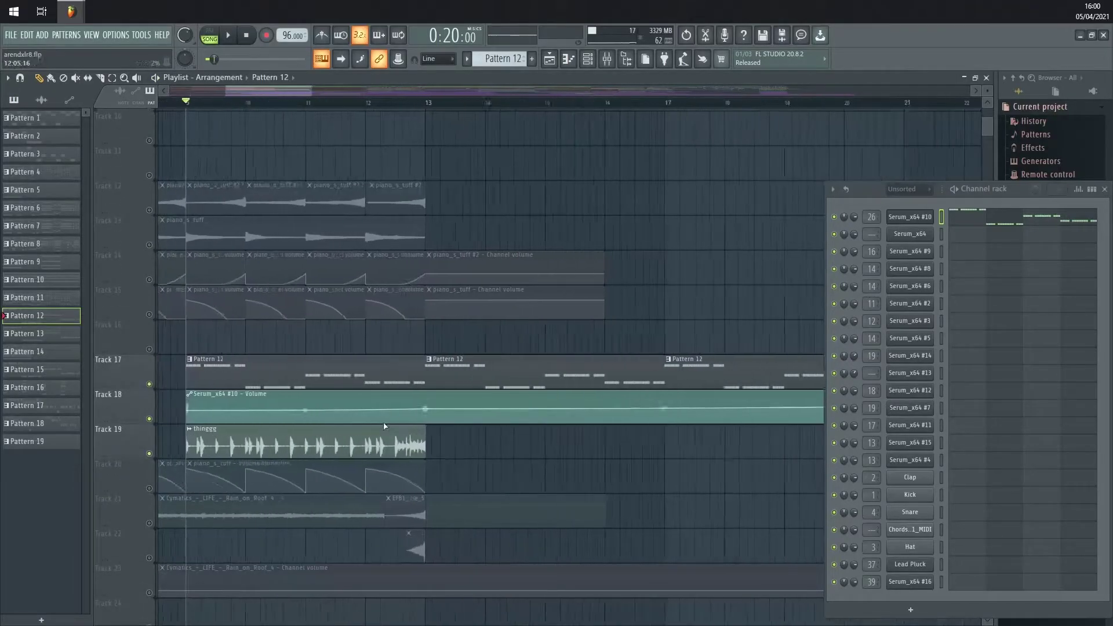
Solo Track 19 and play its thinggg clip from bar 12
left_click(372, 107)
left_click(150, 440)
key("space")
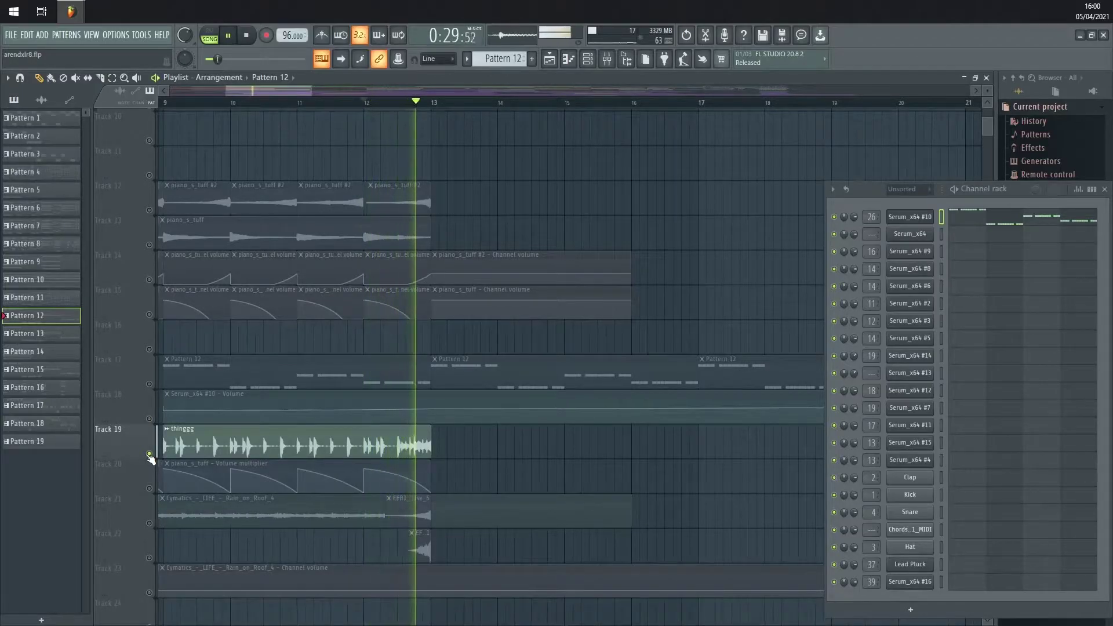
key("space")
Solo Track 5 and play its Cymatics Solace vocoder loop from bar 12
scroll(596, 462, "down", 5)
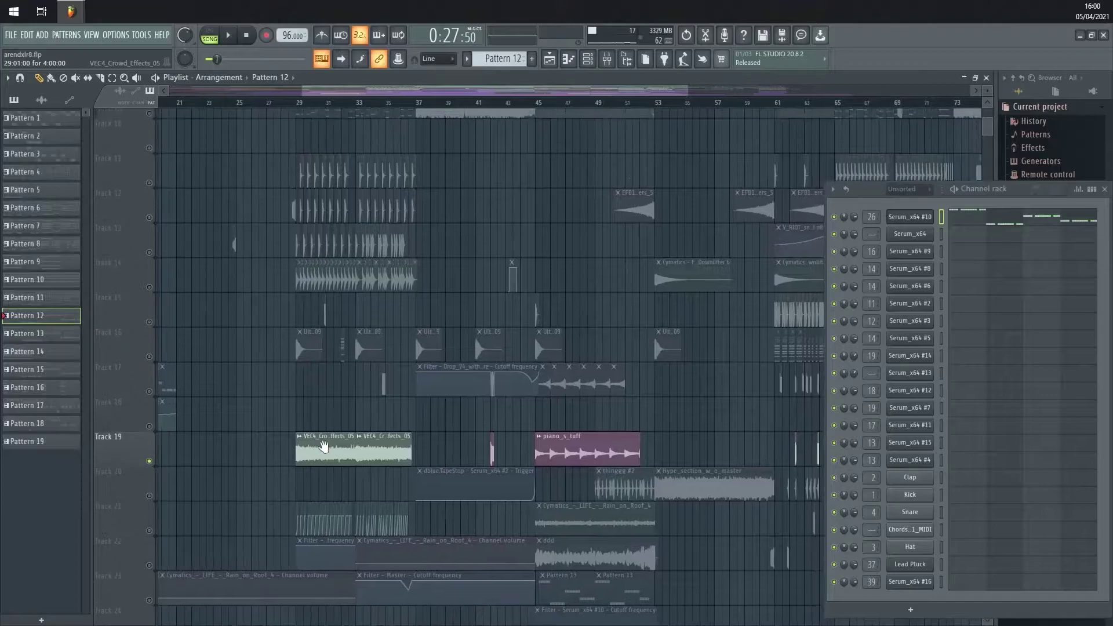
scroll(533, 469, "left", 5)
scroll(533, 469, "left", 2)
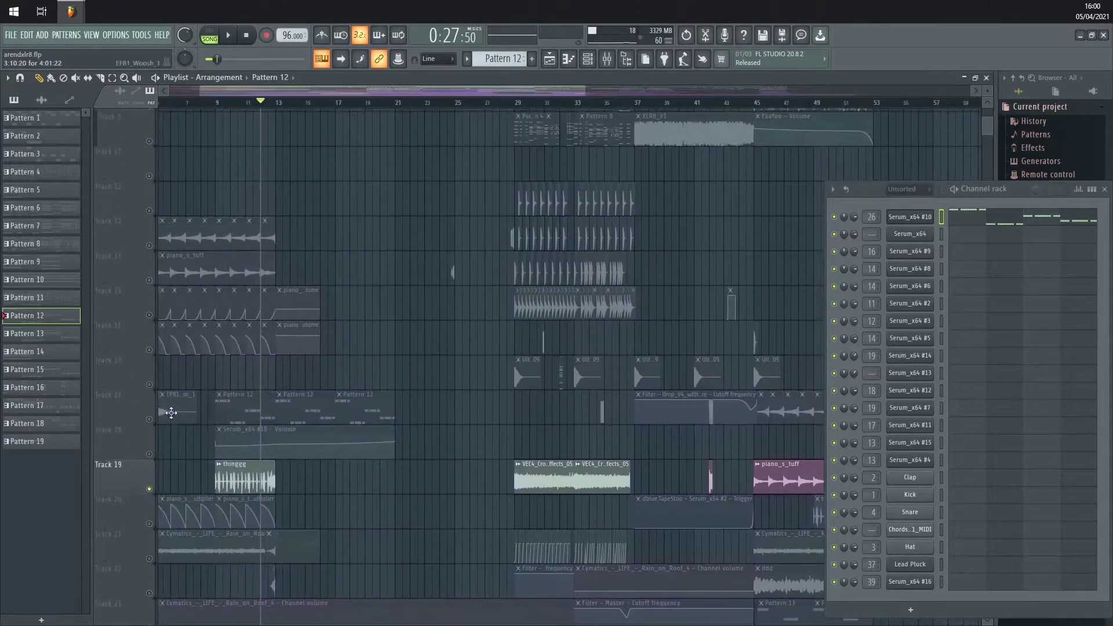
scroll(153, 422, "up", 5)
scroll(472, 330, "up", 2)
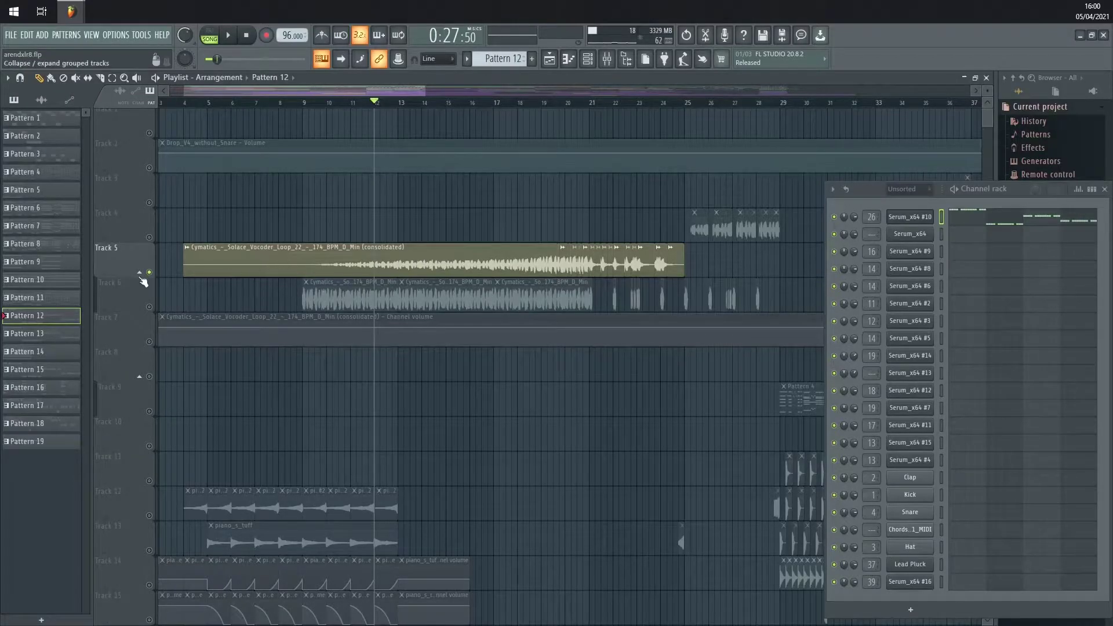
right_click(149, 272)
right_click(149, 271)
key("space")
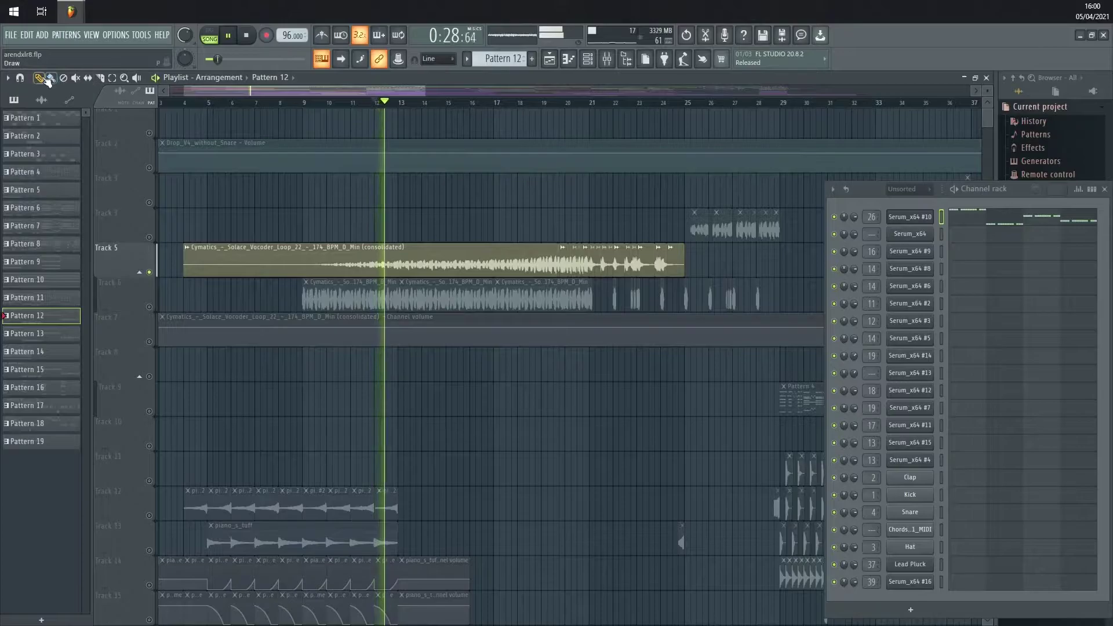
scroll(431, 306, "up", 2)
scroll(431, 305, "up", 2)
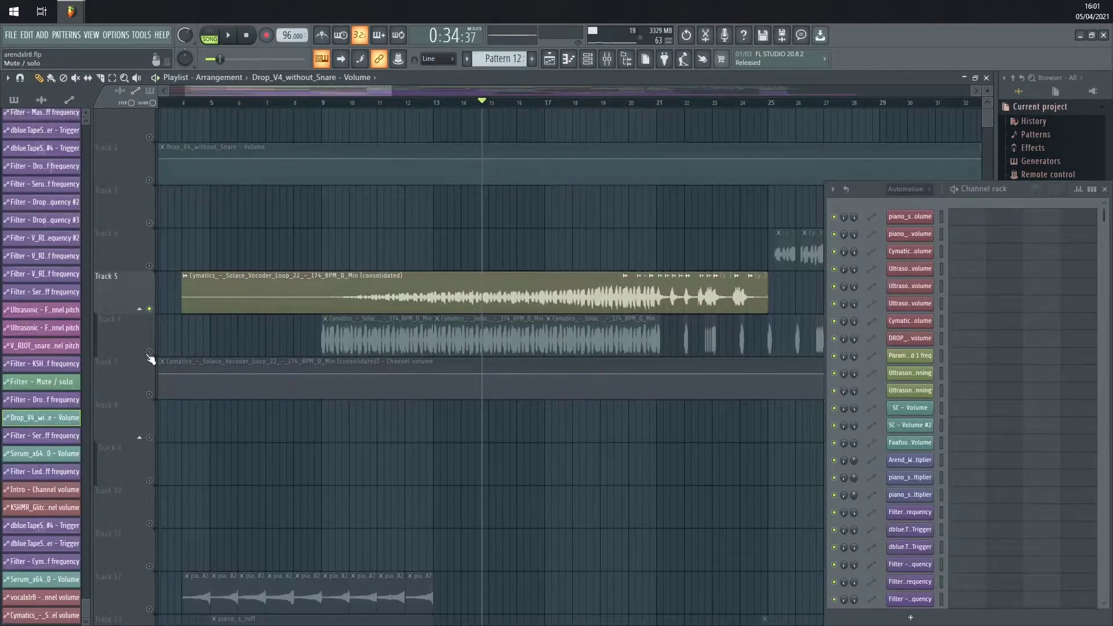
Unmute all tracks and play the full arrangement from between bars 14 and 15
left_click(149, 351)
scroll(508, 361, "down", 2)
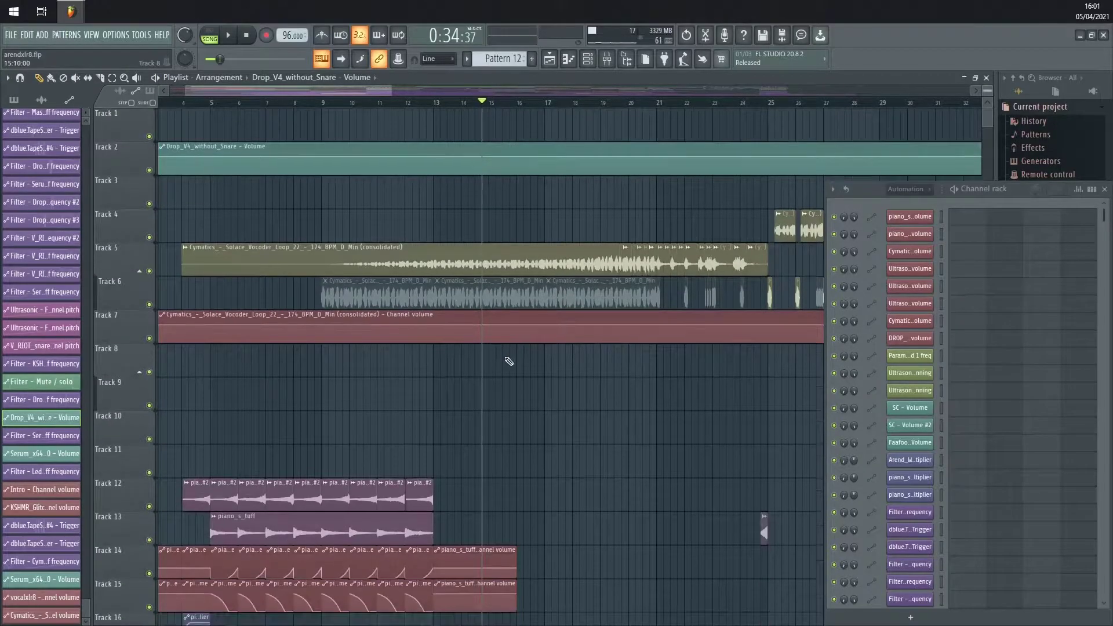
key("space")
scroll(516, 360, "down", 3)
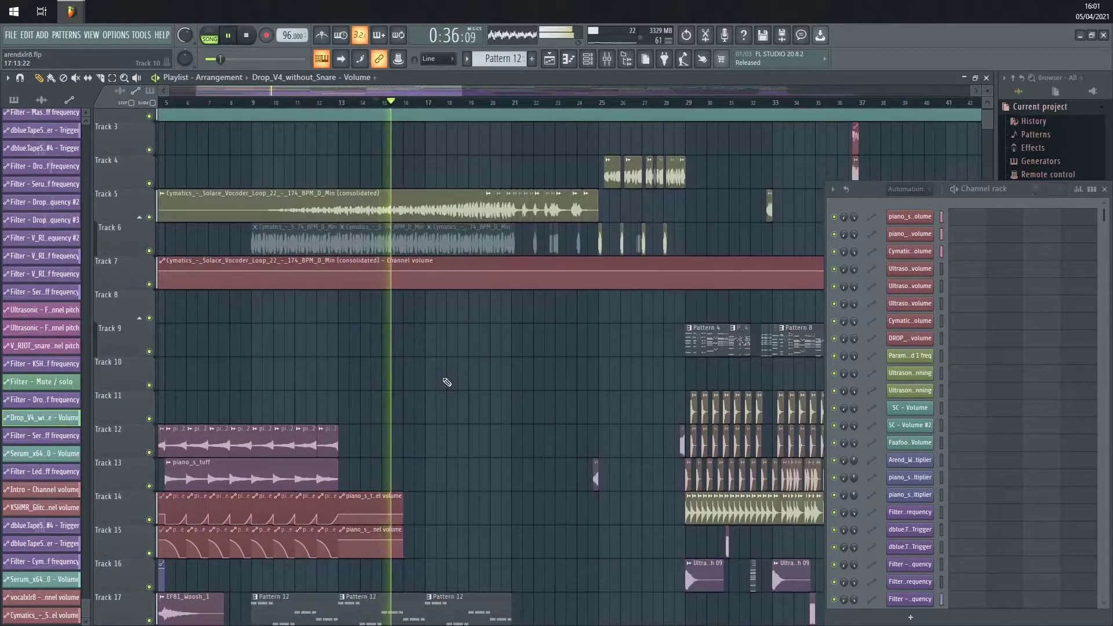
key("space")
scroll(444, 312, "down", 4)
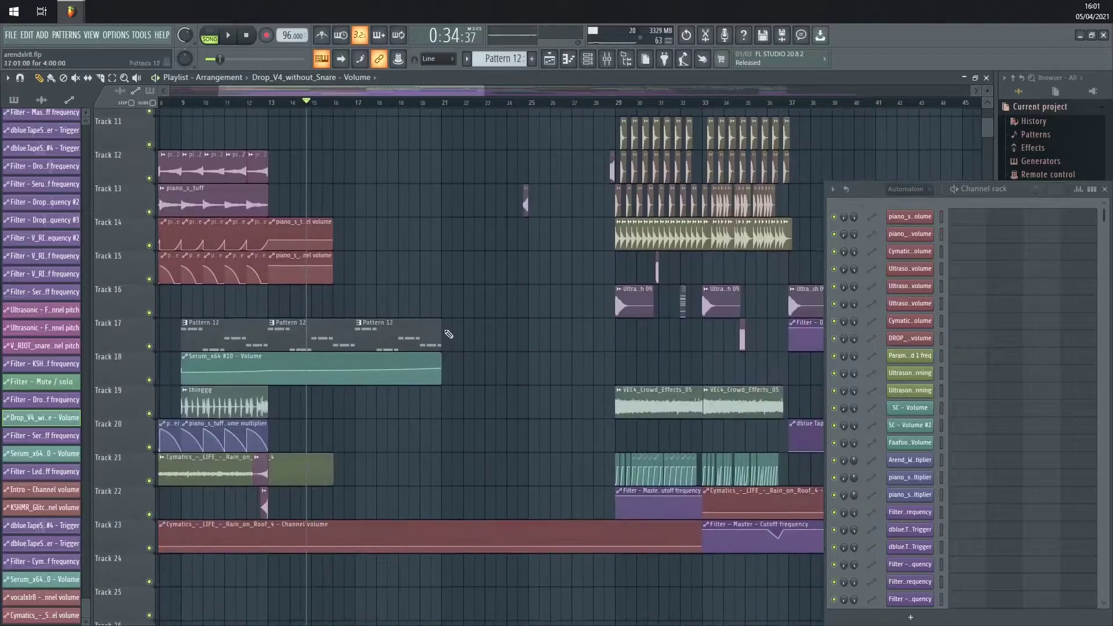
Solo Track 17 and play Pattern 12 from between bars 14 and 15
left_click(149, 346, "ctrl")
key("space")
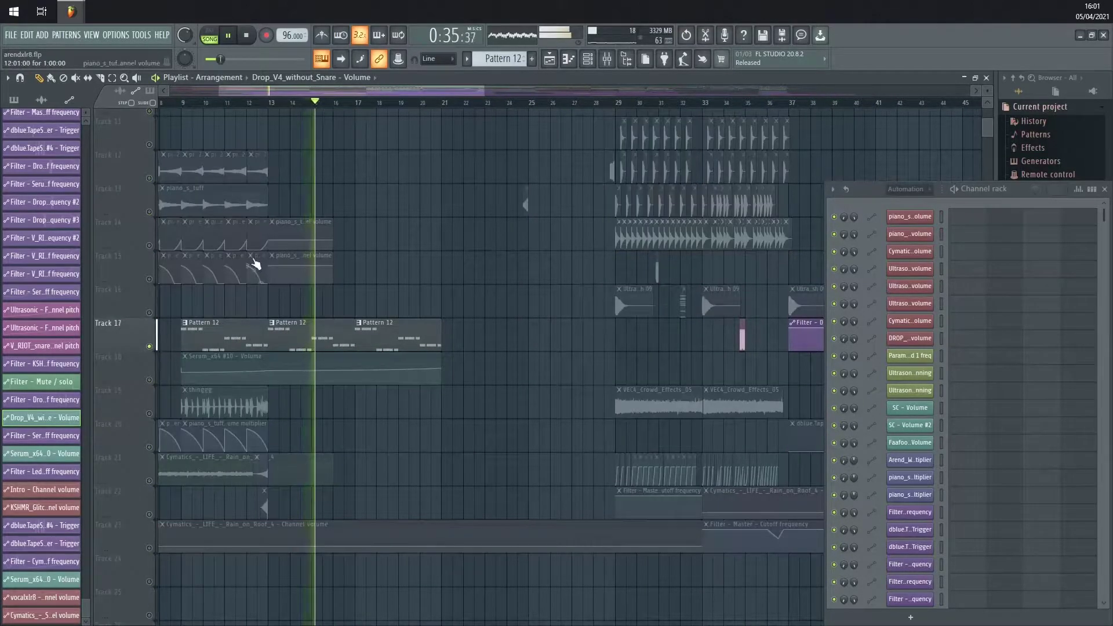
key("space")
Switch the solo to Track 5 and play its vocoder loop from between bars 14 and 15
scroll(398, 261, "up", 4)
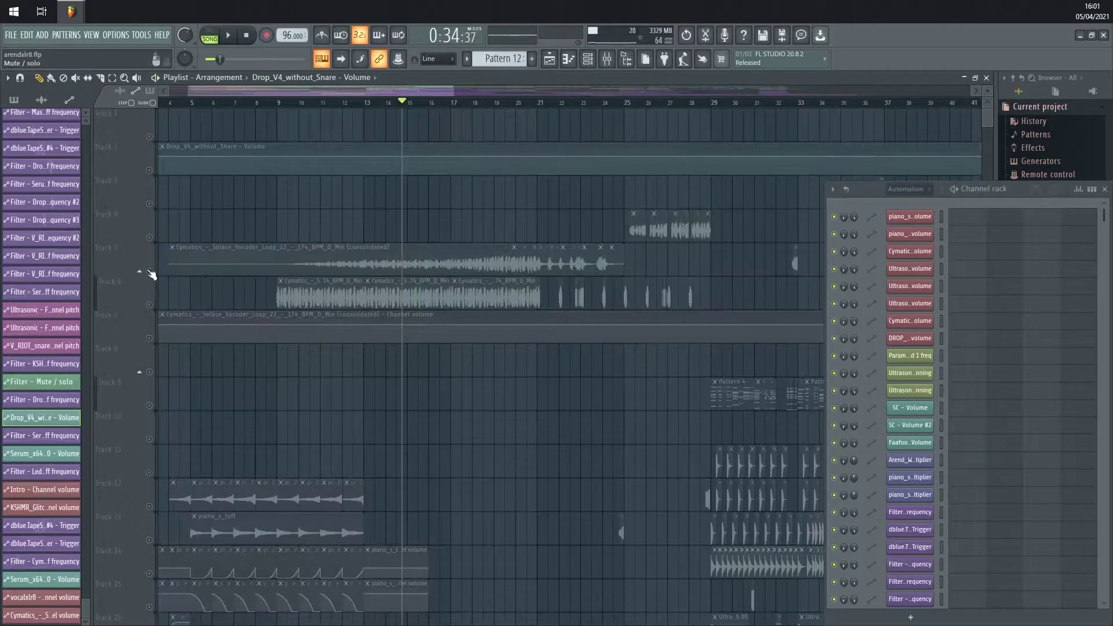
left_click(151, 272, "ctrl")
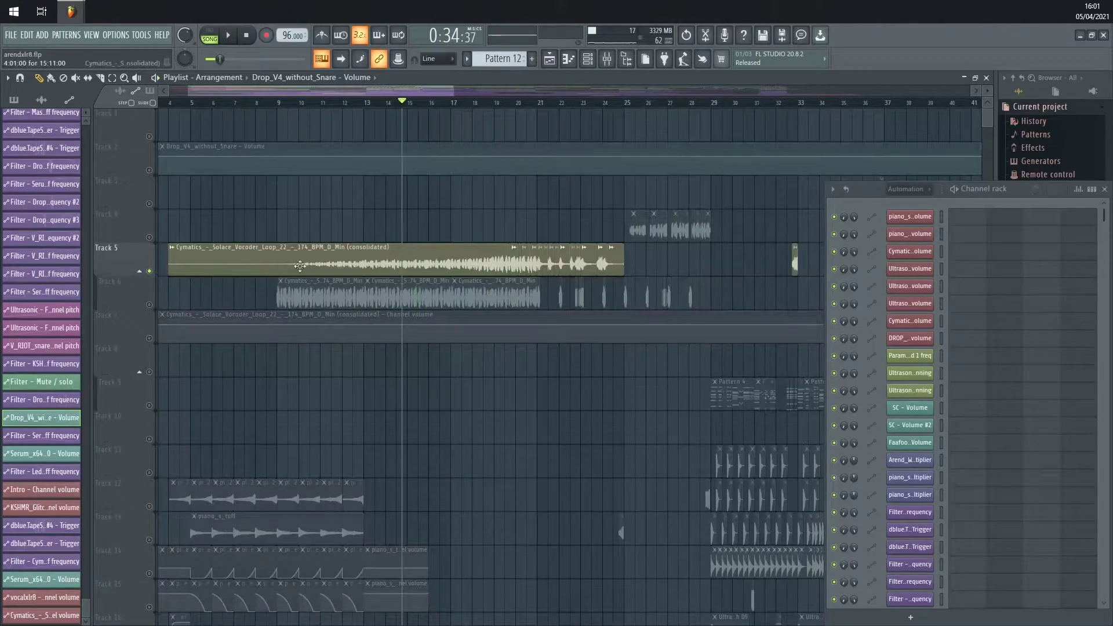
key("space")
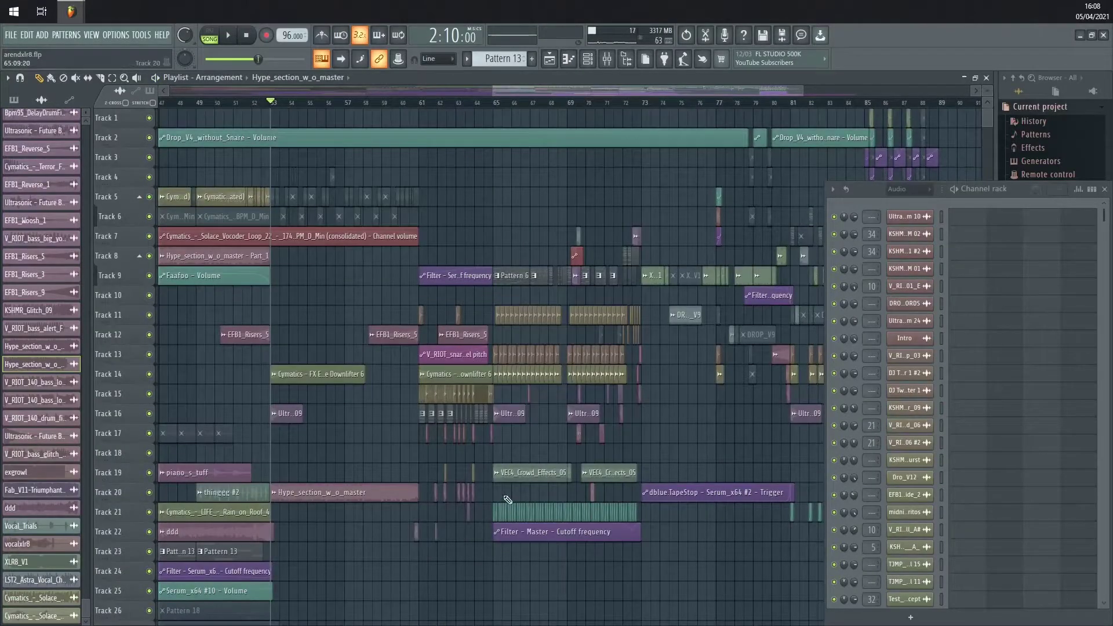
Move the playhead back to bar 37 and play the first drop, where the XLR8_V1 clip starts on Track 9
scroll(507, 499, "down", 3)
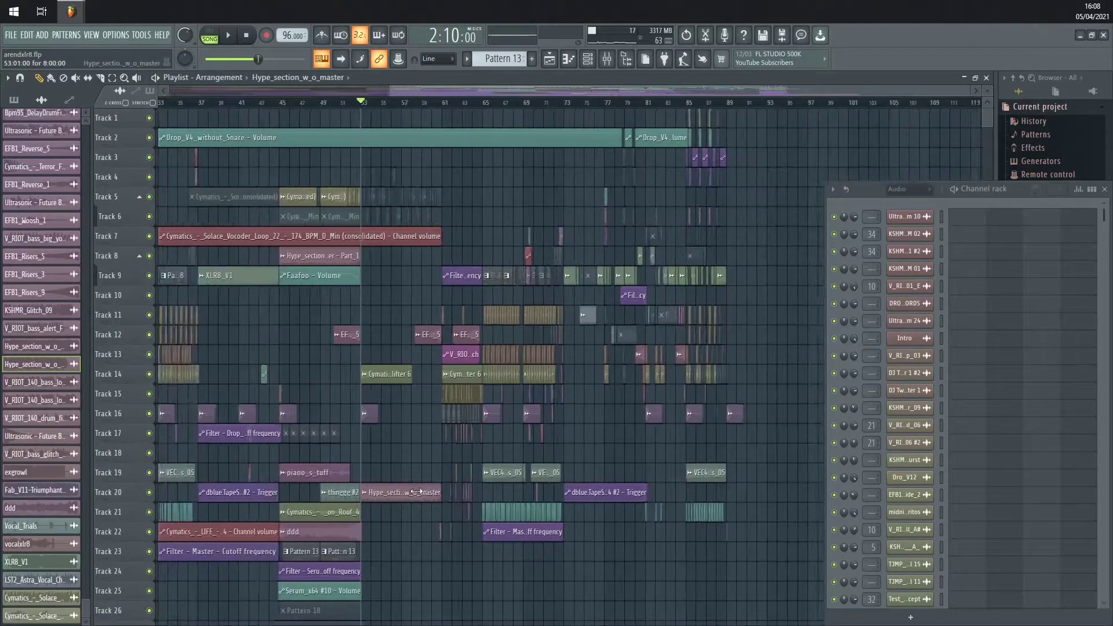
left_click_drag(722, 103, 134, 107)
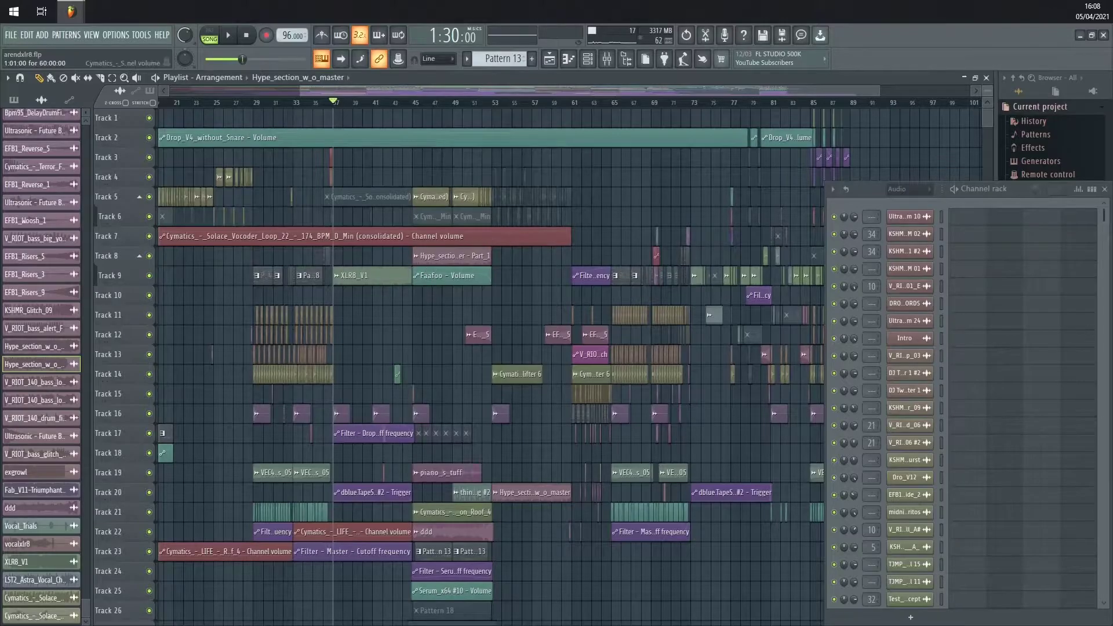
scroll(611, 176, "up", 2)
key("space")
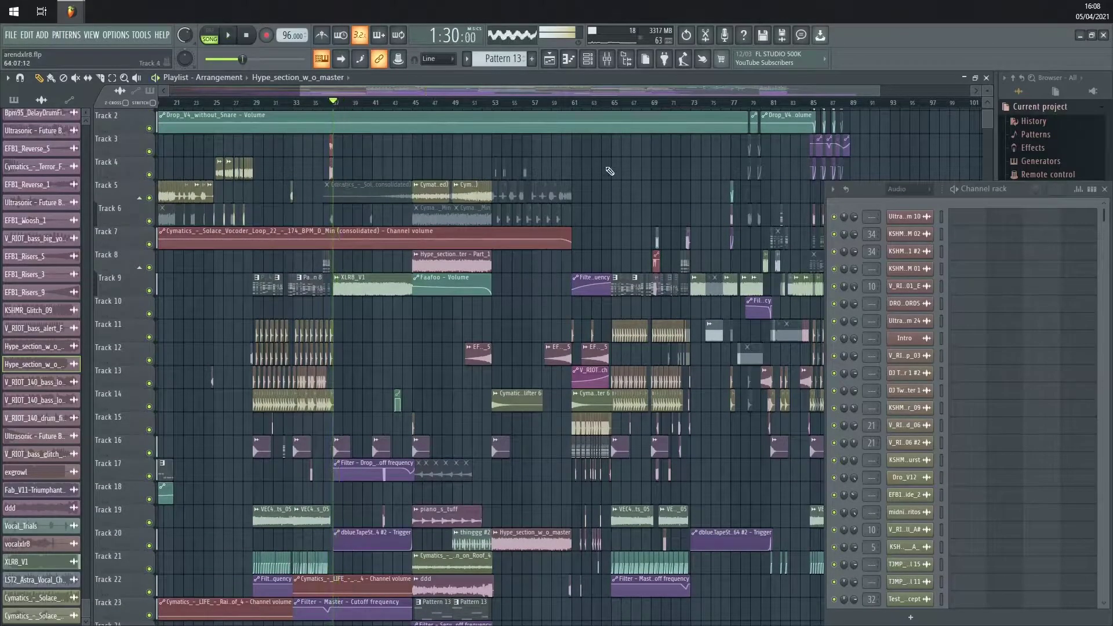
Play the full arrangement from bar 64 into the second build-up at bar 65
left_click(603, 104)
key("space")
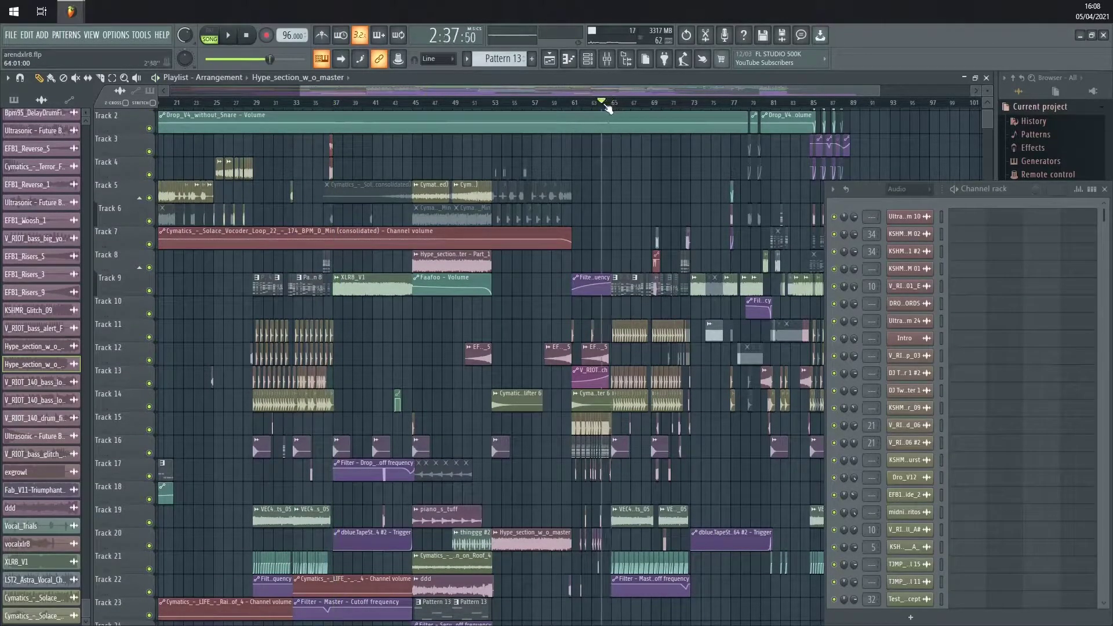
key("space")
scroll(649, 278, "up", 4)
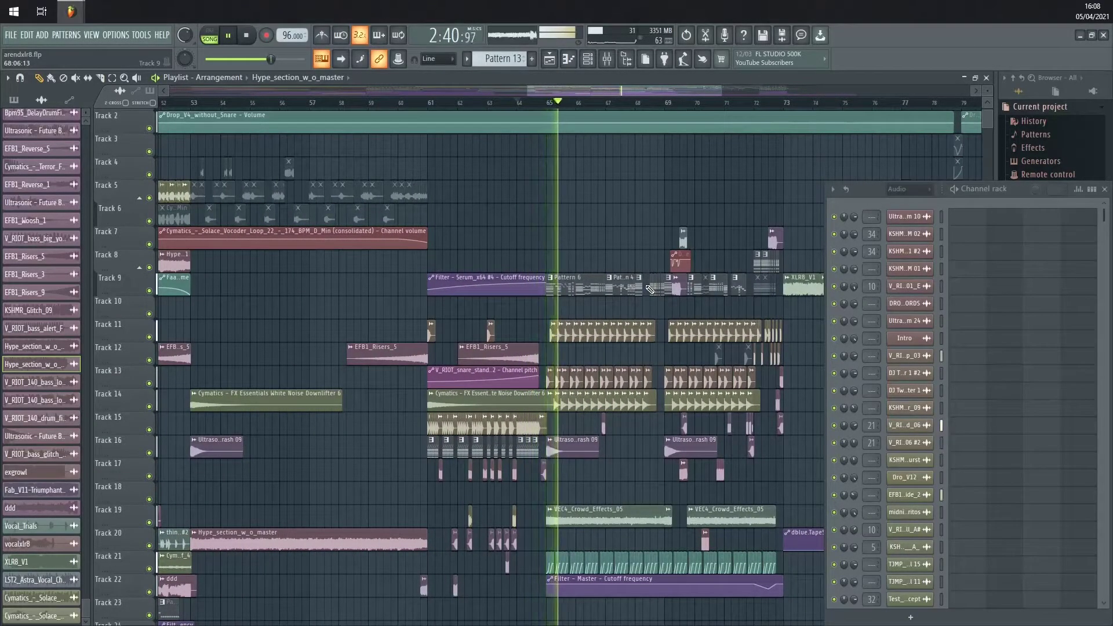
scroll(638, 288, "down", 4)
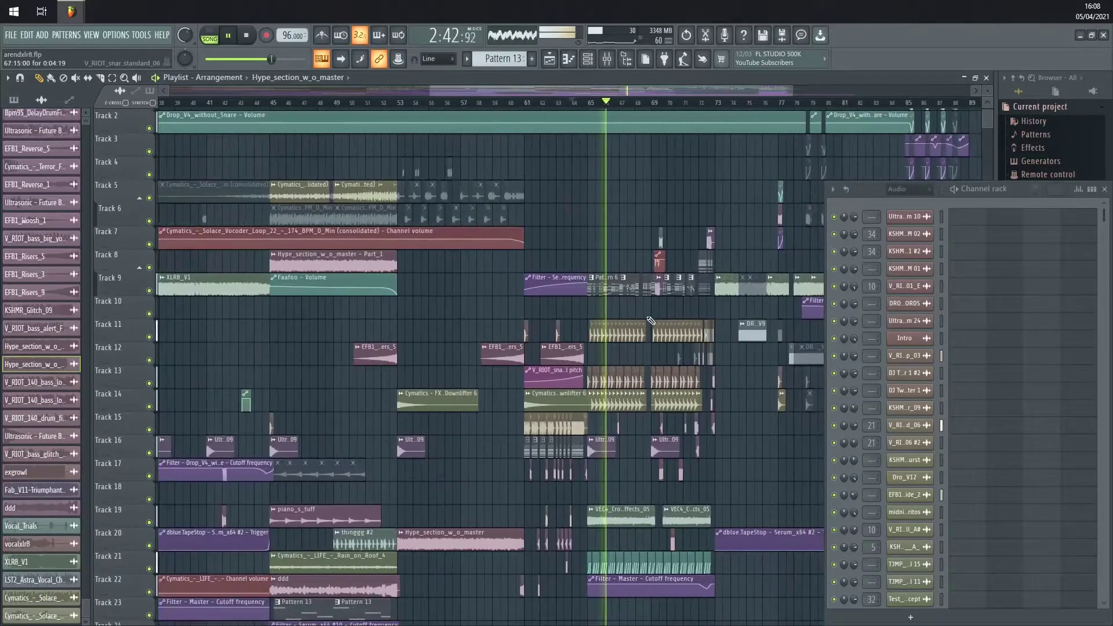
key("space")
Move the playhead to the second drop at bar 73, and return to bar 37 to replay the first drop's opening
scroll(625, 290, "right", 1)
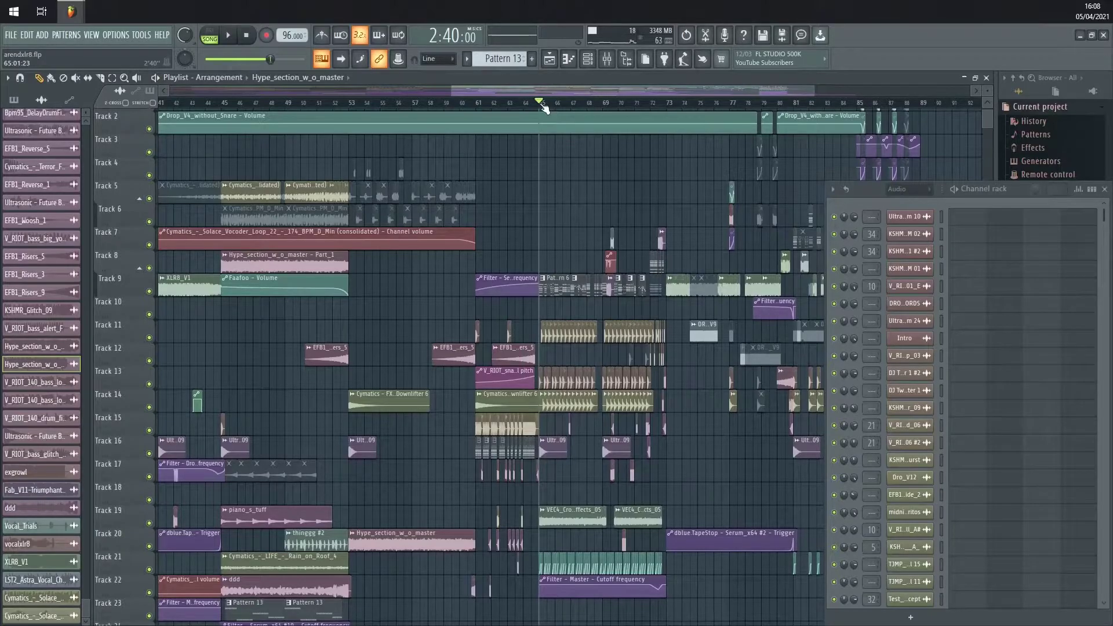
left_click_drag(558, 111, 673, 117)
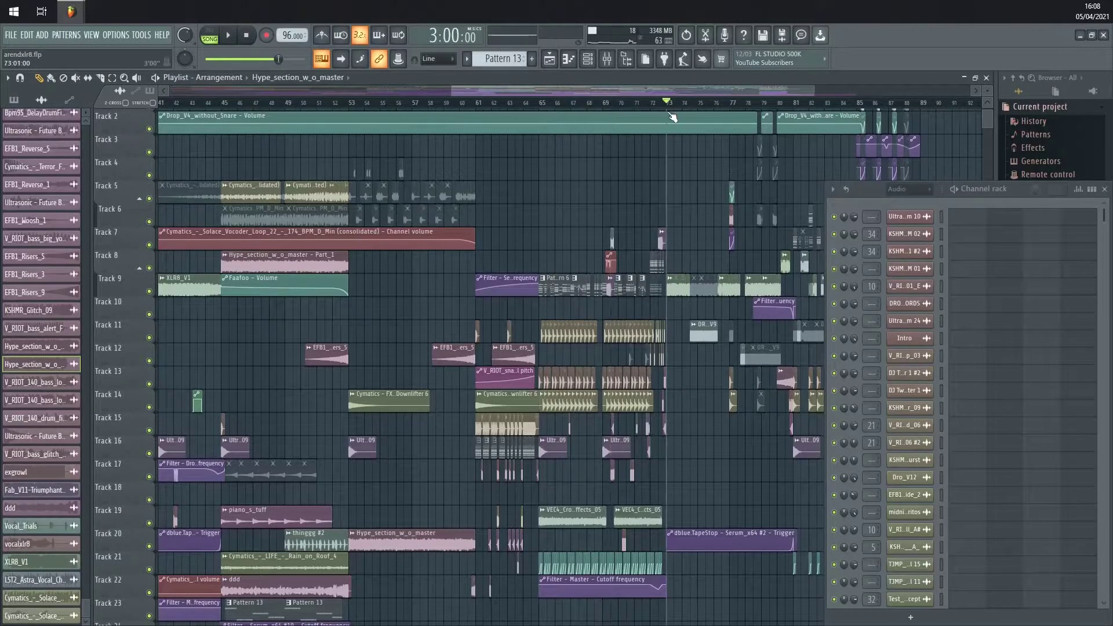
scroll(665, 113, "down", 2)
left_click(257, 109)
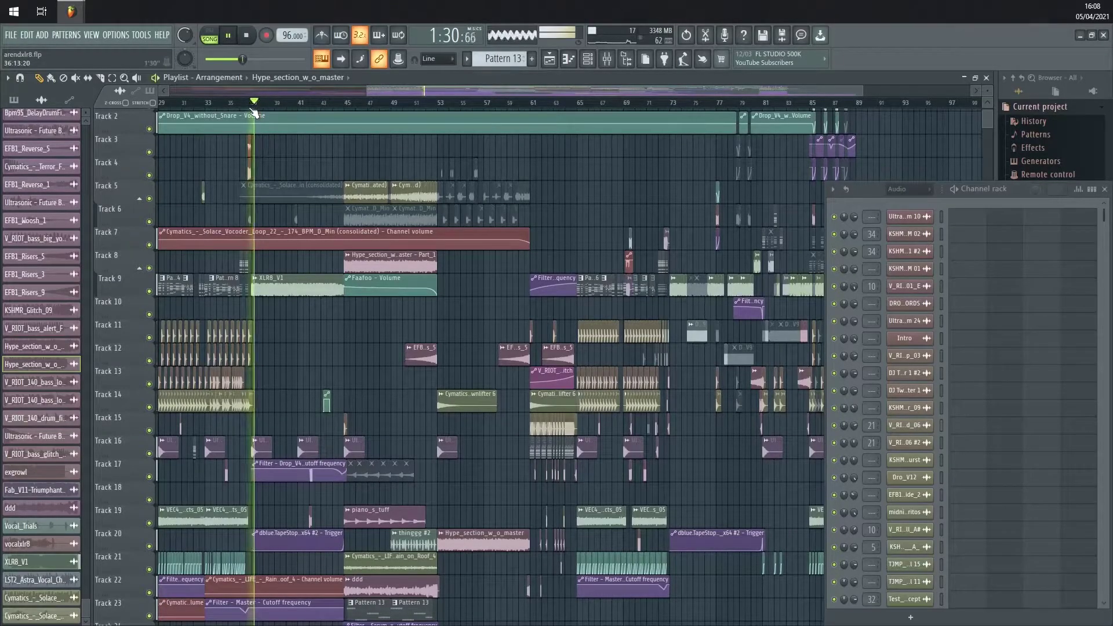
key("space")
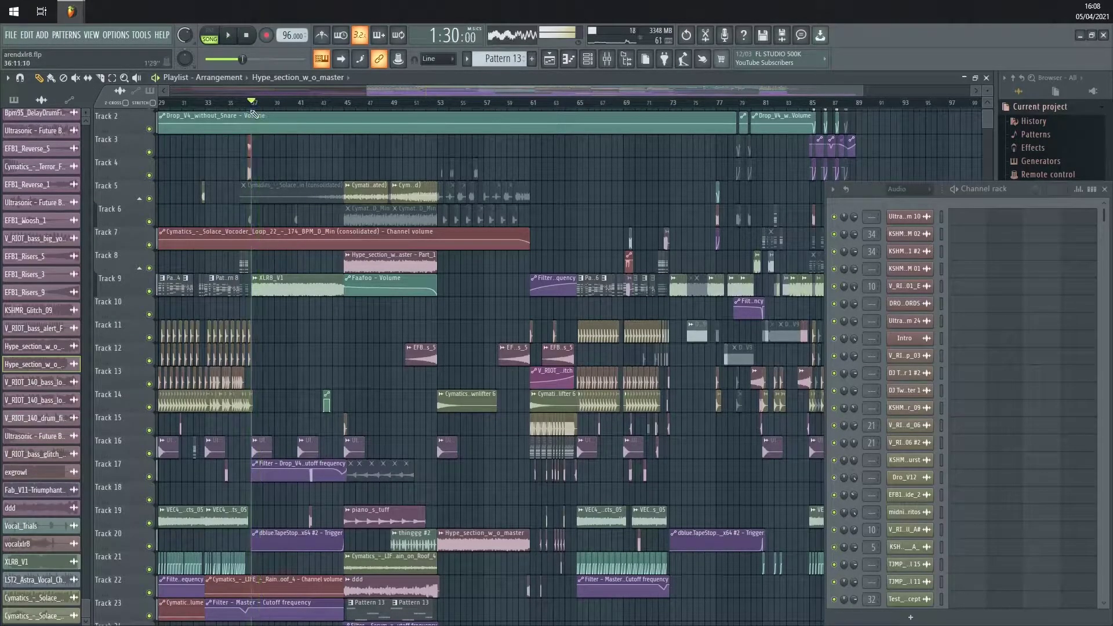
Play the second drop from bar 73 through the XLR8_V1 clip on Track 9 and into DROP_V9 on Track 11
left_click(669, 105)
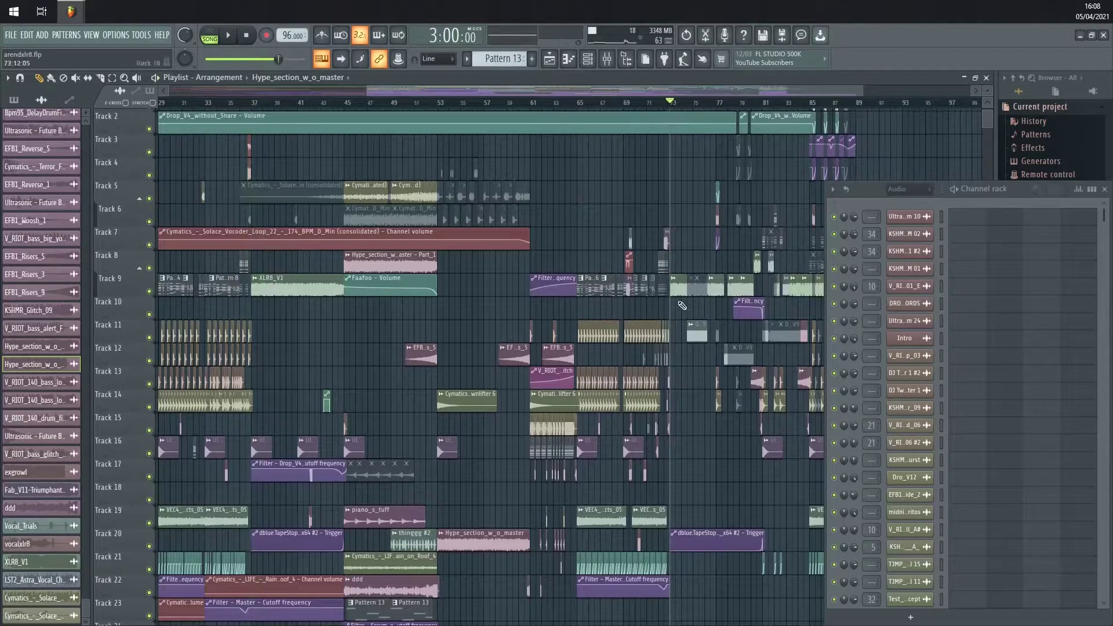
scroll(668, 114, "up", 5)
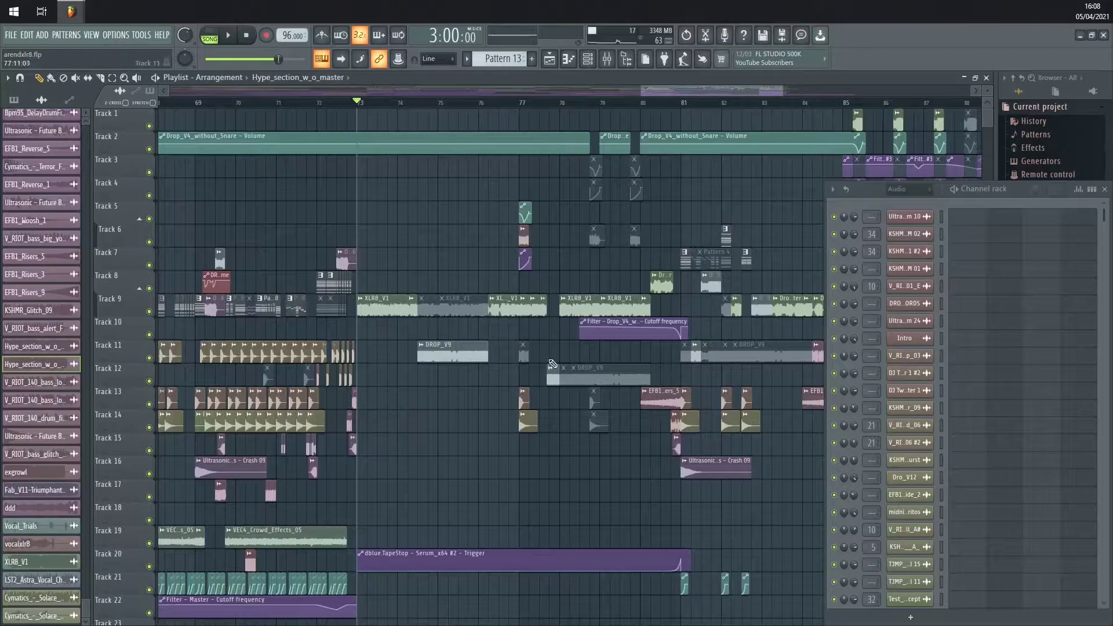
scroll(443, 344, "up", 5)
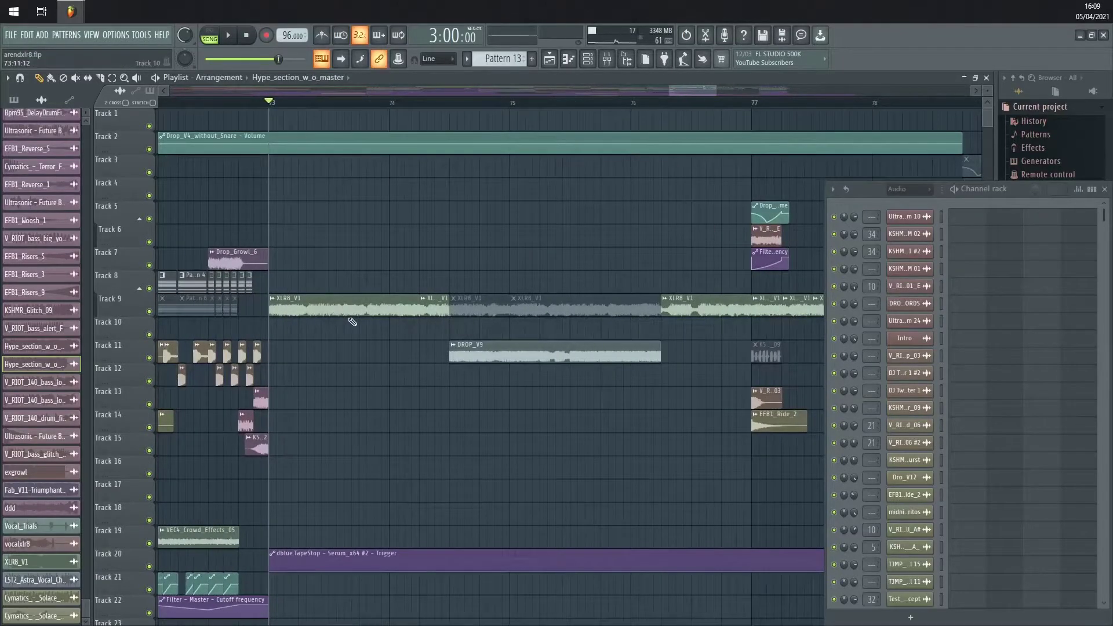
key("space")
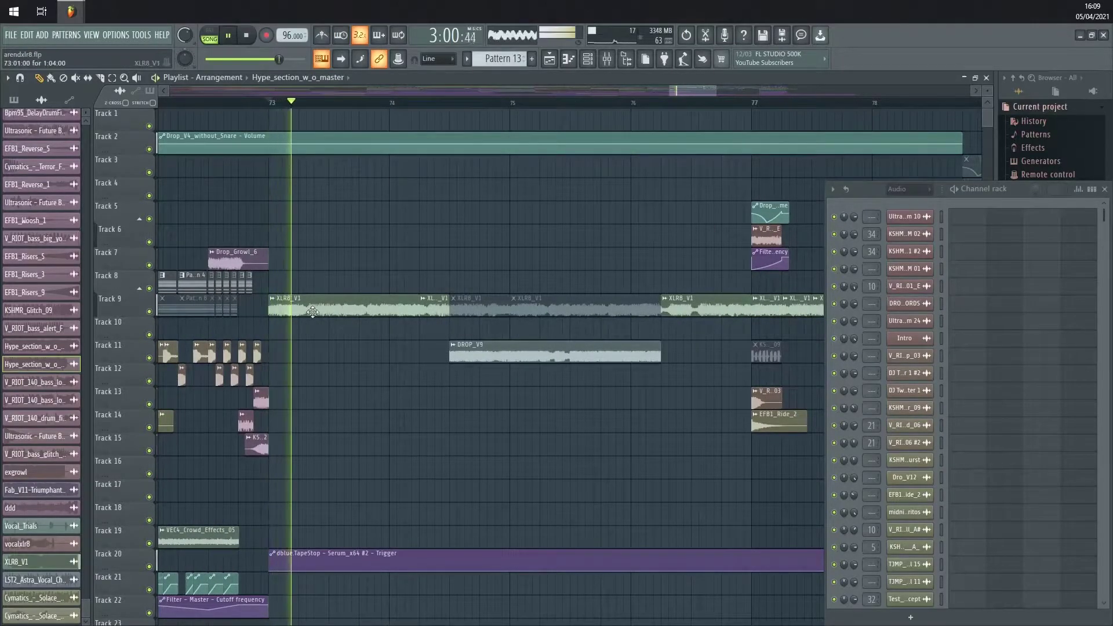
left_click_drag(452, 325, 388, 307)
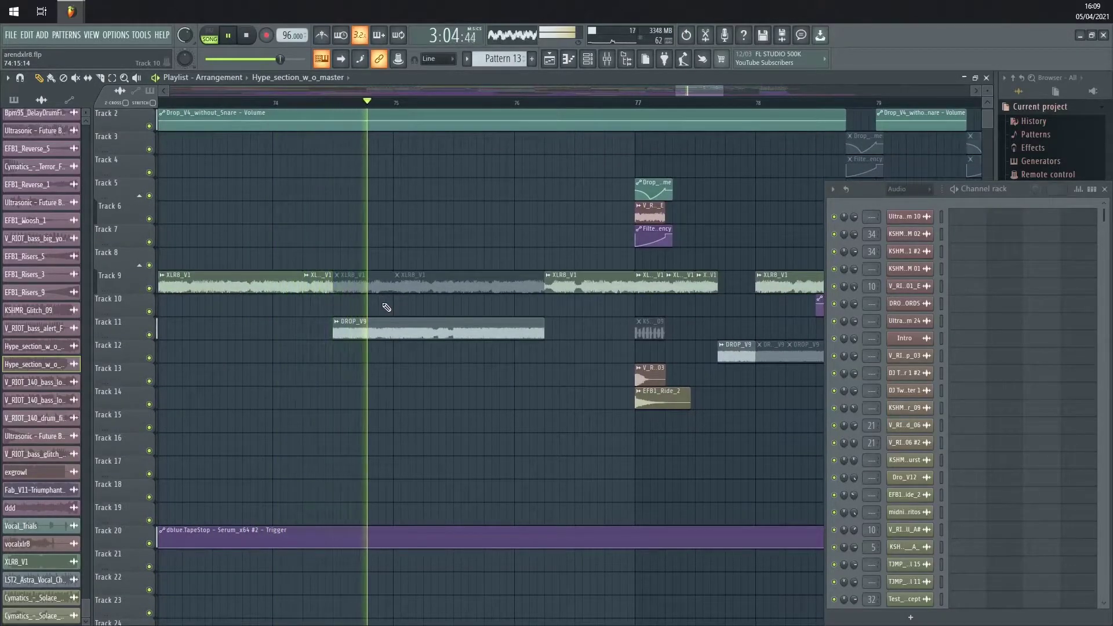
key("space")
Audition the XLR8_V1 clip at bar 73 on Track 9 with the Playback tool, and examine the neighbouring DROP_V9 clip
left_click(137, 77)
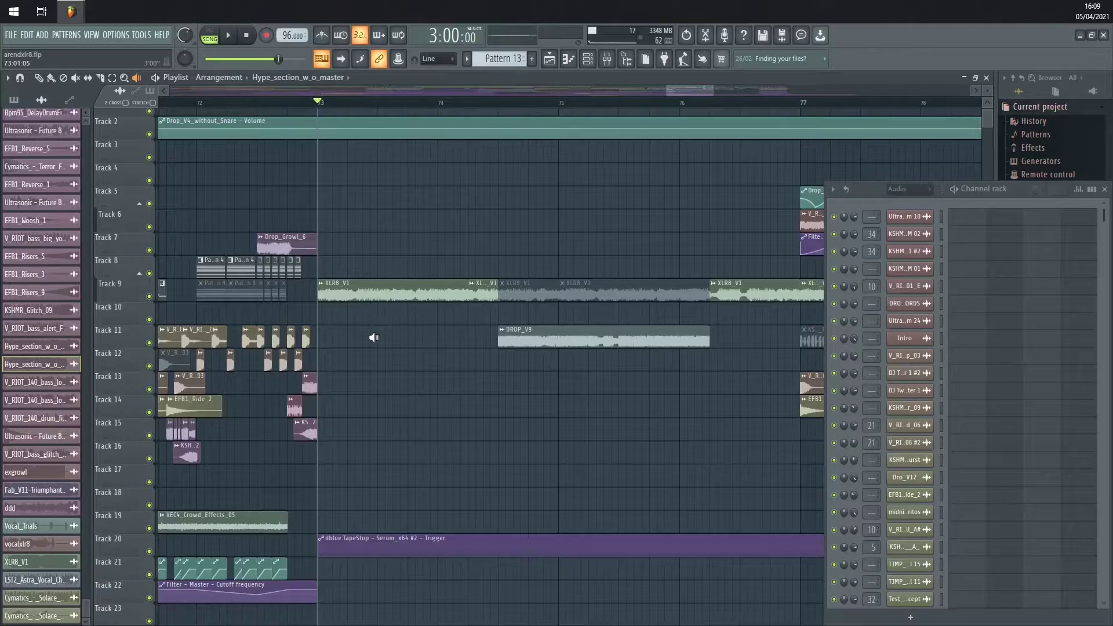
key("space")
scroll(336, 308, "down", 3)
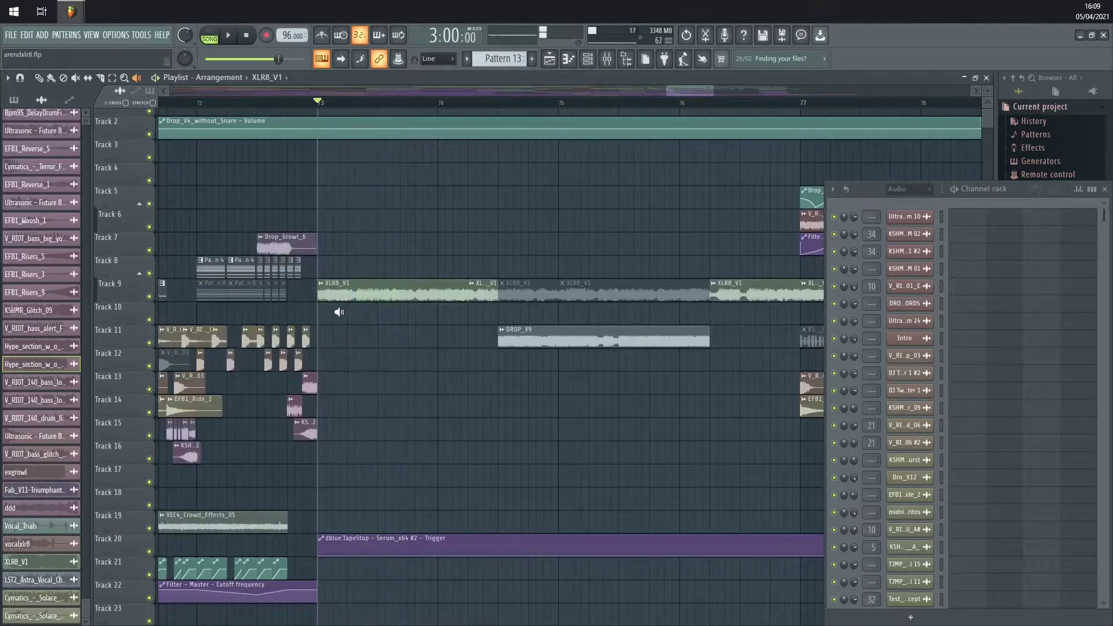
scroll(371, 324, "down", 1)
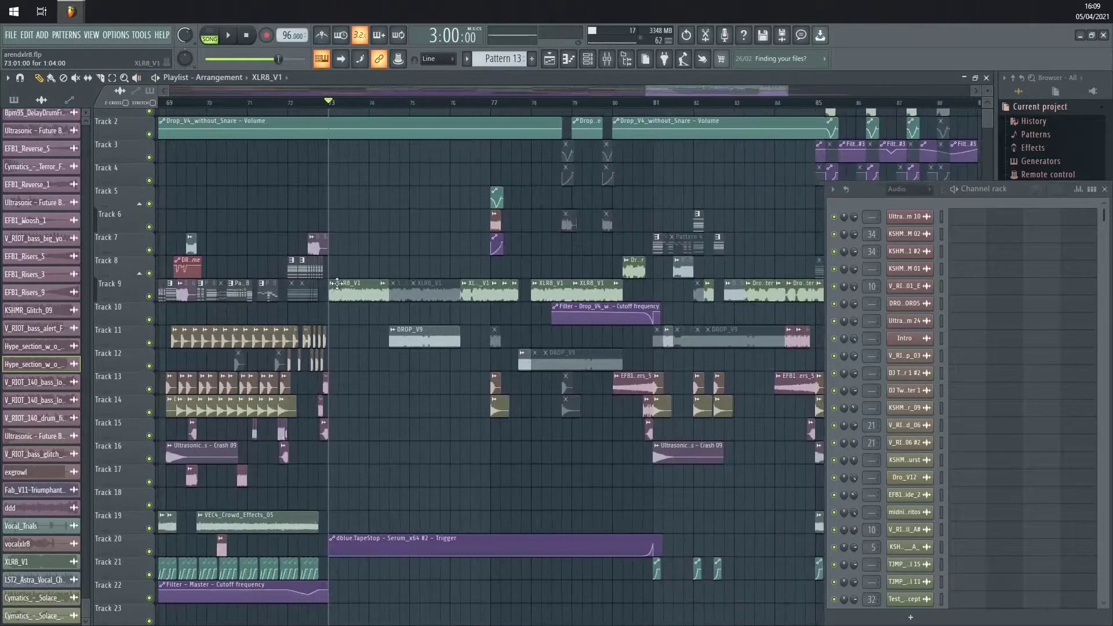
scroll(363, 349, "up", 2)
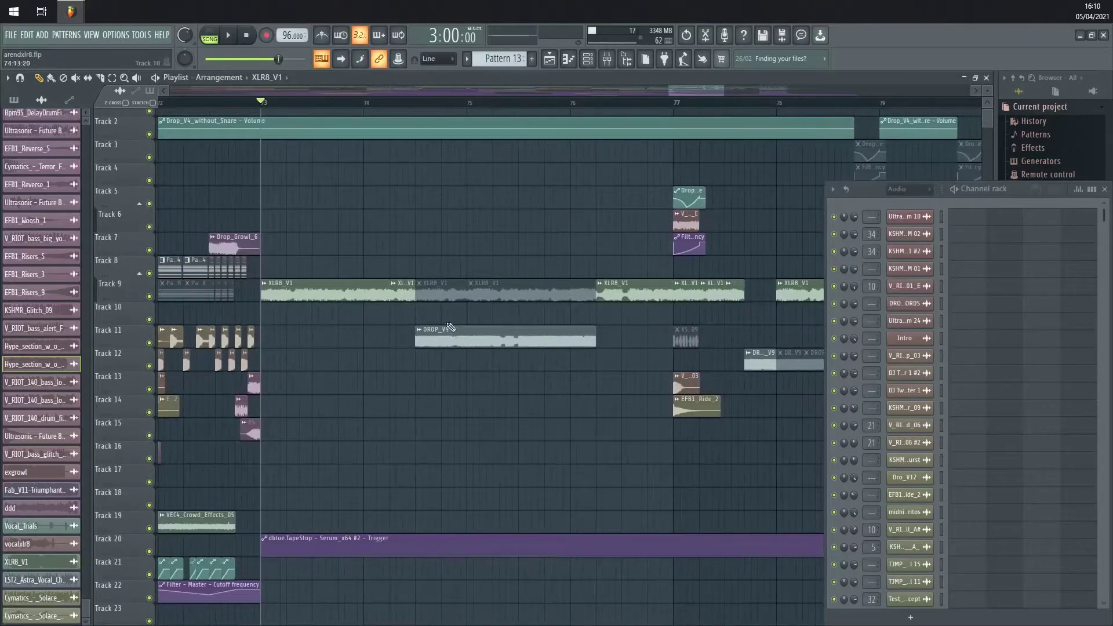
Play the second drop from bar 73 through the DROP_V9 clip on Track 11 up to around bar 77
left_click(418, 109)
key("space")
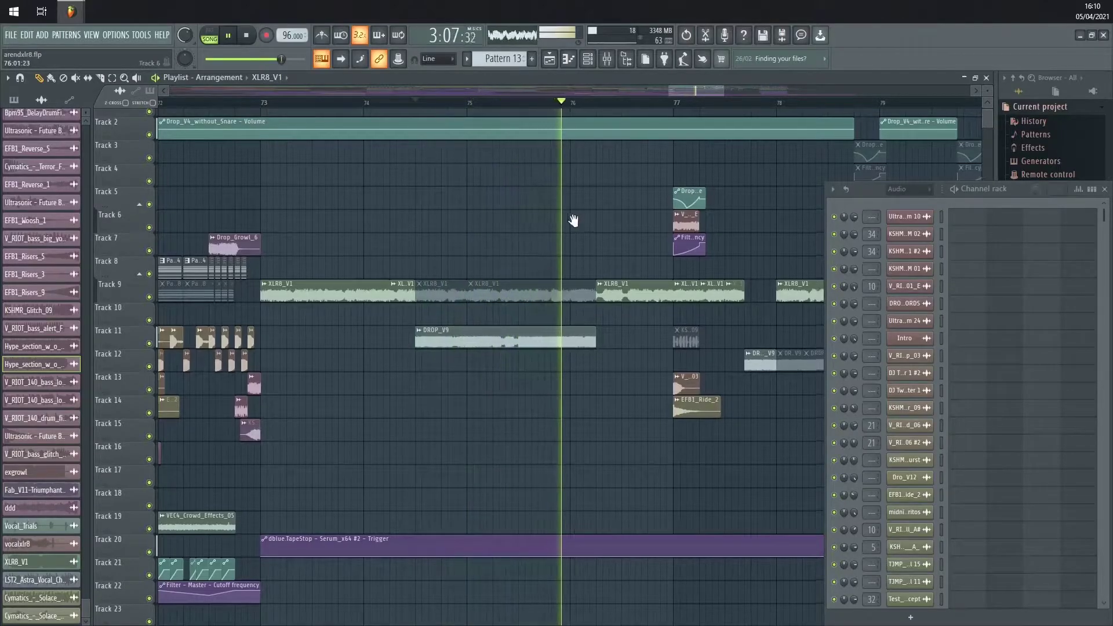
scroll(482, 249, "down", 3)
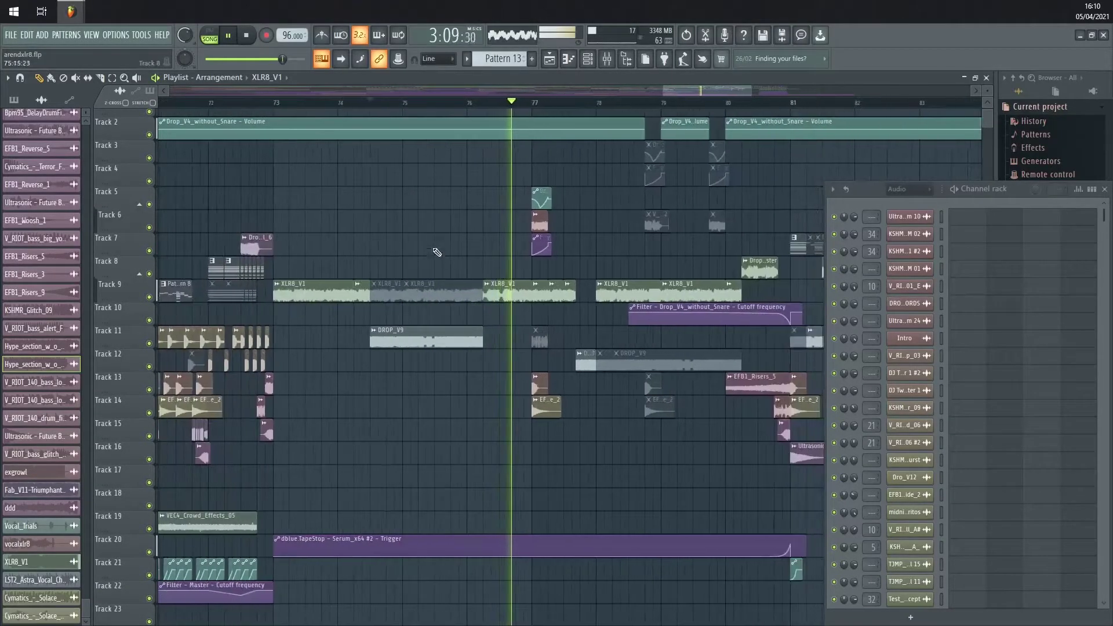
key("space")
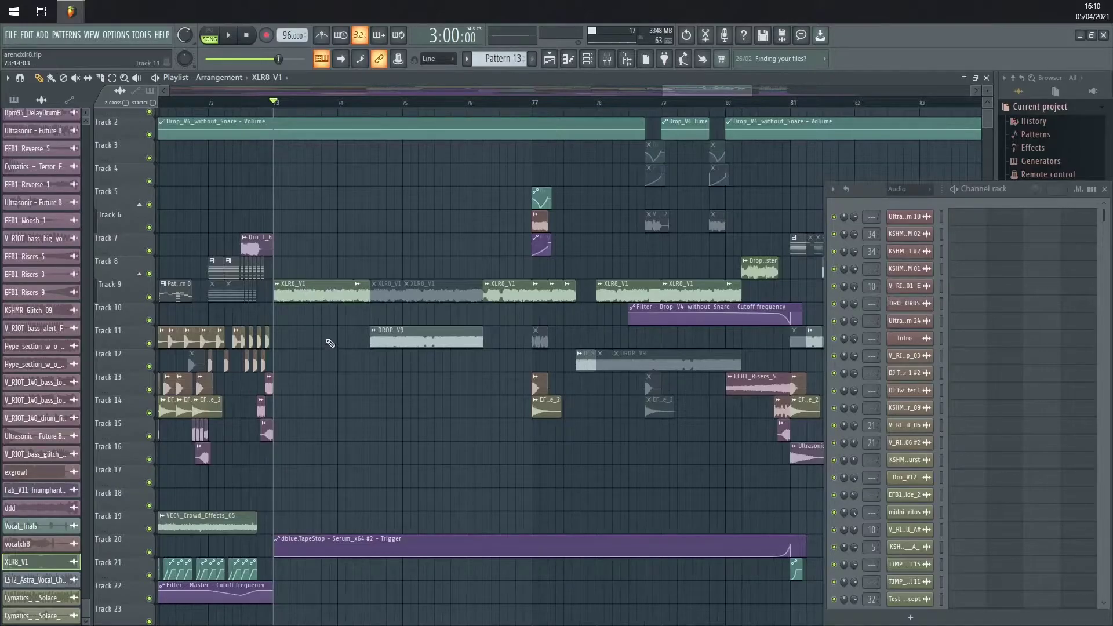
Place a full XLR8_V1 clip at bar 73 on Track 7 above the chopped version, and delete it
left_click(277, 269)
left_click_drag(306, 269, 314, 233)
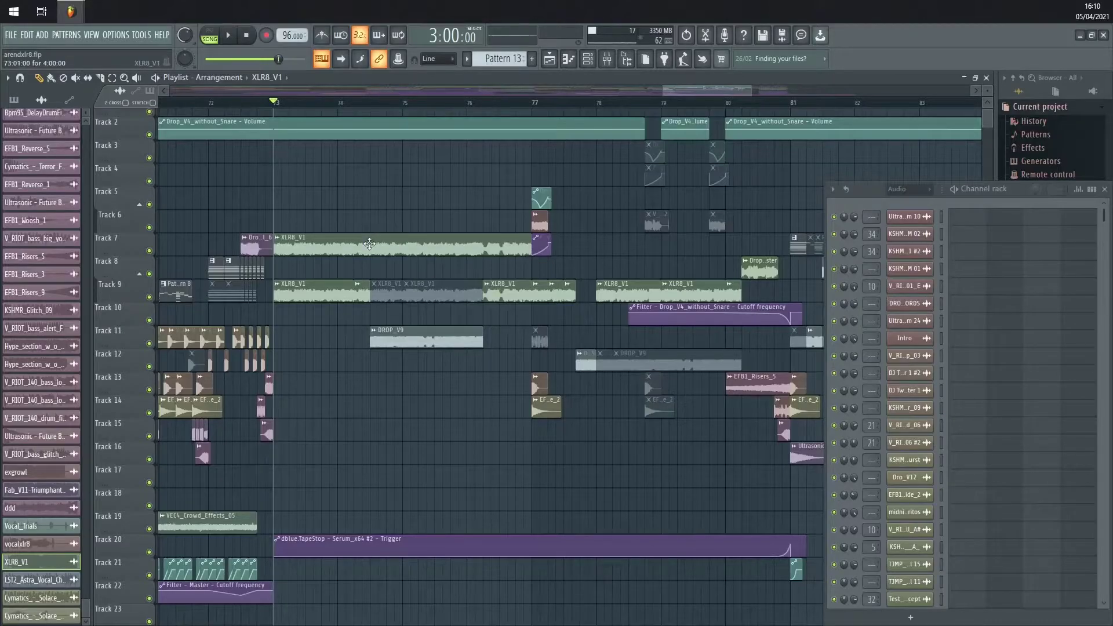
right_click(421, 240)
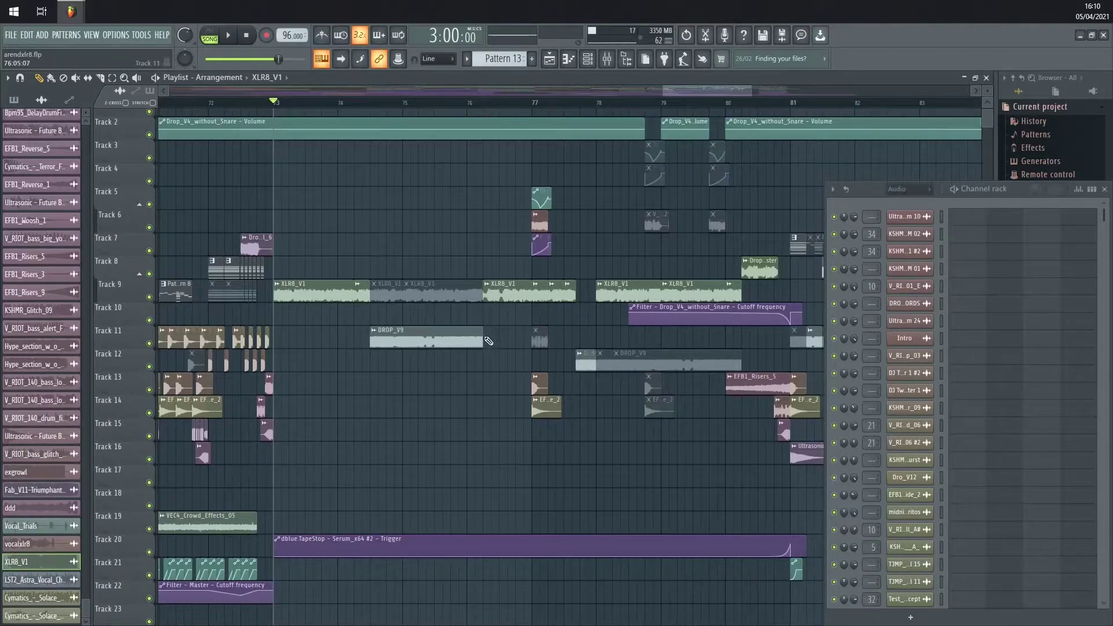
Move the playhead to bar 77, solo Track 6 together with its automation on Tracks 5 and 7, and play it
left_click_drag(469, 344, 363, 362)
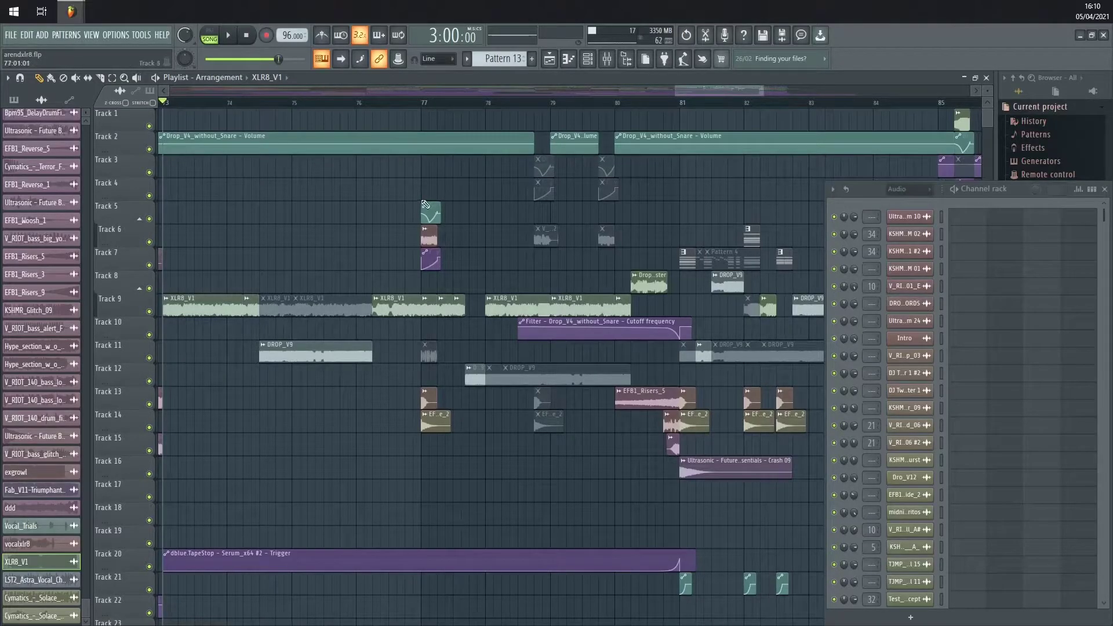
left_click(429, 103)
left_click(424, 107)
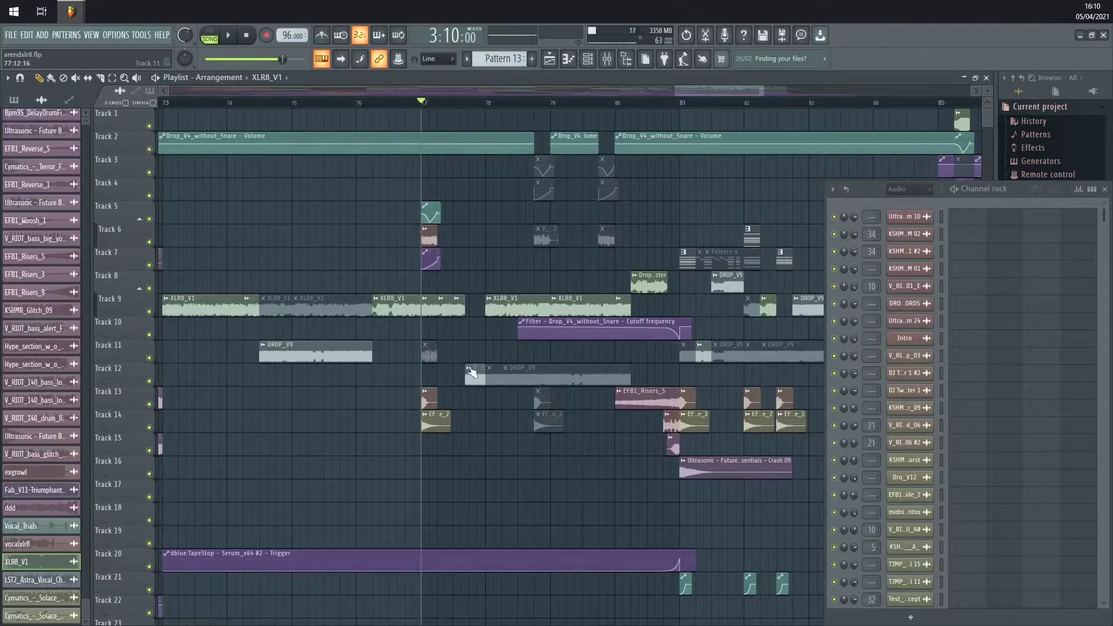
scroll(471, 366, "up", 5)
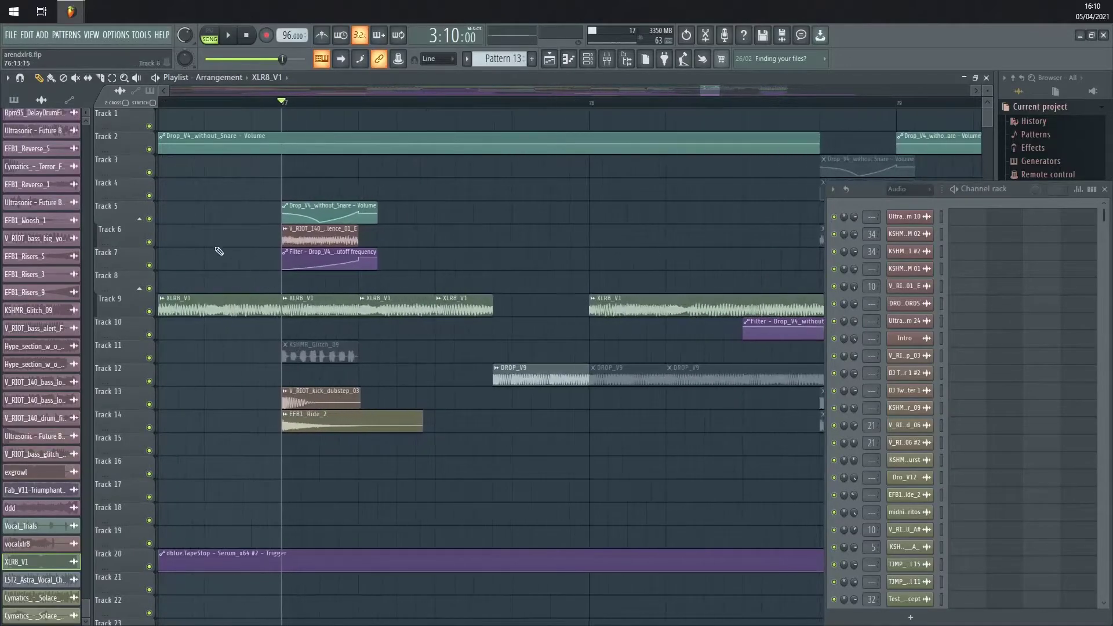
right_click(149, 243)
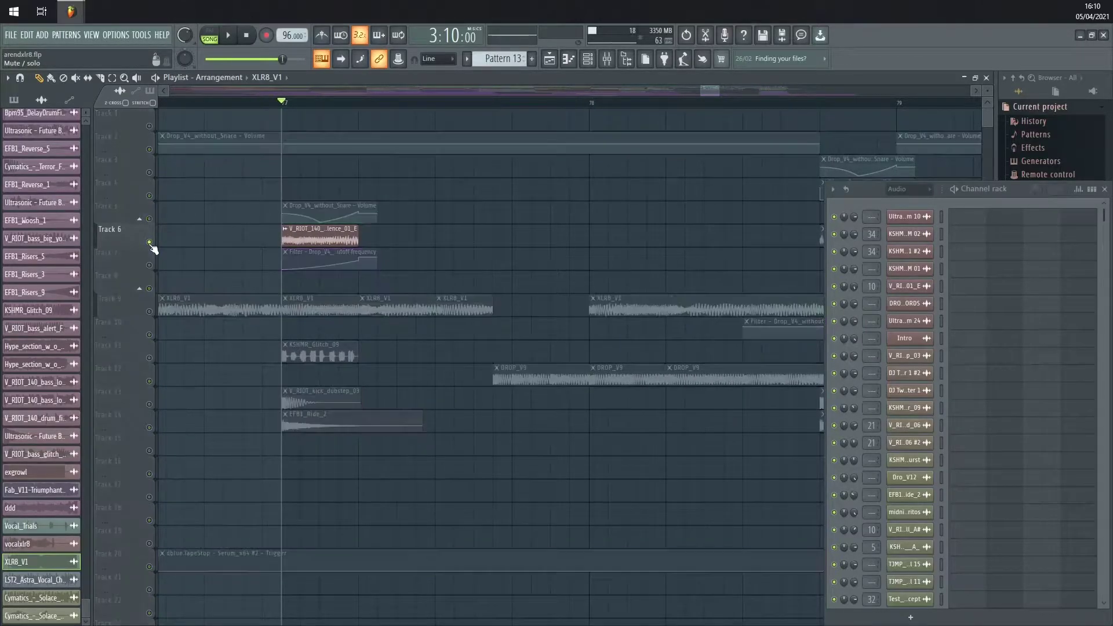
left_click(148, 219)
left_click(149, 265)
key("space")
key("space")
Add Tracks 9, 11, 12 and 14 to the soloed tracks and play them from bar 77 past bar 78
left_click(149, 381)
left_click(149, 428)
left_click(149, 312)
scroll(197, 261, "down", 2)
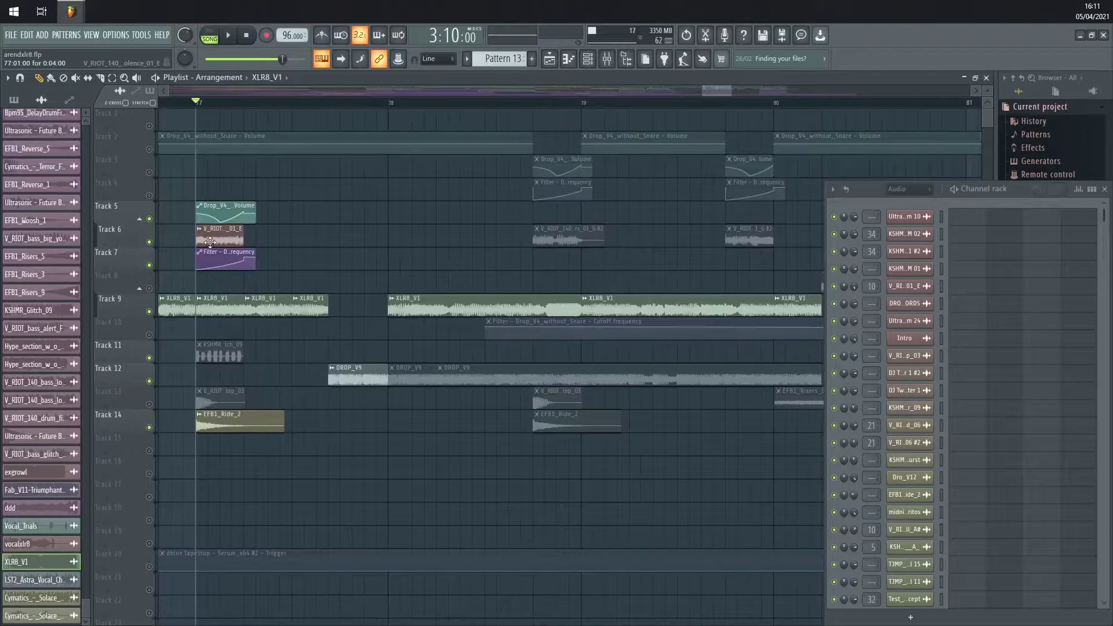
key("space")
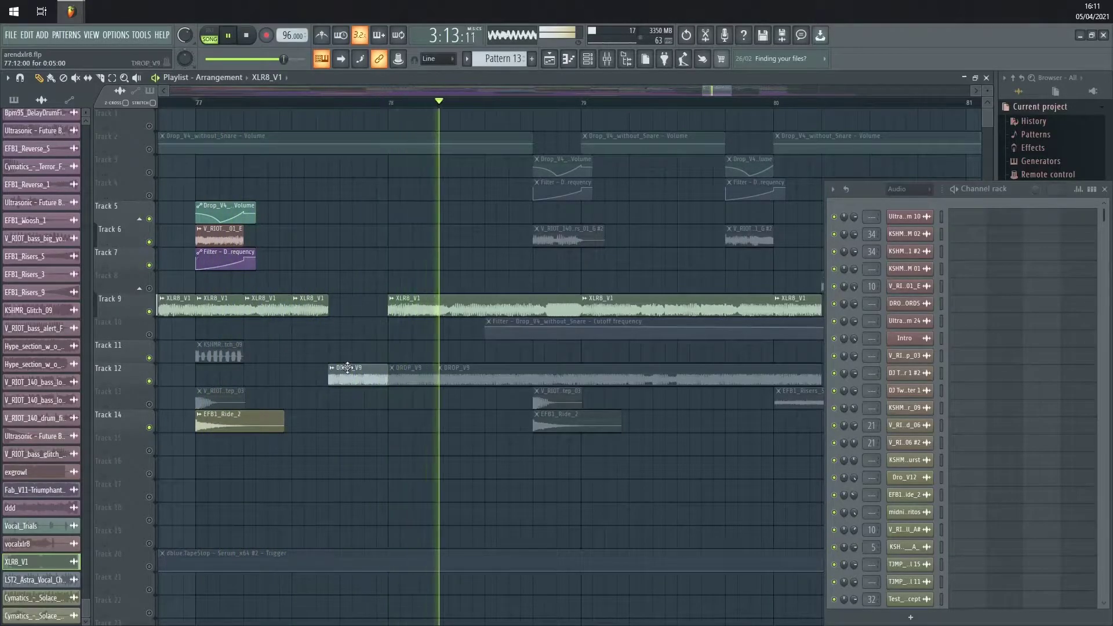
scroll(408, 356, "down", 1)
key("space")
Restore all tracks, move the playhead to bar 78, and play the XLR8_V1 section into Drop_no_master on Track 8
right_click(150, 312)
left_click(390, 95)
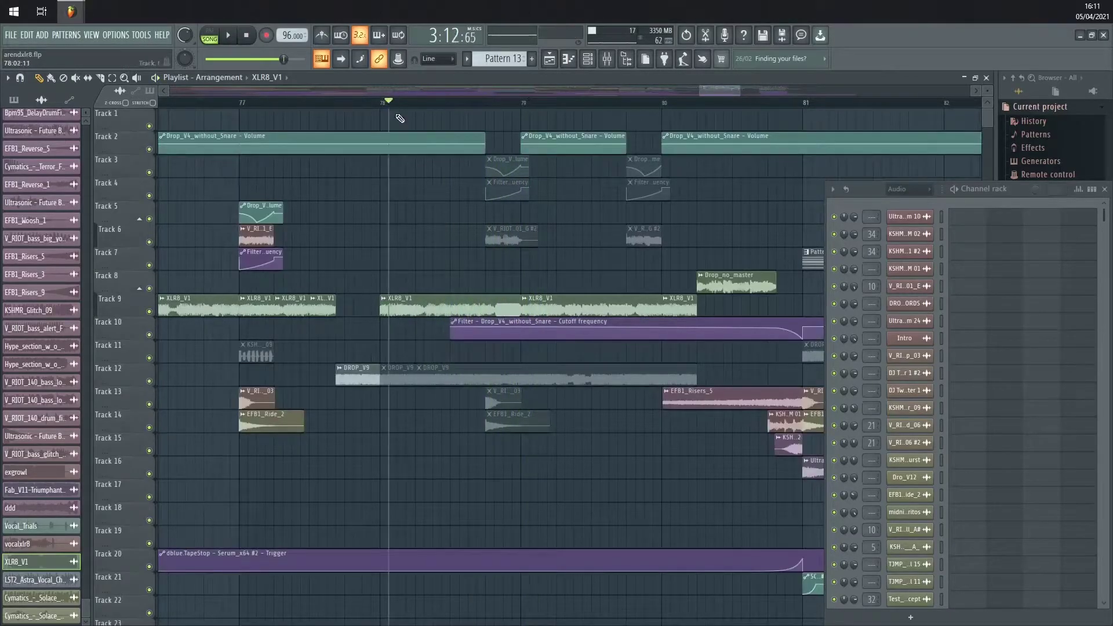
scroll(381, 336, "down", 4)
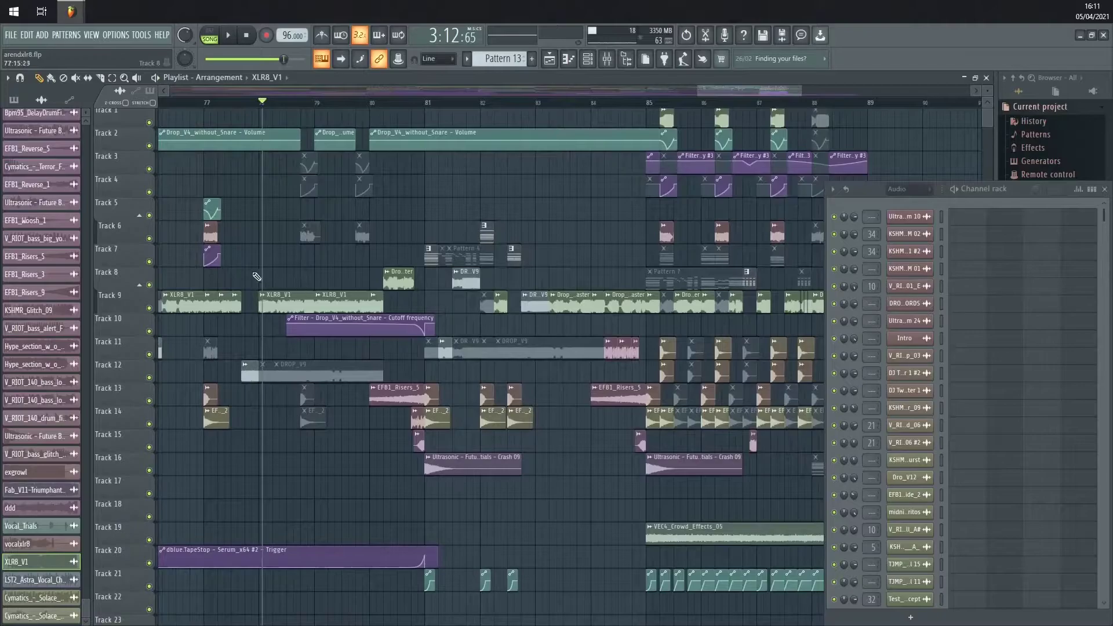
scroll(262, 278, "up", 4)
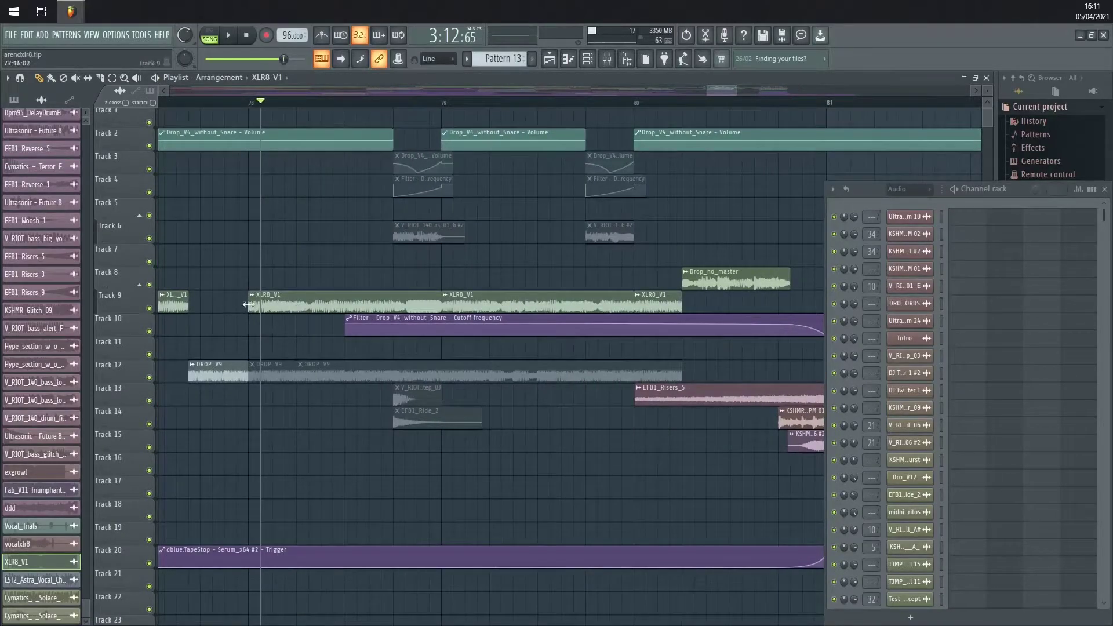
left_click_drag(255, 103, 253, 103)
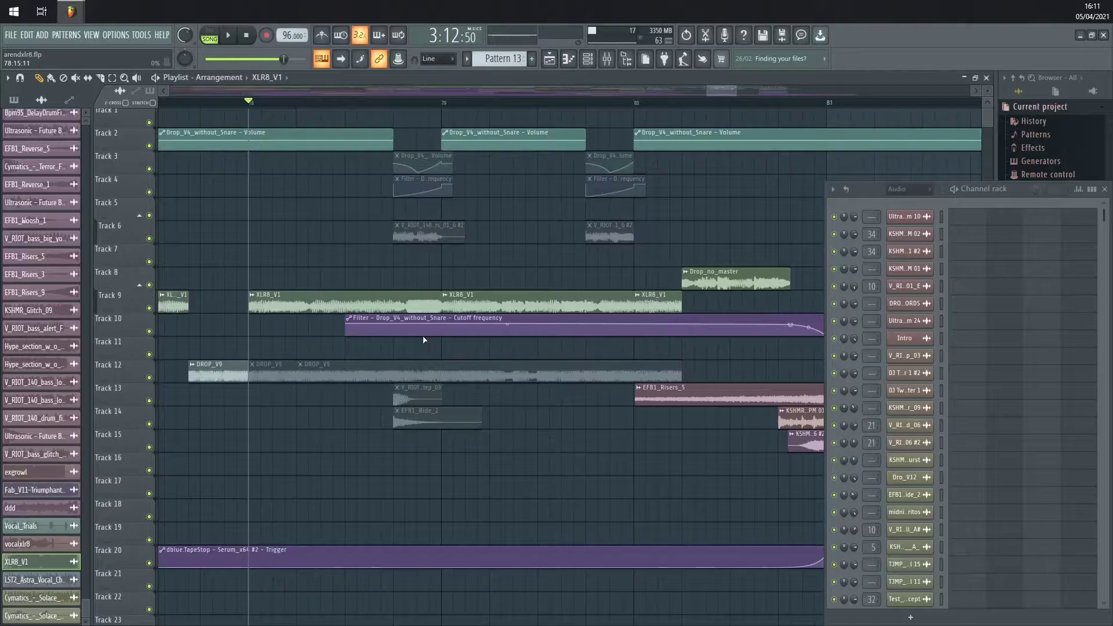
scroll(426, 354, "down", 3)
key("space")
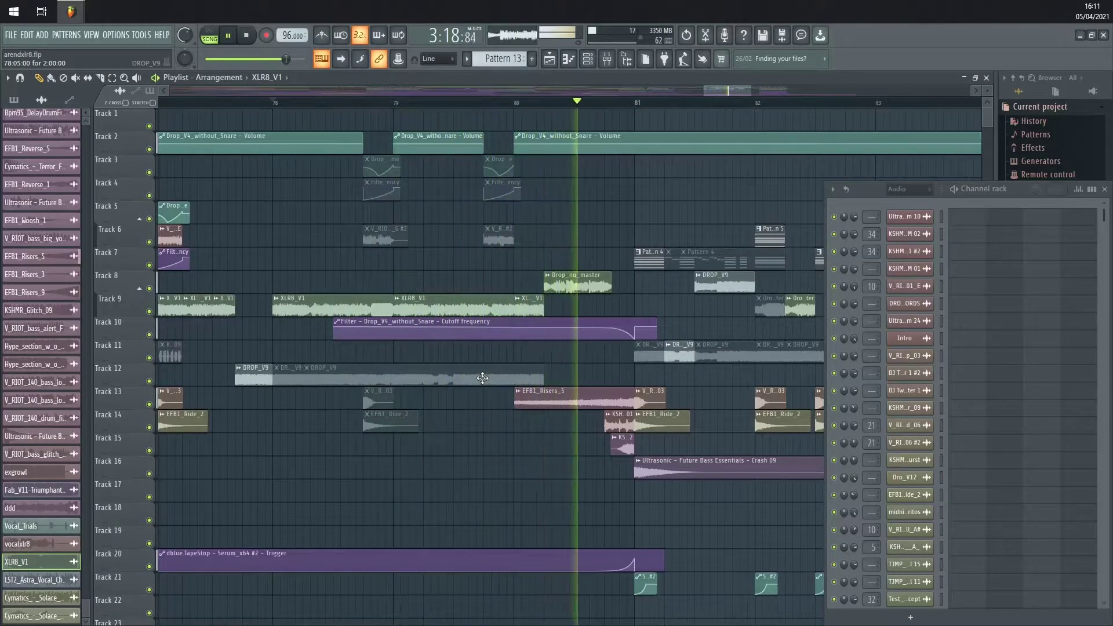
key("space")
Move the playhead to bar 81, and solo Track 7 together with Track 8
left_click_drag(472, 105, 481, 106)
scroll(359, 427, "down", 6)
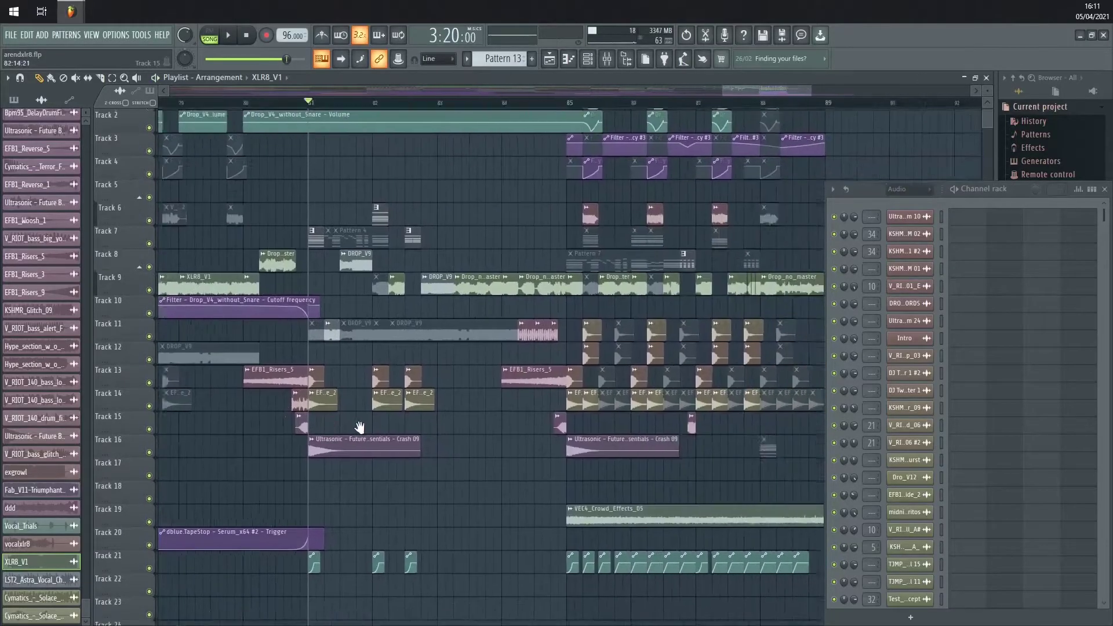
scroll(255, 510, "up", 10)
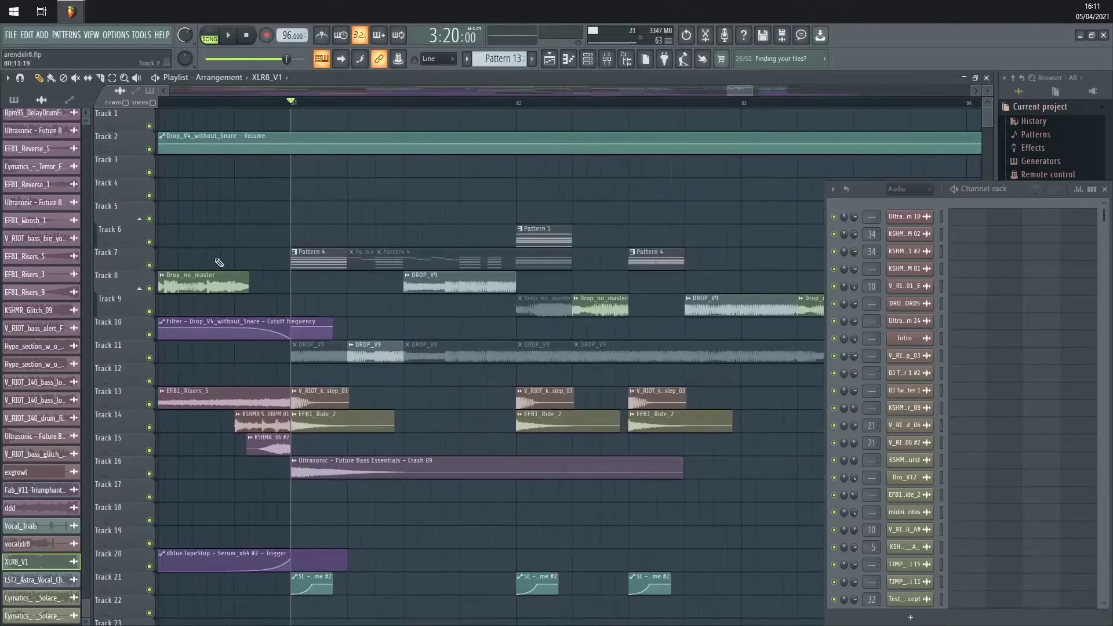
right_click(149, 266)
left_click(154, 290)
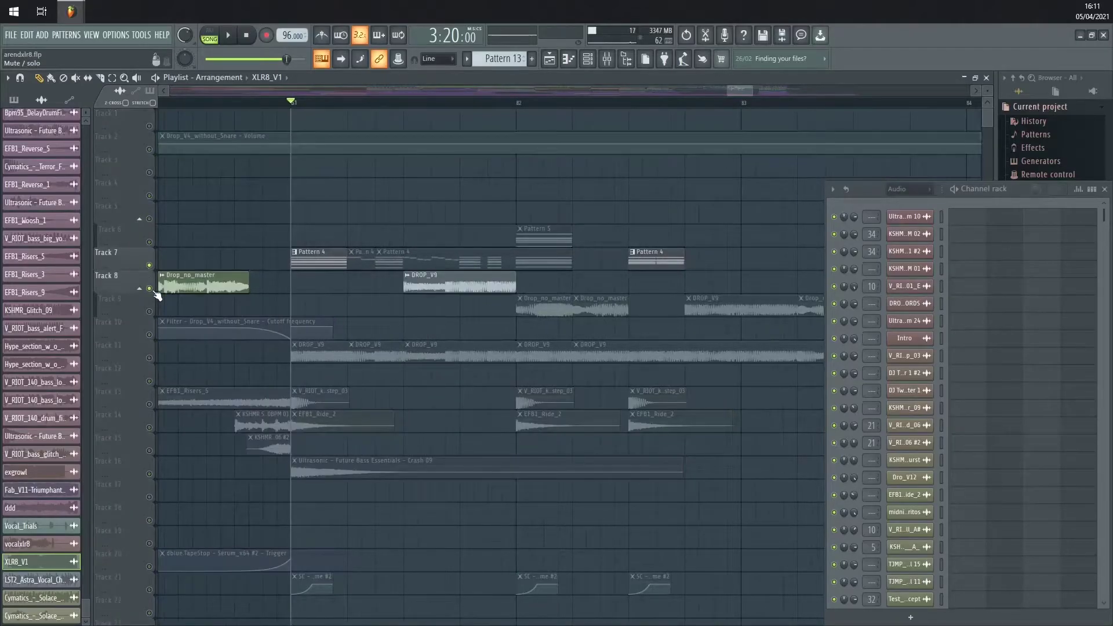
Restore all tracks, select bars 81 to 83 on the timeline, and play the selection
right_click(152, 289)
scroll(155, 305, "down", 8)
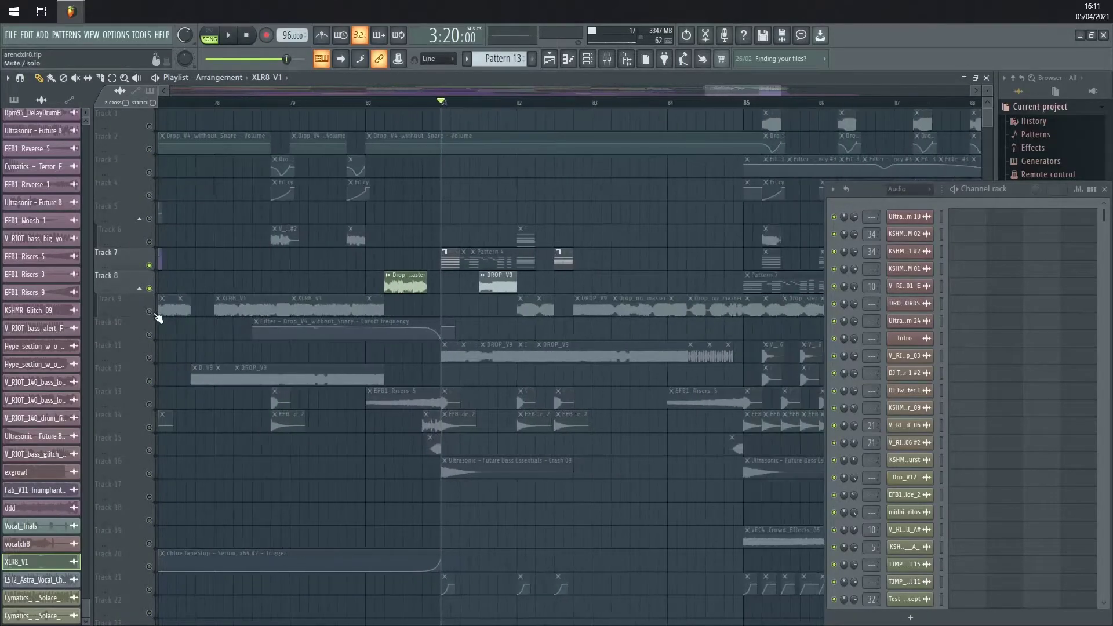
left_click_drag(445, 108, 595, 108)
key("space")
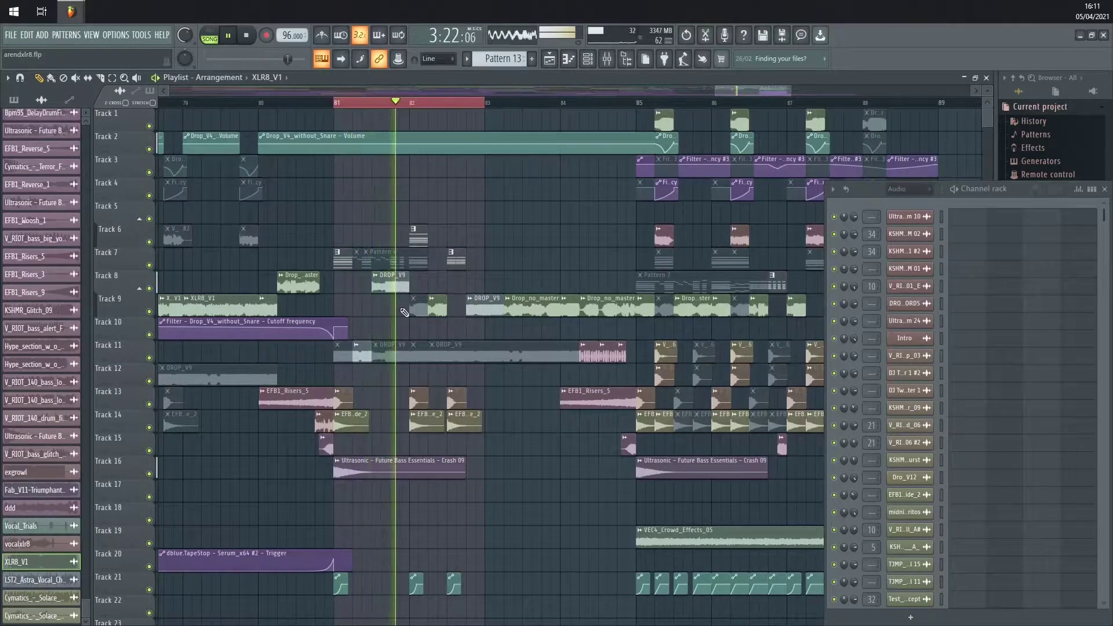
key("space")
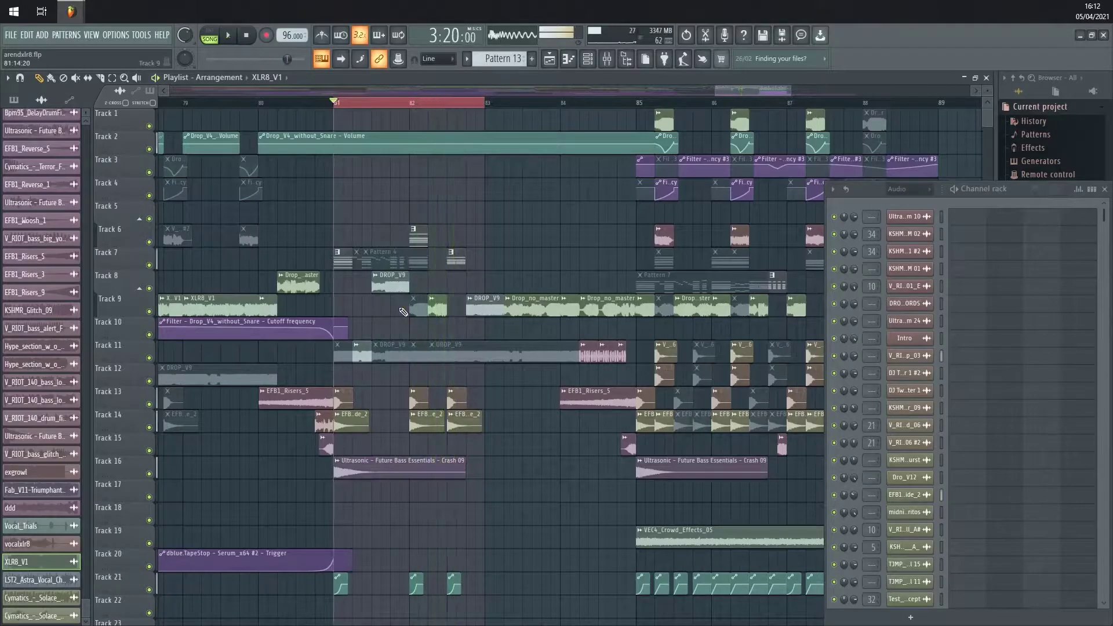
Replay the looped bars 81 to 83, following the Pattern 4, Pattern 5, DROP_V9 and Drop_no_master clips
scroll(372, 264, "up", 3)
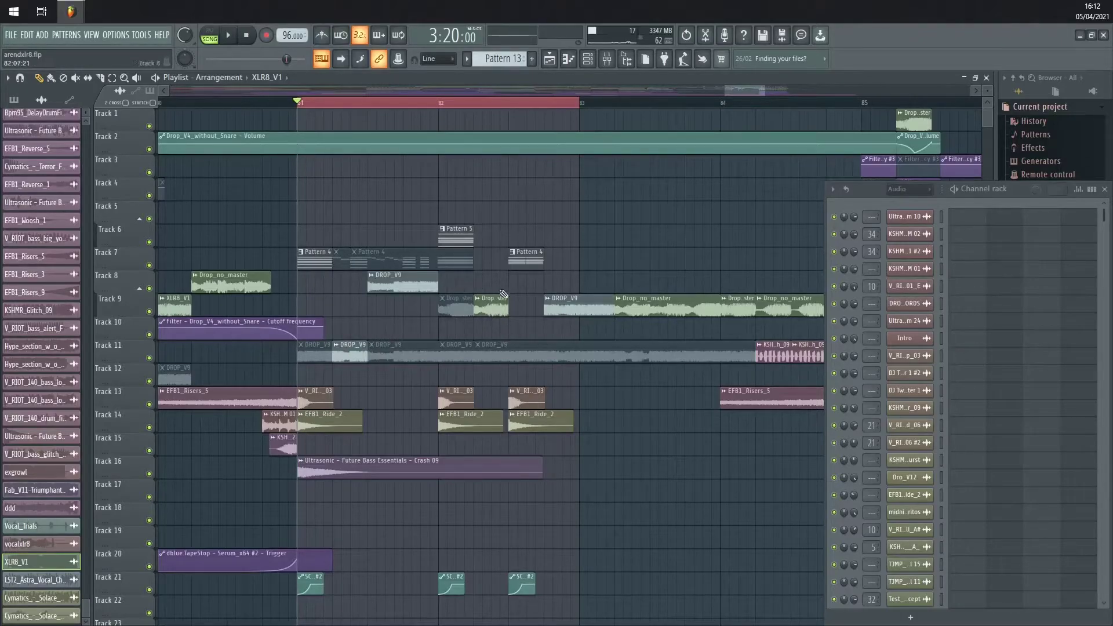
scroll(415, 324, "up", 2, "ctrl")
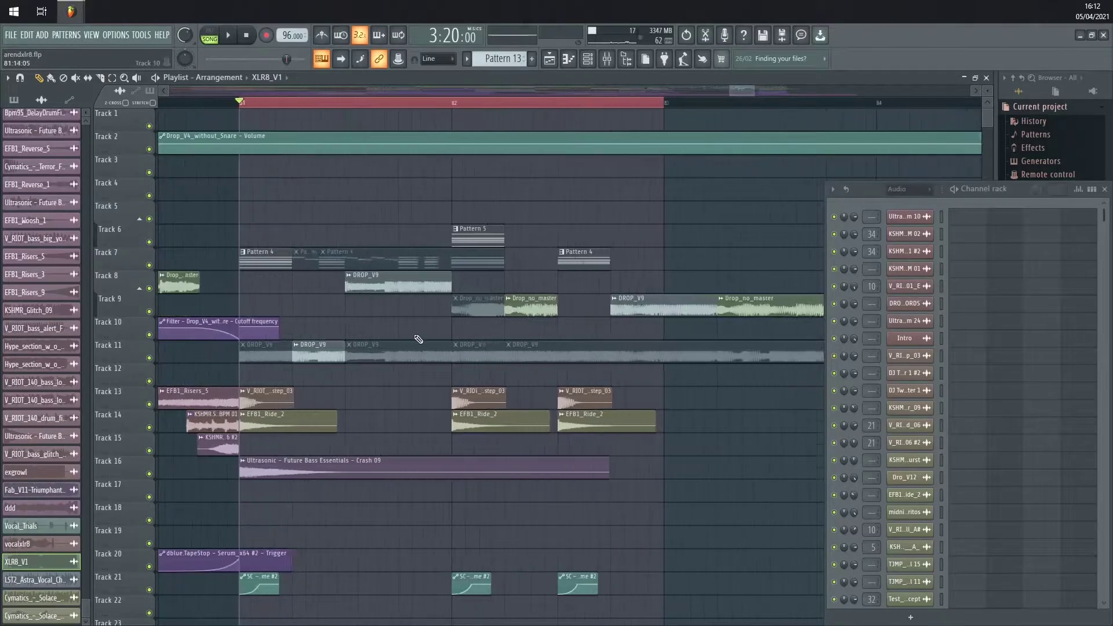
key("space")
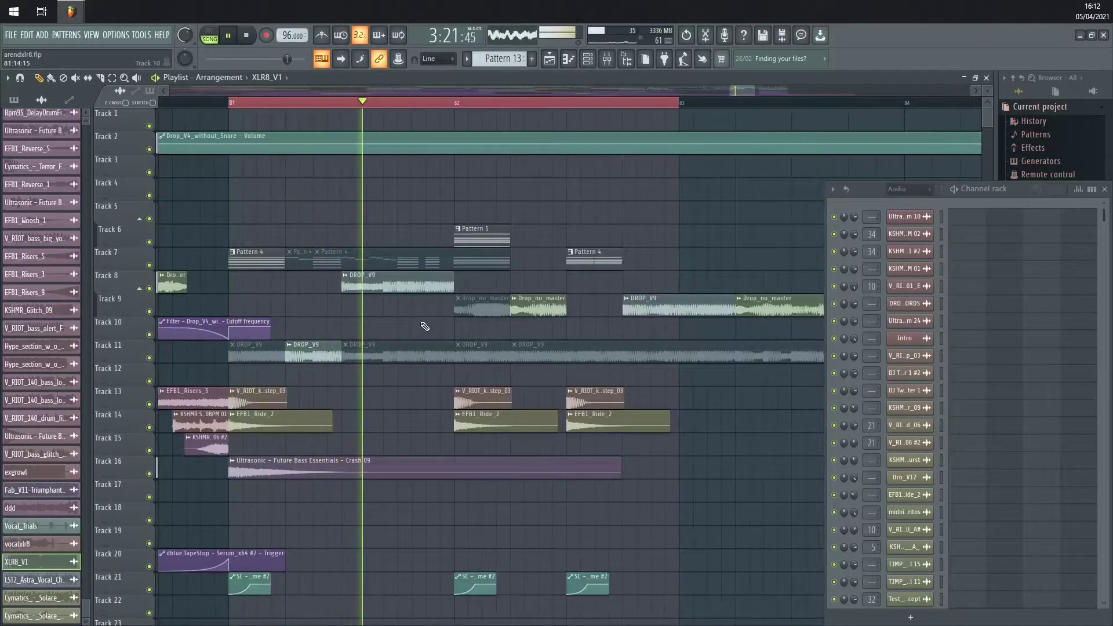
scroll(339, 302, "right", 1)
scroll(339, 302, "down", 1, "ctrl")
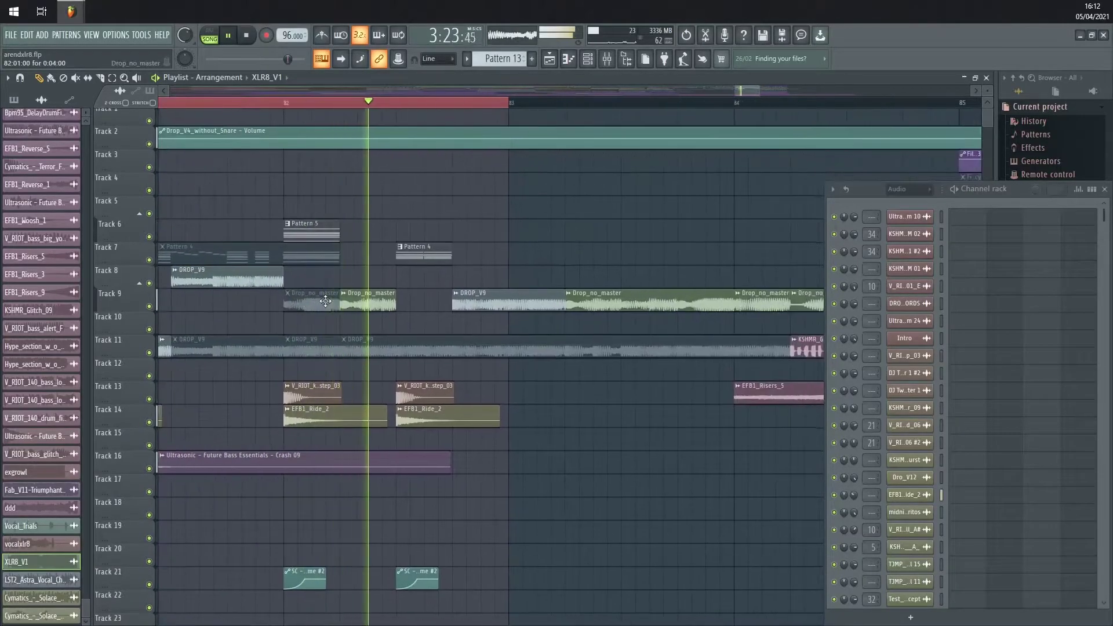
scroll(466, 317, "down", 2, "ctrl")
key("space")
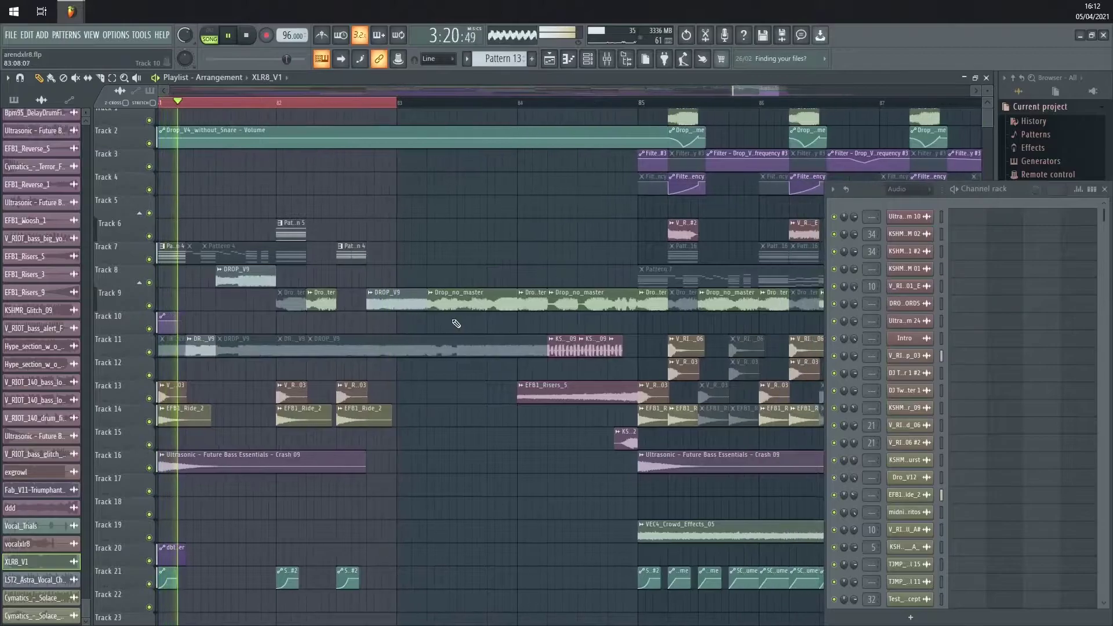
Clear the timeline selection, move the playhead to bar 83, and examine the clips leading to bar 85
left_click(397, 104)
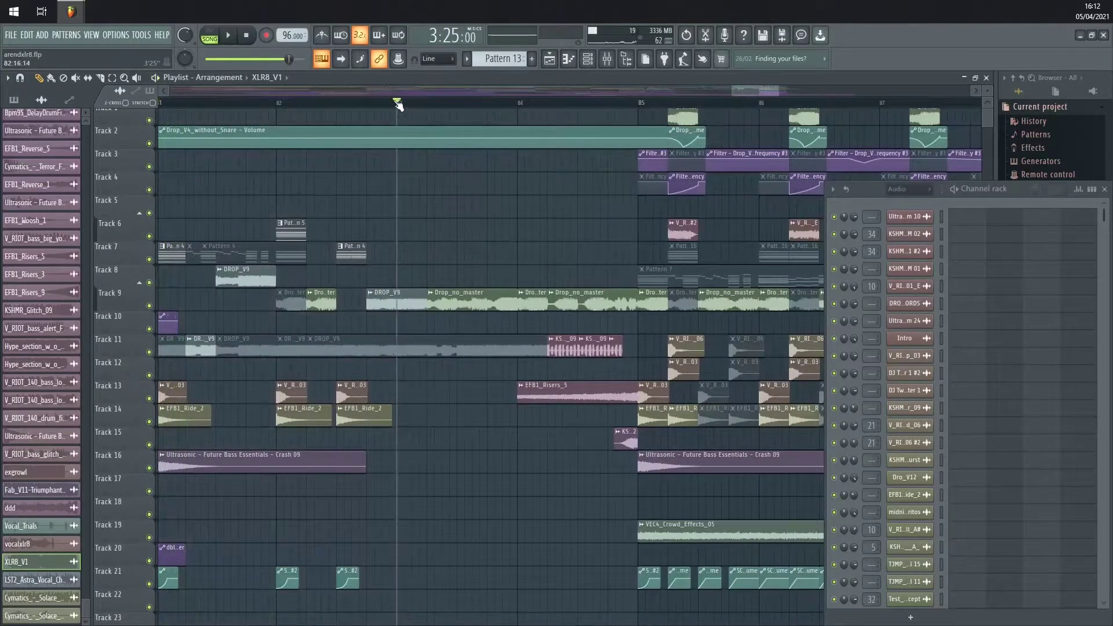
scroll(557, 278, "down", 2, "ctrl")
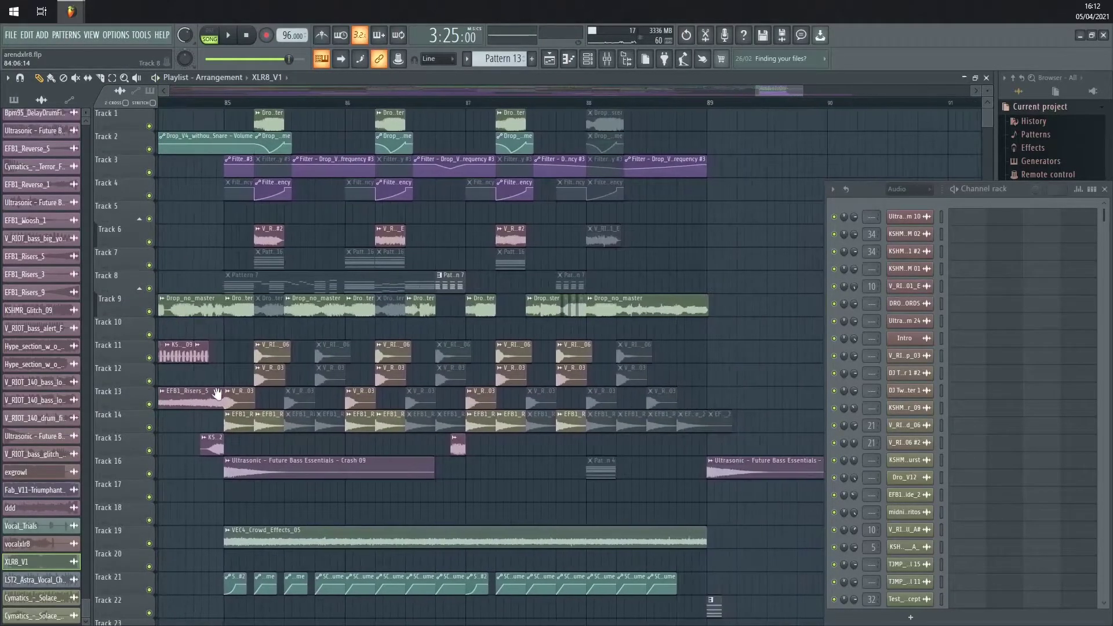
scroll(556, 359, "up", 2, "ctrl")
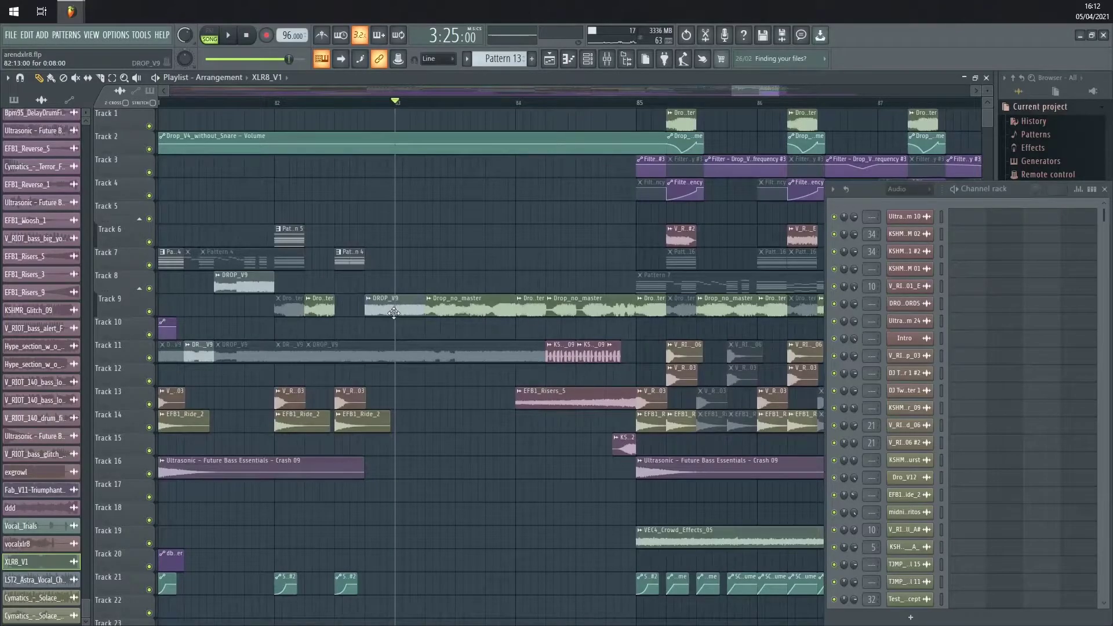
scroll(585, 264, "up", 3, "ctrl")
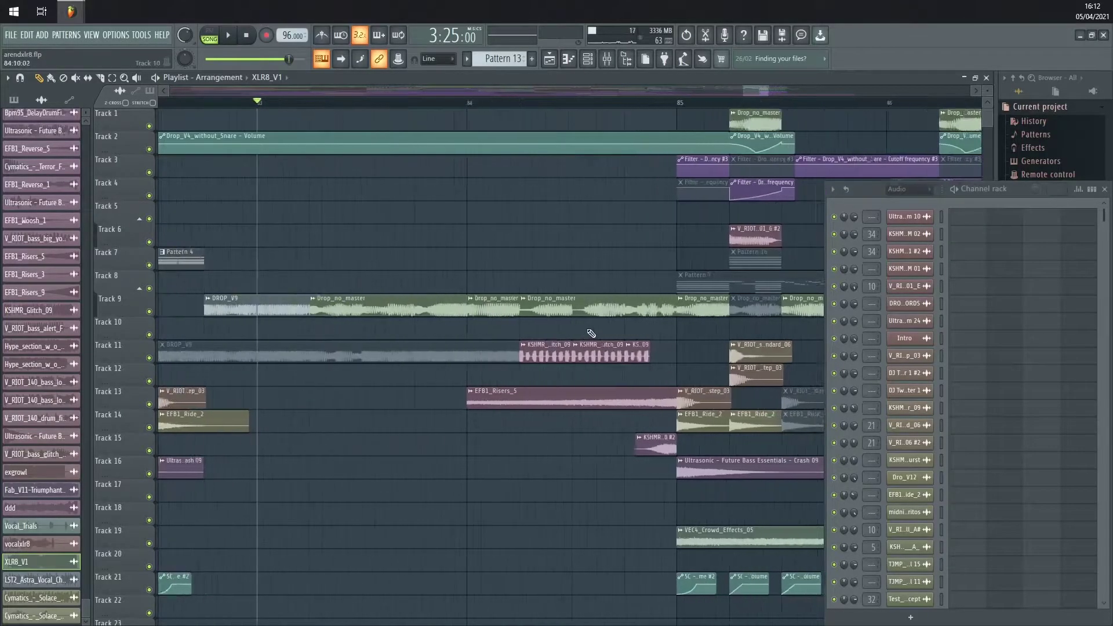
Select the Drop_no_master clips between bars 84 and 85 on Track 9, and play from bar 83
left_click_drag(503, 270, 618, 318)
scroll(438, 286, "down", 4, "ctrl")
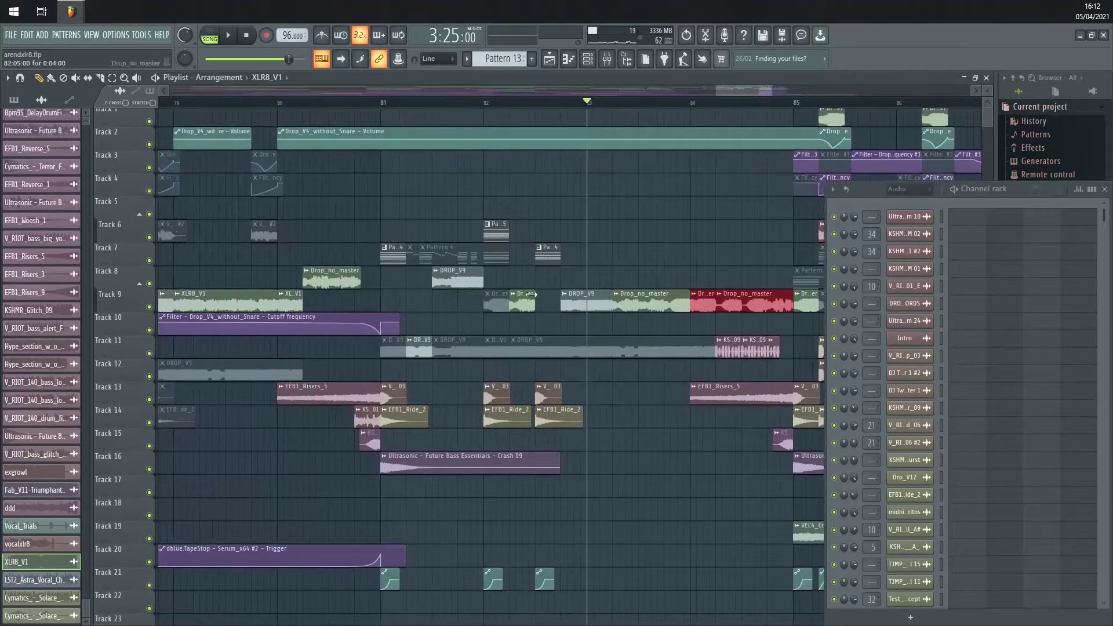
key("space")
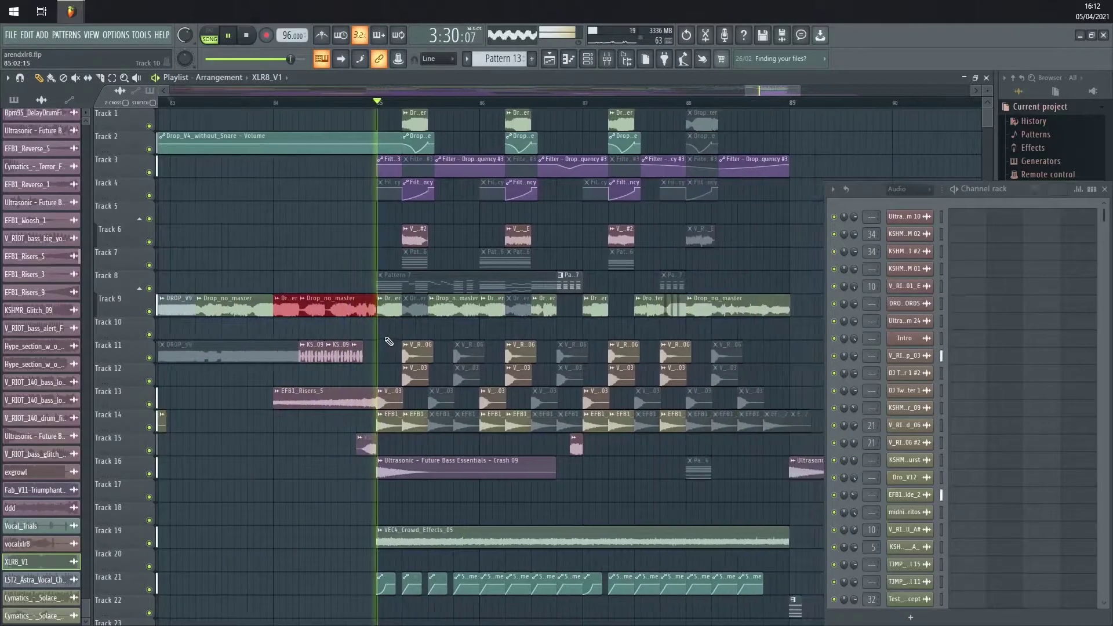
Stop playback, place the playhead at bar 85, and bring the section up to bar 89 into view
left_click(382, 103)
key("space")
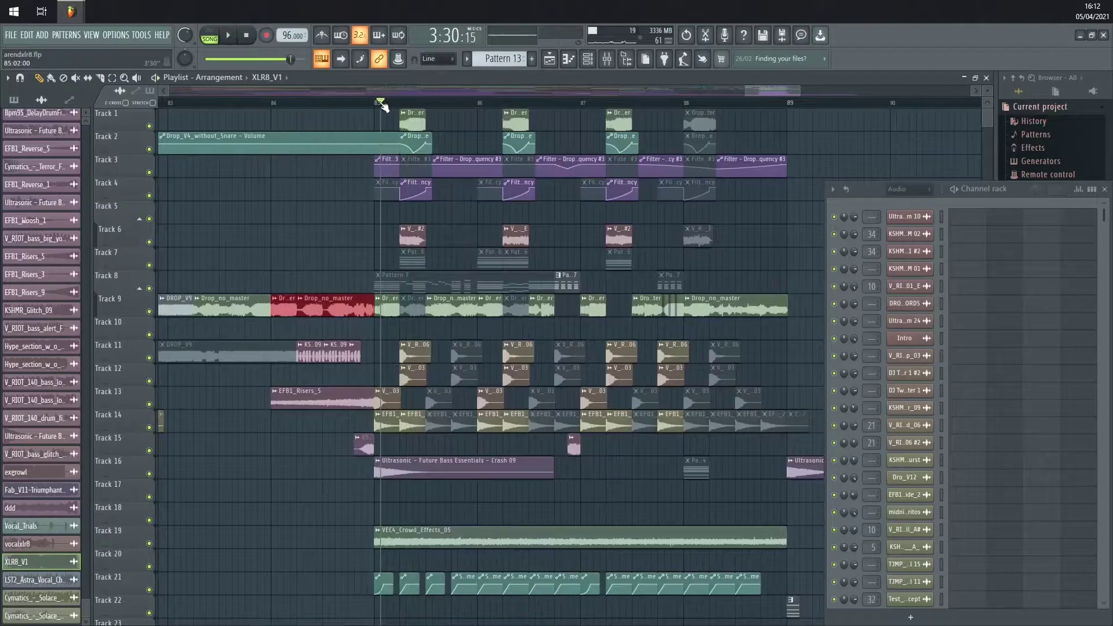
scroll(416, 339, "down", 3, "ctrl")
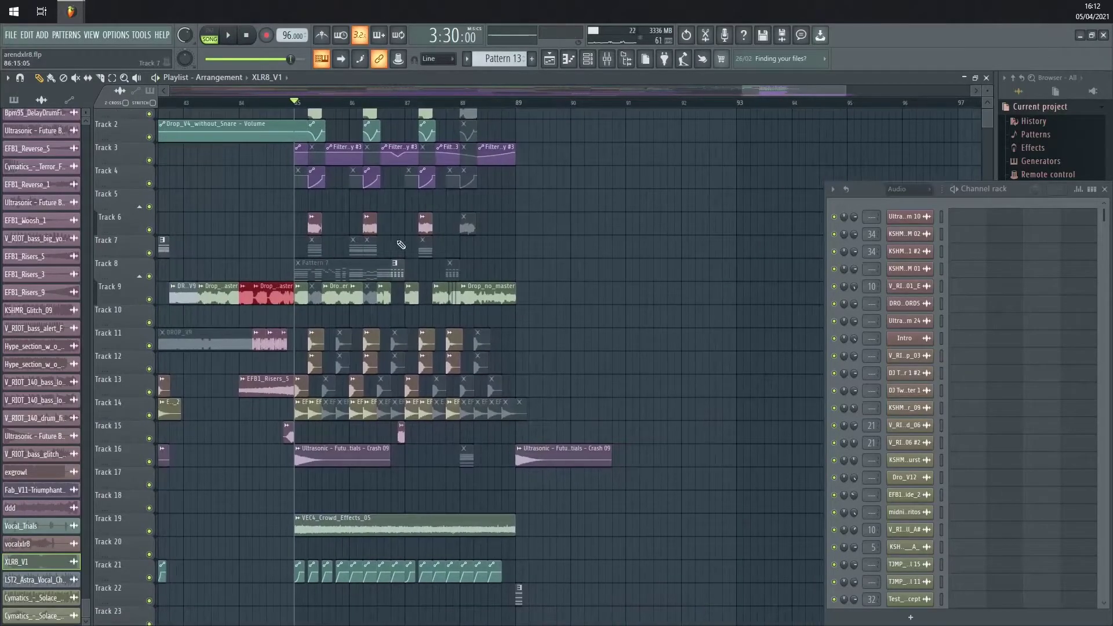
Go back through the arrangement to bar 61 and play the start of the build-up
scroll(308, 229, "left", 4)
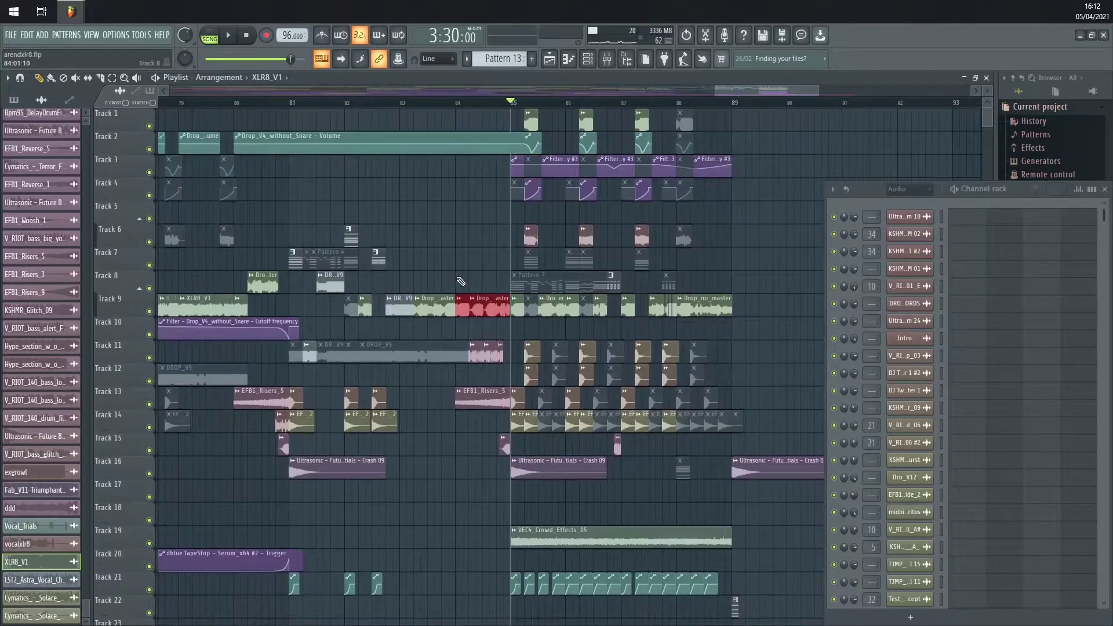
scroll(555, 305, "down", 4)
left_click_drag(393, 360, 742, 342)
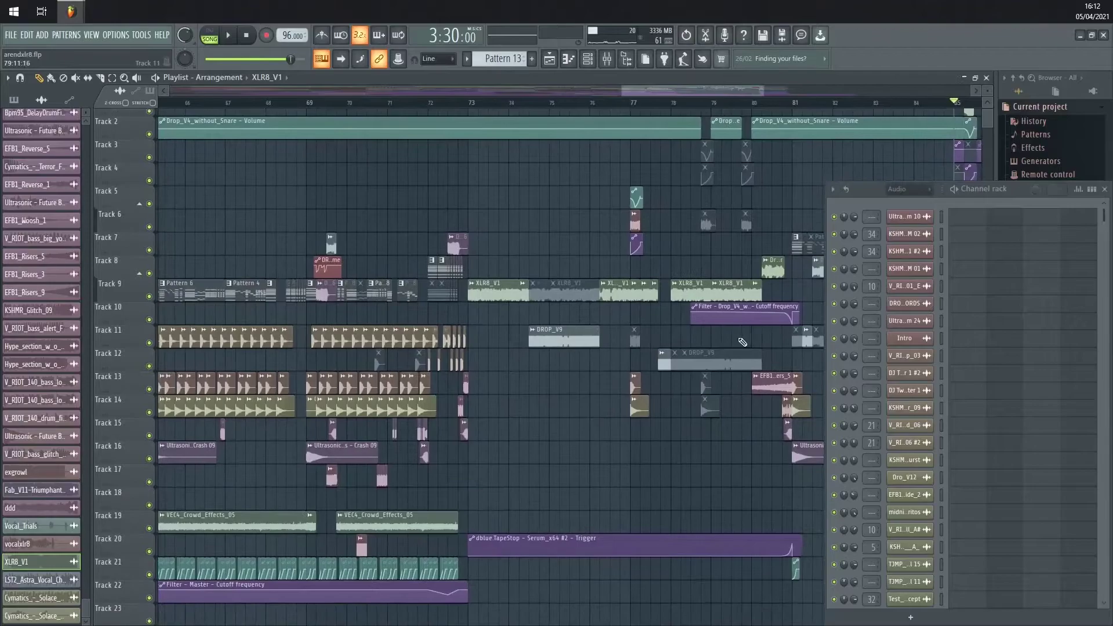
left_click_drag(339, 284, 526, 255)
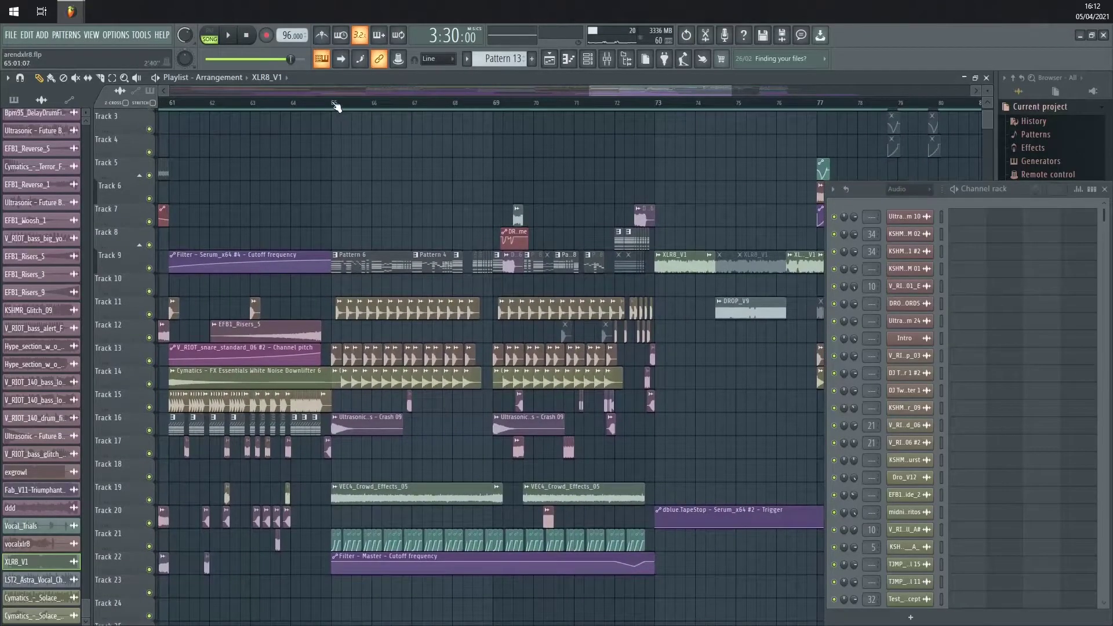
left_click_drag(351, 208, 493, 207)
left_click(313, 107)
key("space")
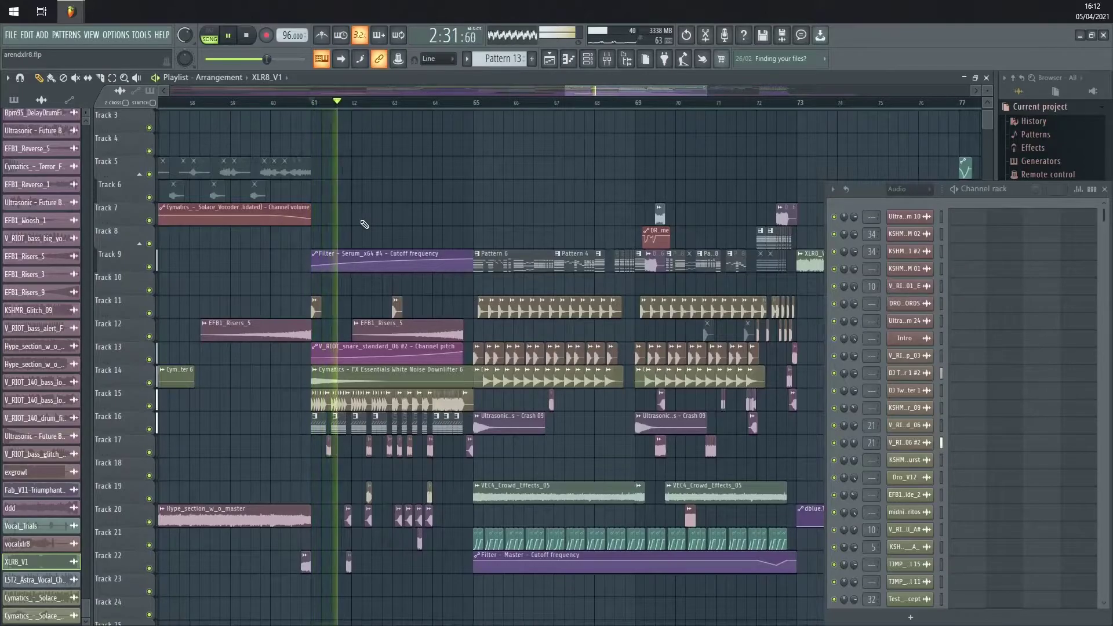
key("space")
Play the final drop from bar 85, then solo tracks 6 and 8 to hear their bass clips alone
scroll(337, 111, "right", 5)
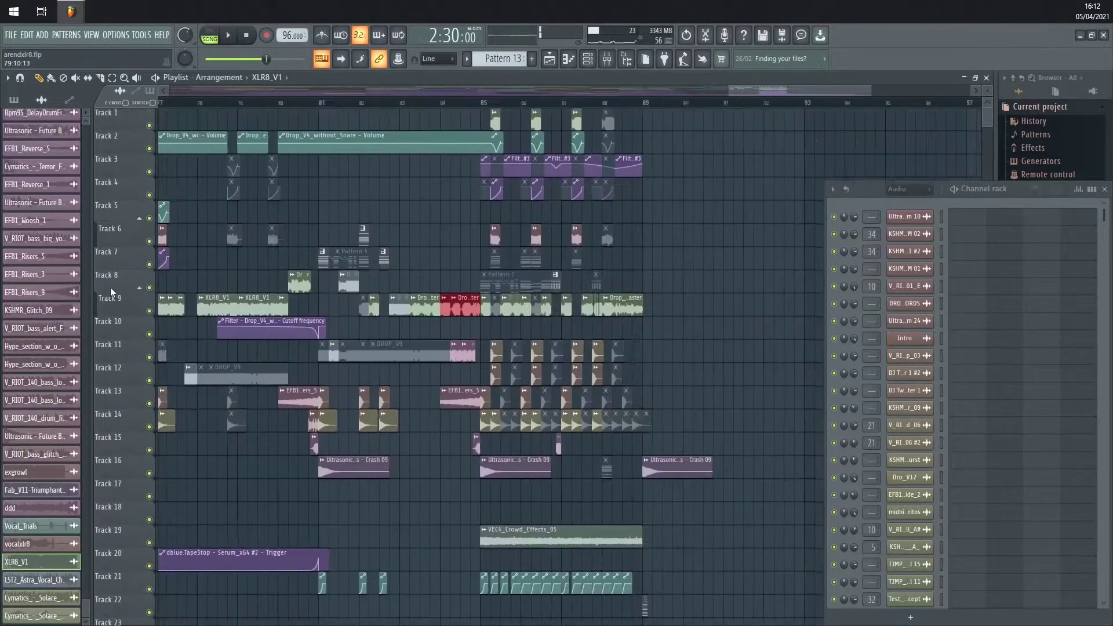
scroll(373, 309, "up", 3)
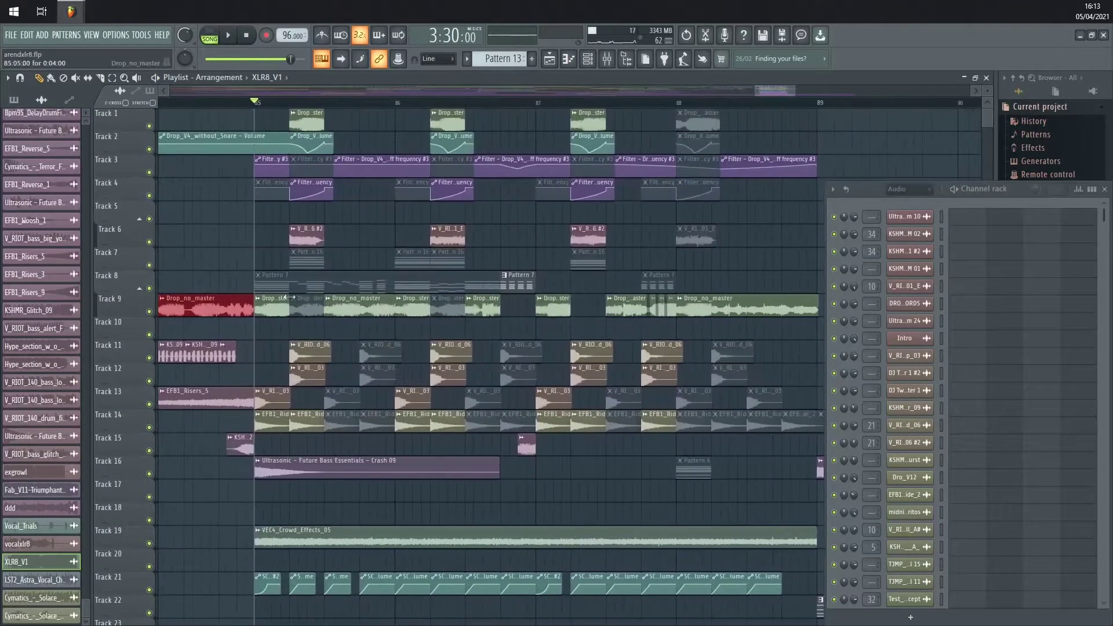
key("space")
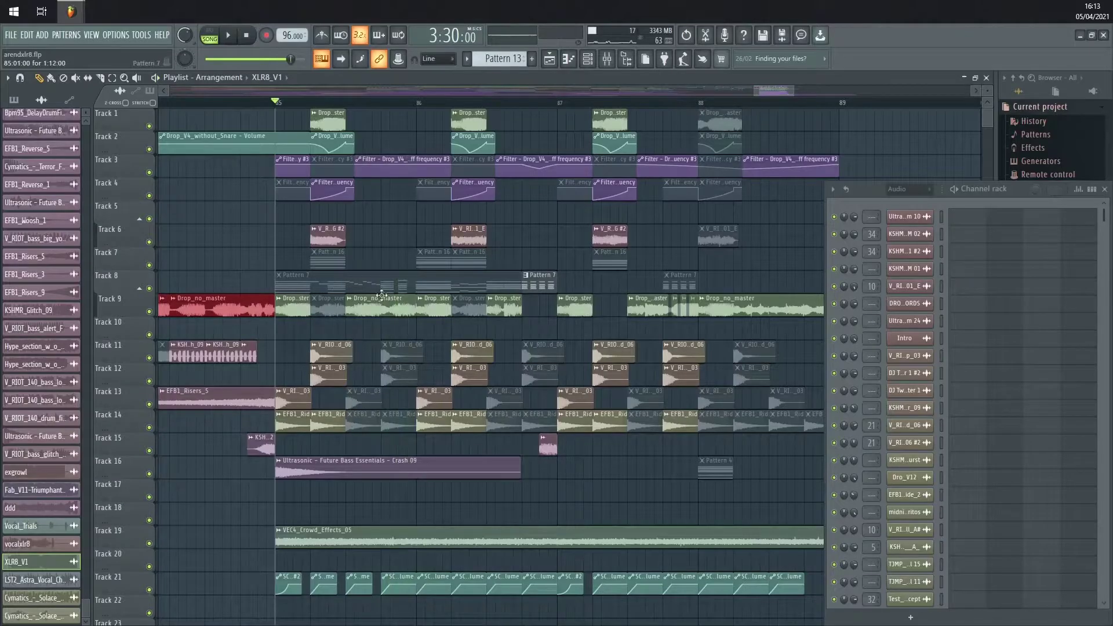
right_click(149, 242)
key("space")
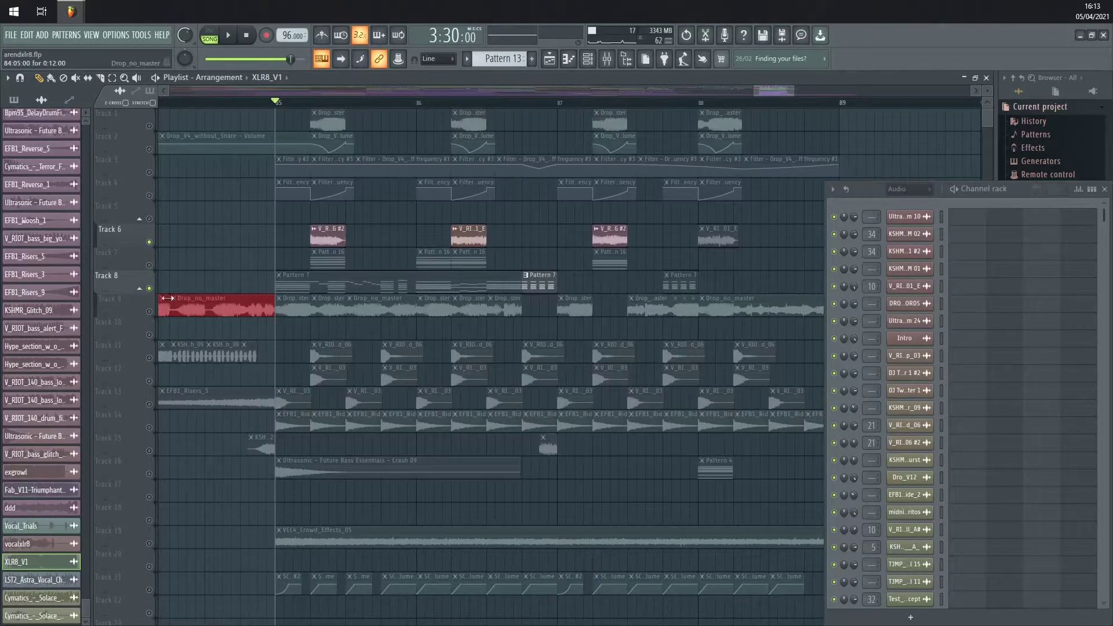
Turn off the solo so all tracks sound, and play the full drop from bar 85
right_click(149, 288)
key("space")
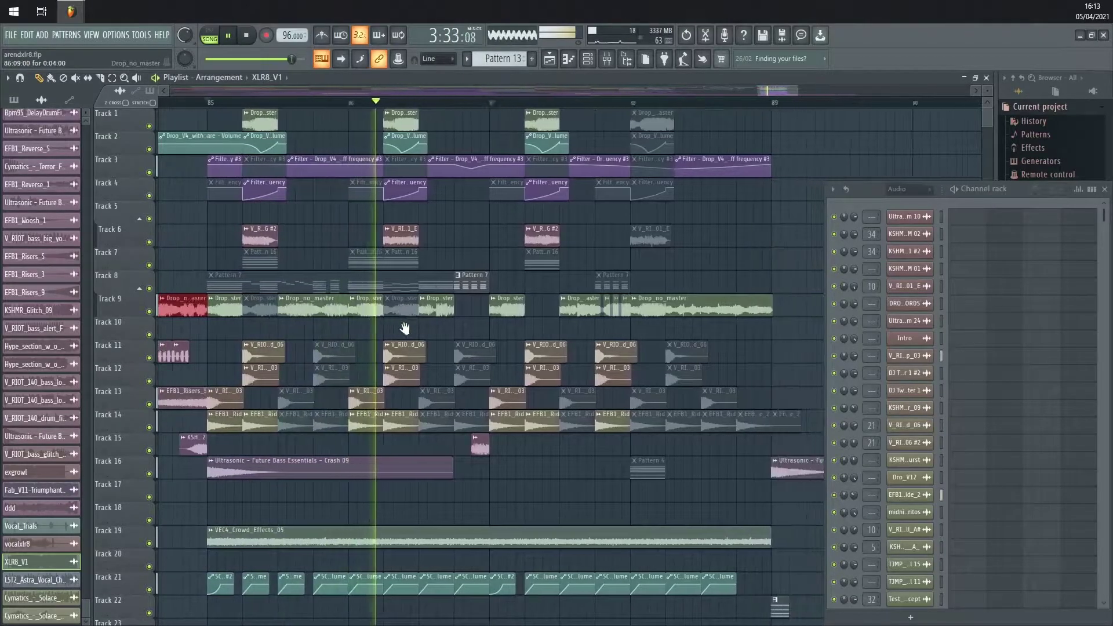
key("space")
Play the Pattern 7 fill on track 8 from bar 86, step 13
scroll(406, 243, "right", 2)
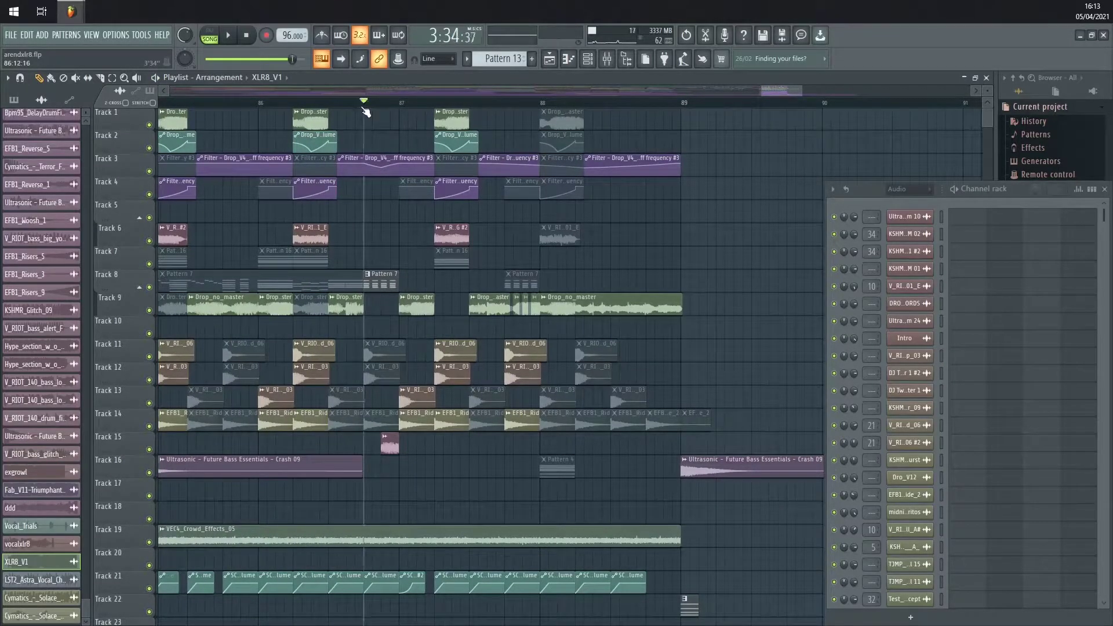
scroll(406, 255, "up", 3)
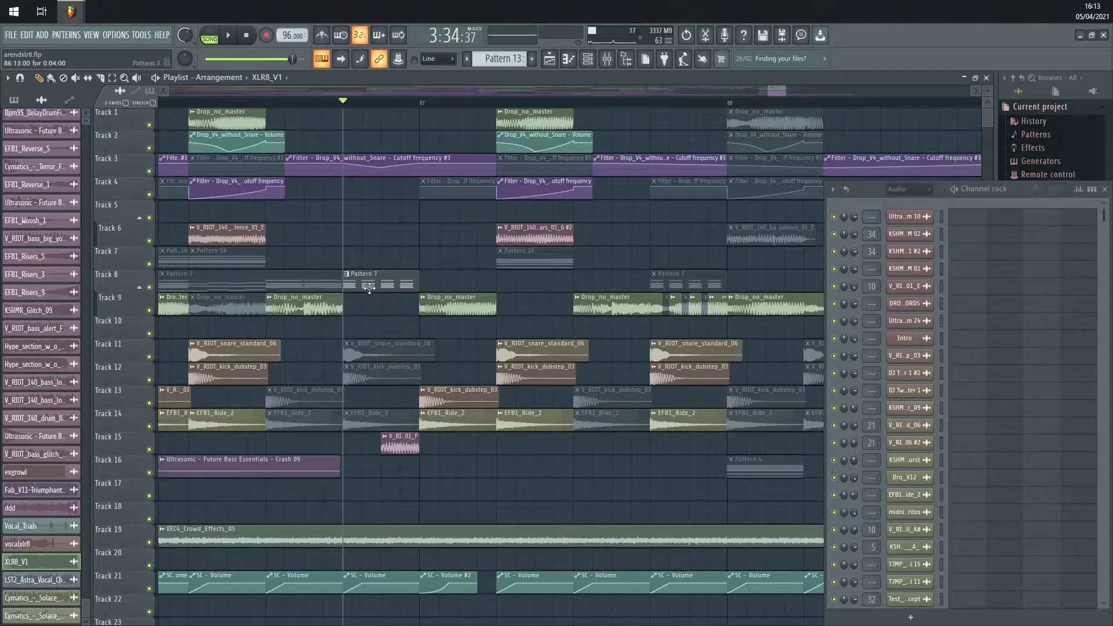
key("space")
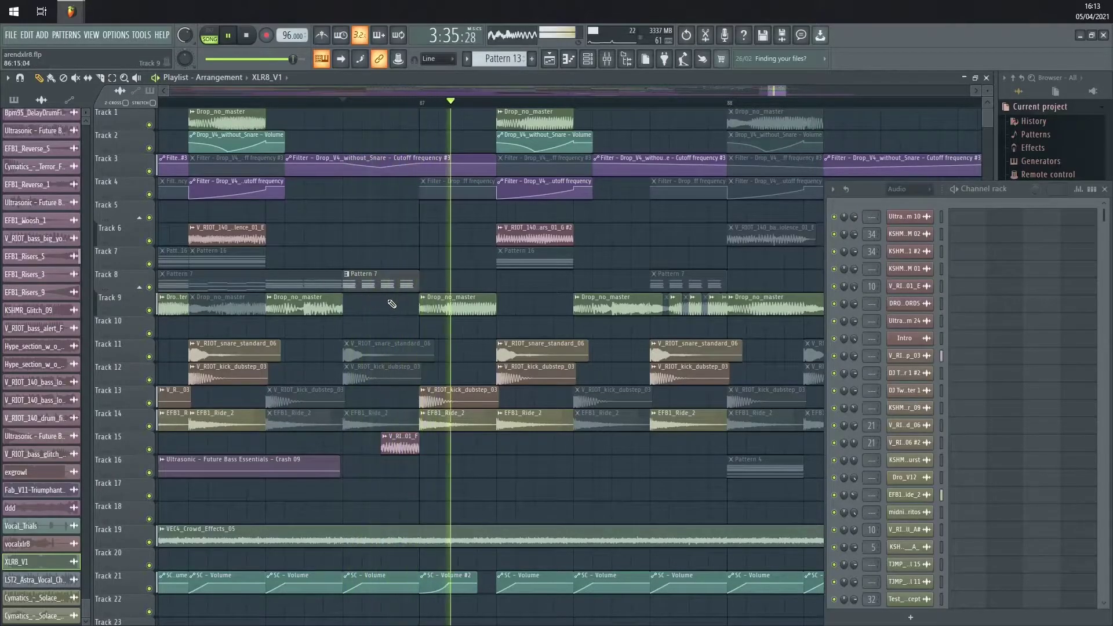
key("space")
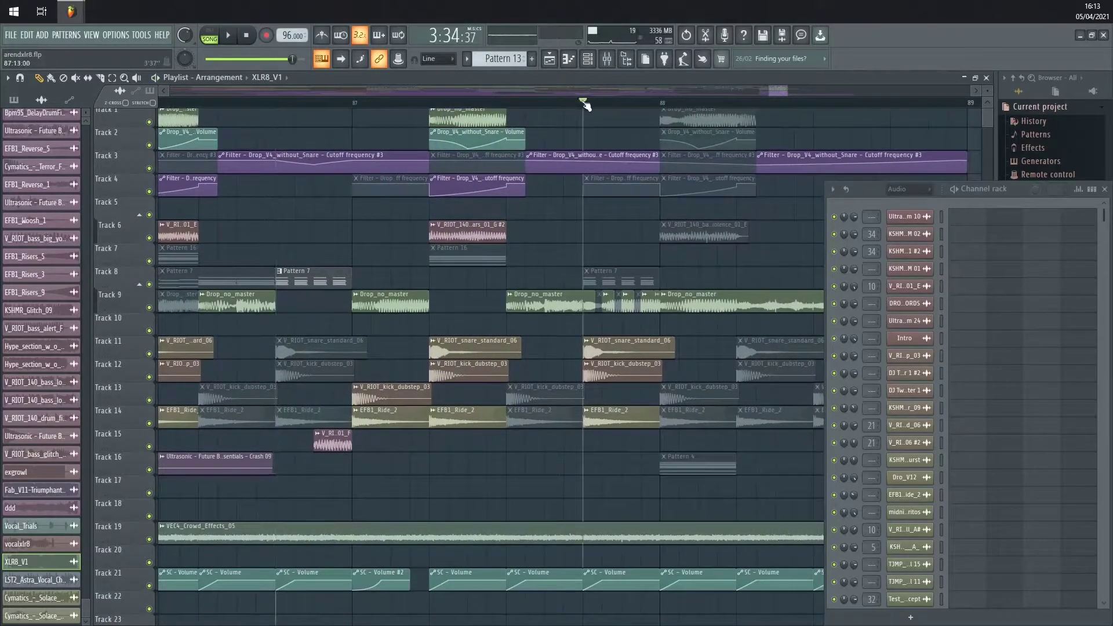
Play the drop's closing section from bar 87 to the end of the Drop_no_master clip at bar 89
key("space")
scroll(418, 319, "down", 4)
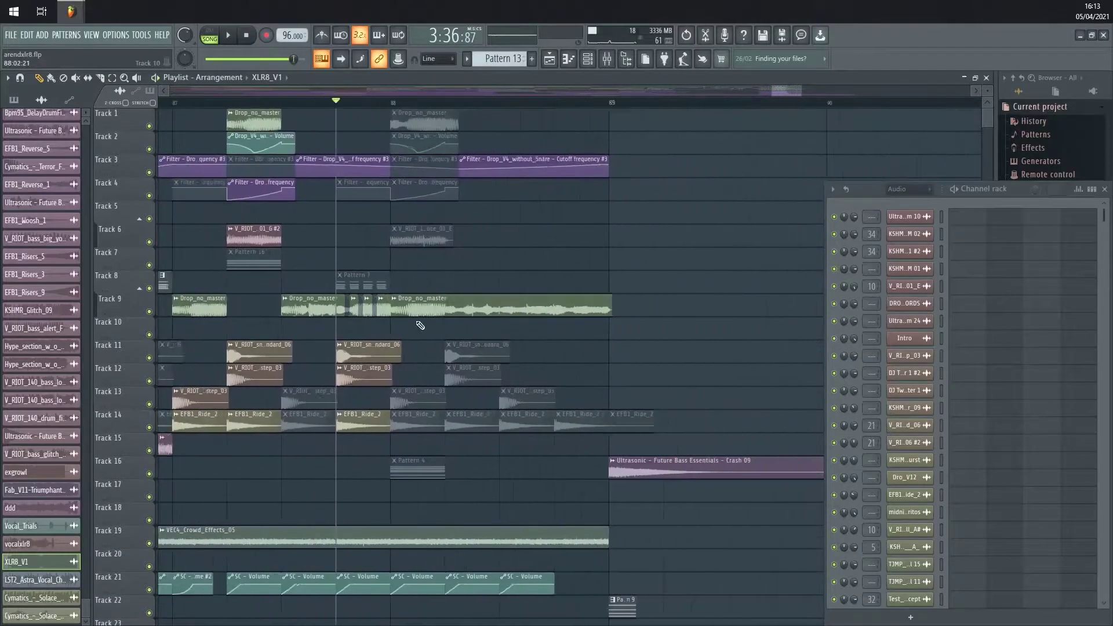
scroll(392, 309, "down", 3)
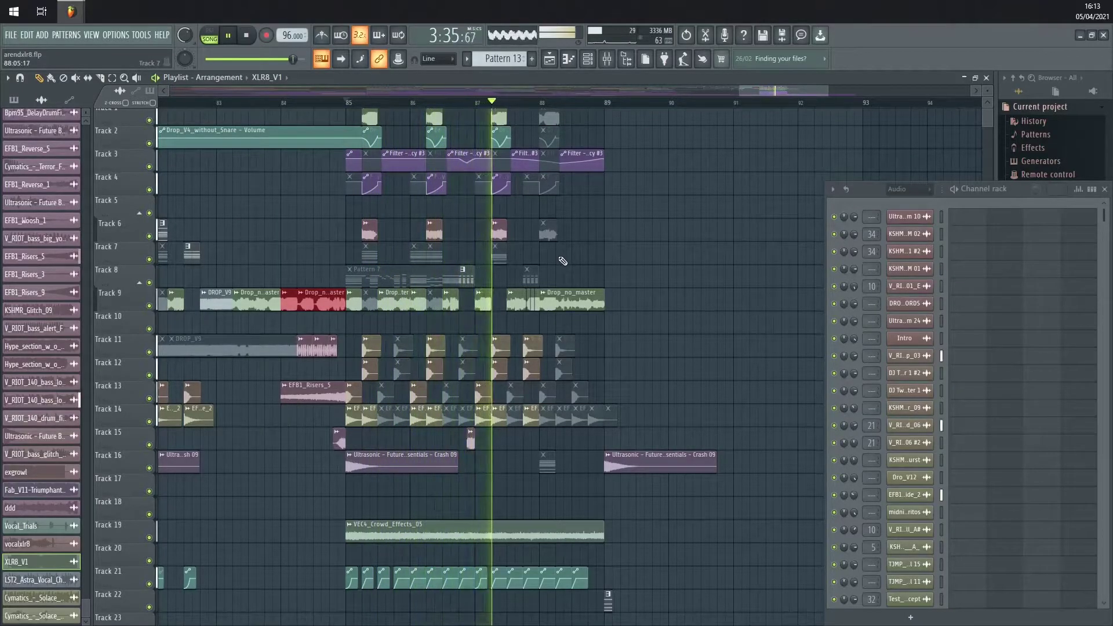
scroll(562, 261, "up", 3)
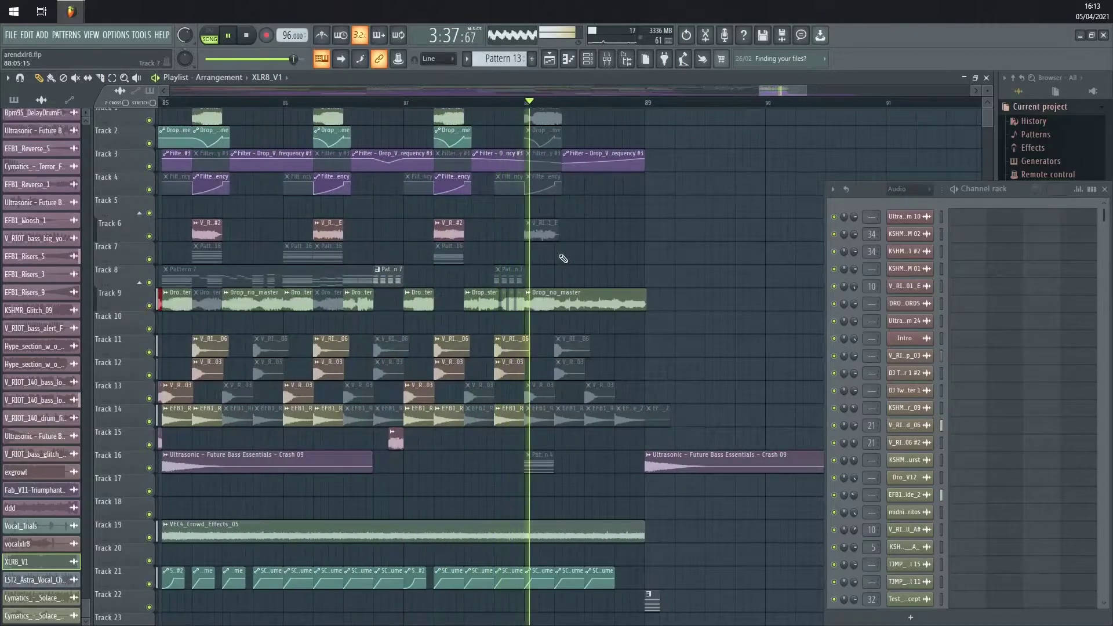
left_click_drag(563, 257, 493, 319)
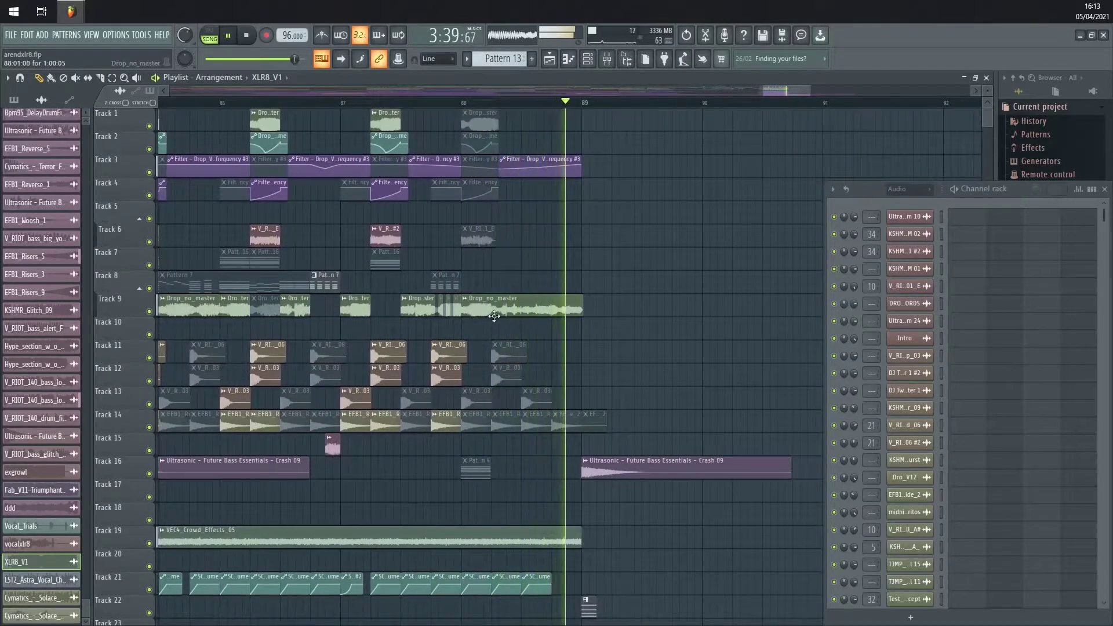
key("space")
Solo tracks 43 and 44 and play their riser and crash clips around bar 89
left_click_drag(598, 302, 422, 146)
left_click_drag(155, 427, 167, 282)
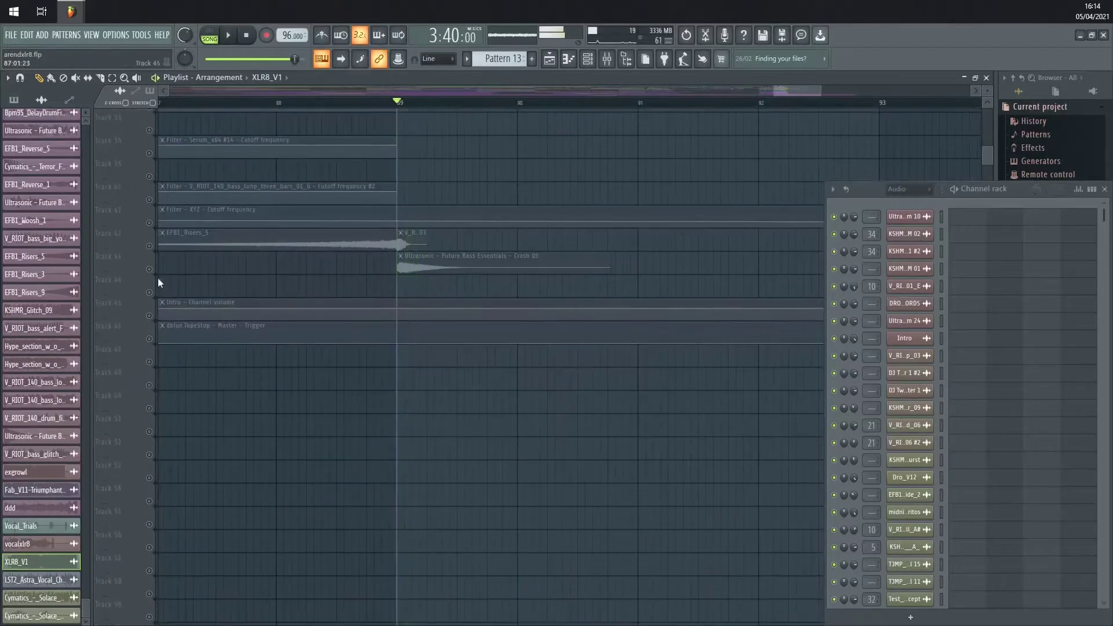
left_click(148, 246)
key("space")
scroll(375, 466, "down", 3)
scroll(374, 466, "down", 6)
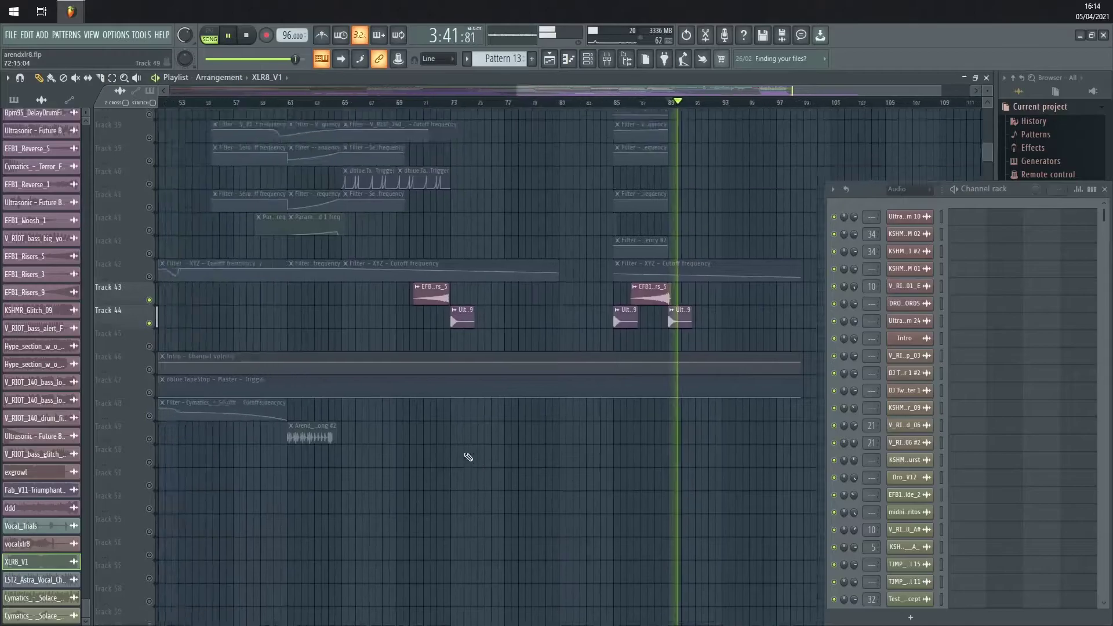
key("space")
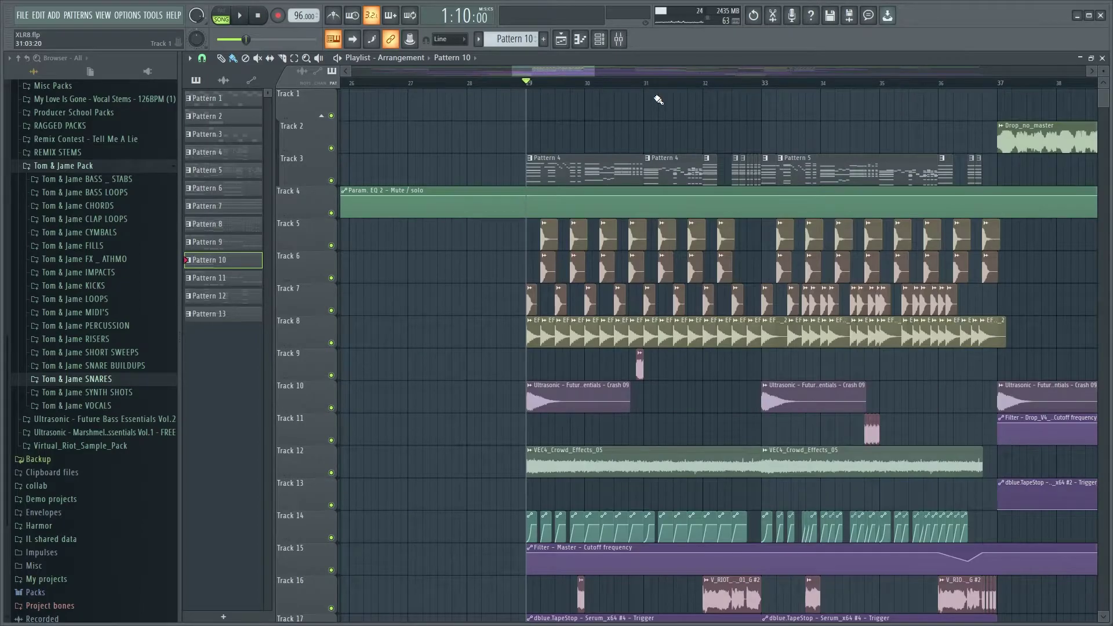
In the XLR8.flp project, play the first drop from bar 29, then isolate drum tracks 5 to 8 and add the crash, crowd and sidechain tracks
key("space")
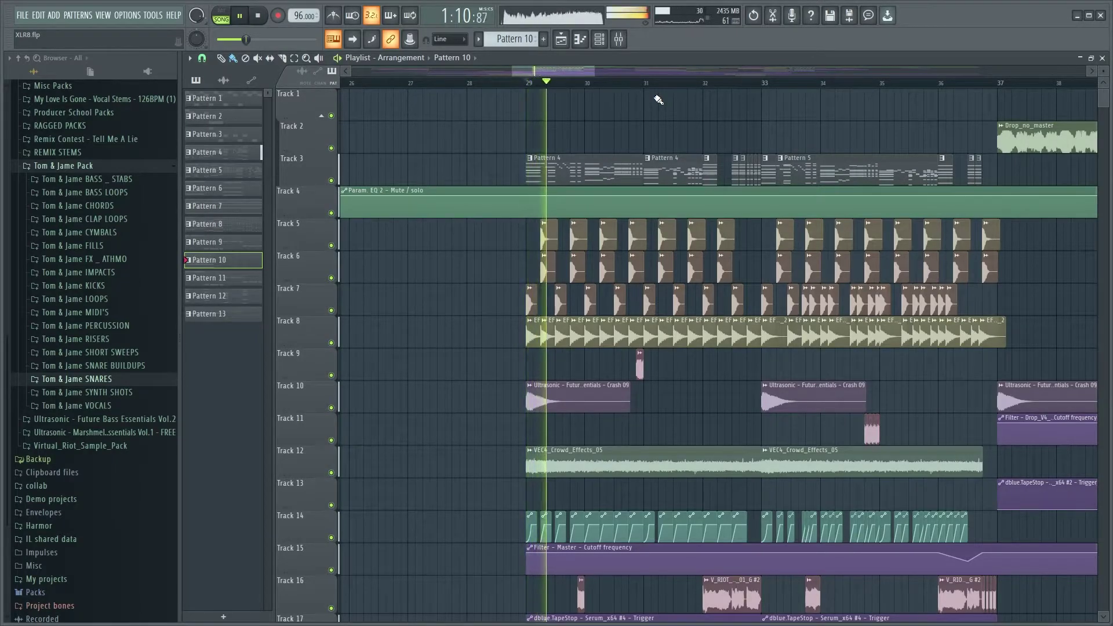
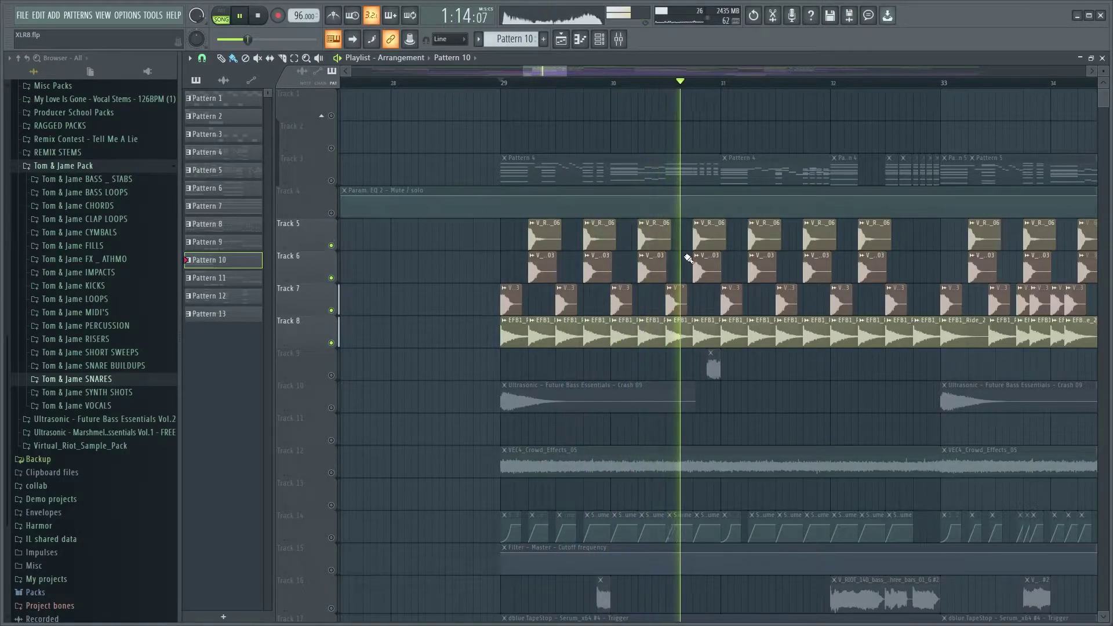
key("space")
scroll(601, 361, "down", 3)
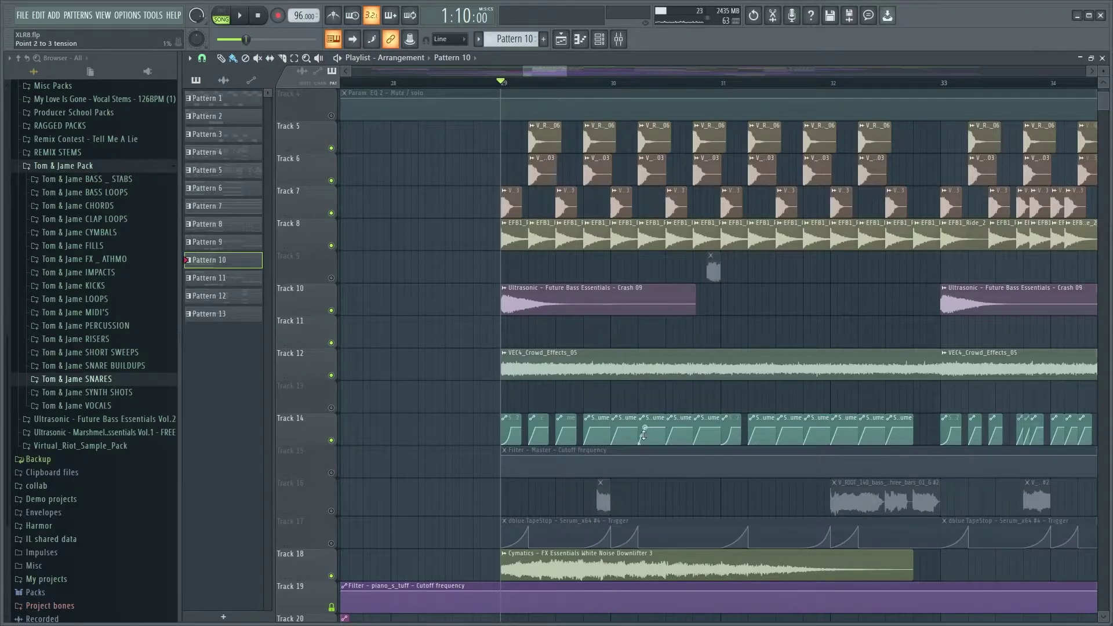
key("space")
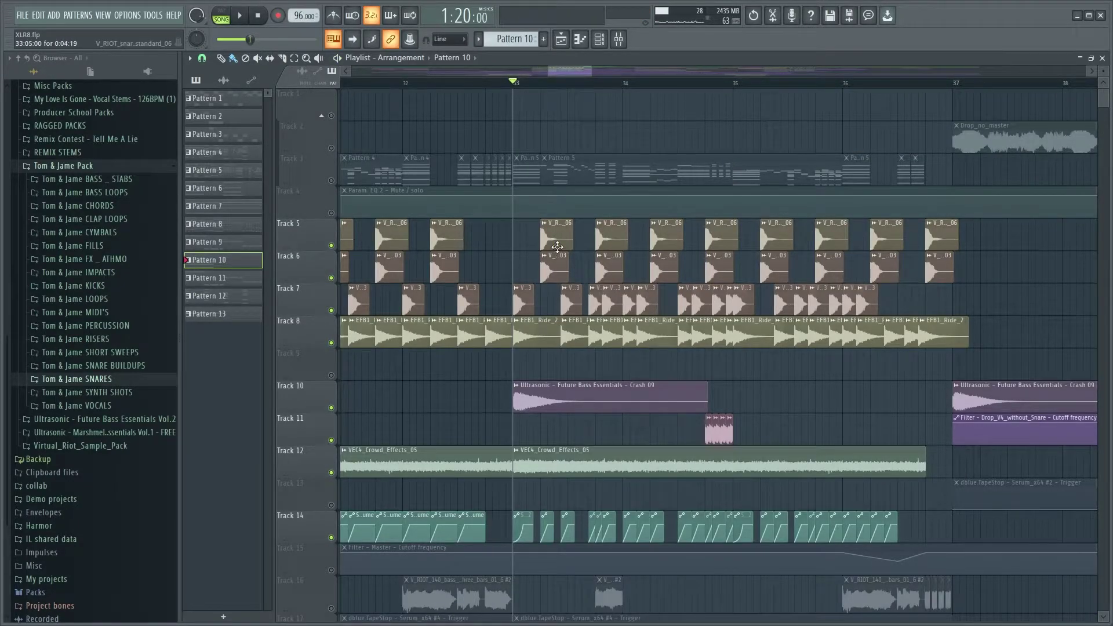
key("space")
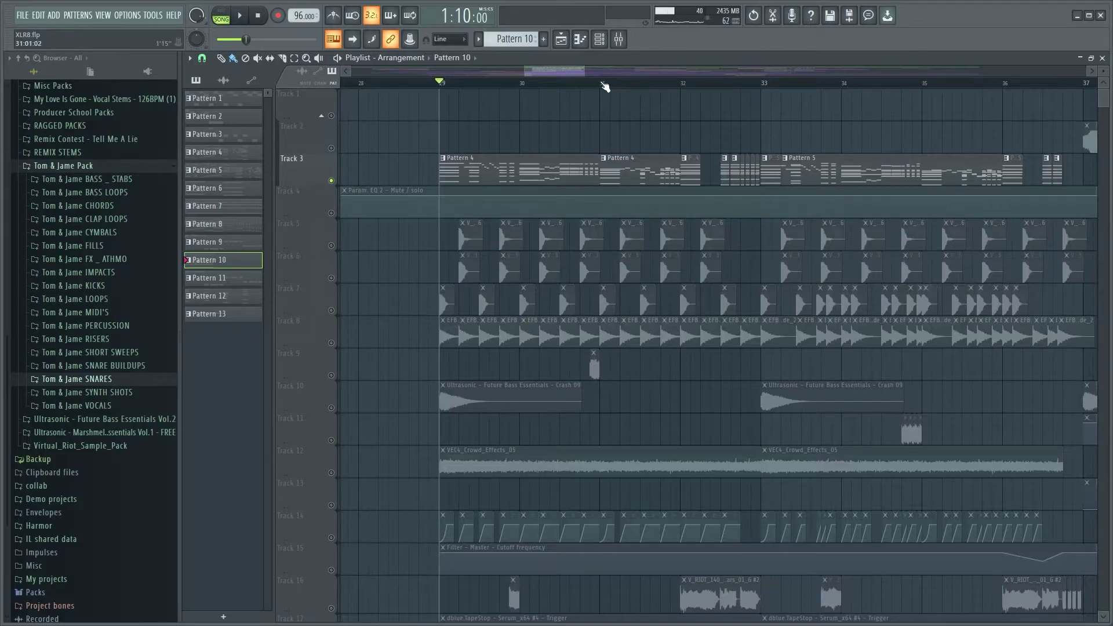
Solo track 3 and play Pattern 4, then audition its individual Serum layers in the piano roll and return to the playlist
key("space")
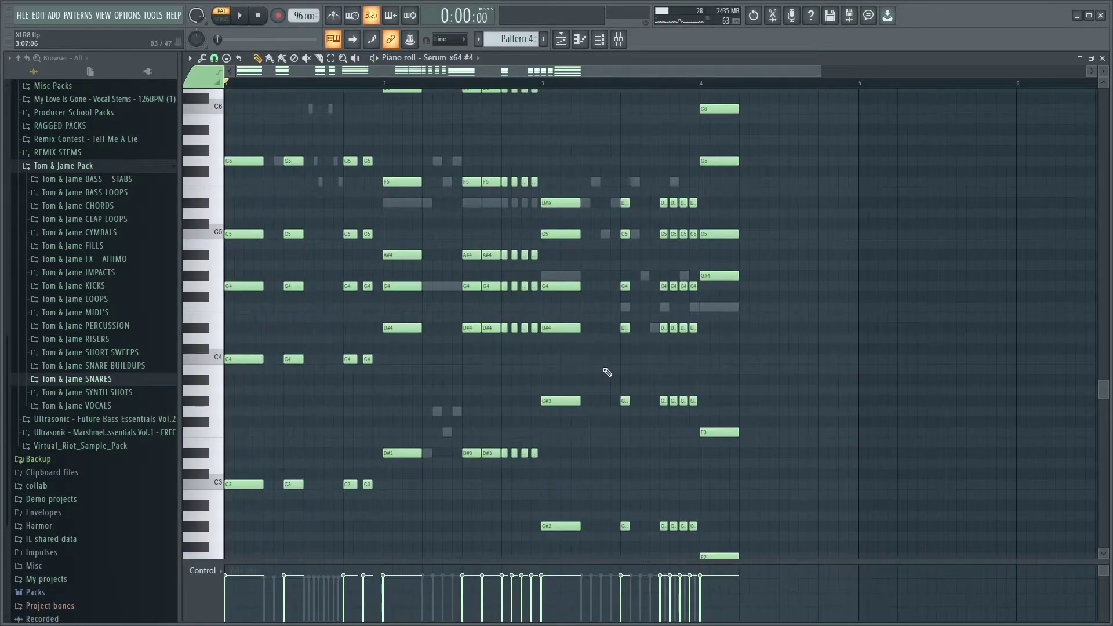
key("space")
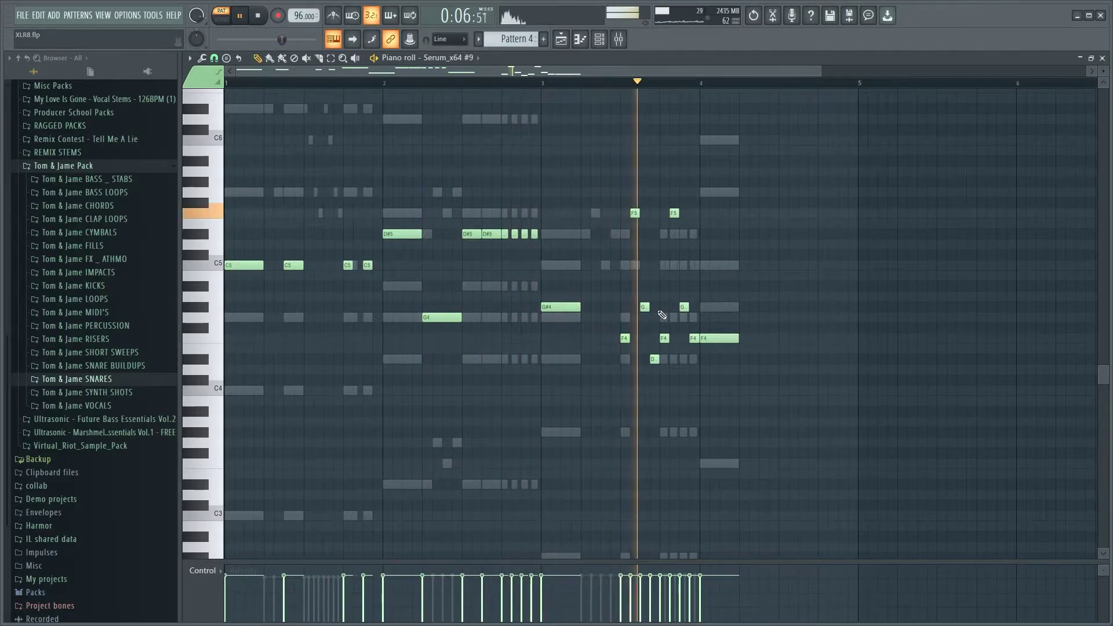
key("space")
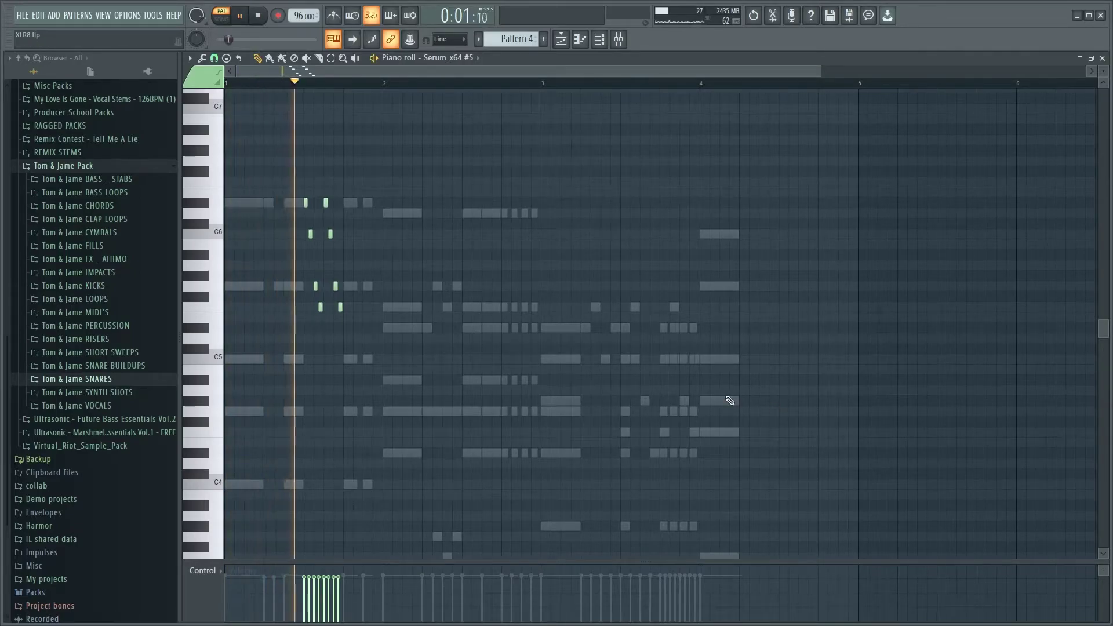
key("space")
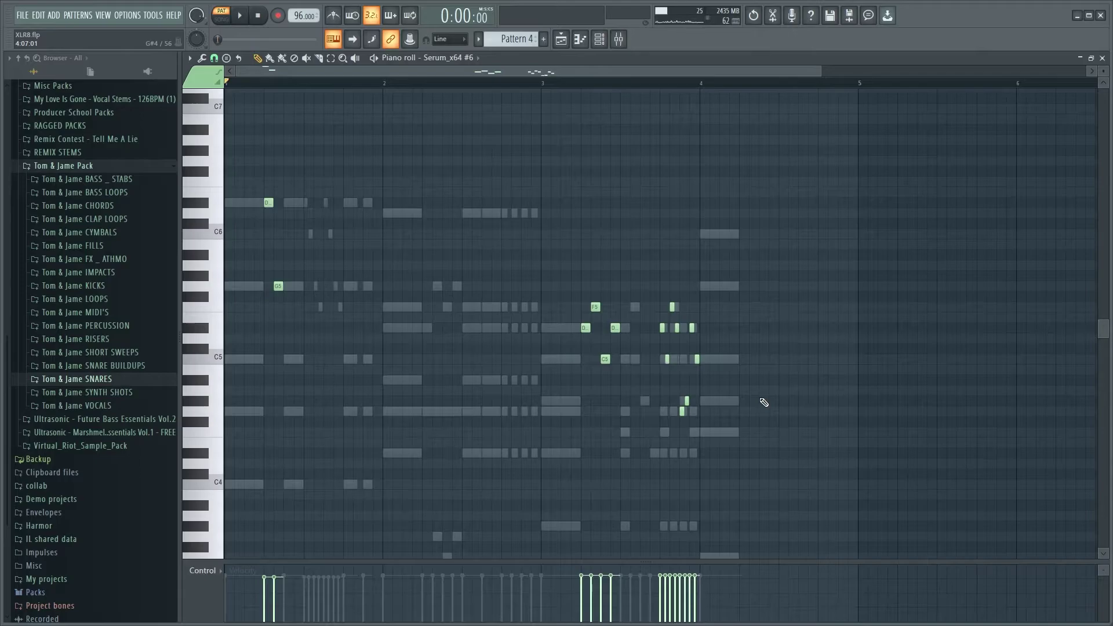
left_click(577, 84)
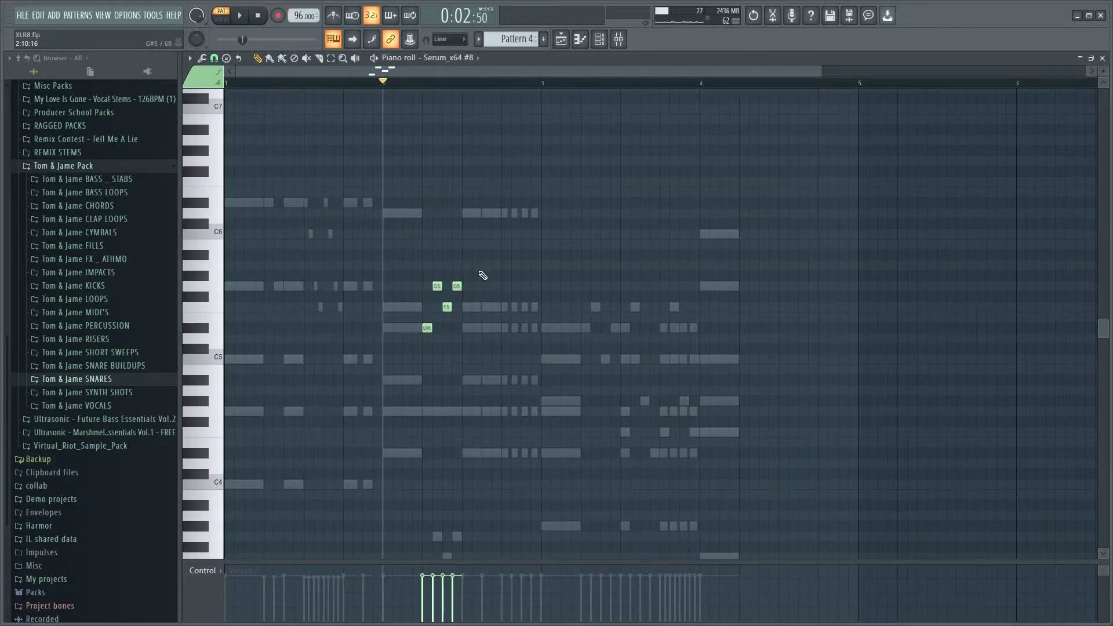
key("space")
key("F6")
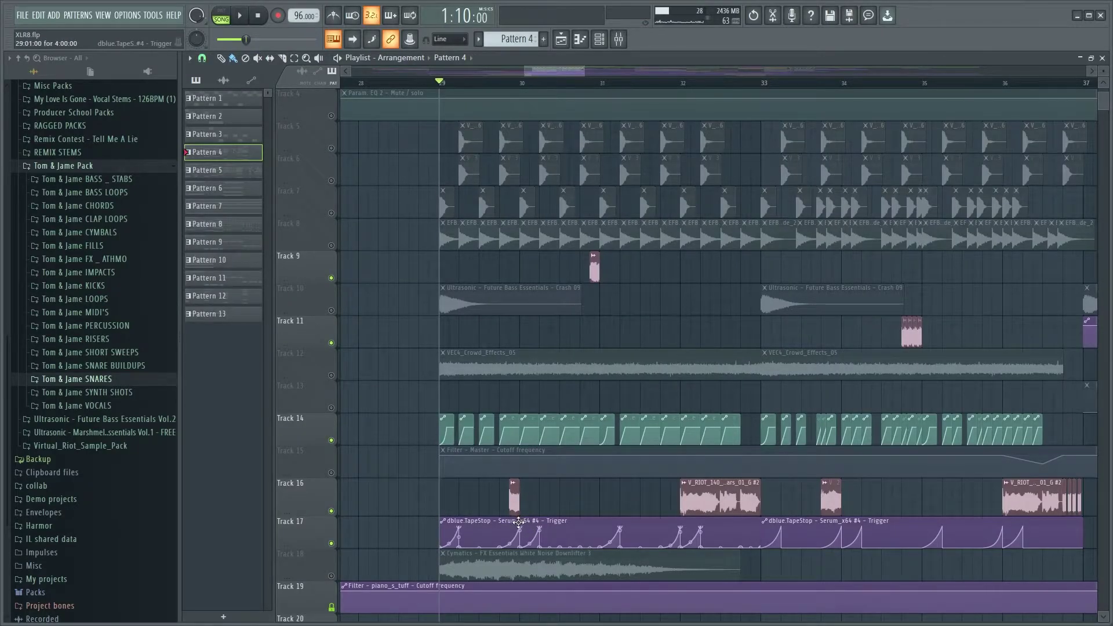
Play the build-up from bar 61 with the riser and downlifter tracks isolated, then the snare roll and its pitch automation
scroll(630, 367, "up", 1)
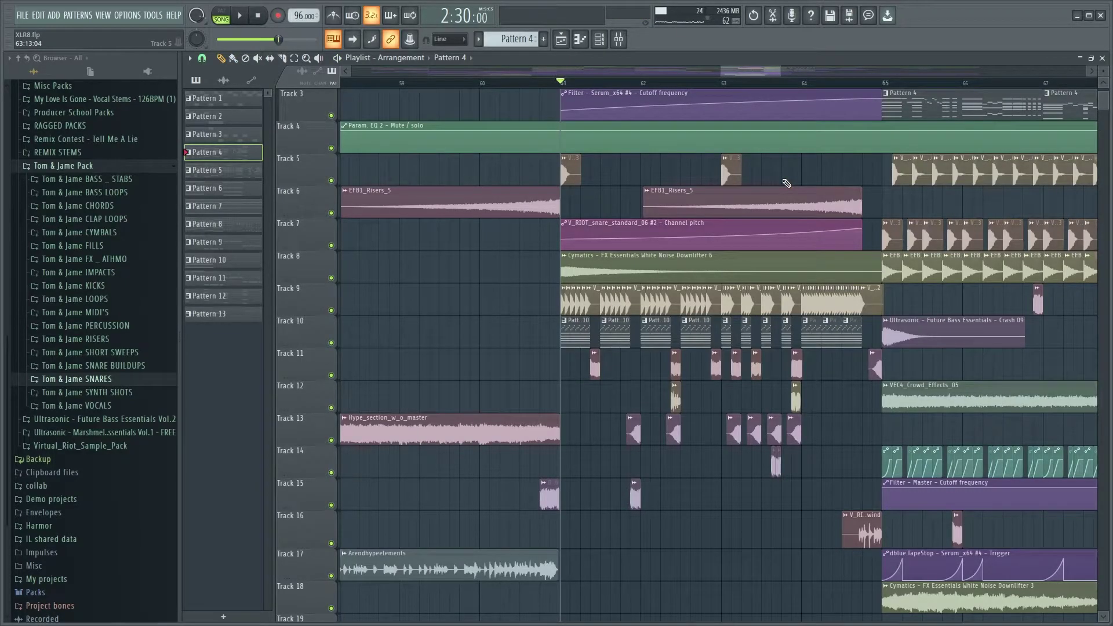
key("space")
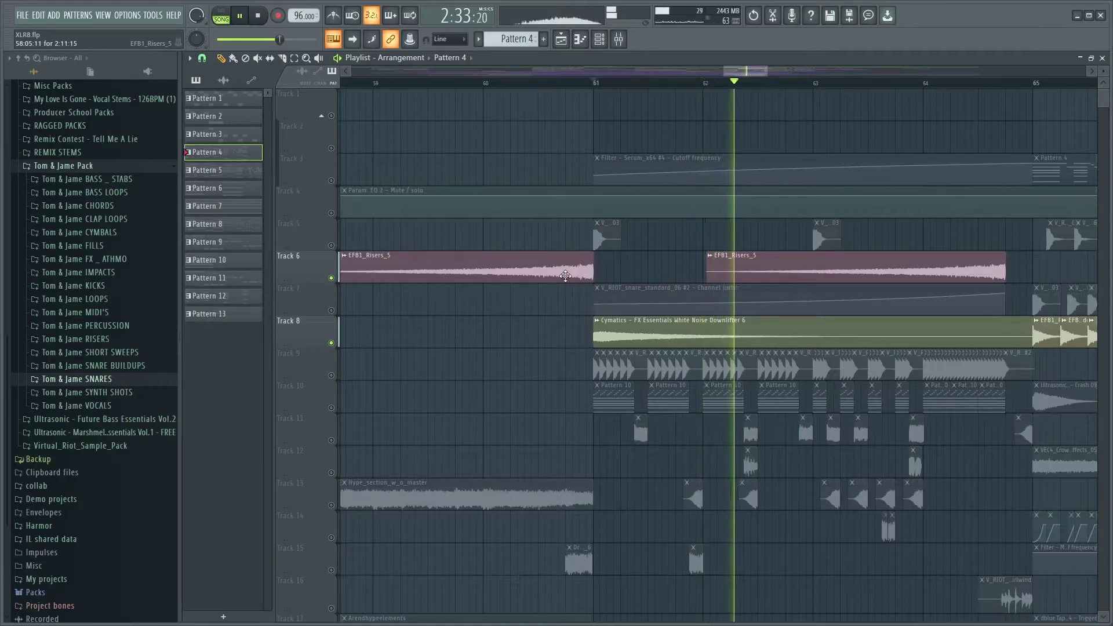
left_click(949, 84)
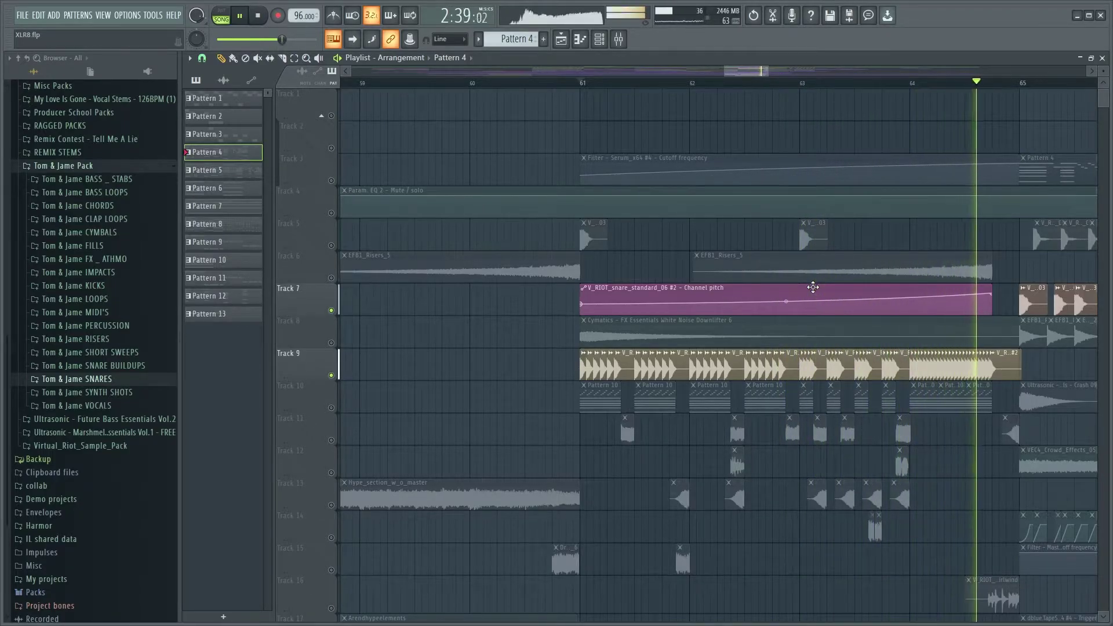
key("space")
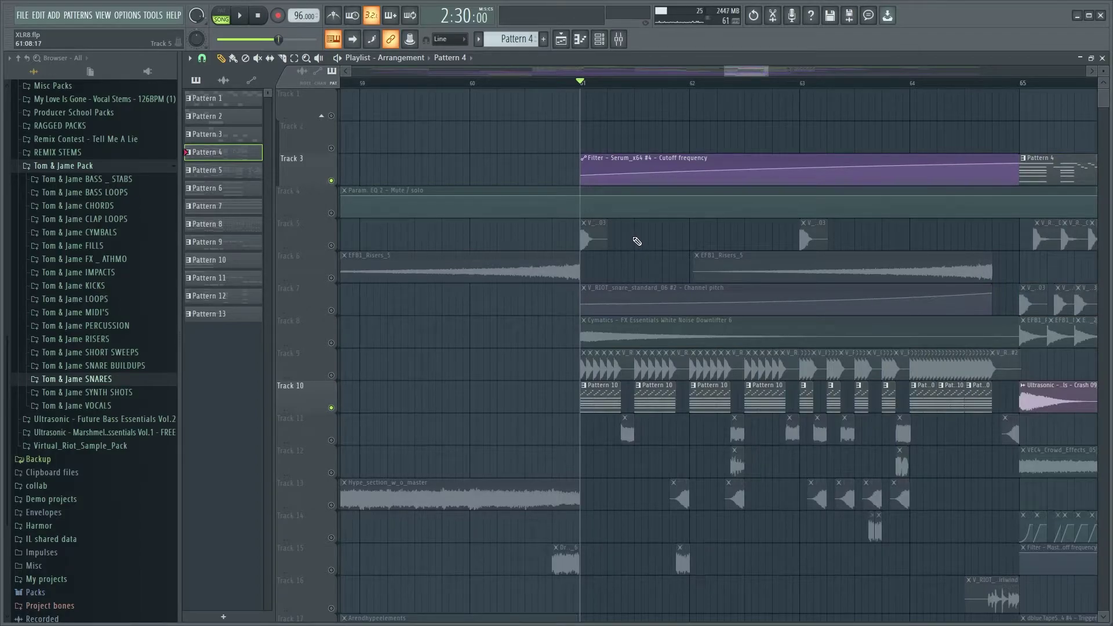
Play the build-up from bar 61 with tracks 3 and 10 isolated, then audition Pattern 10's Serum notes in the piano roll
key("space")
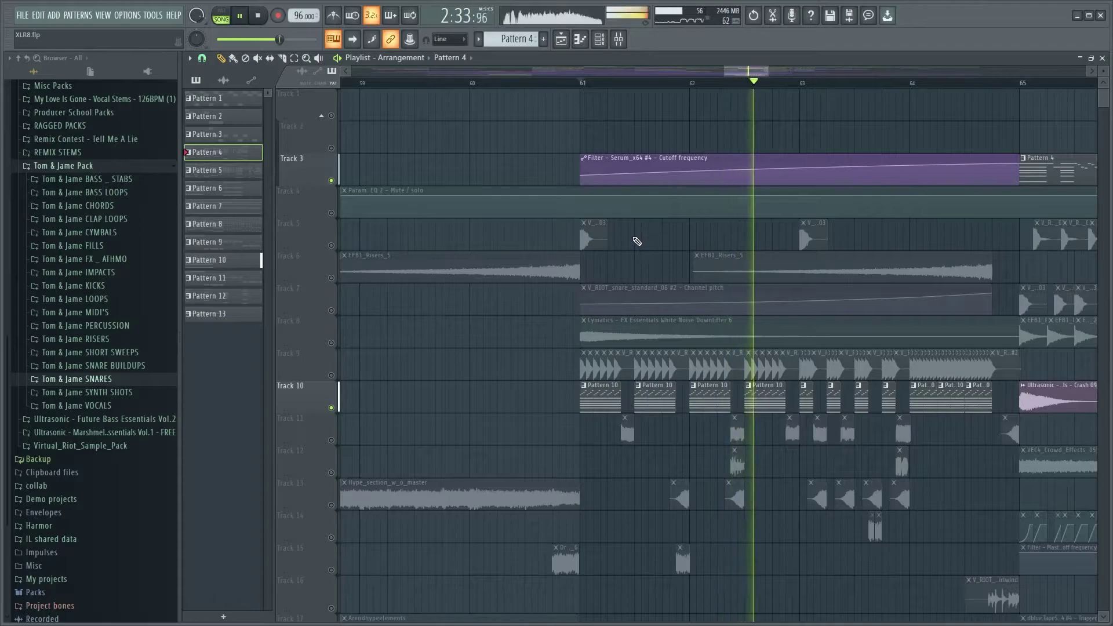
double_click(663, 398)
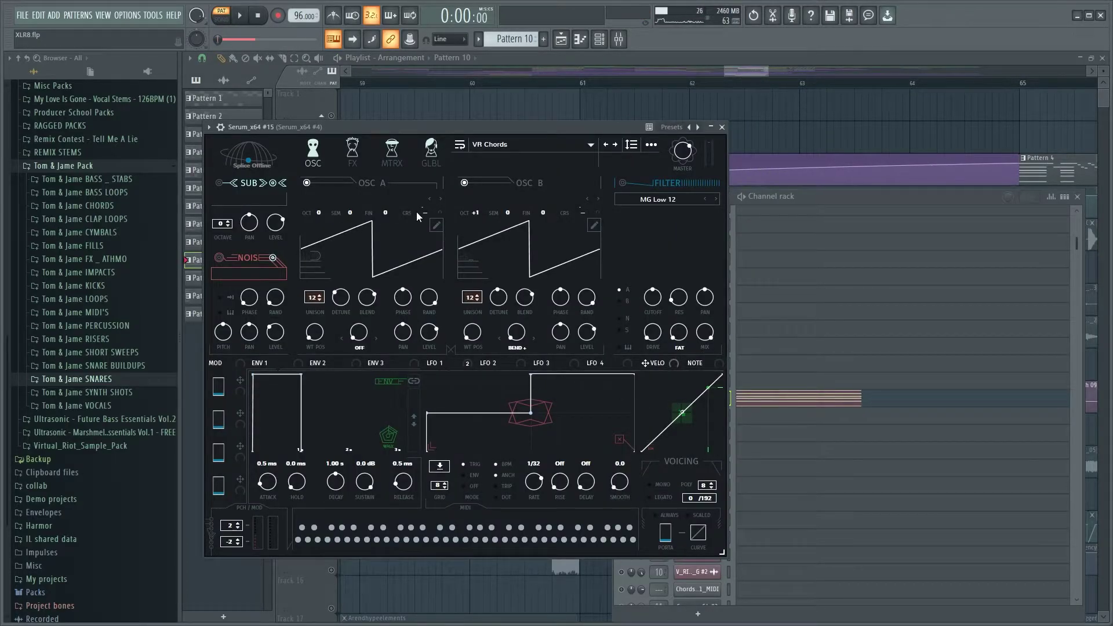
key("space")
key("F7")
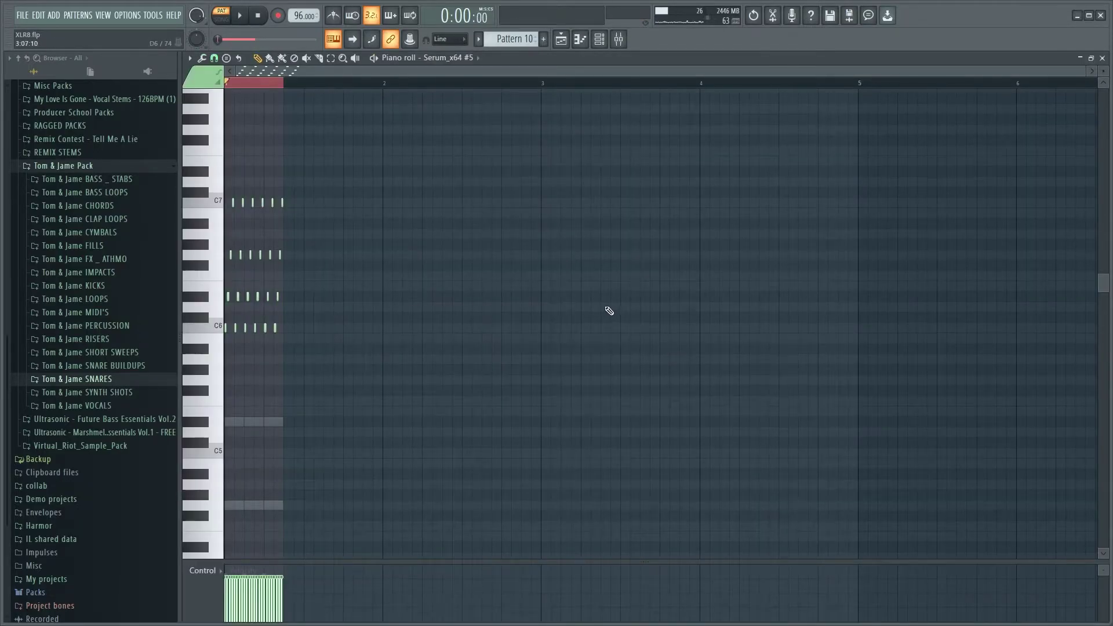
key("space")
key("space")
key("Down")
key("Down")
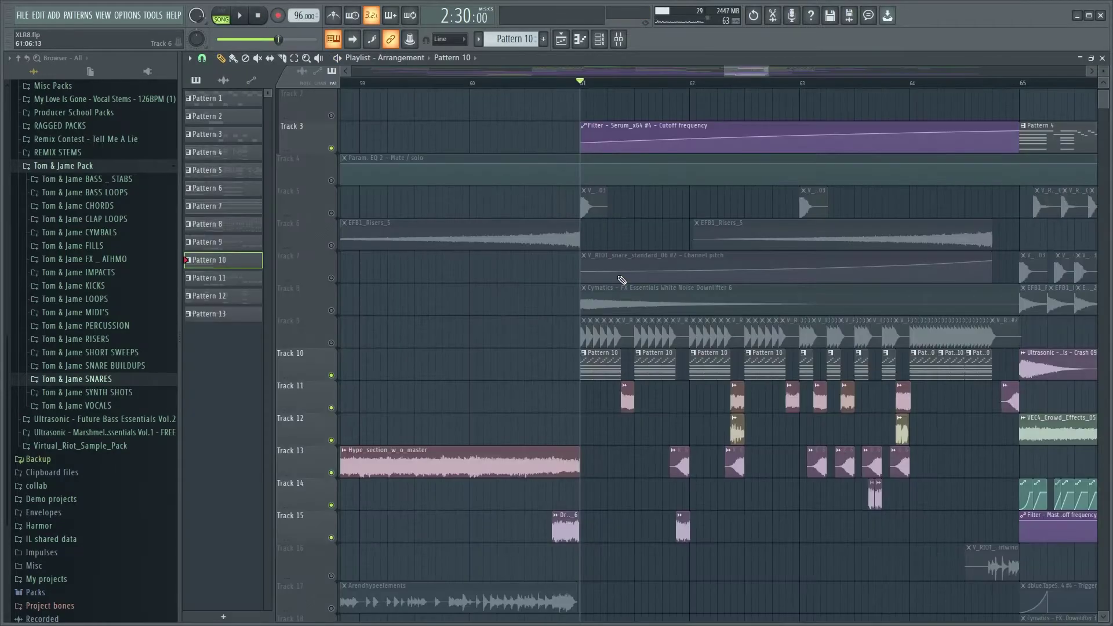
Play the build-up with tracks 11 to 15 added, then the drop from bar 65 in full and with drum tracks 5, 7 and 8 isolated
key("space")
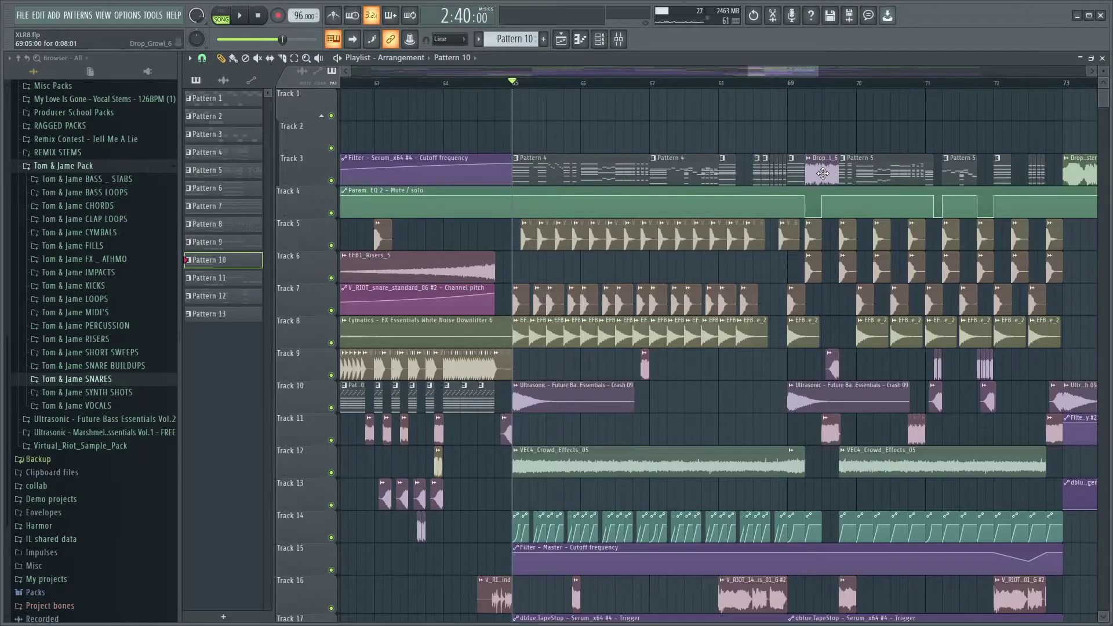
key("space")
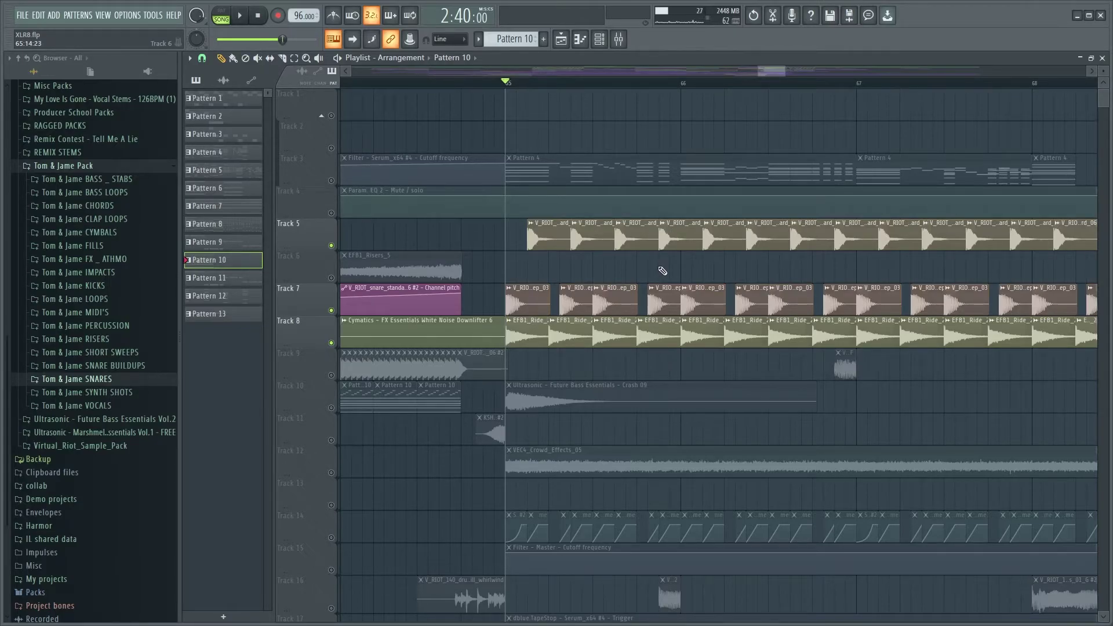
key("space")
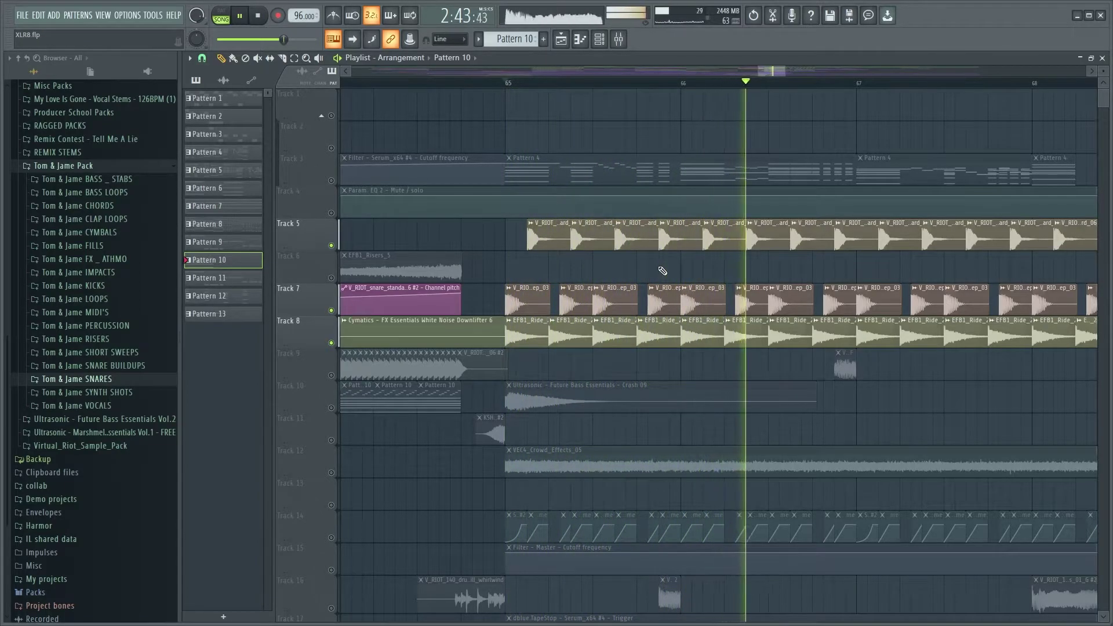
key("space")
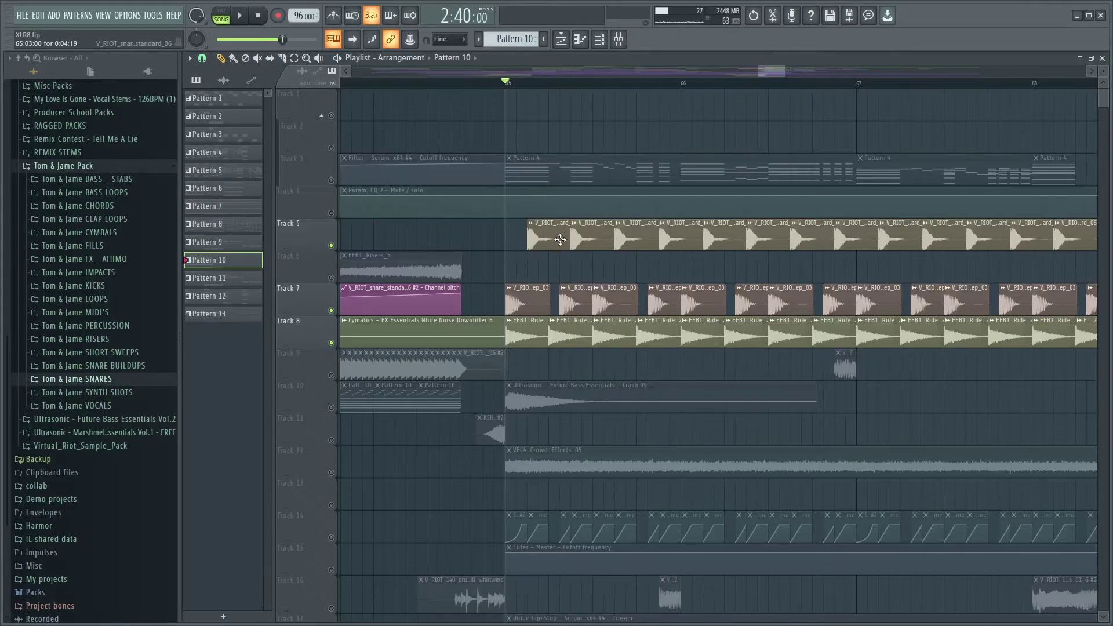
In the Melodic Dubstep Drop.flp project, look over the arrangement and play the full drop from bar 25, following it to the hype section
scroll(651, 182, "down", 8)
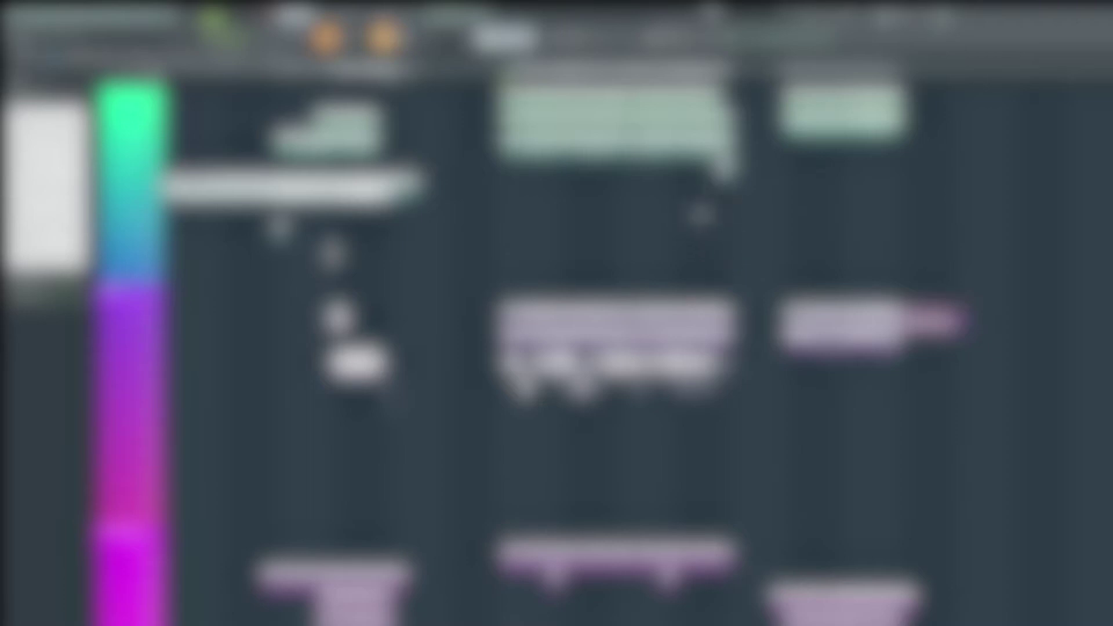
scroll(602, 347, "up", 2)
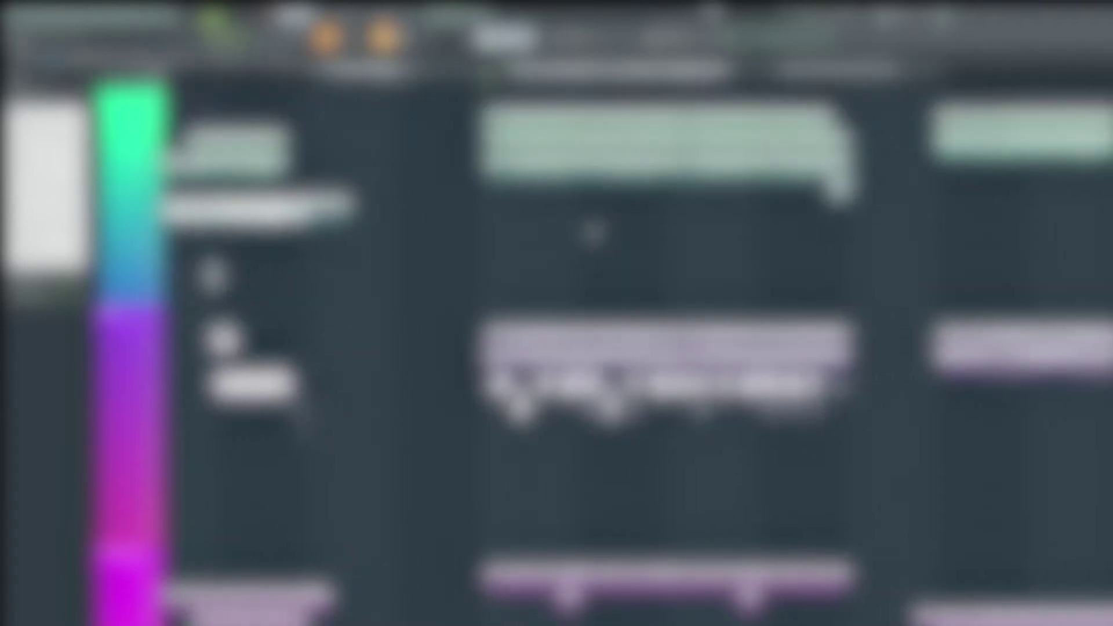
scroll(489, 226, "up", 2)
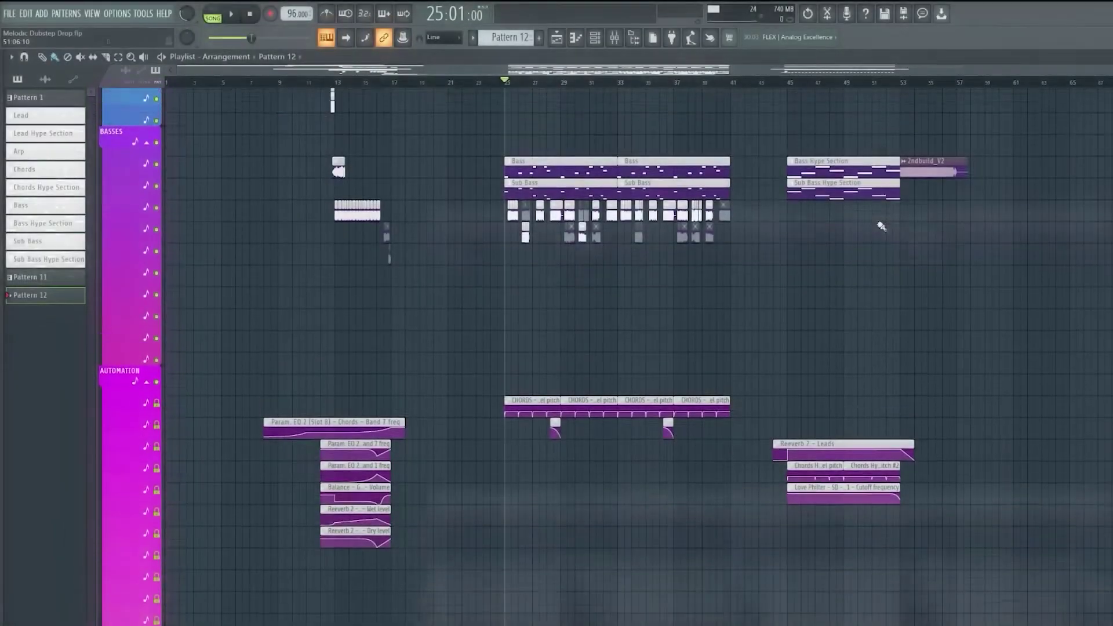
scroll(881, 224, "up", 3)
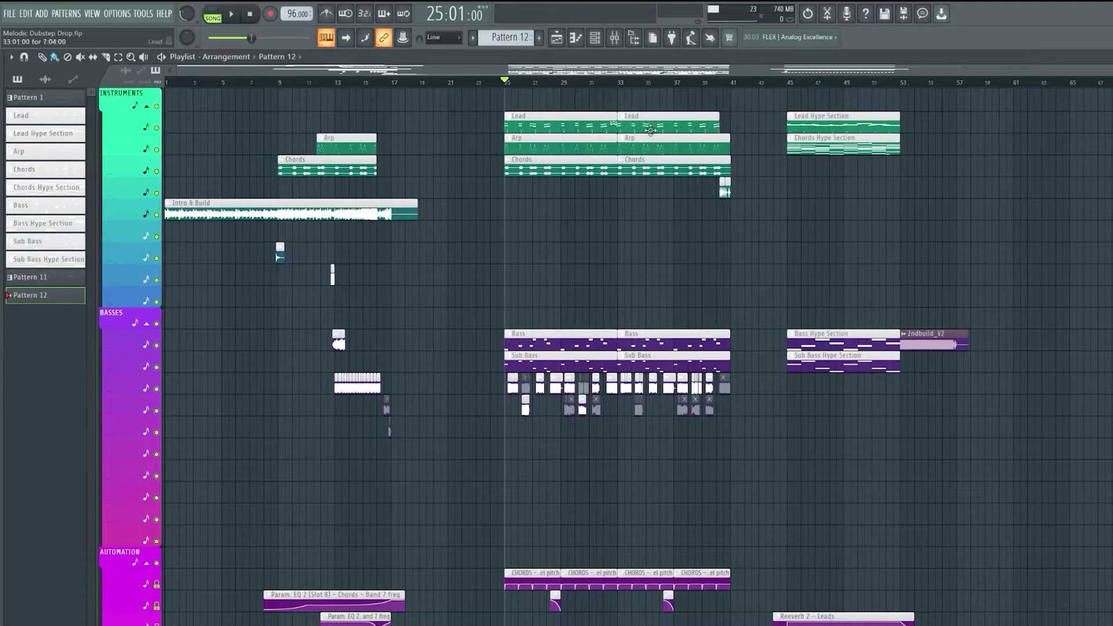
scroll(522, 89, "right", 5)
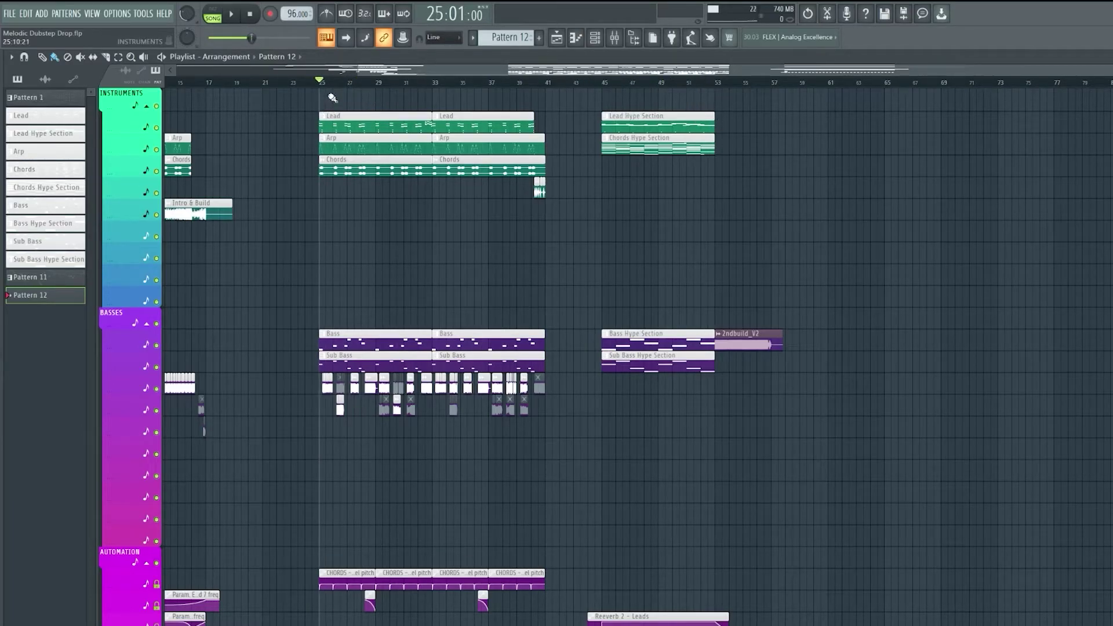
scroll(340, 98, "up", 3)
key("space")
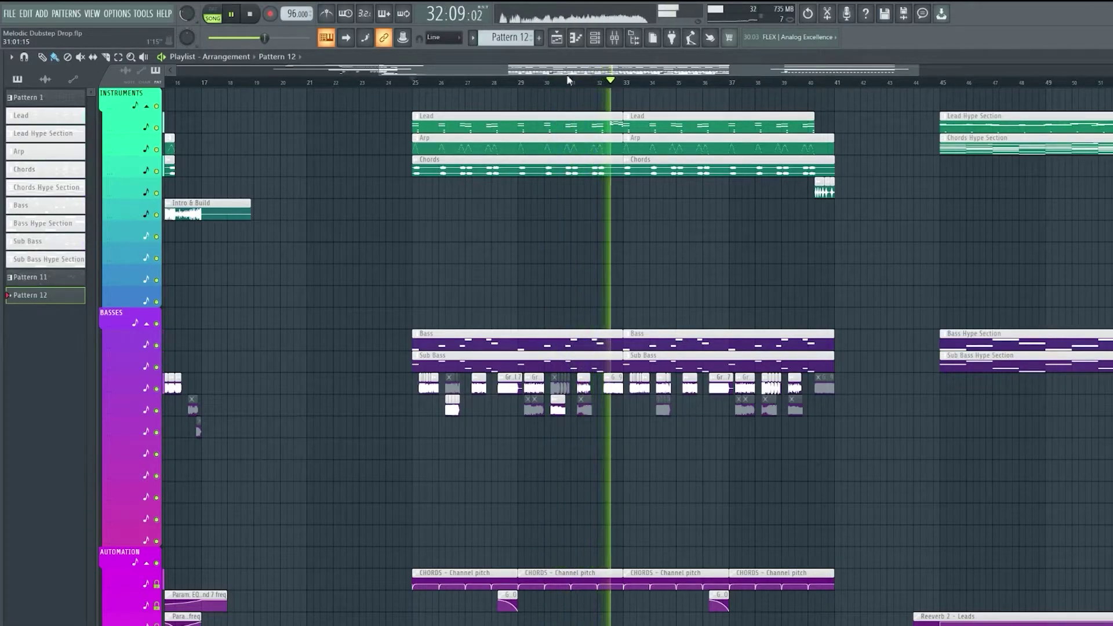
left_click_drag(571, 72, 769, 83)
key("space")
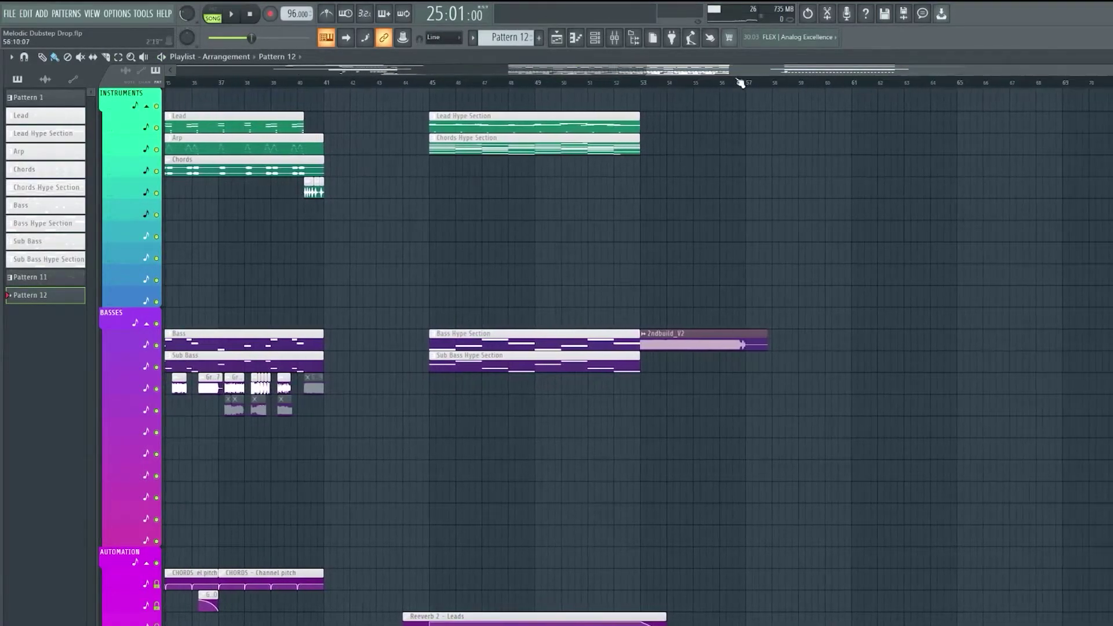
key("space")
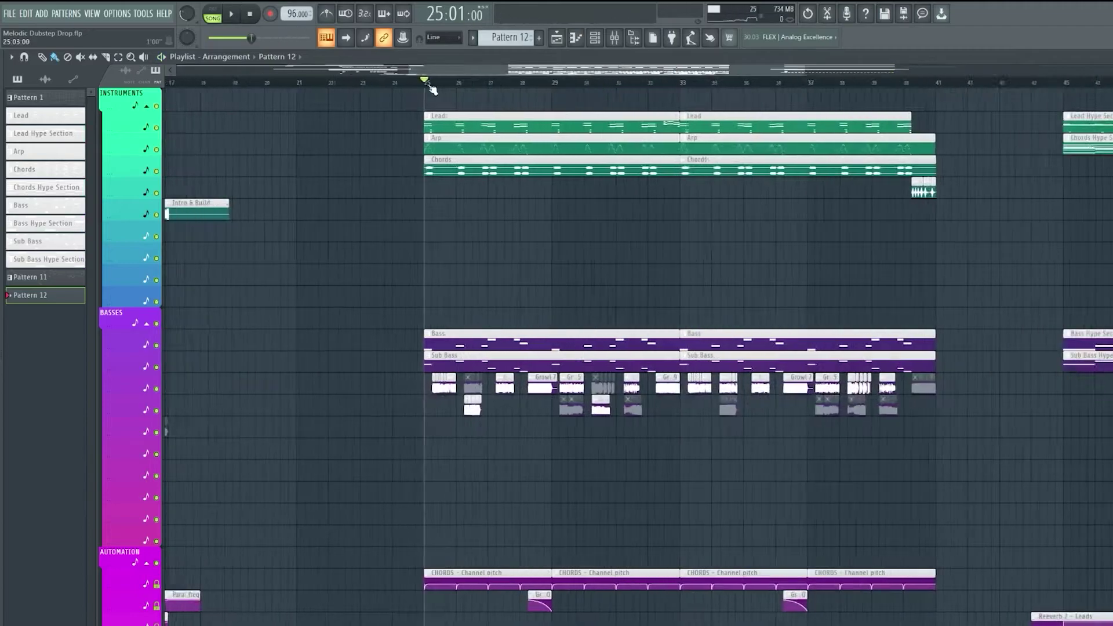
Solo the crowd track in the DRUMS & FX group, then isolate the kick, snare, ride, tom fill, crowd and impact tracks together
scroll(508, 168, "down", 10)
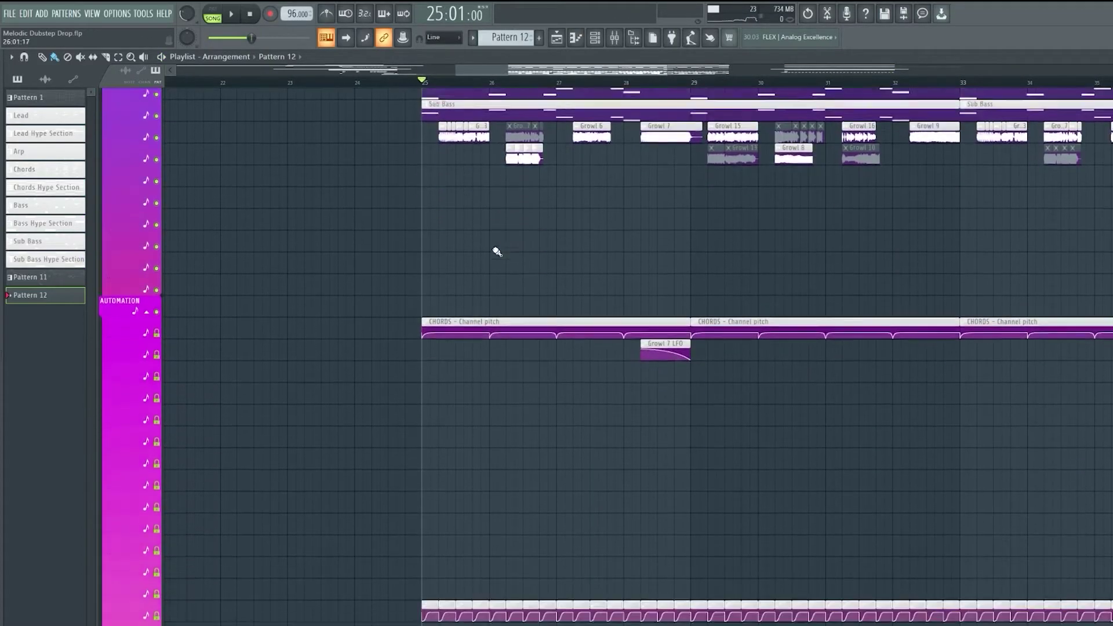
scroll(528, 85, "up", 3)
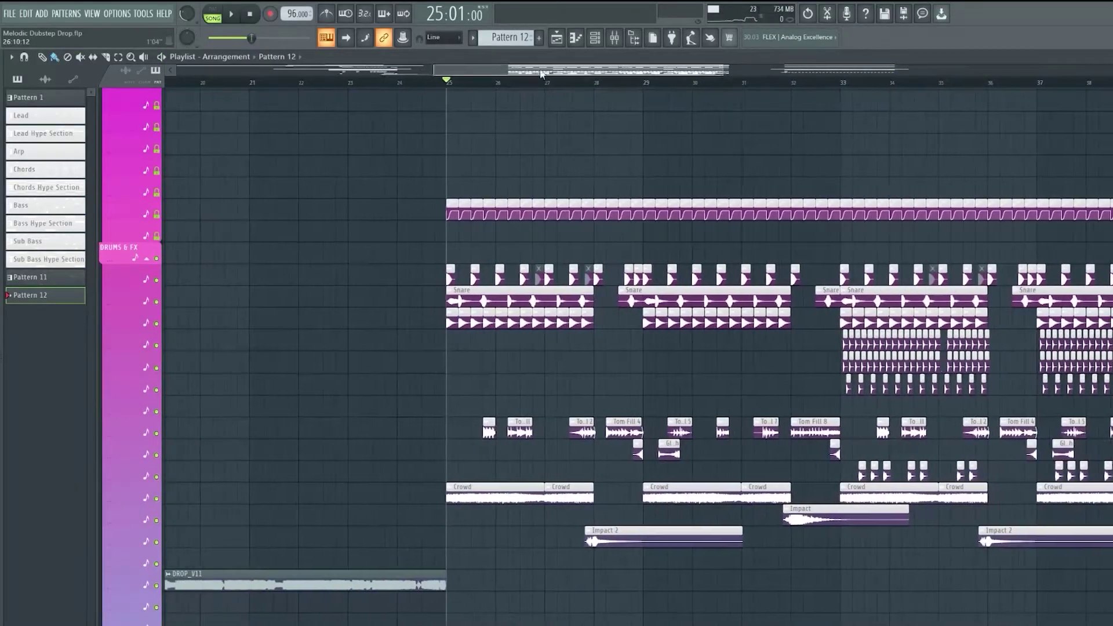
scroll(517, 137, "up", 3)
scroll(369, 243, "down", 2)
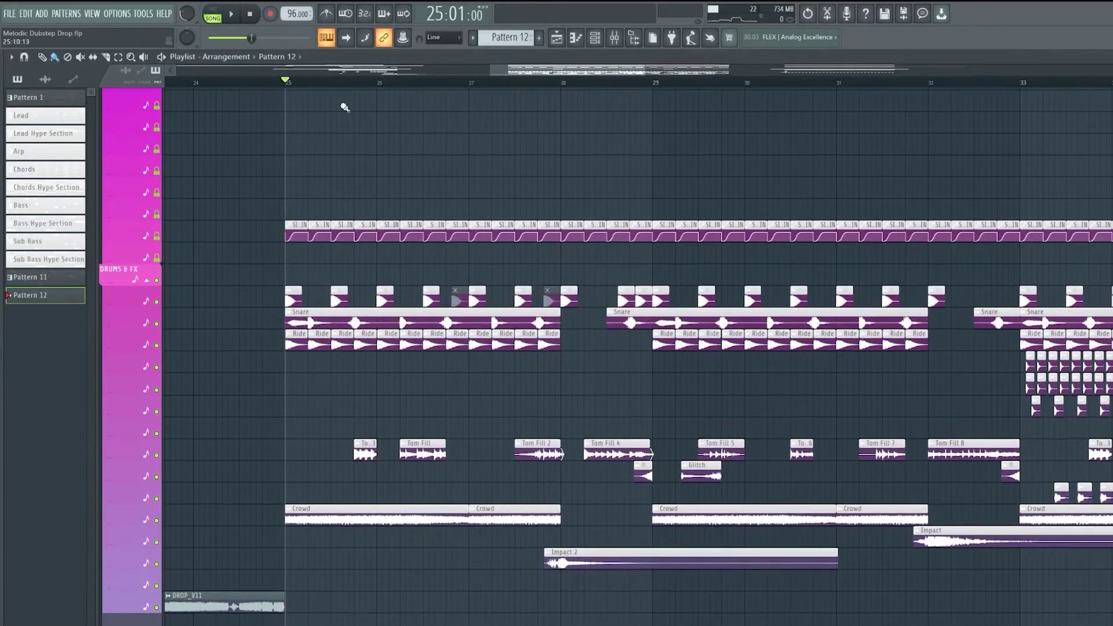
scroll(326, 87, "up", 5)
scroll(308, 85, "down", 1)
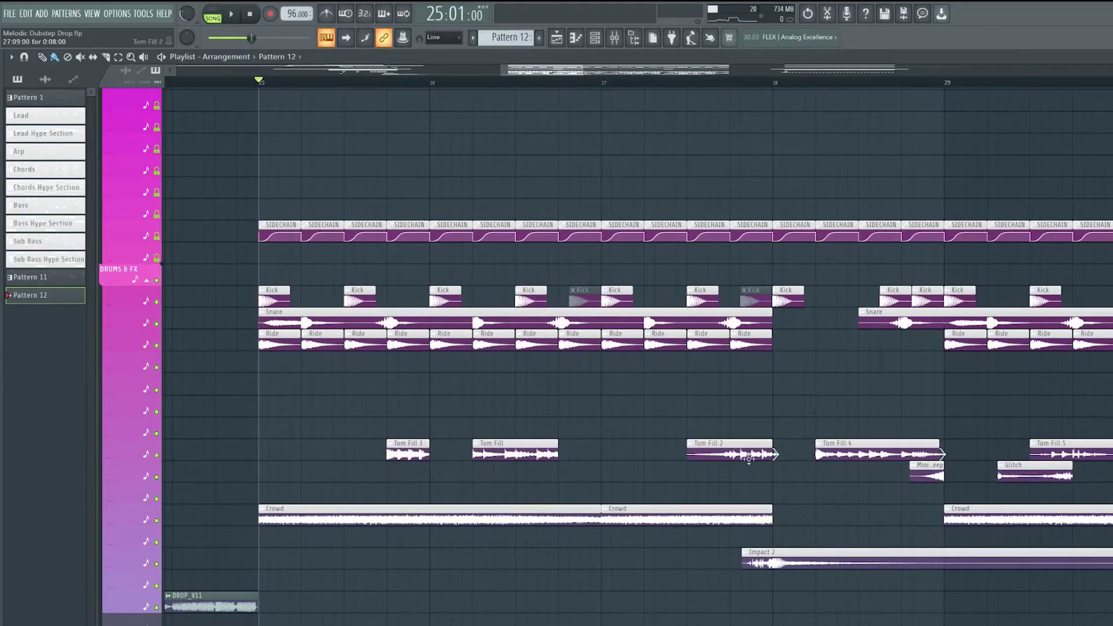
scroll(604, 380, "down", 2)
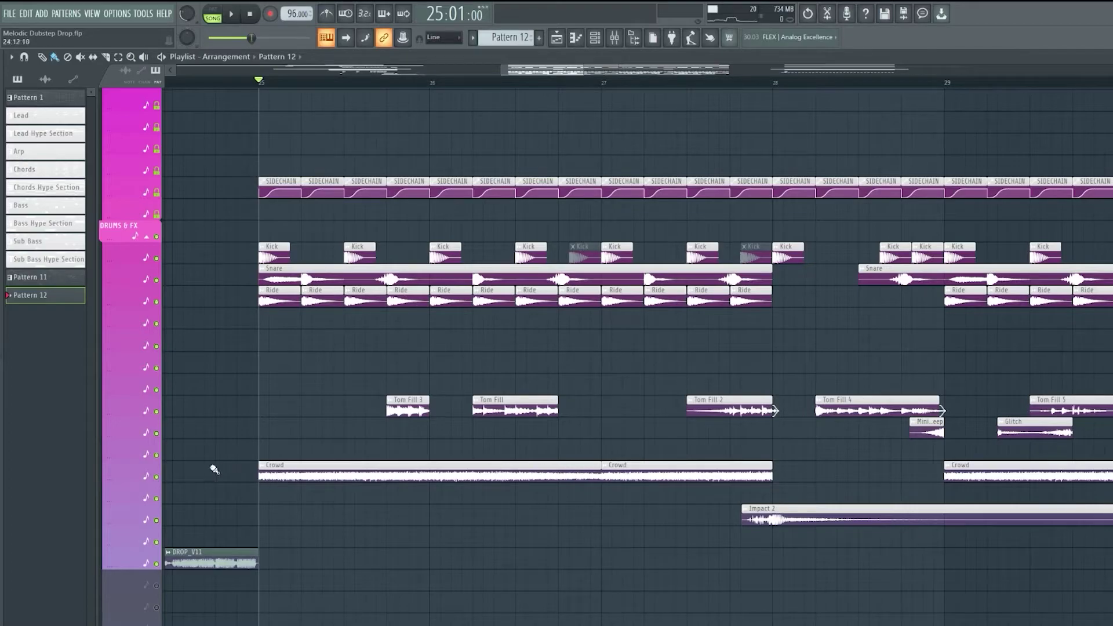
left_click(157, 476, "ctrl")
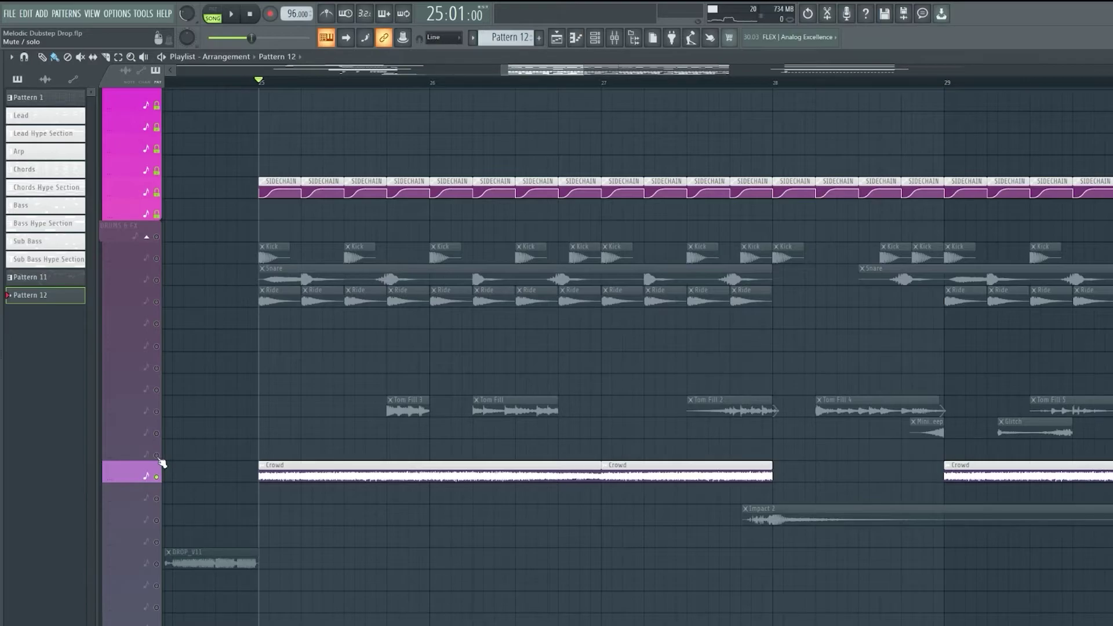
left_click(157, 433)
left_click(157, 433, "ctrl")
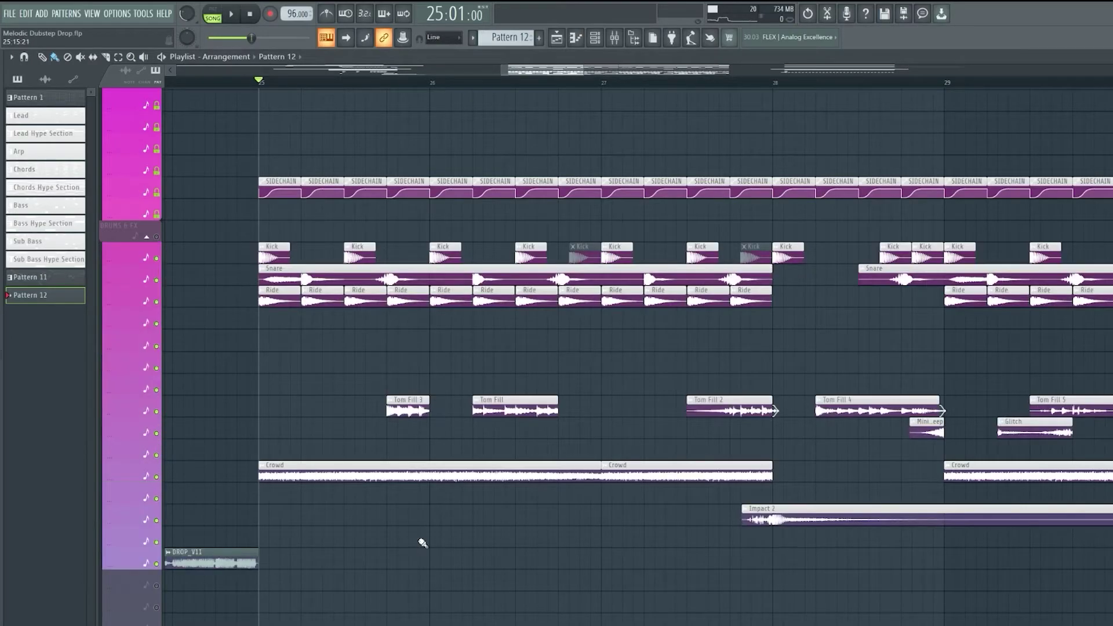
Play the isolated drum and effect tracks from bar 25 and examine their clips from bar 33
key("space")
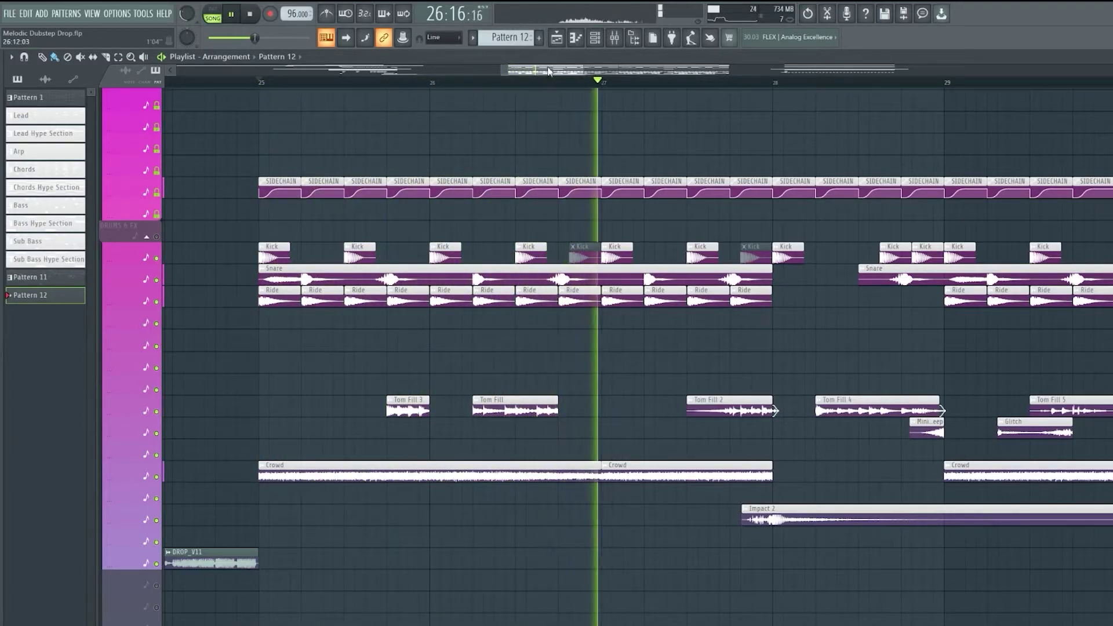
left_click_drag(549, 72, 666, 107)
key("space")
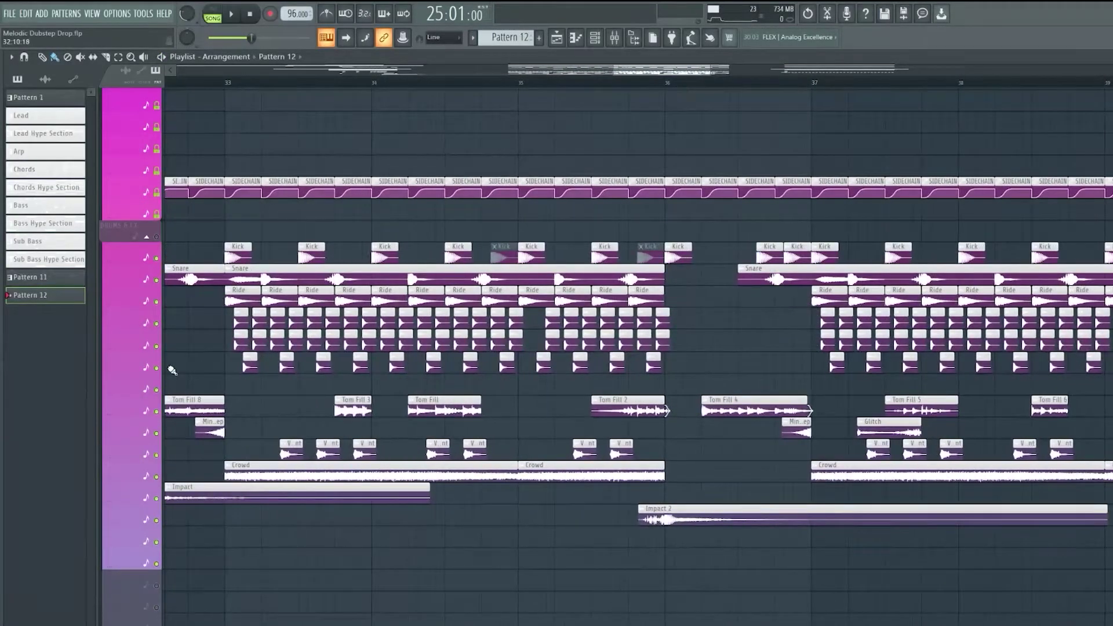
Isolate the three hat tracks and play them from bar 33
left_click(156, 368, "ctrl")
left_click(156, 346)
left_click(157, 322)
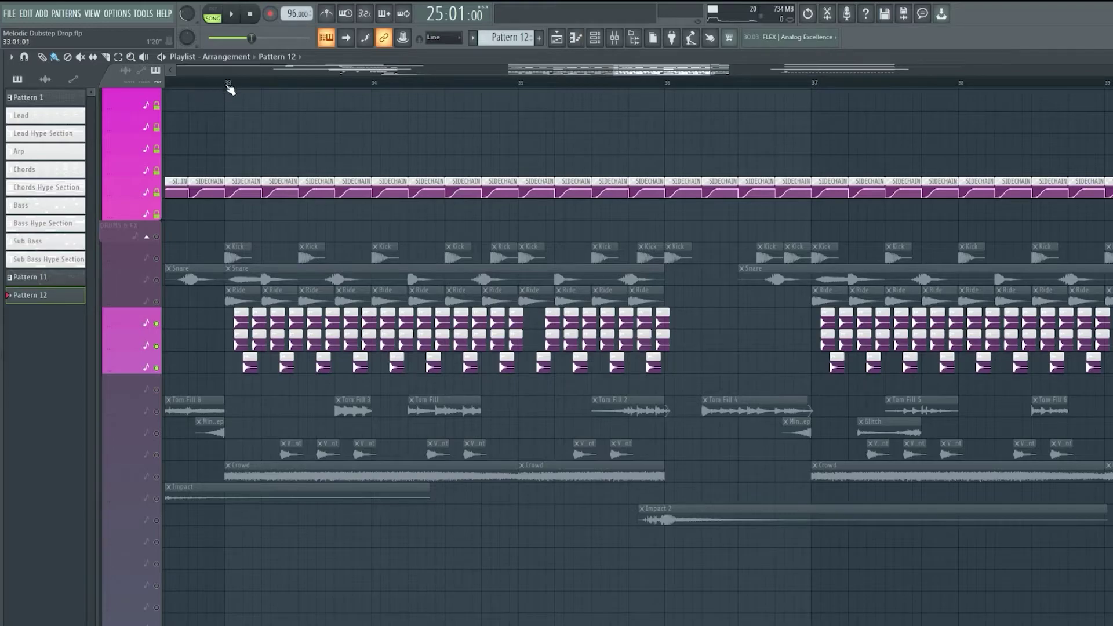
scroll(230, 87, "up", 2)
key("space")
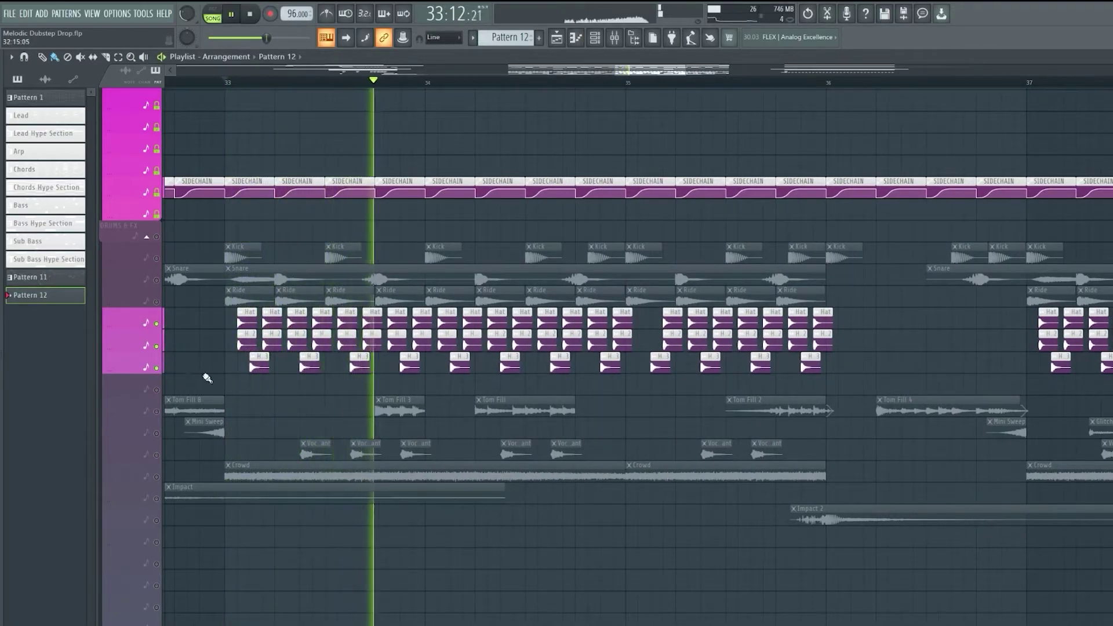
key("space")
Solo the vocal one-shot track above the crowd clips and play it from bar 33
left_click(157, 455, "ctrl")
key("space")
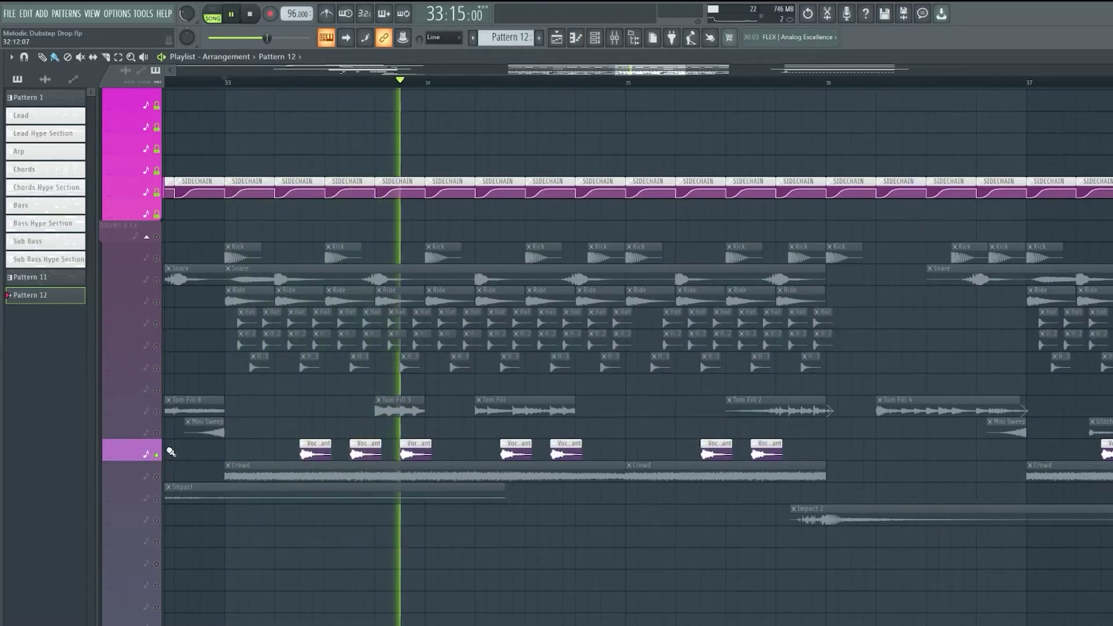
key("space")
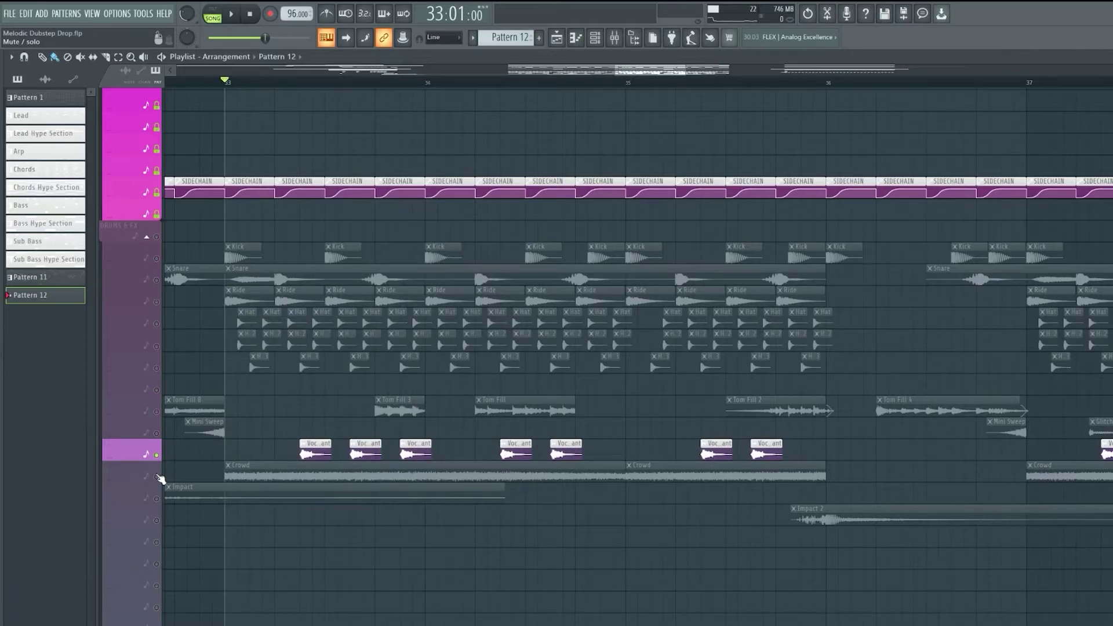
Re-enable all the drum and effect tracks and play them together from bar 33, following the playback past bar 36
left_click(156, 477)
left_click(156, 498)
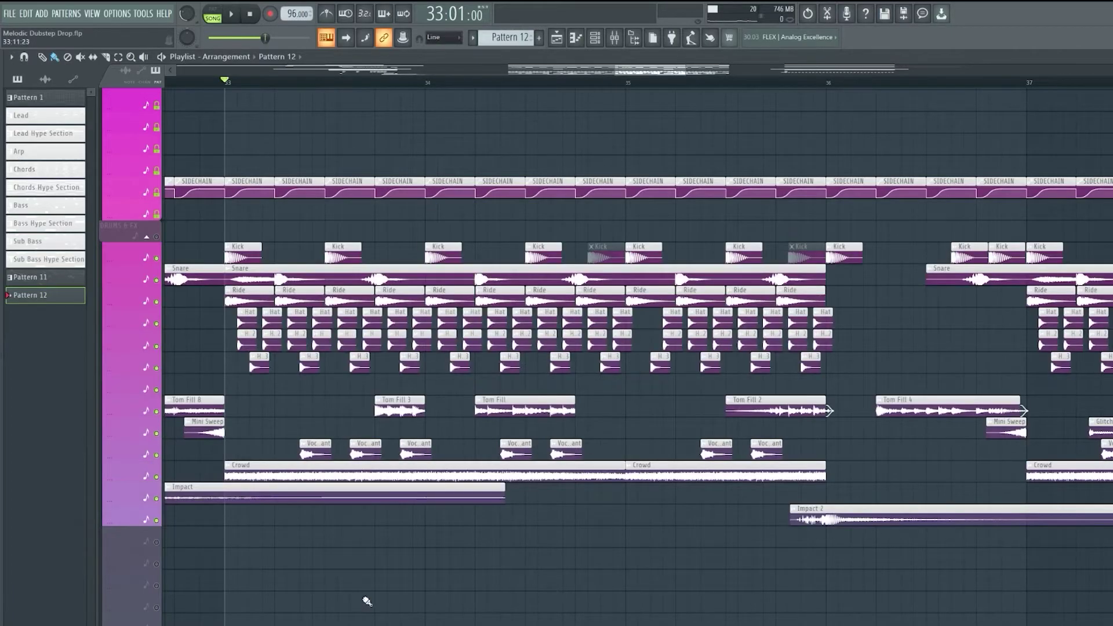
key("space")
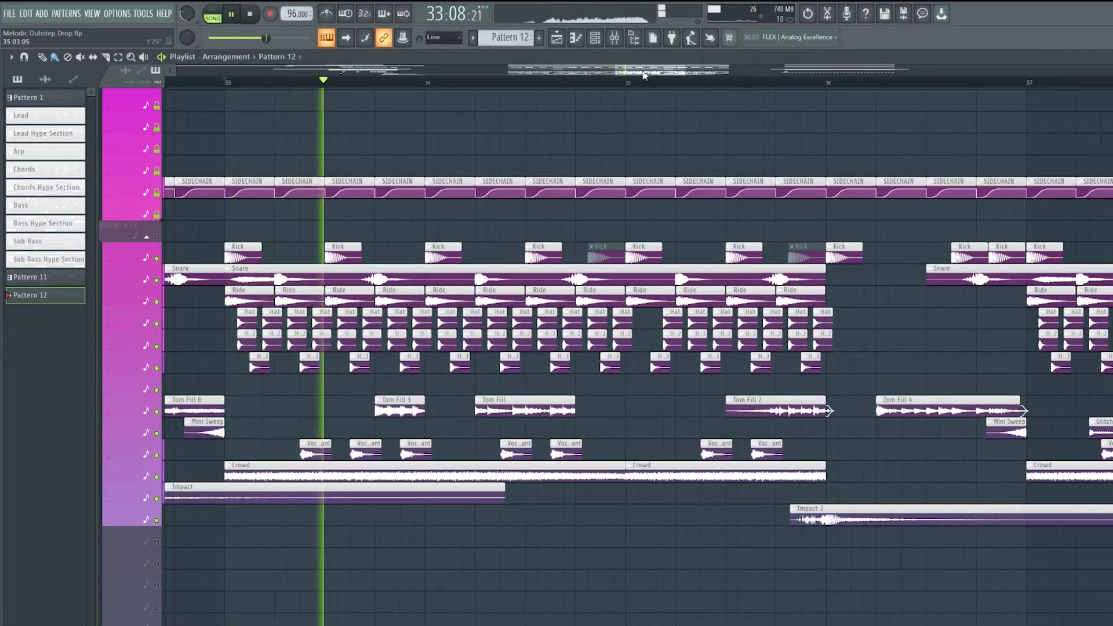
scroll(645, 73, "left", 1)
left_click_drag(645, 73, 658, 72)
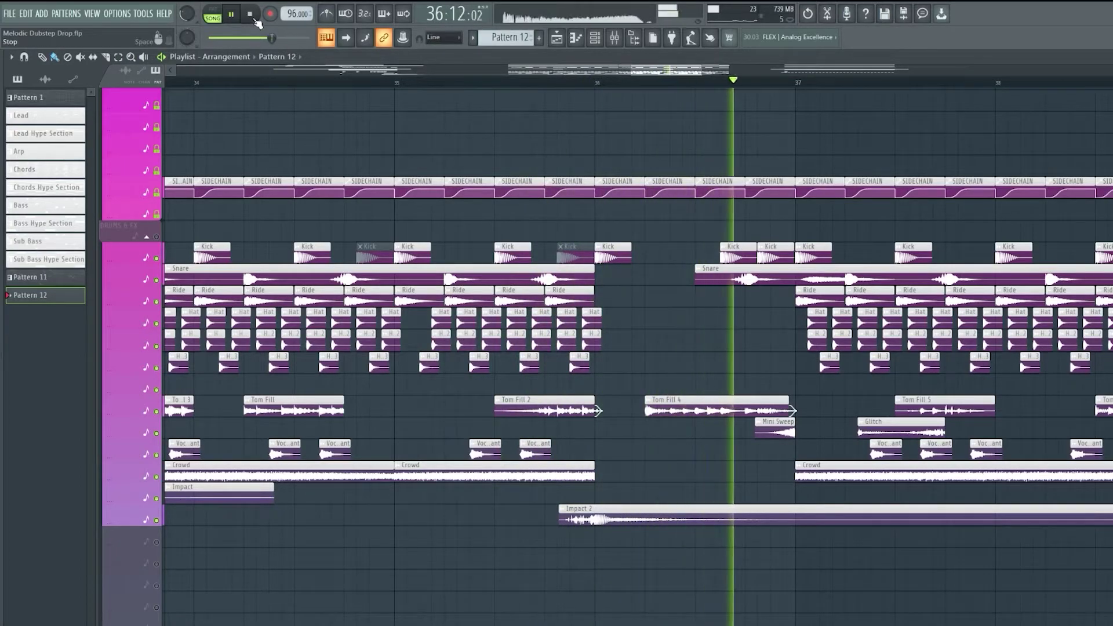
left_click(255, 20)
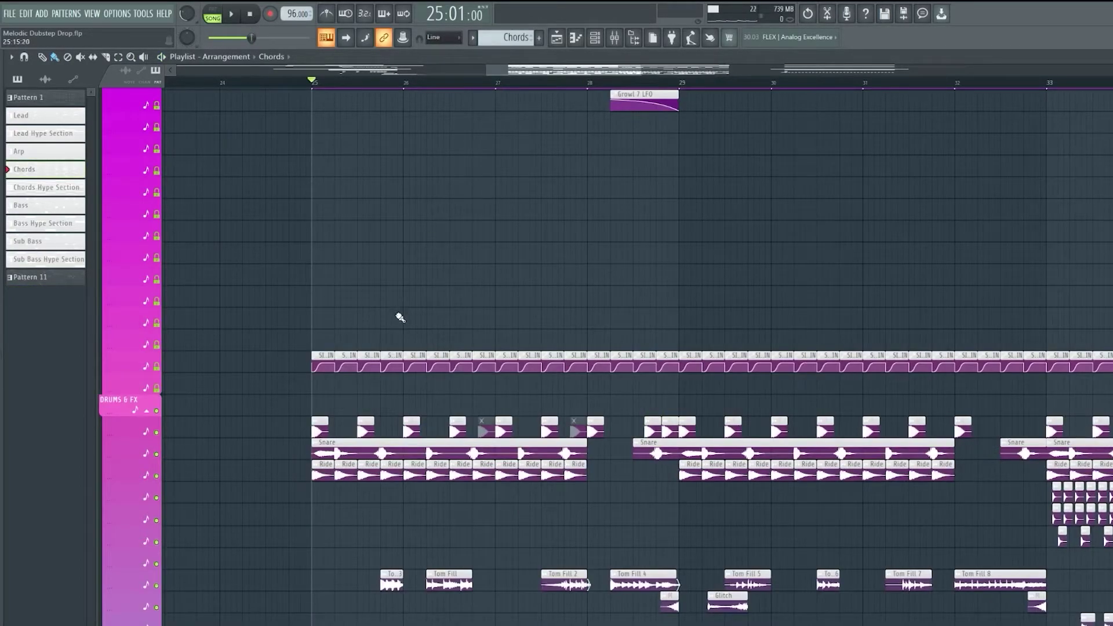
Solo the Chords track in the lower part of the instruments group and play it from bar 25
scroll(397, 329, "up", 10)
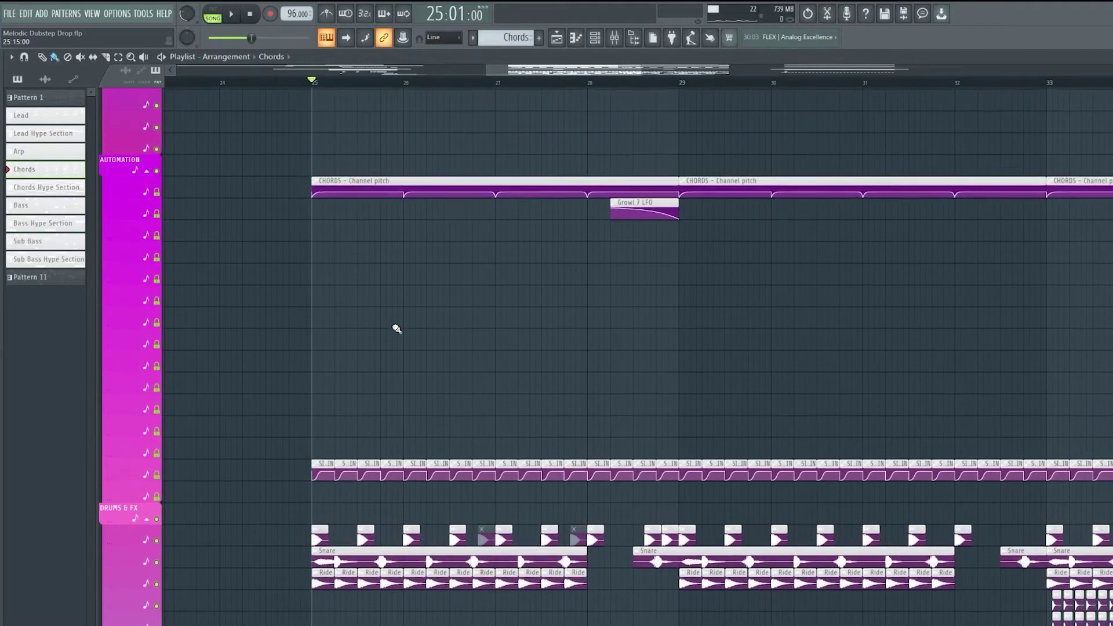
scroll(320, 77, "up", 5)
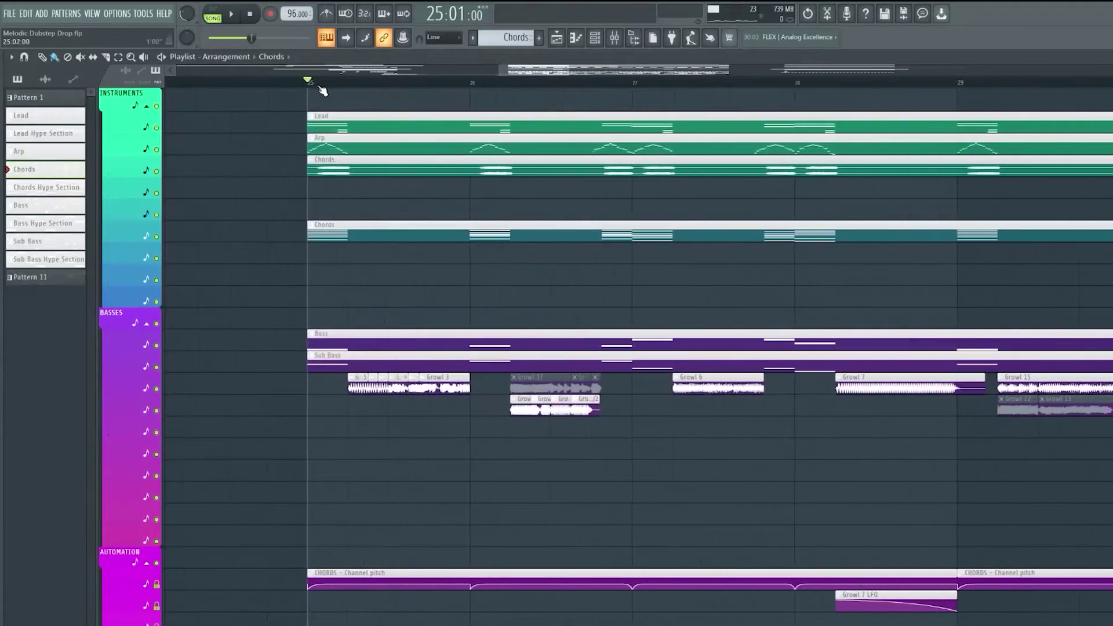
right_click(156, 236)
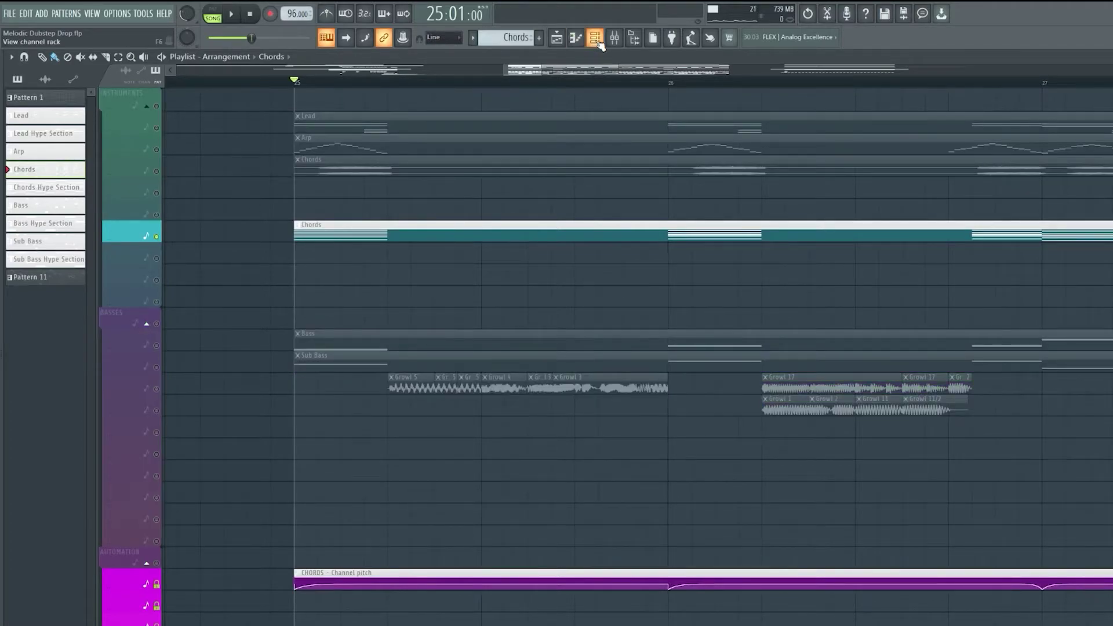
key("space")
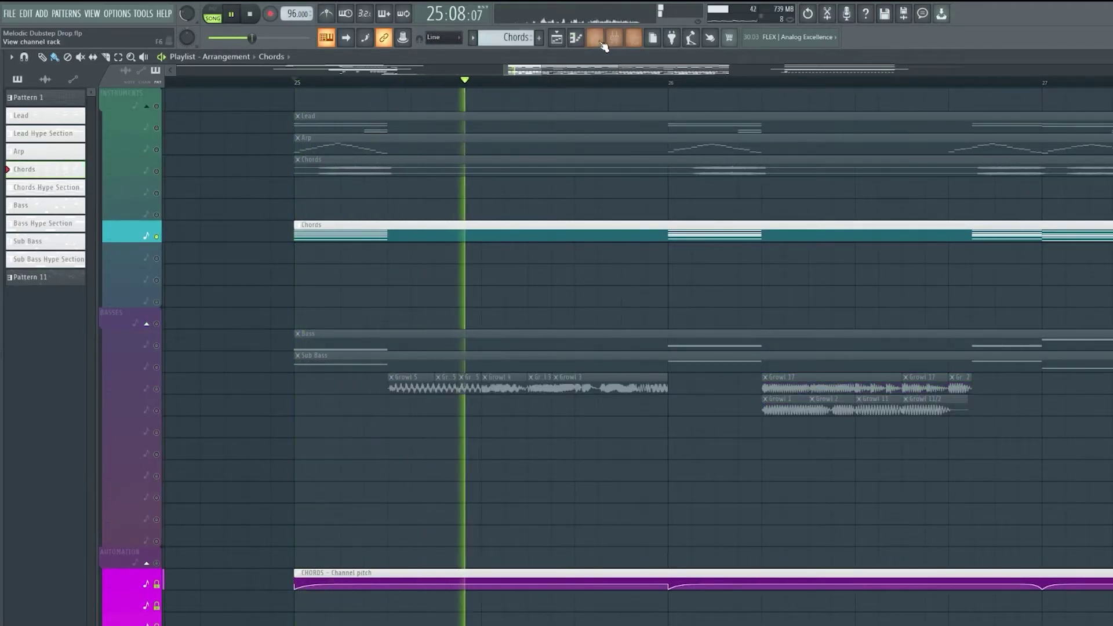
scroll(573, 82, "down", 4)
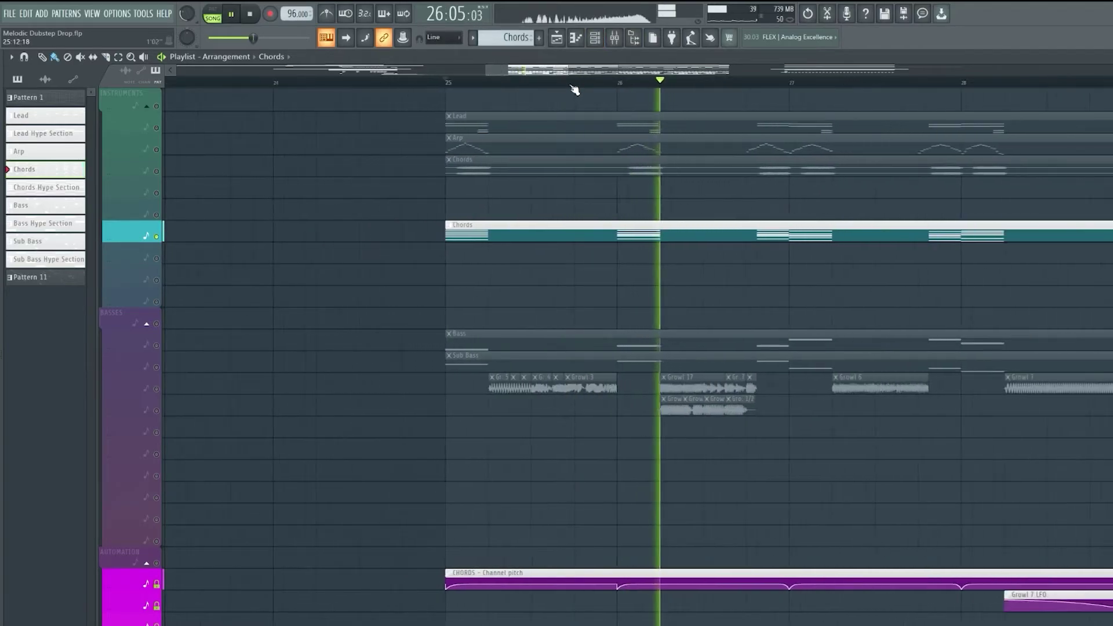
key("space")
Solo the first Chords channel in the channel rack, play it from bar 25 and view its GMS synth settings
left_click(595, 38)
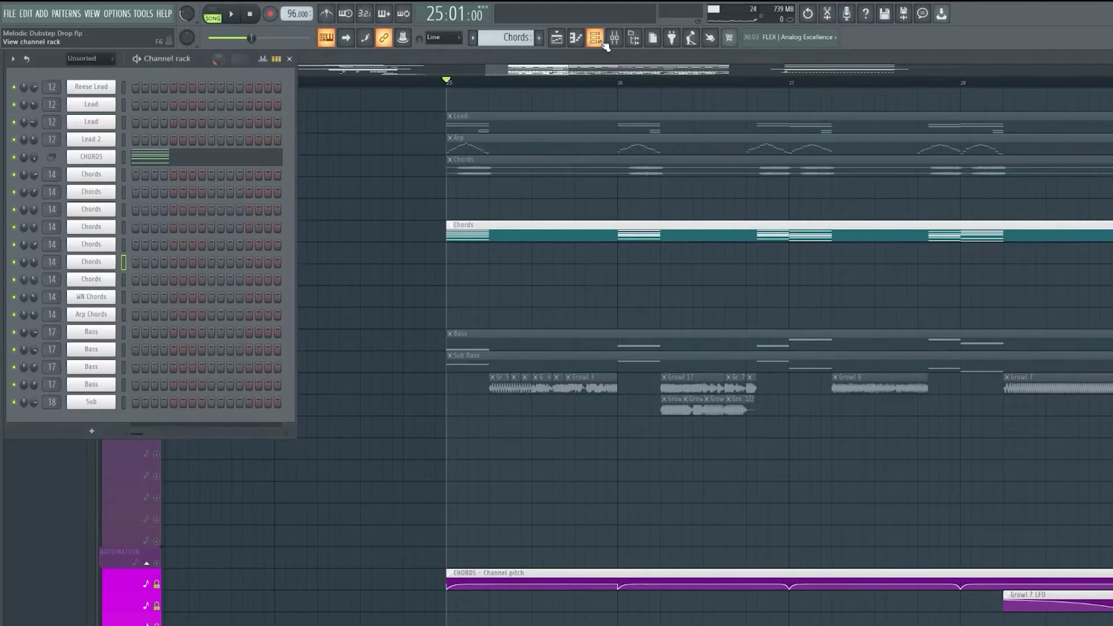
right_click(14, 158)
key("space")
left_click(91, 174)
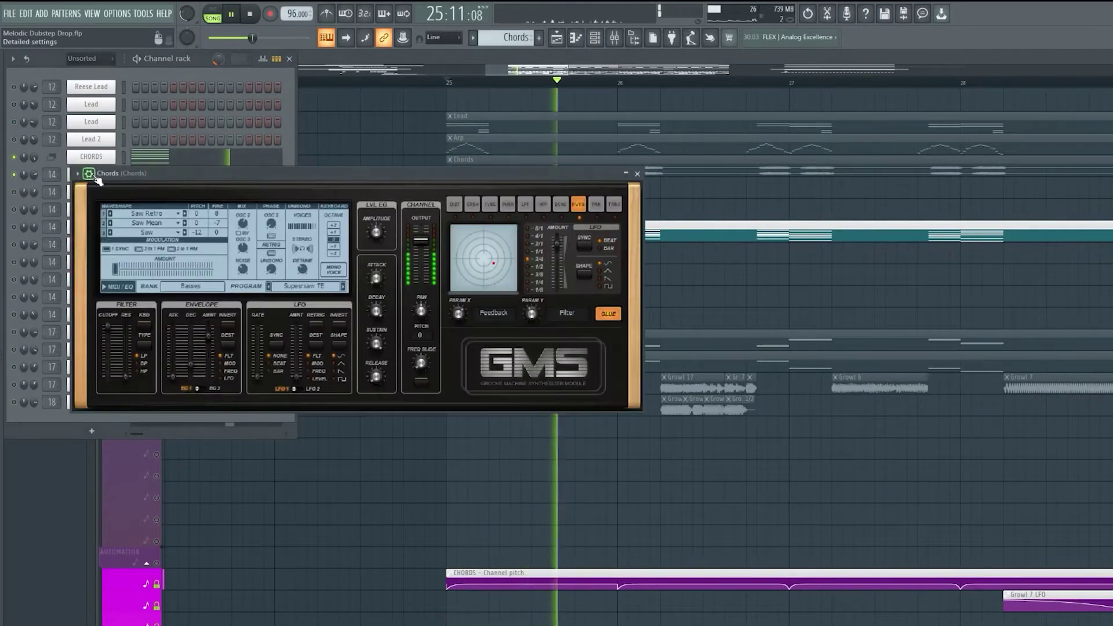
key("Escape")
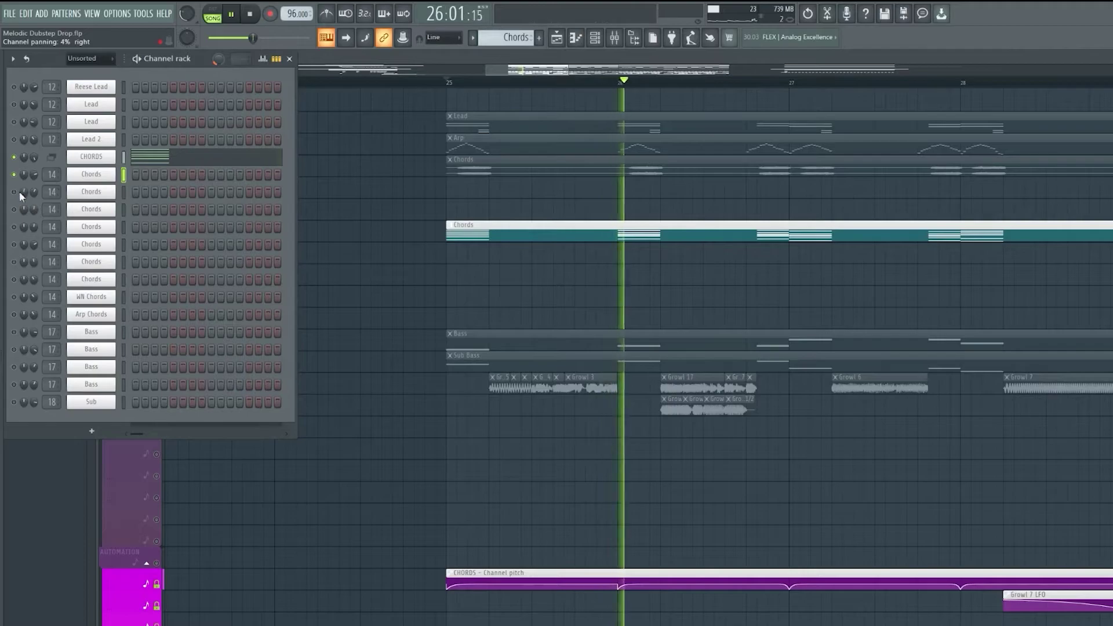
Solo the second and third Chords channels in turn during playback and view each one's GMS settings
left_click(58, 189)
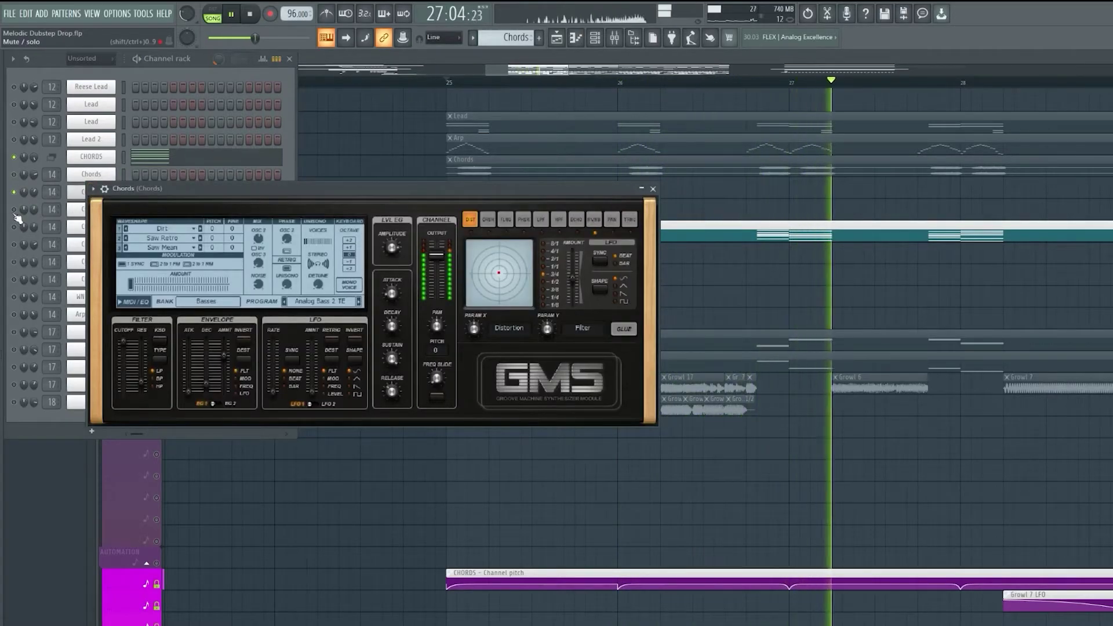
key("Escape")
right_click(14, 210)
left_click(91, 209)
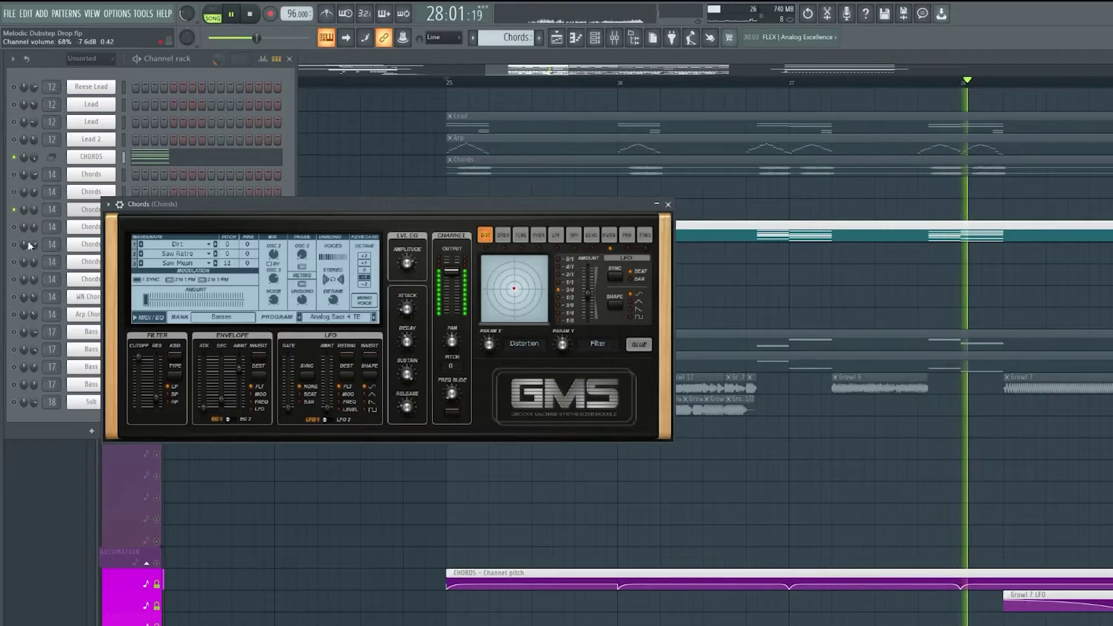
key("Escape")
Play the fourth and fifth Chords channels in isolation and view their GMS settings
left_click(91, 227)
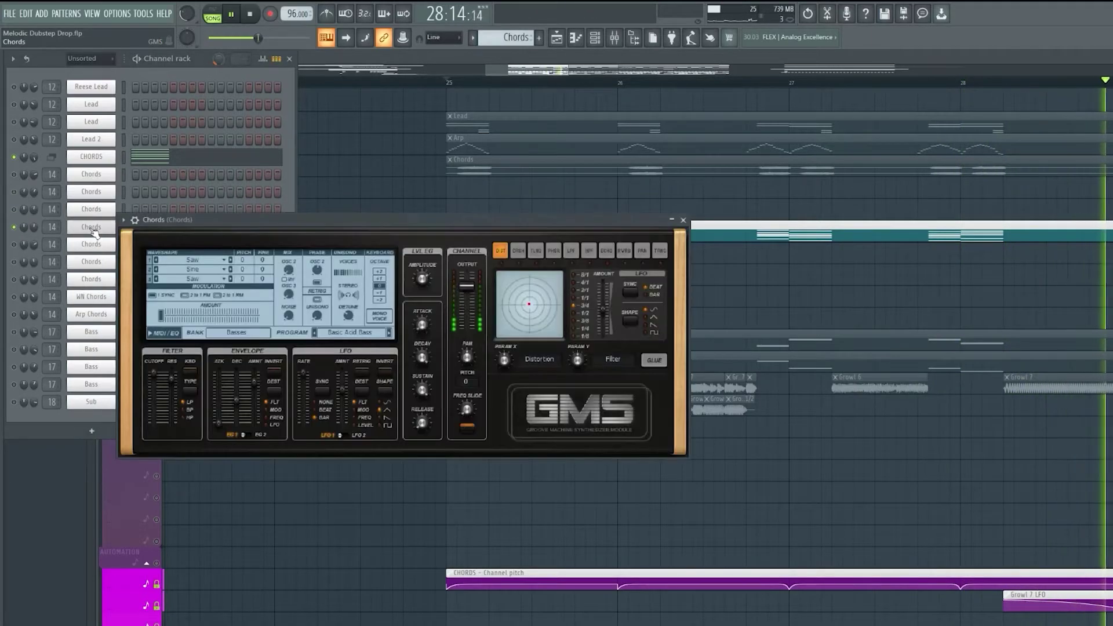
left_click(15, 234)
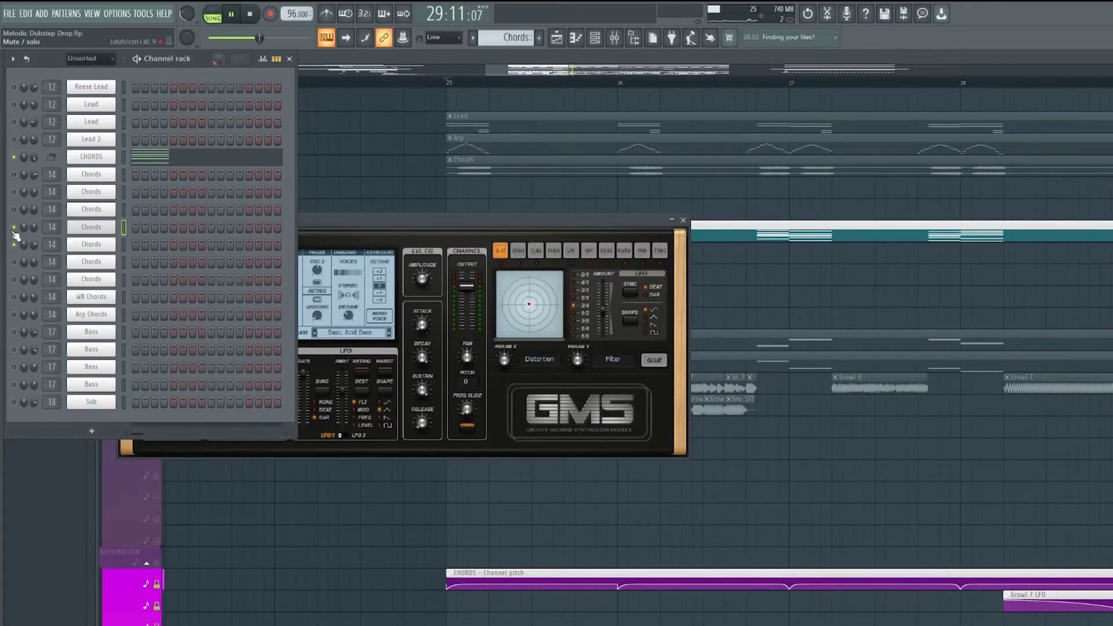
left_click(87, 246)
Solo the sixth and seventh Chords channels in turn, view their oscillator settings, and stop playback with the channel rack closed
left_click(21, 255)
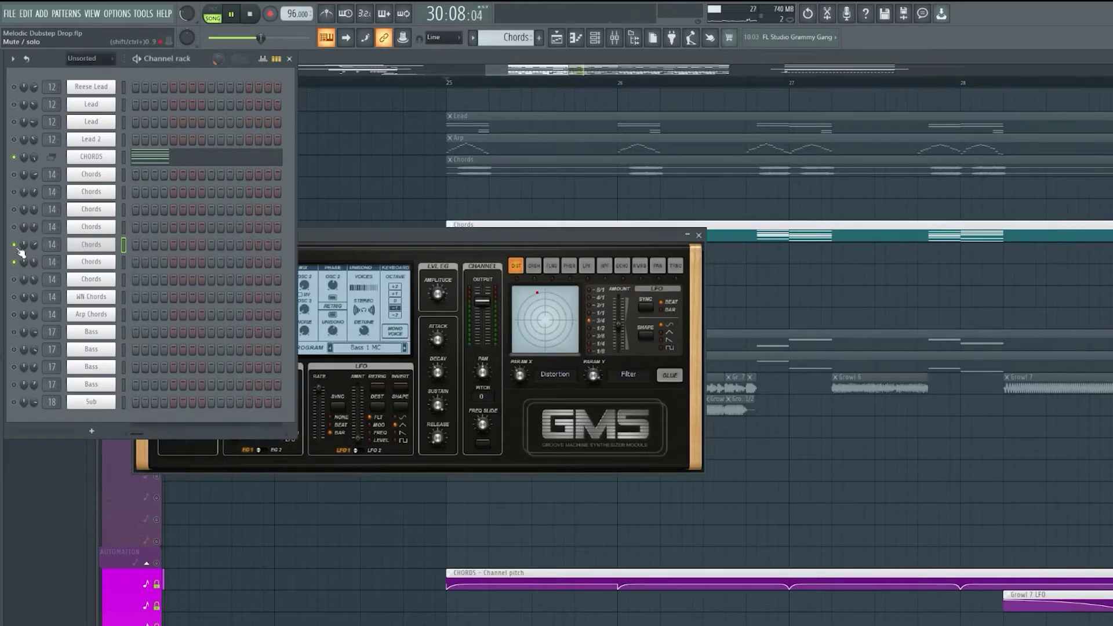
left_click(96, 267)
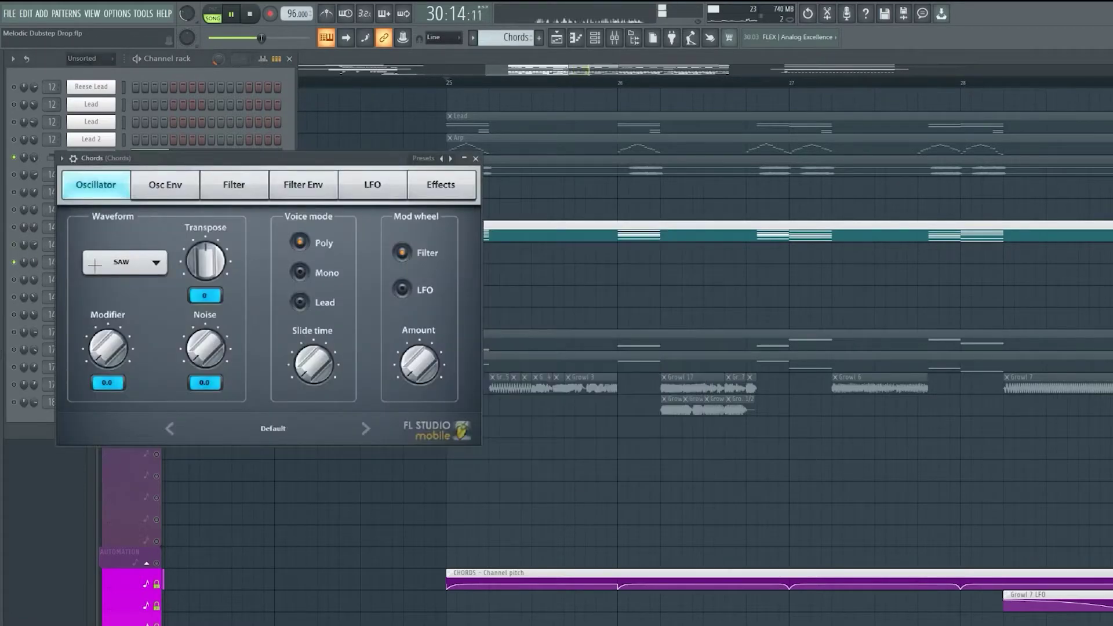
left_click(15, 280)
left_click(102, 280)
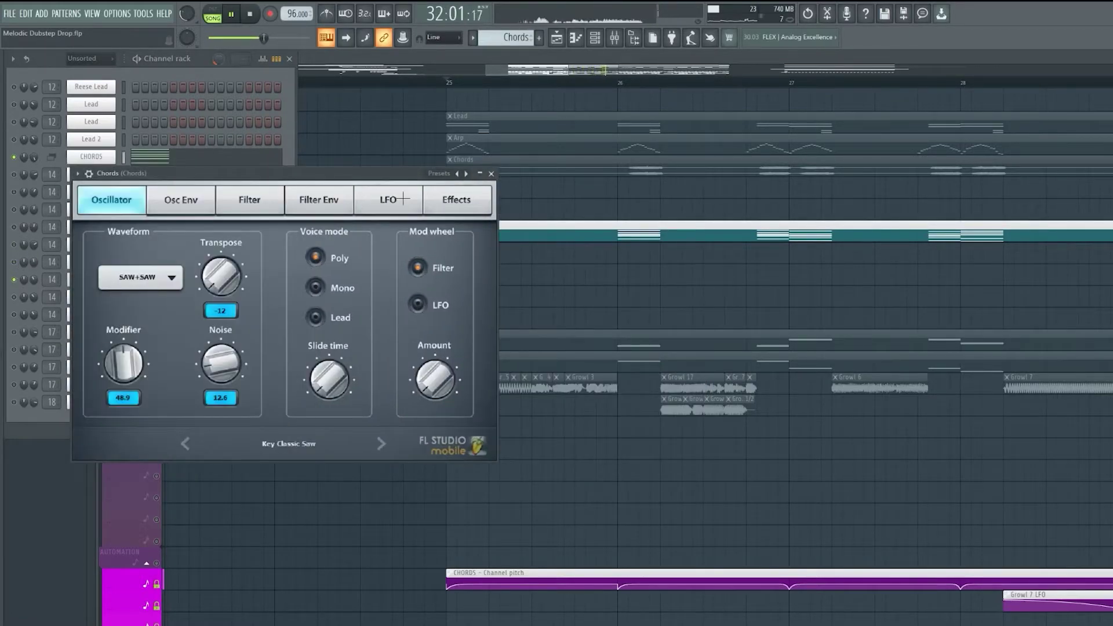
left_click(491, 174)
left_click(289, 59)
key("space")
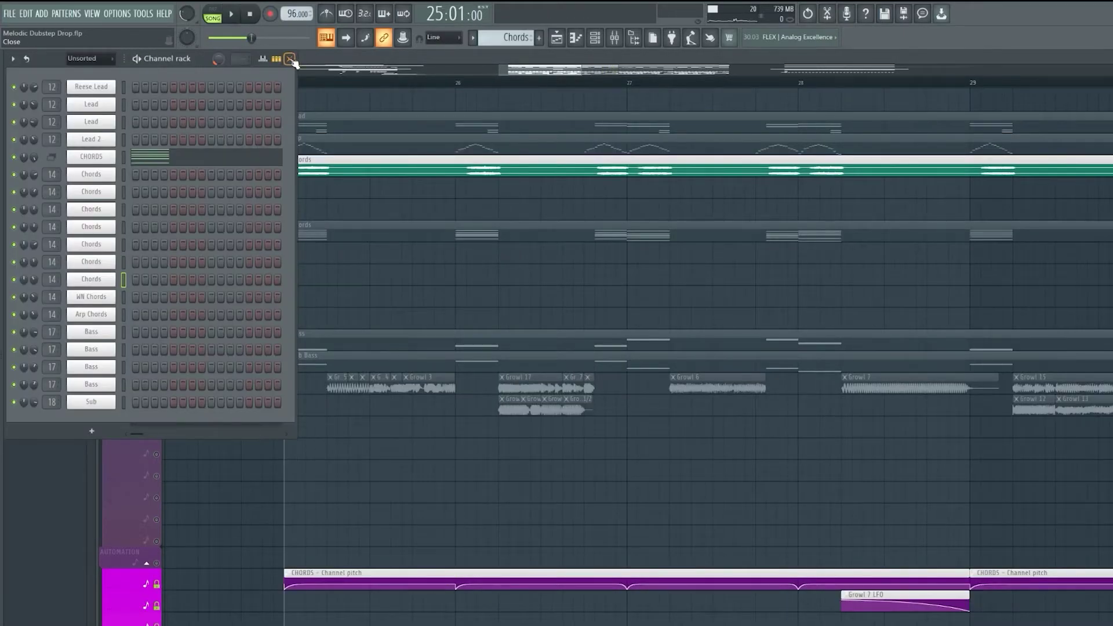
left_click(290, 59)
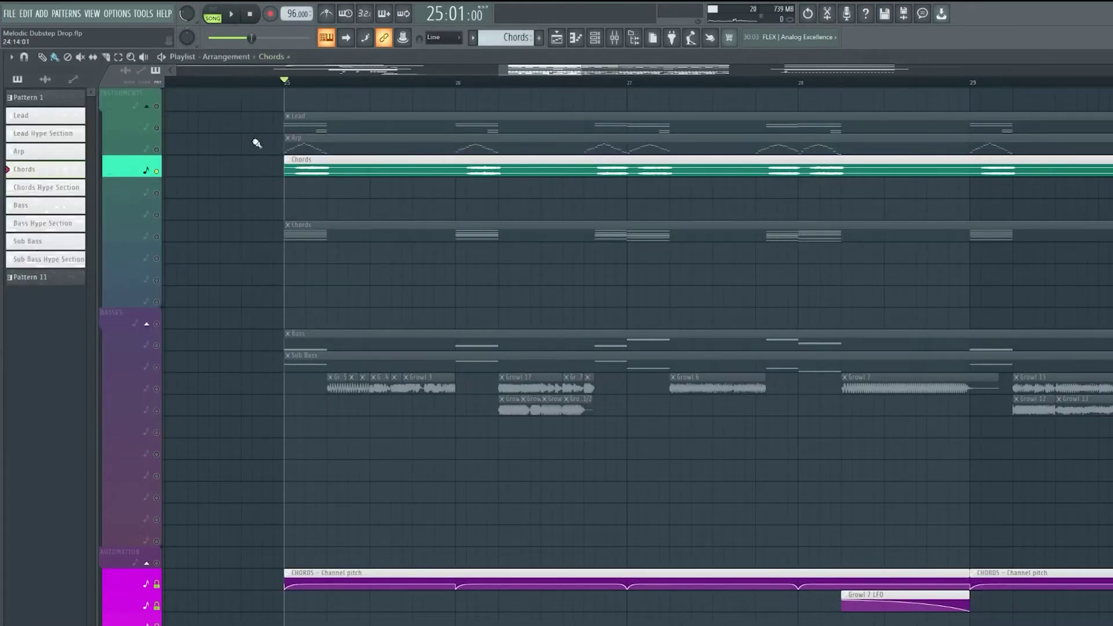
Solo the Chords track directly below the Arp track and play it from bar 25
left_click(157, 237)
left_click(162, 174)
key("space")
scroll(330, 91, "down", 3)
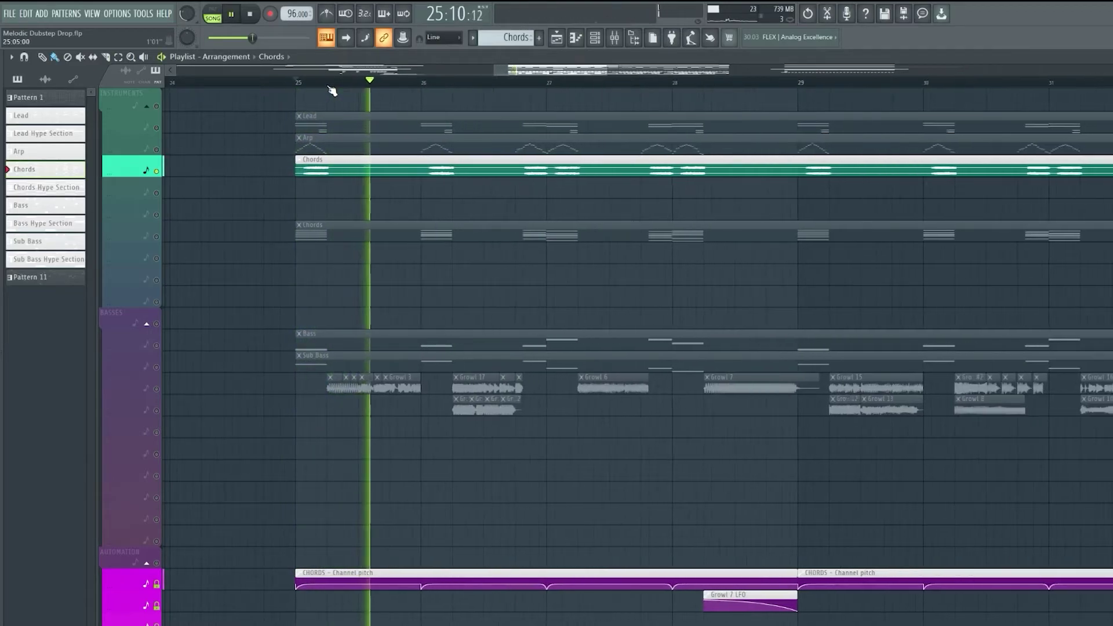
scroll(221, 163, "up", 4)
key("space")
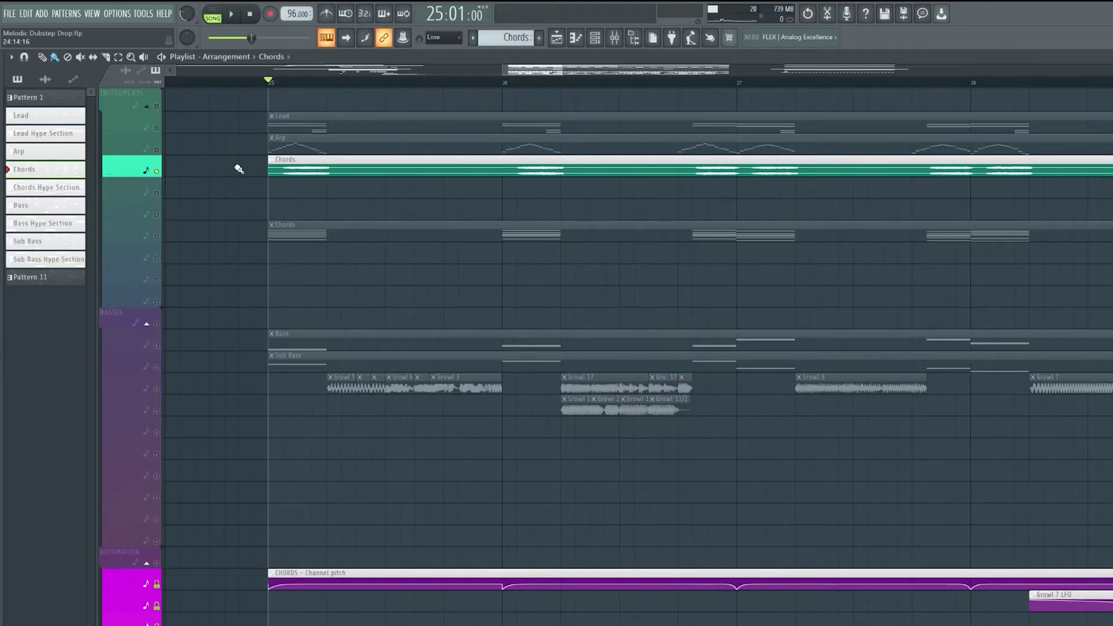
Solo the Arp track and play it from bar 25
left_click(152, 153)
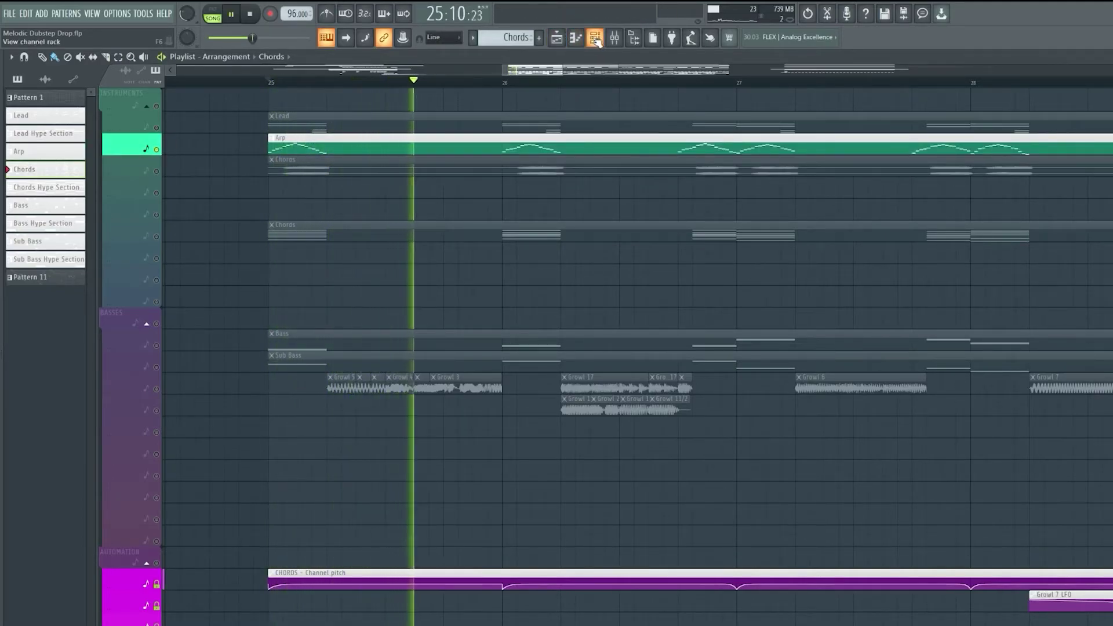
scroll(584, 86, "down", 4)
key("space")
Select the Arp pattern and view the 3x Osc settings of its Arp Chords channel
key("F6")
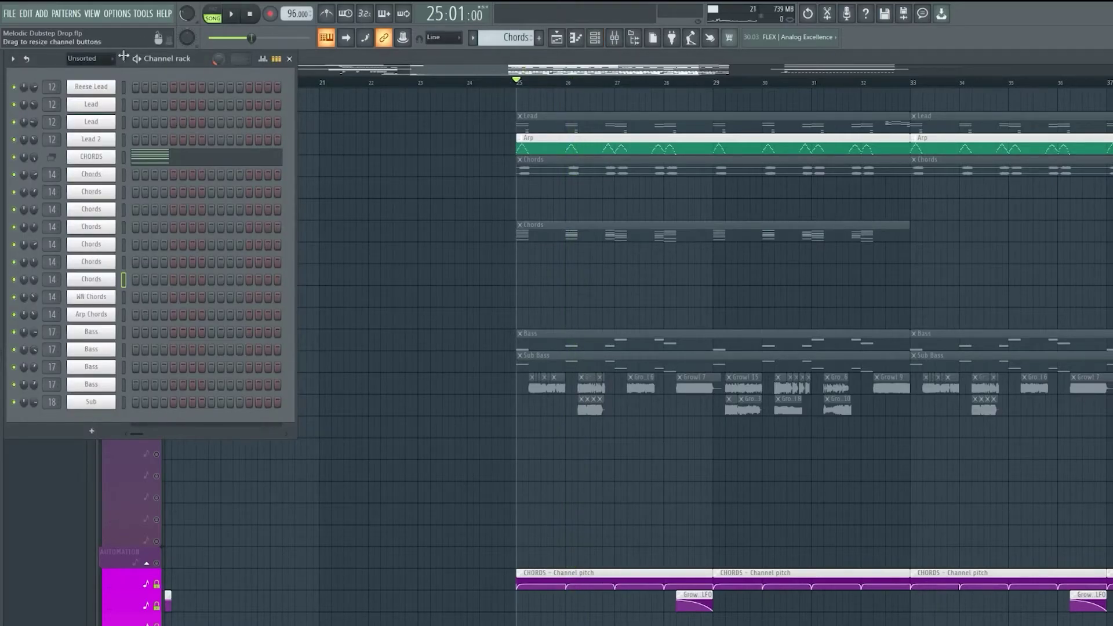
key("F6")
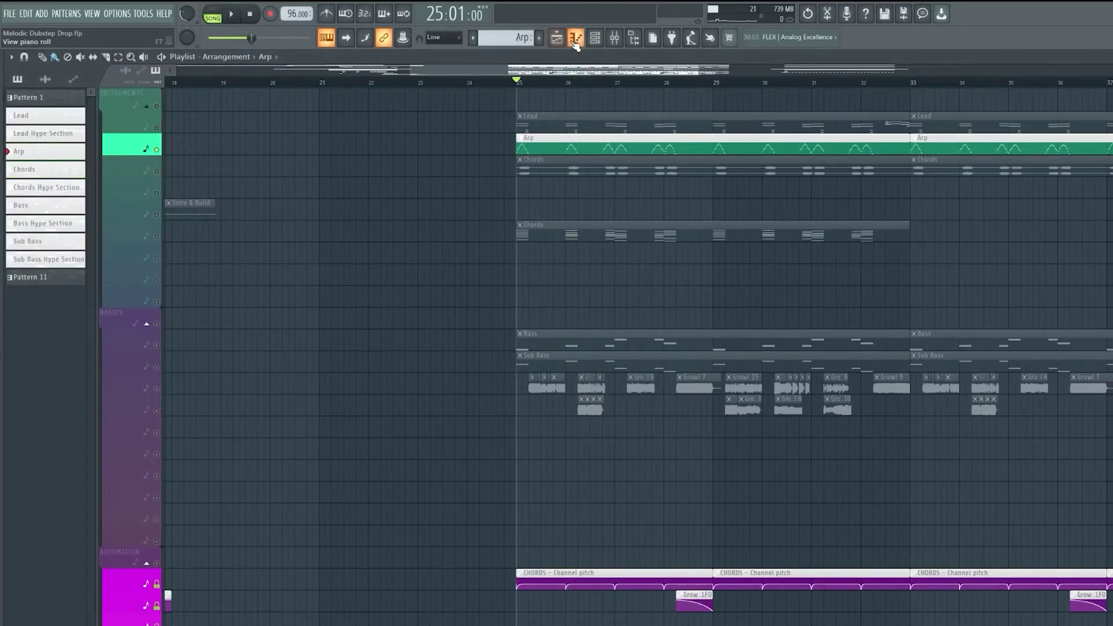
left_click(596, 39)
left_click(91, 314)
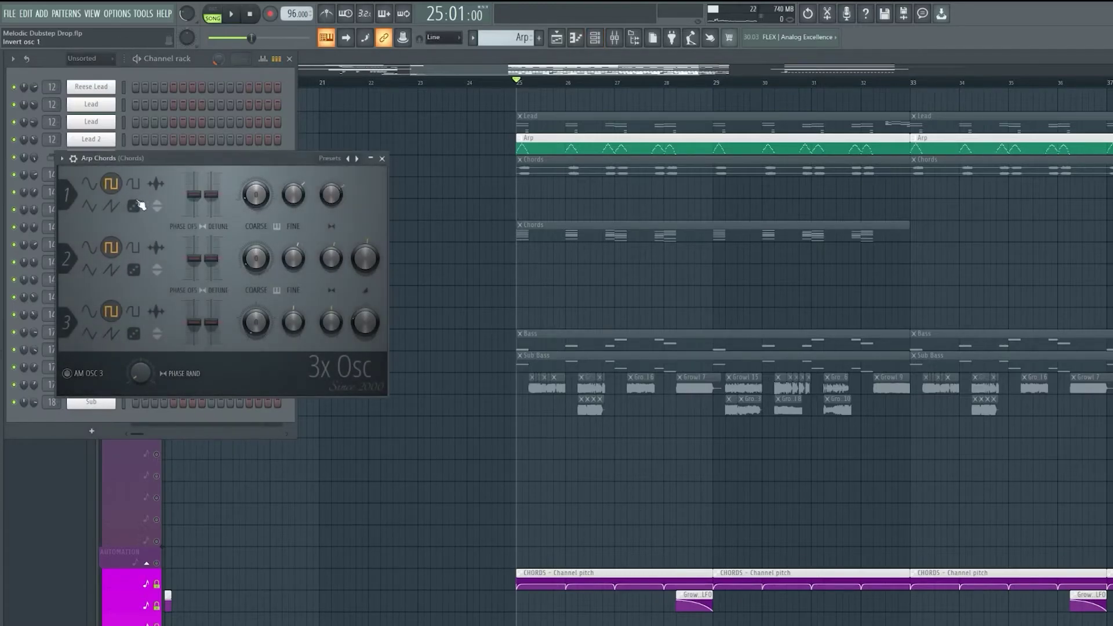
left_click(382, 159)
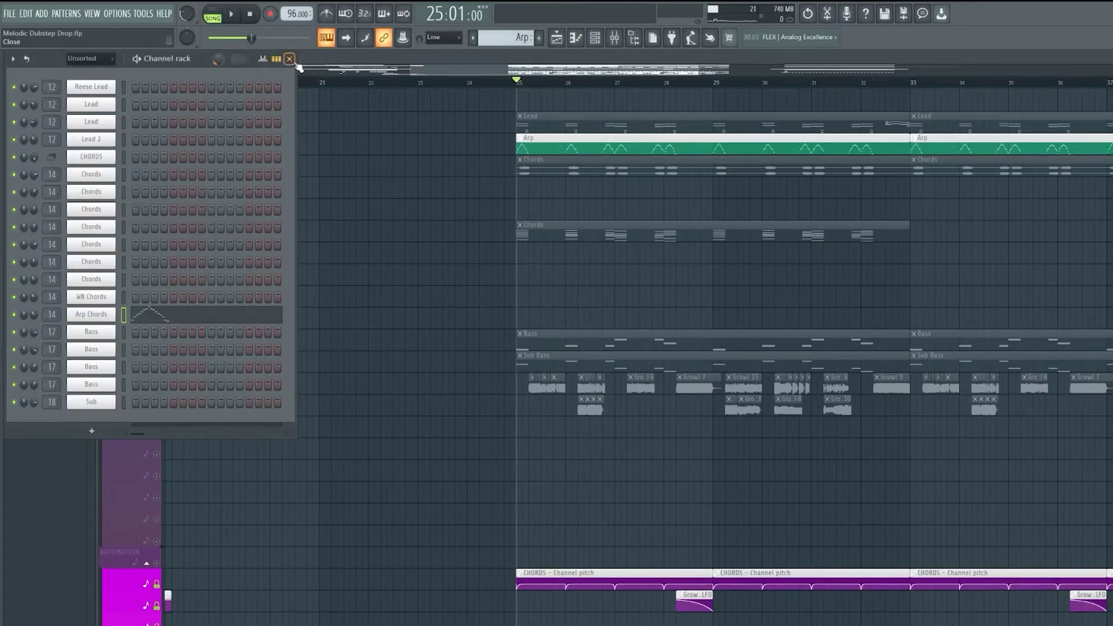
left_click(295, 64)
Replay the isolated Arp track from bar 25 with its clips shown larger
key("space")
scroll(622, 84, "up", 3)
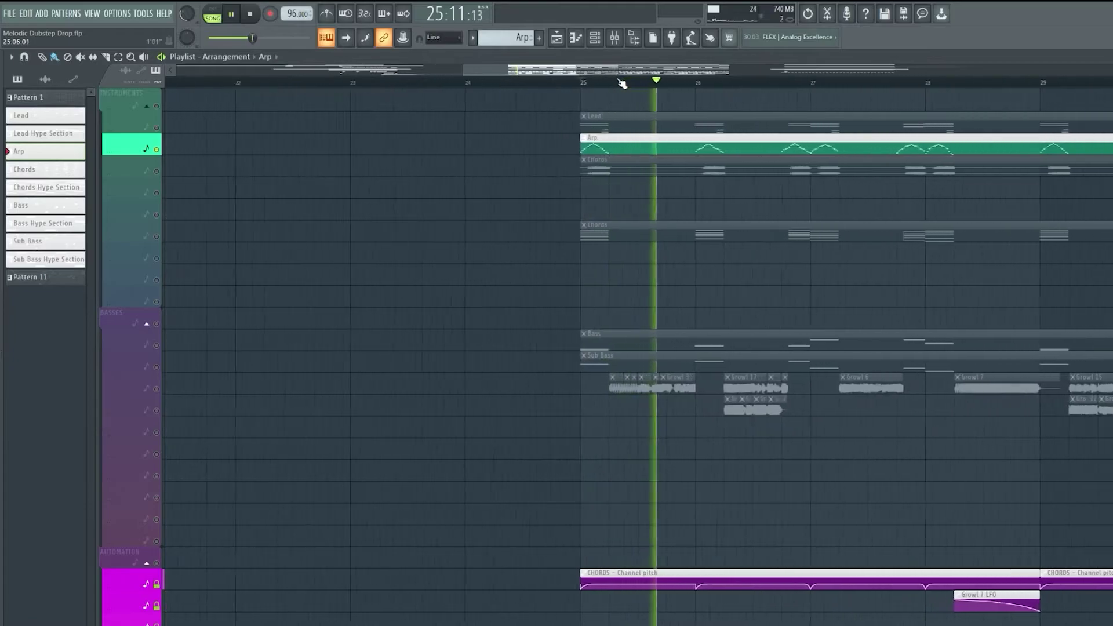
scroll(622, 84, "up", 2)
key("space")
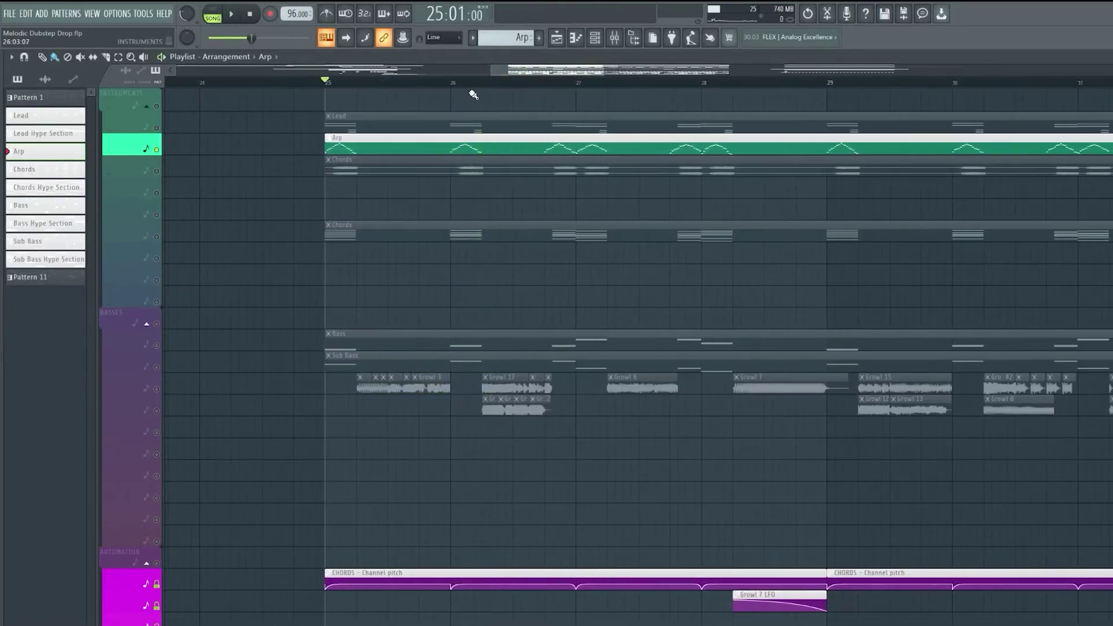
Solo the Lead track and play it briefly from bar 25
right_click(156, 128)
key("space")
key("space")
Select the Lead pattern, solo and play its Reese Lead channel, and view that channel's Sytrus settings
left_click(595, 37)
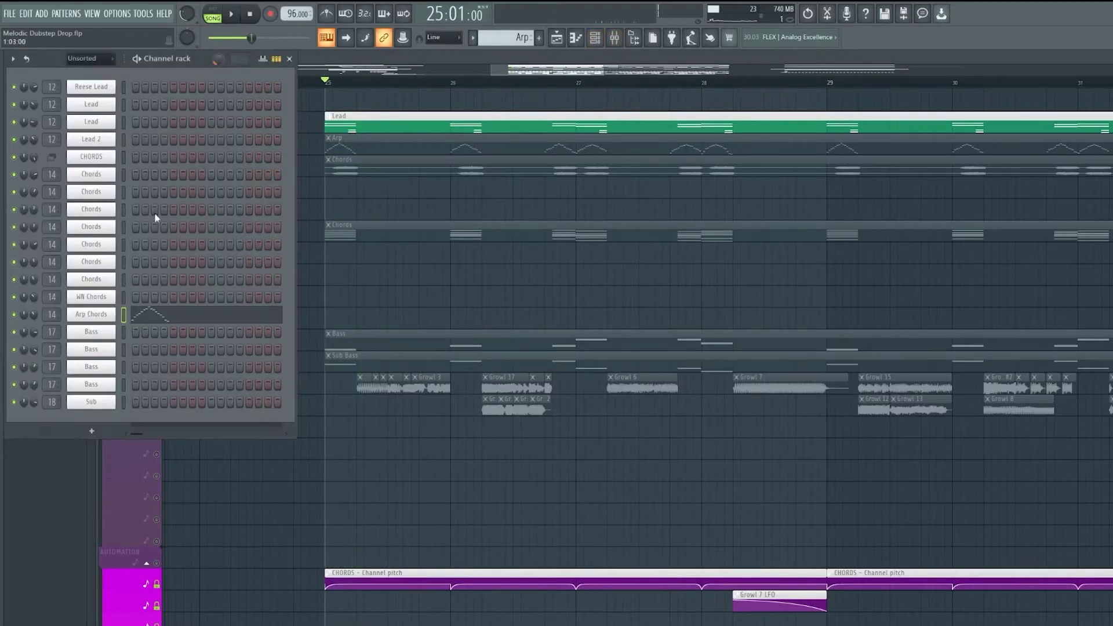
key("F6")
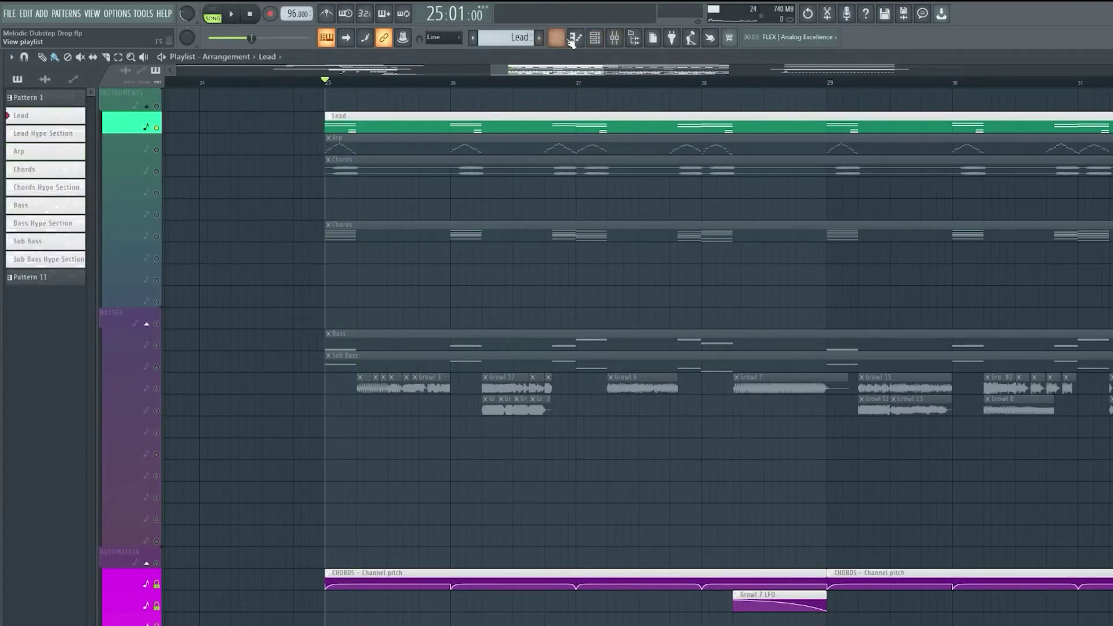
left_click(597, 39)
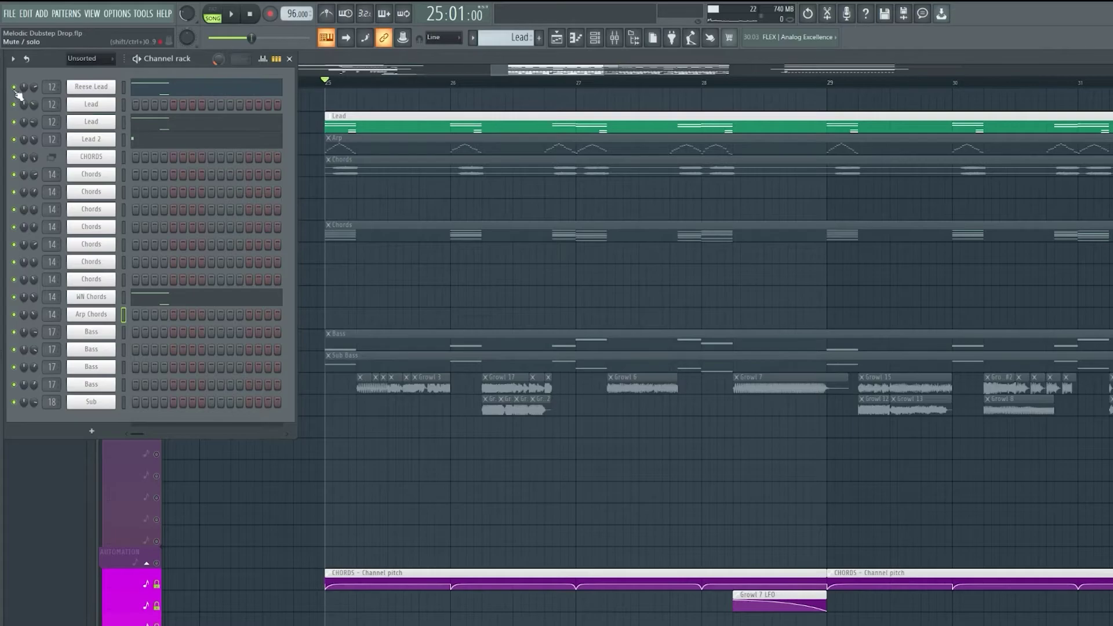
key("space")
key("space")
left_click(91, 86)
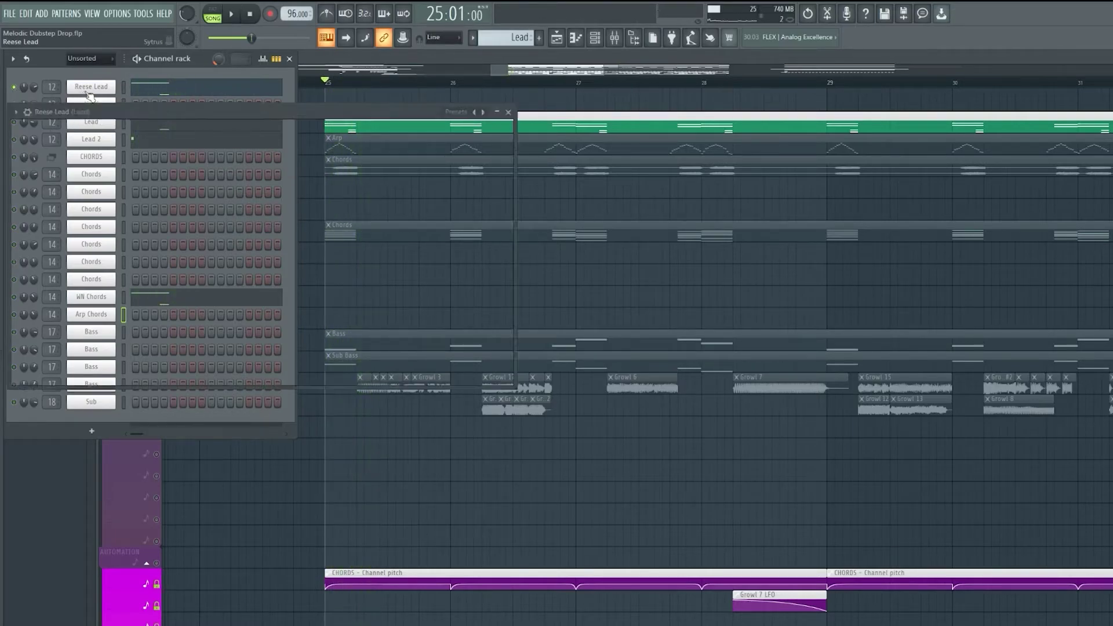
left_click_drag(246, 116, 268, 114)
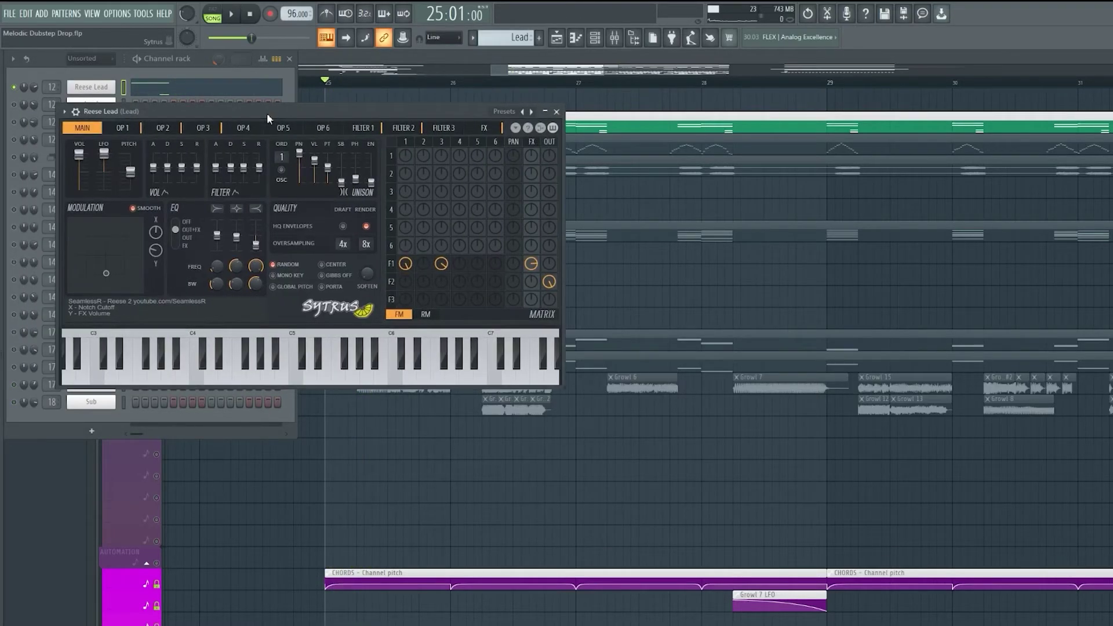
left_click(556, 111)
Solo and play the Lead channel directly above Lead 2, view its Sytrus settings, and close the channel rack
right_click(14, 122)
key("space")
key("space")
left_click(91, 122)
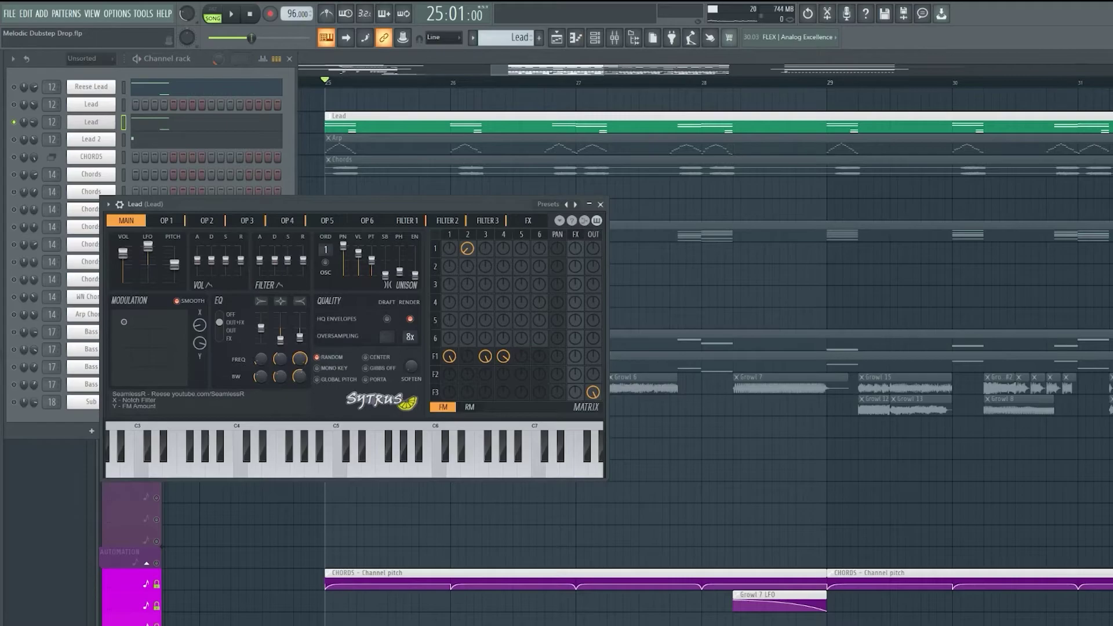
left_click(600, 205)
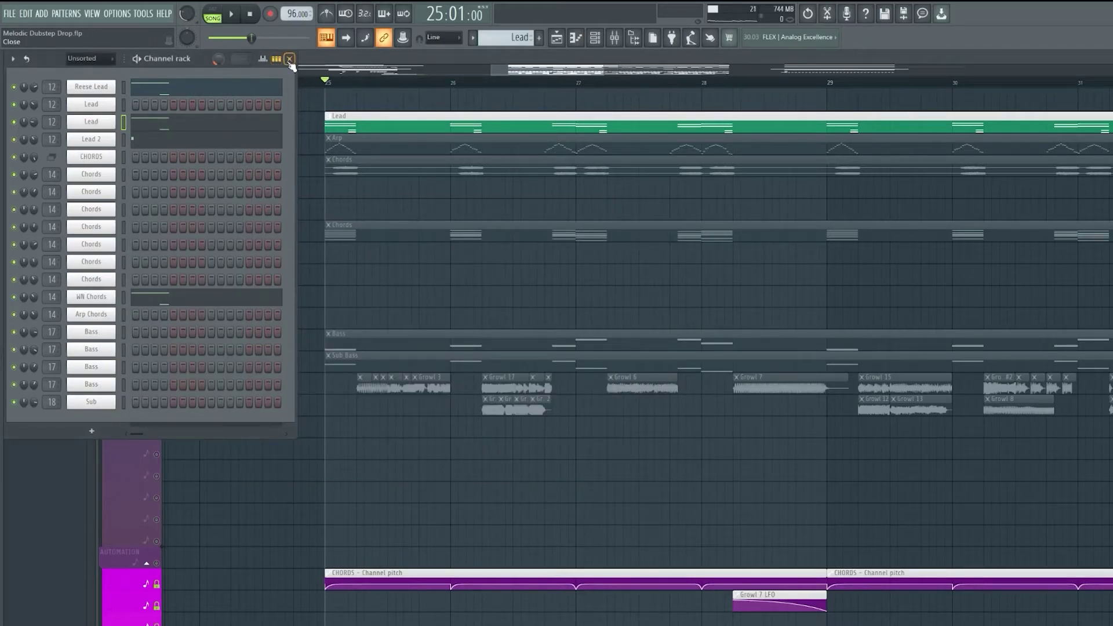
left_click(289, 59)
Open the mixer on the Lead insert to show its effects chain
scroll(349, 85, "down", 1)
scroll(349, 85, "down", 3)
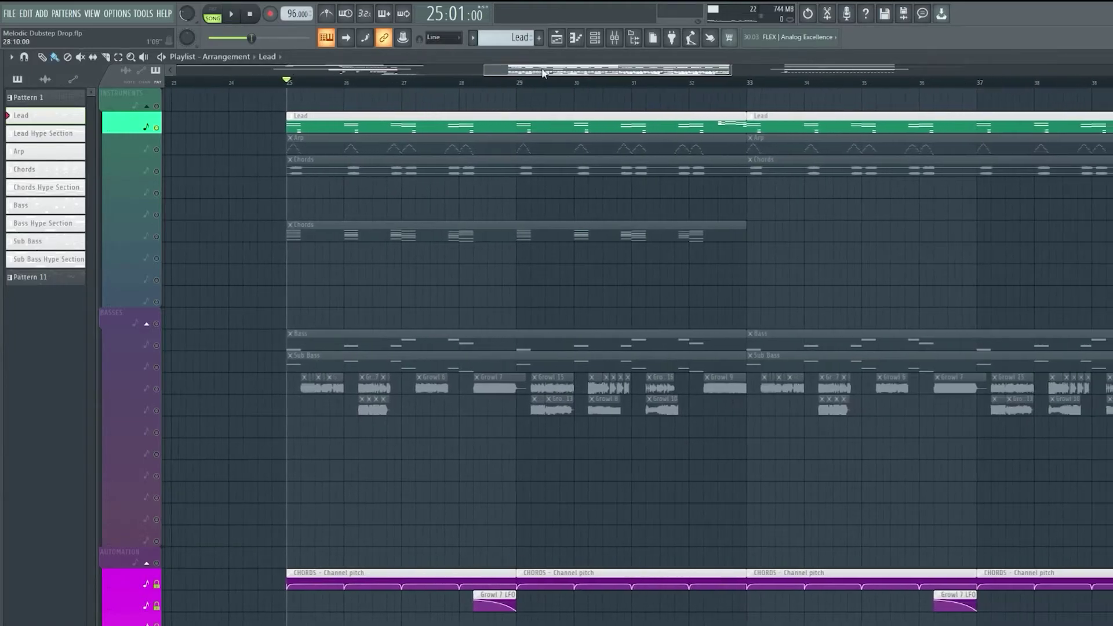
left_click(615, 37)
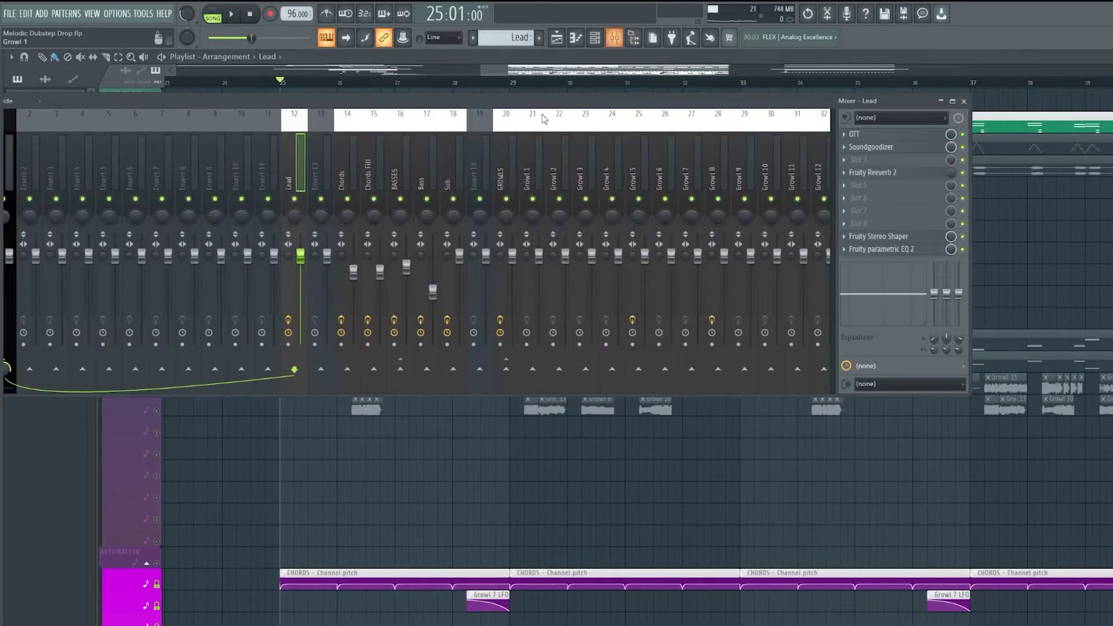
View the OTT, Soundgoodizer and Fruity Reeverb 2 settings in the Lead insert's effects chain
left_click(893, 136)
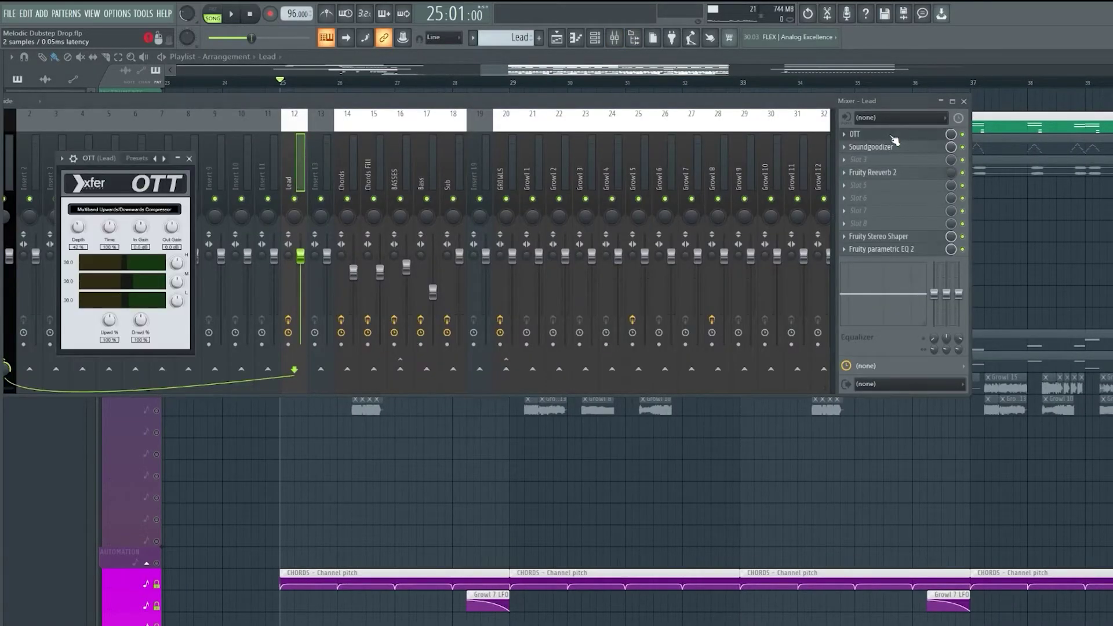
left_click(892, 149)
left_click(891, 150)
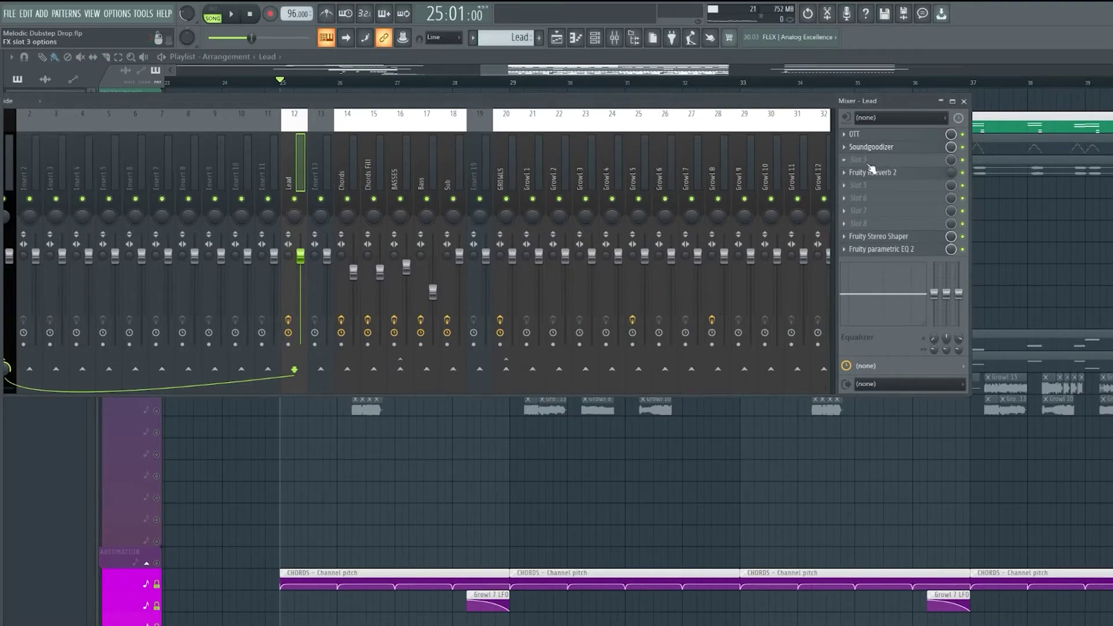
left_click(887, 175)
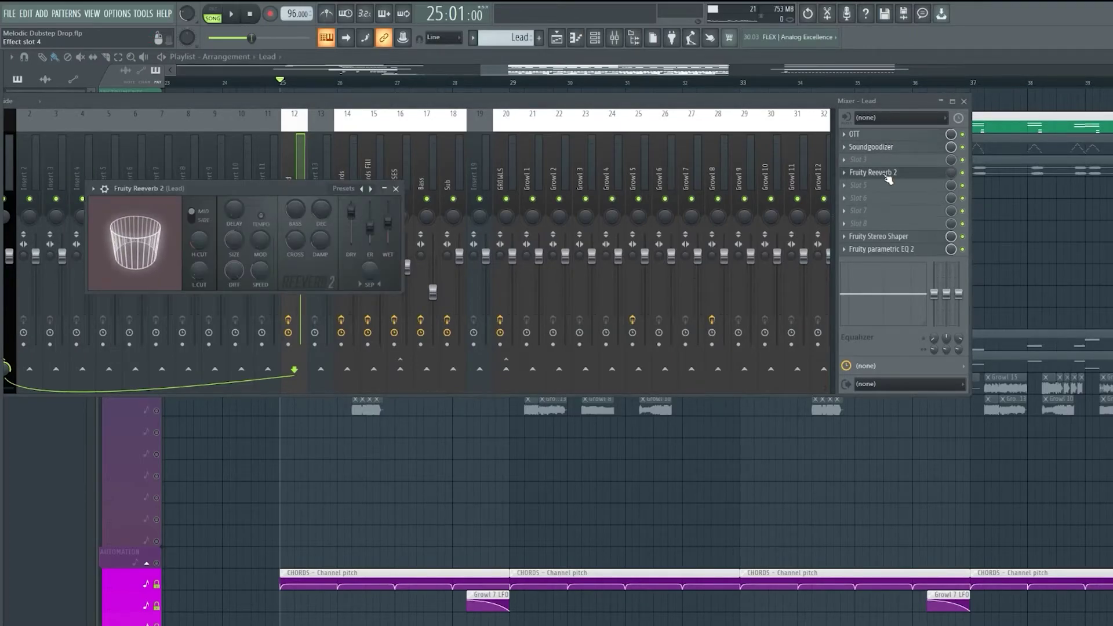
left_click(888, 176)
View the Lead insert's Fruity Stereo Shaper and Fruity parametric EQ 2 settings, then close the EQ and the mixer
left_click(889, 242)
left_click(890, 242)
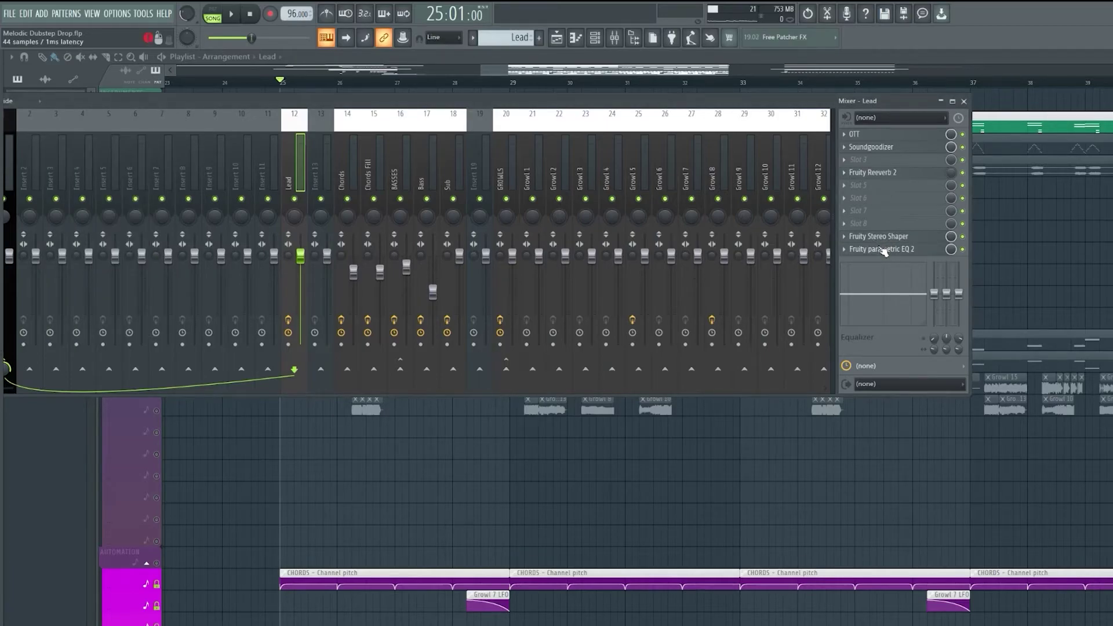
left_click(882, 250)
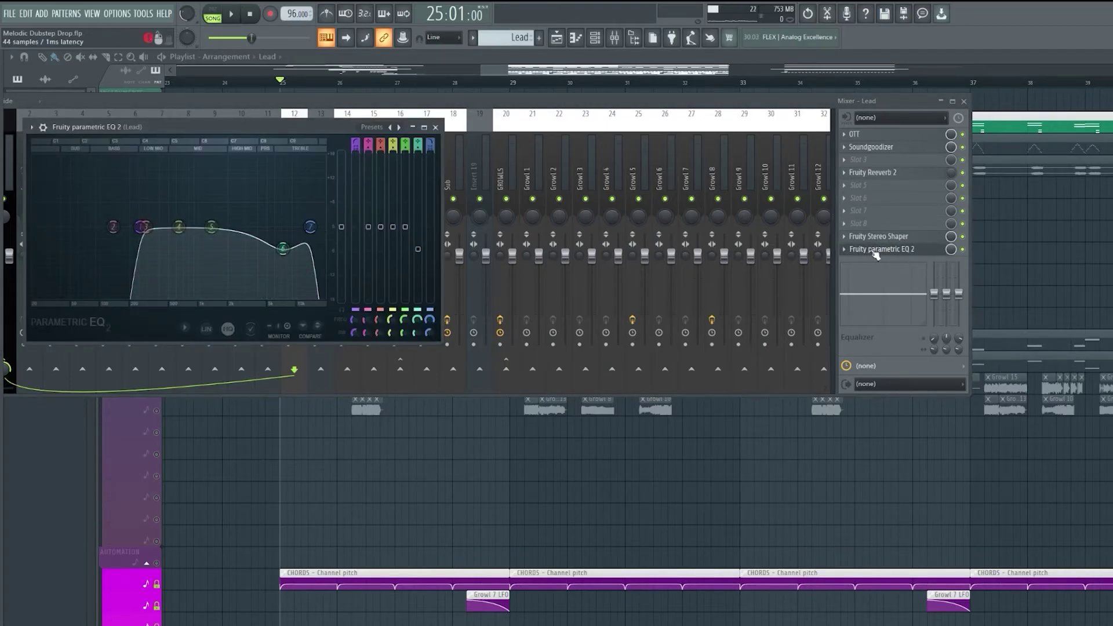
mouse_move(284, 249)
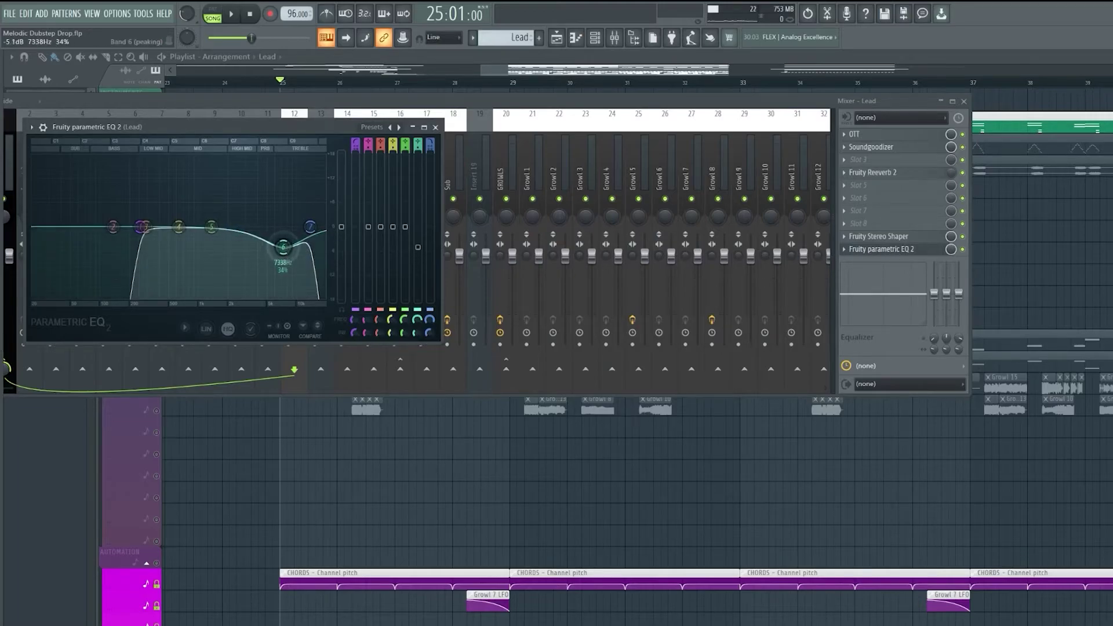
left_click(435, 126)
left_click(963, 101)
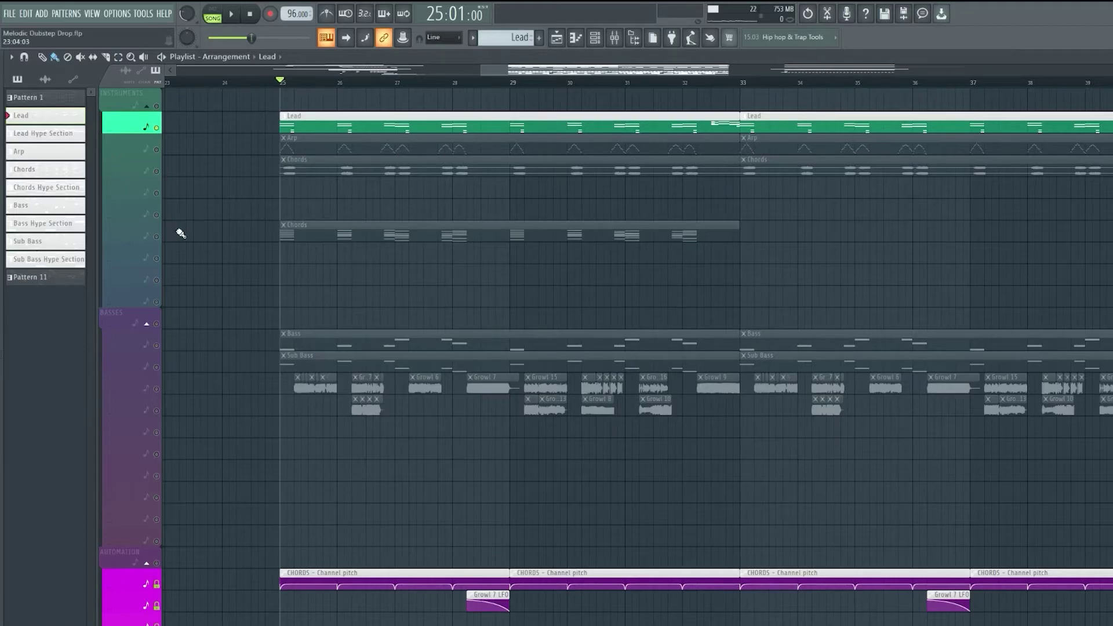
Delete the lower Chords clip starting at bar 25 and unmute the Arp and Chords tracks alongside Lead
right_click(378, 240)
left_click_drag(160, 169, 162, 152)
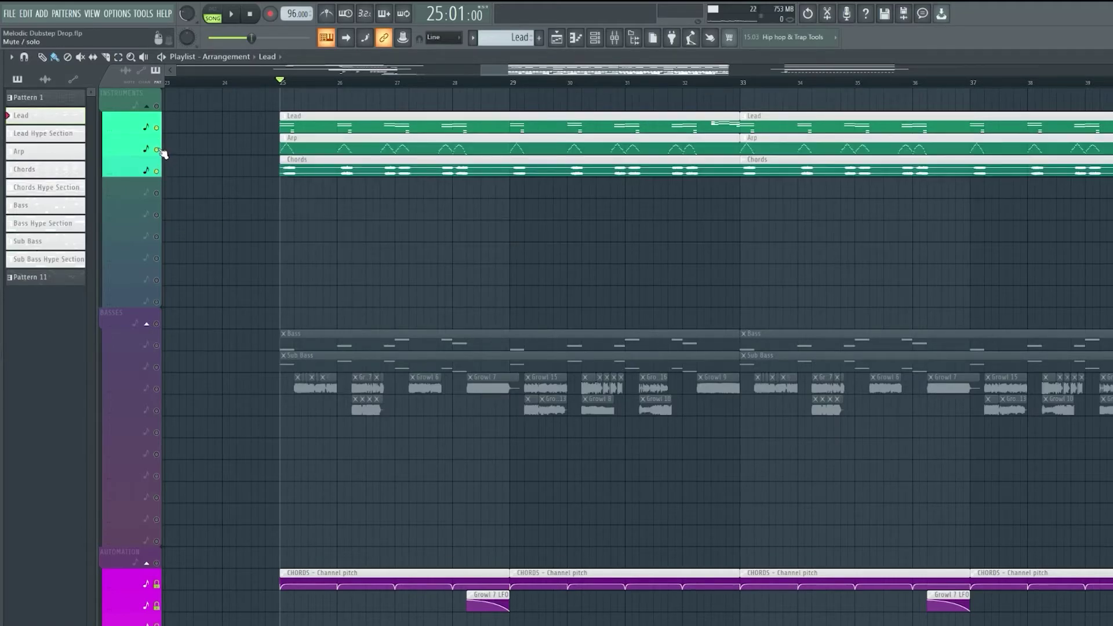
scroll(315, 94, "up", 2)
scroll(298, 201, "down", 2)
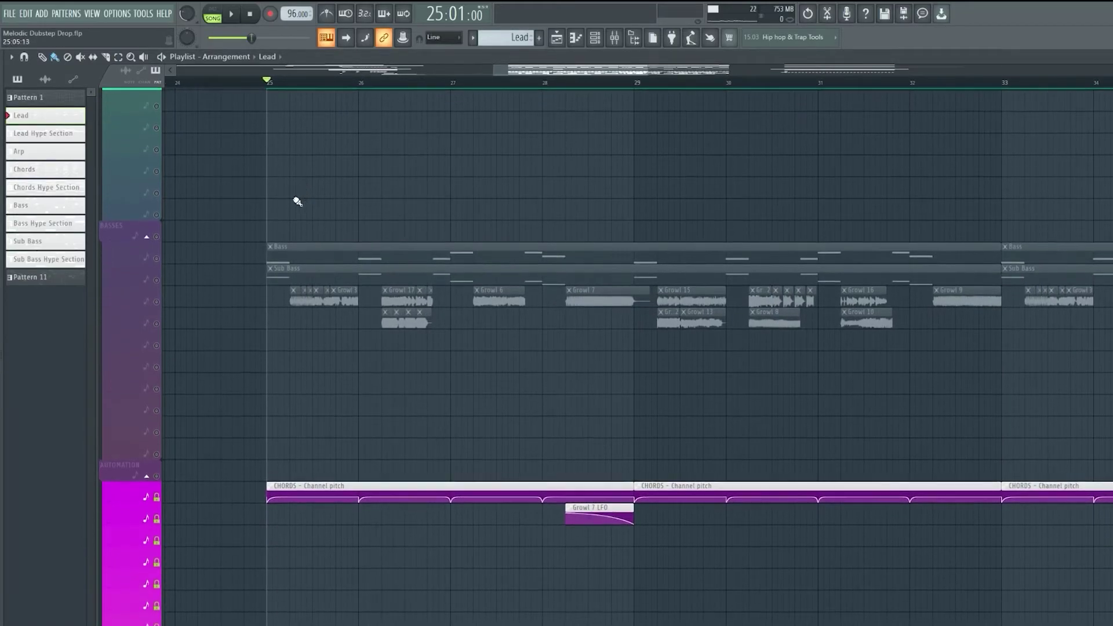
scroll(278, 87, "up", 2)
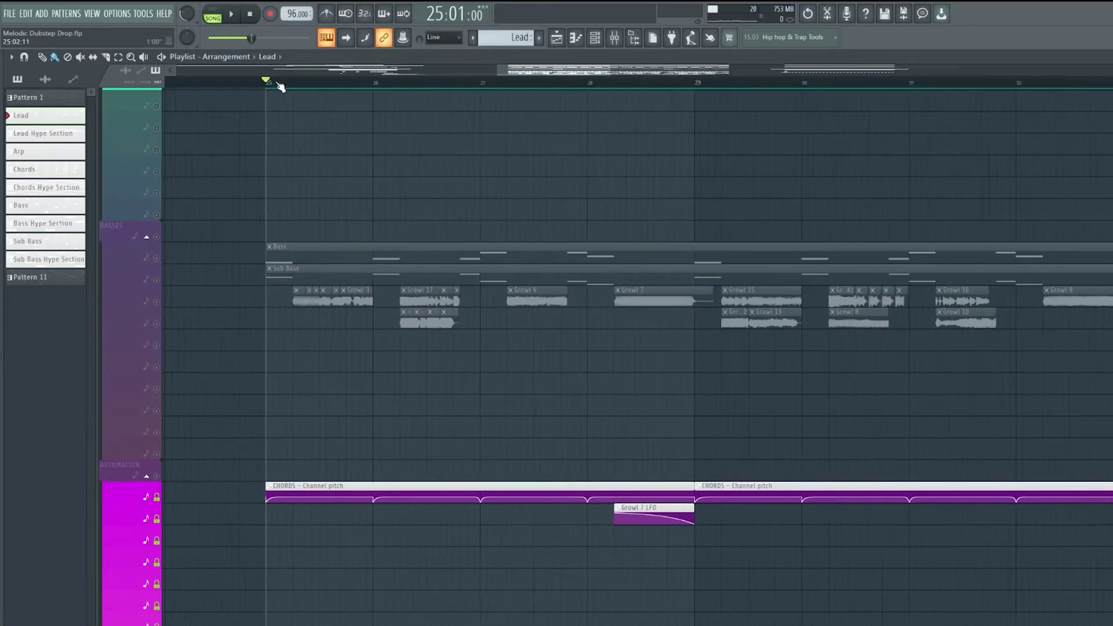
Mute the Lead, Arp and Chords tracks and leave only the Bass and Sub Bass tracks active above the automation
scroll(203, 207, "down", 2)
left_click_drag(154, 168, 162, 194)
scroll(239, 253, "up", 3)
scroll(281, 244, "up", 1)
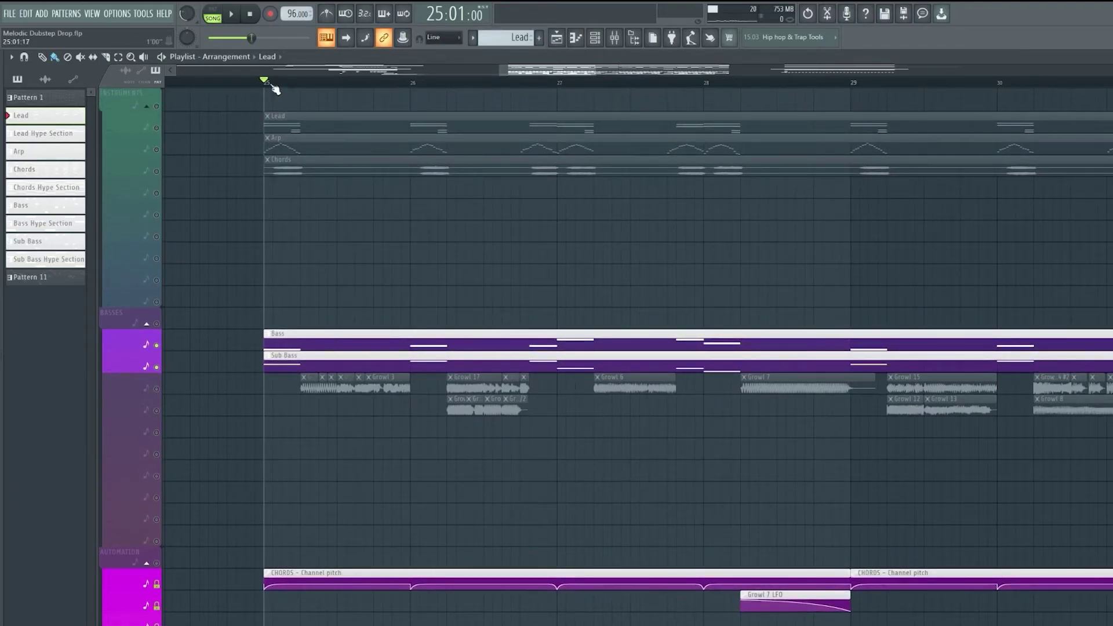
scroll(276, 88, "up", 3)
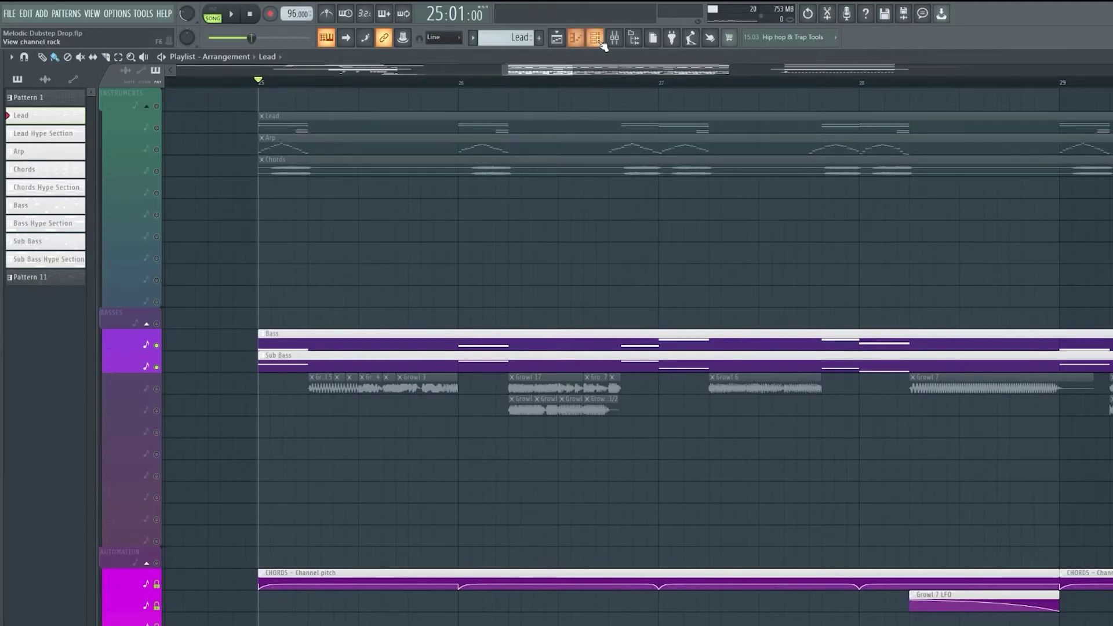
Mute the Sub Bass track and play the Bass track briefly from bar 25
left_click(156, 367)
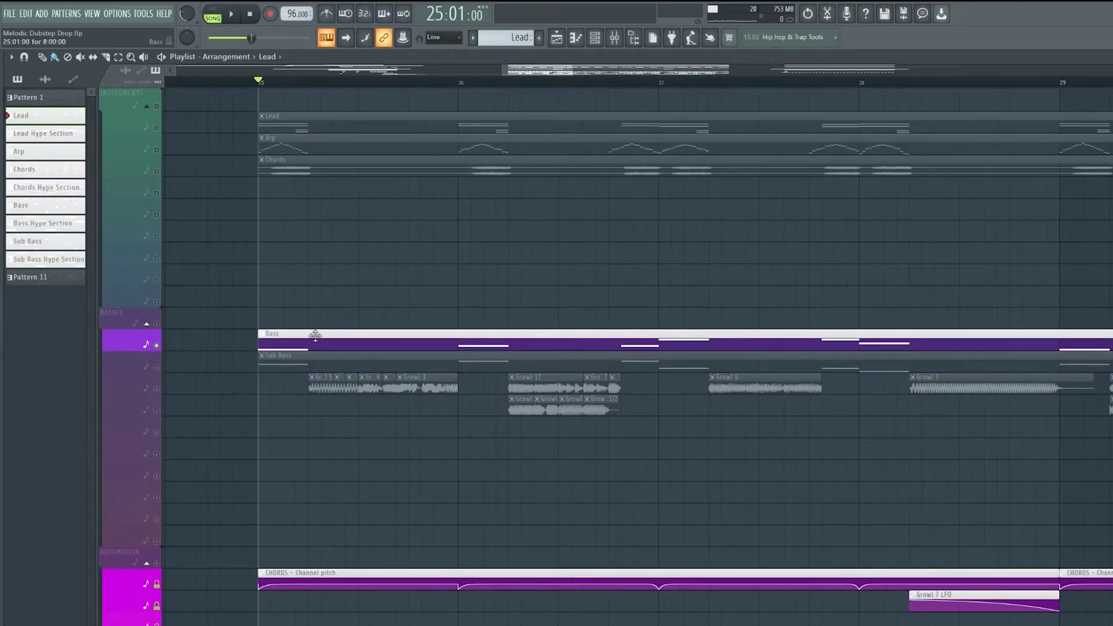
key("space")
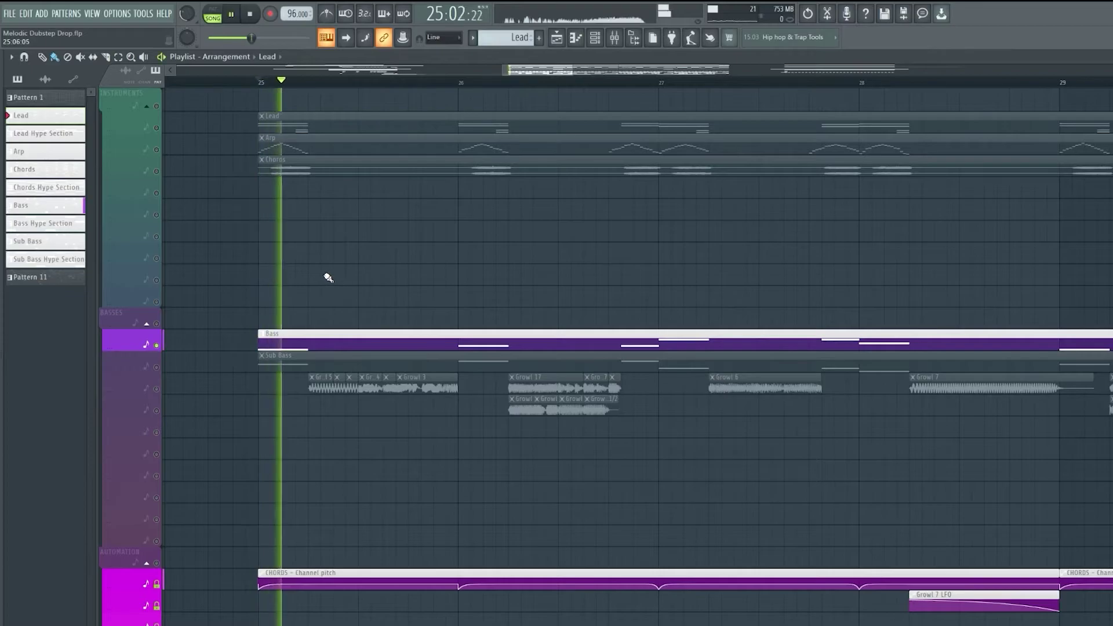
key("space")
Select the Bass pattern, solo and play its first Bass channel, and view that channel's GMS settings
left_click(594, 38)
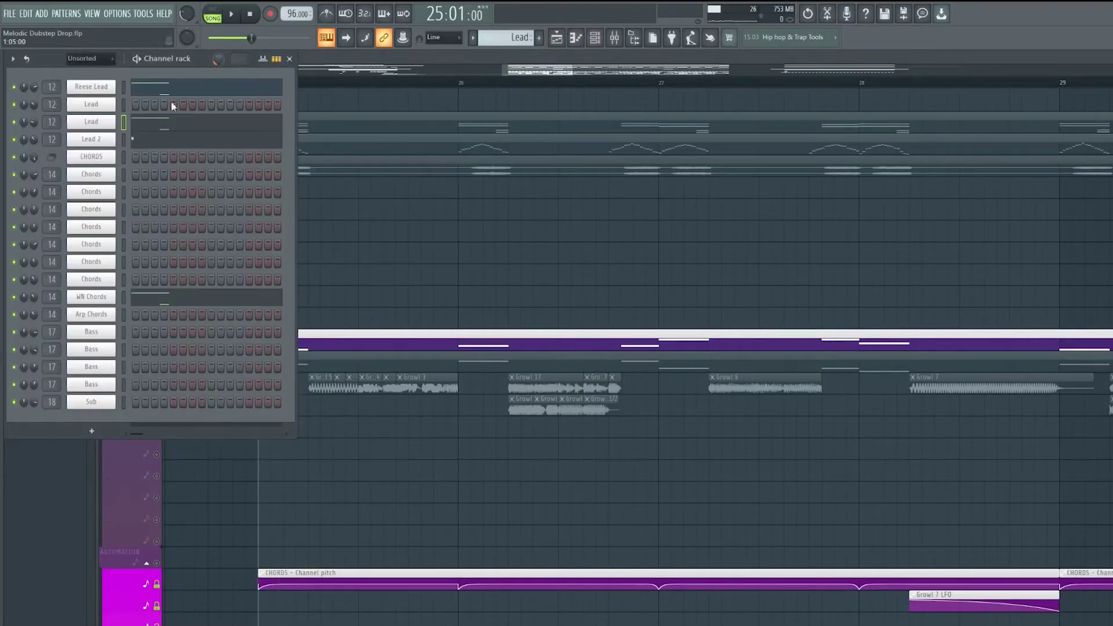
key("F6")
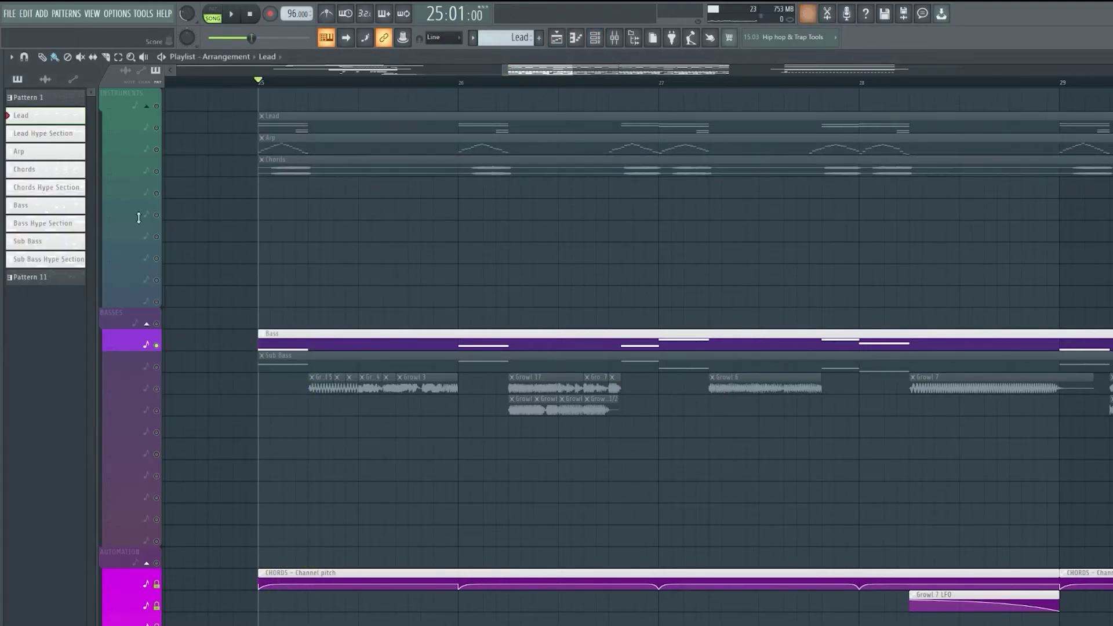
left_click(36, 211)
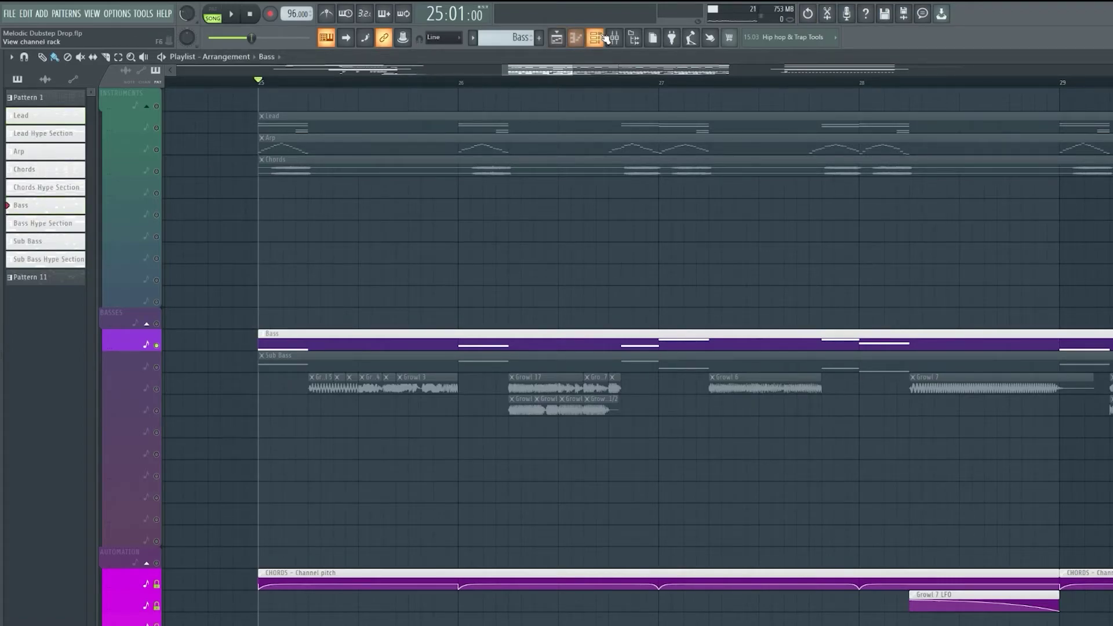
key("F6")
key("space")
left_click(101, 334)
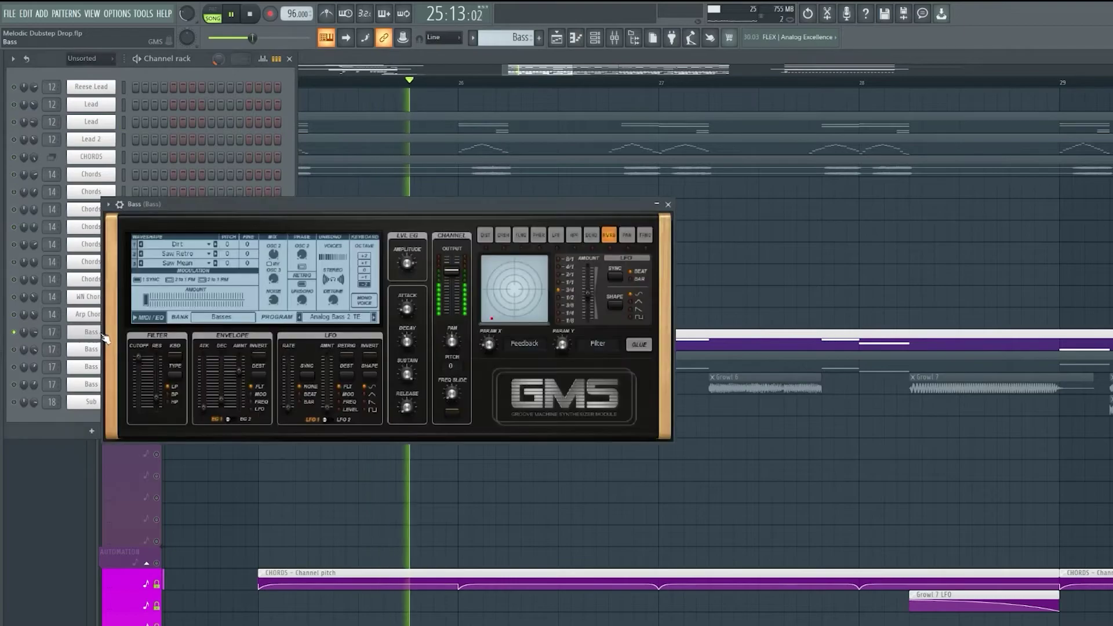
left_click(96, 332)
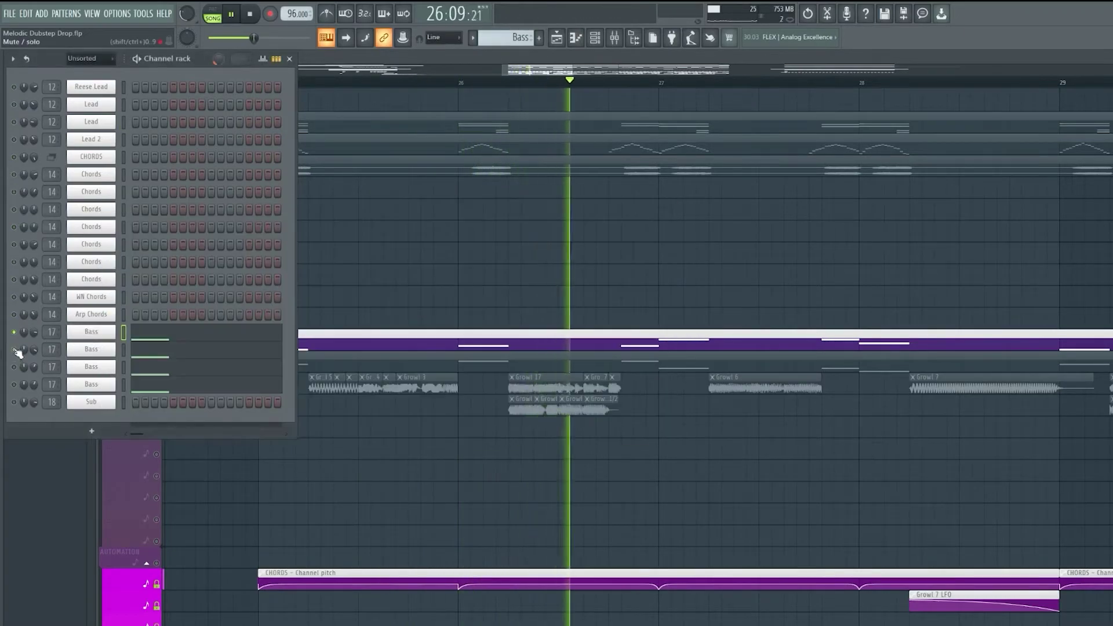
Solo the other three Bass channels one by one during playback, view their synth settings, and stop playback
left_click(90, 350)
left_click(90, 350)
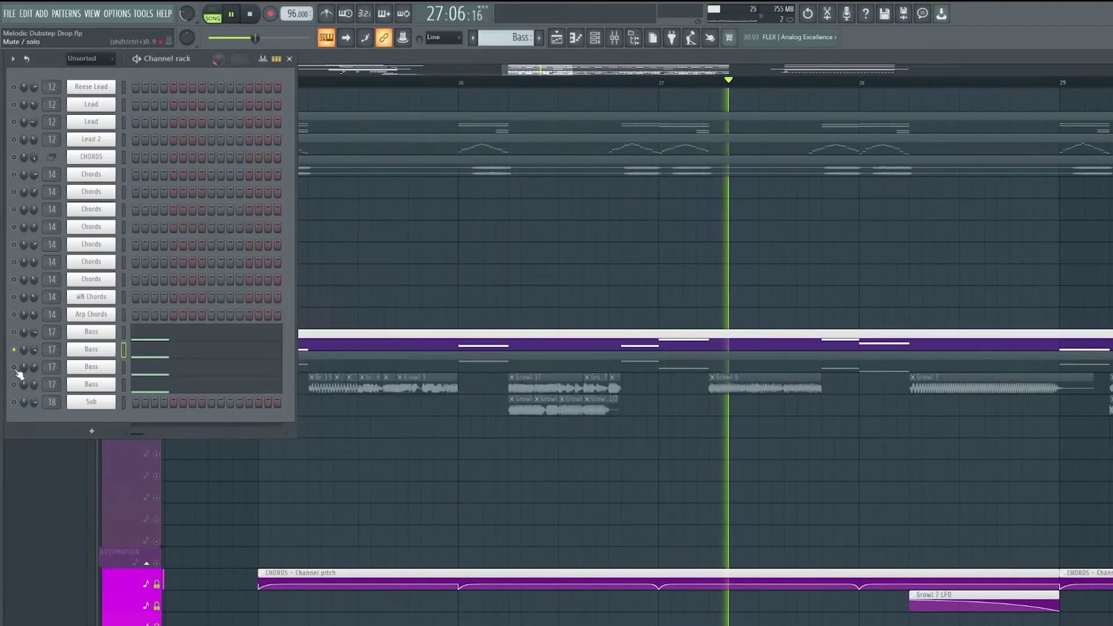
left_click(110, 368)
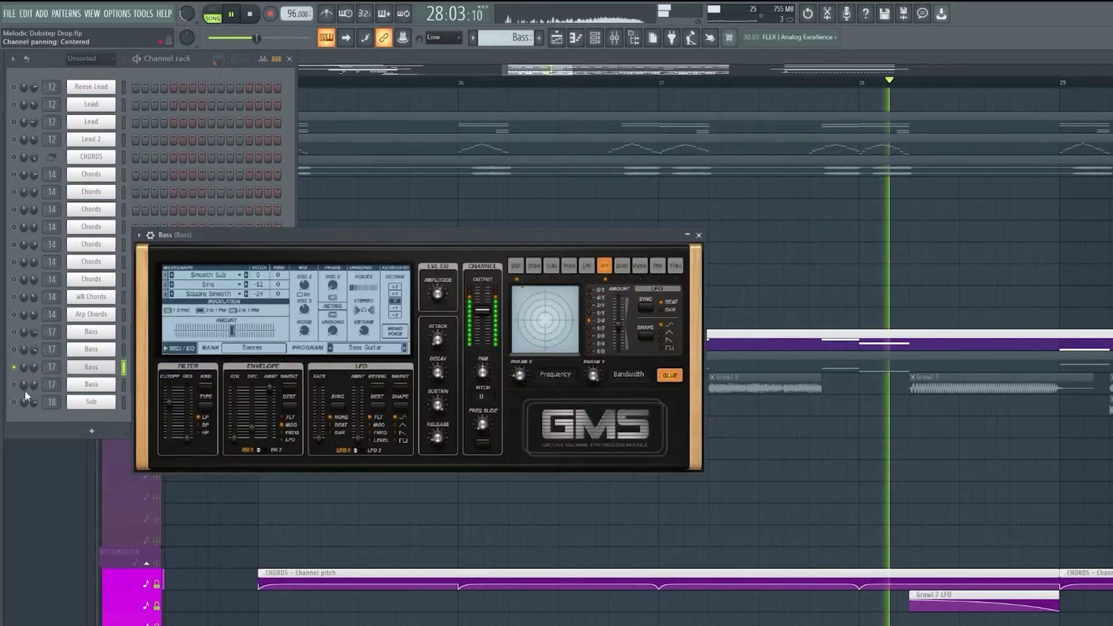
left_click(72, 386)
left_click(72, 385)
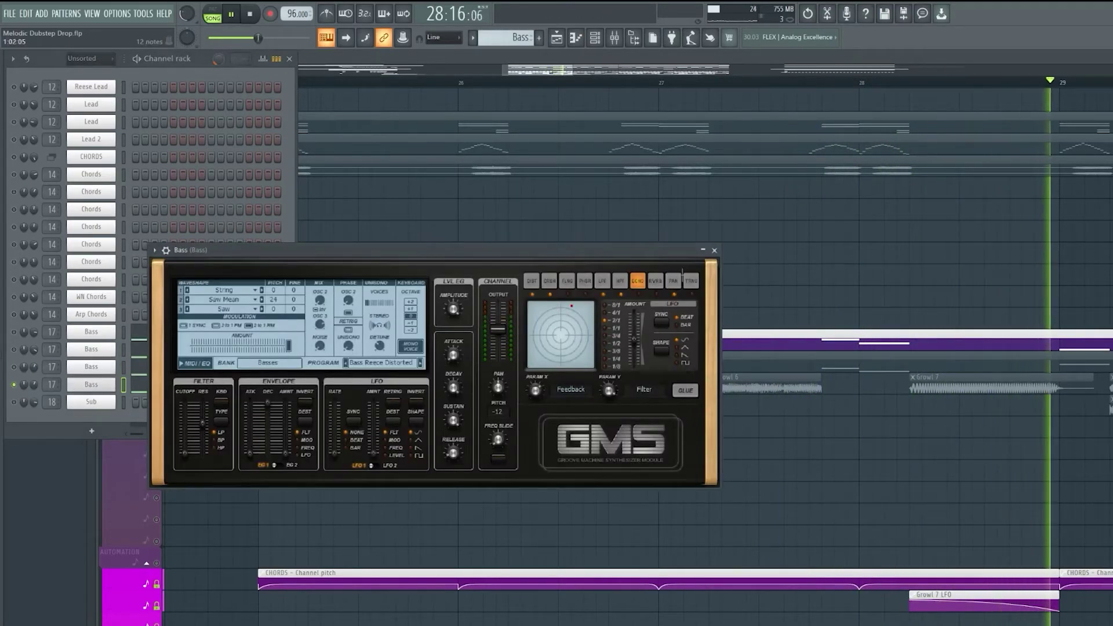
left_click(717, 253)
key("space")
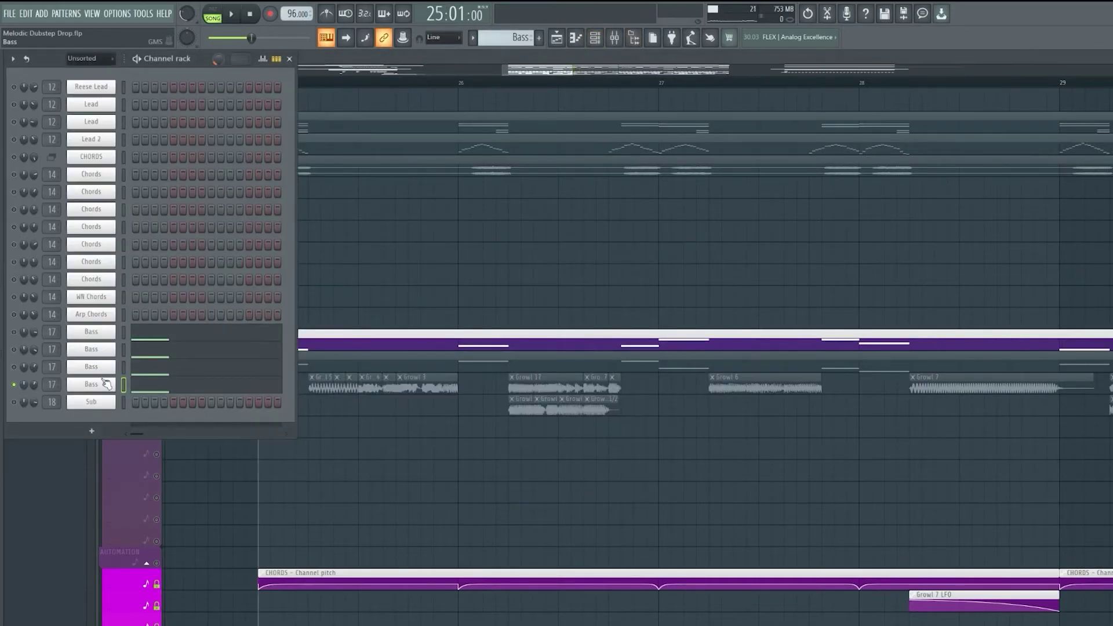
Open the mixer on the Bass insert and view its OTT, Soundgoodizer and Fruity Blood Overdrive settings
left_click(614, 37)
left_click(855, 135)
left_click(862, 146)
left_click(867, 159)
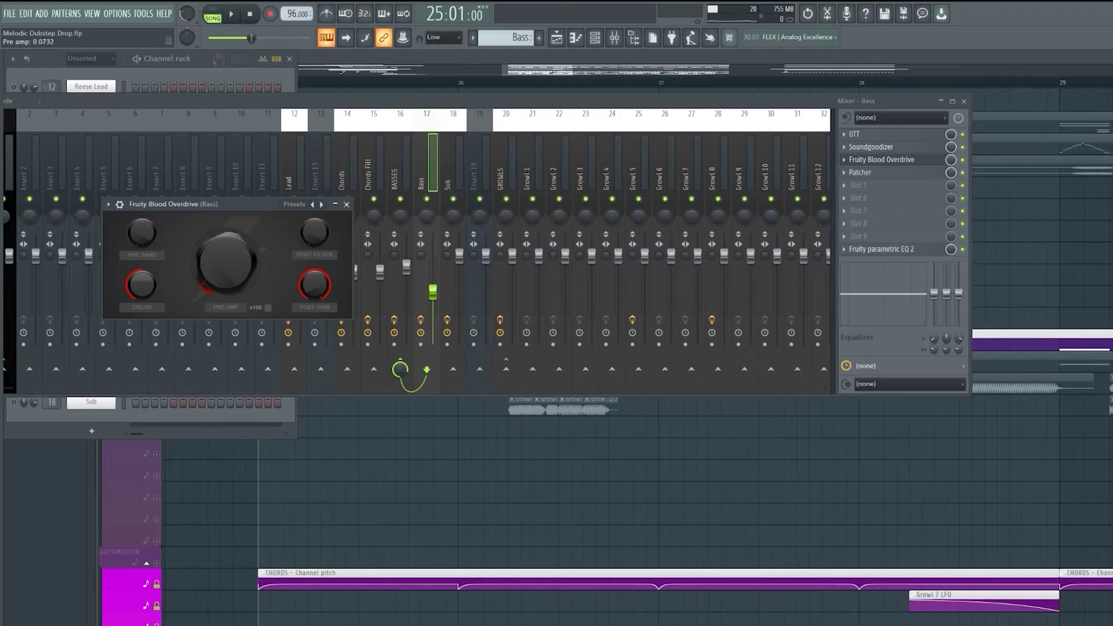
left_click(346, 204)
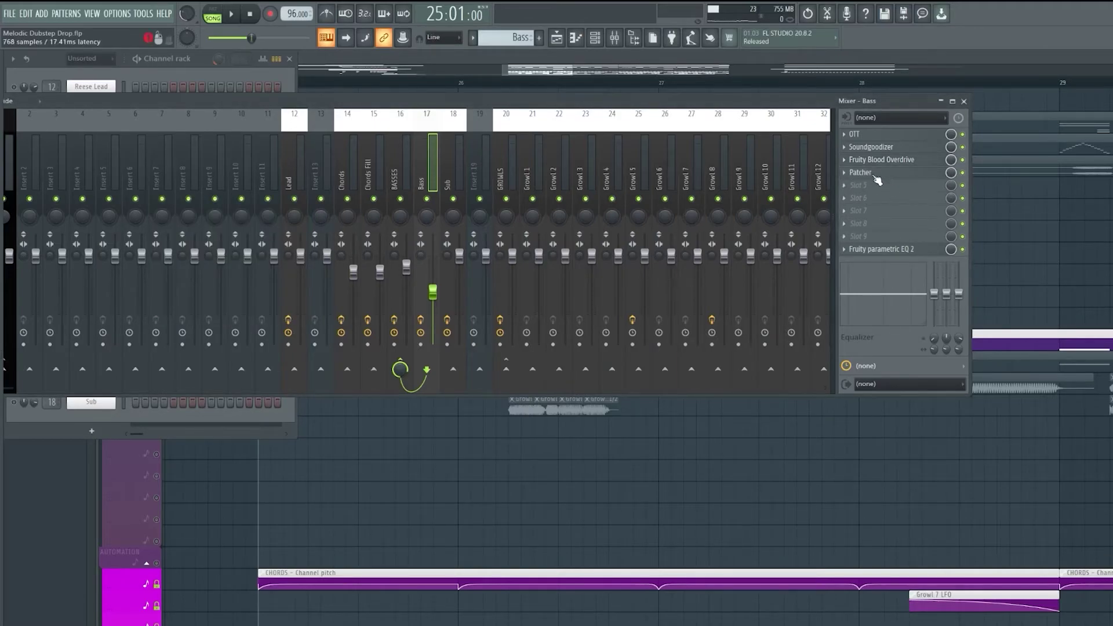
left_click(908, 161)
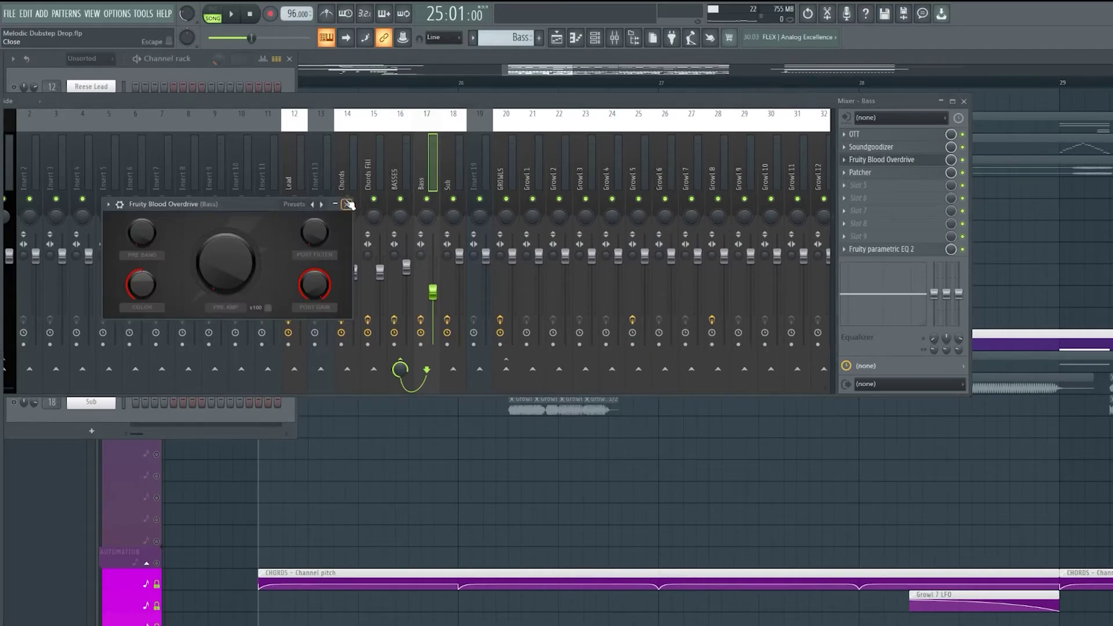
left_click(347, 205)
View the Bass insert's Patcher soft clipper and Fruity parametric EQ 2 settings, closing each window
left_click(863, 174)
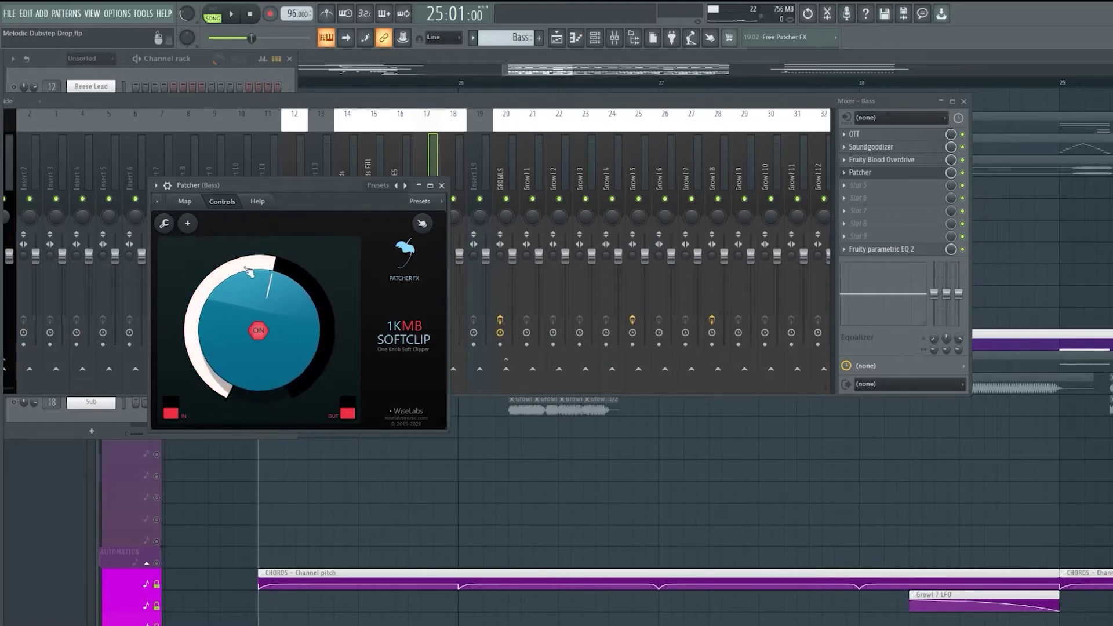
left_click(441, 185)
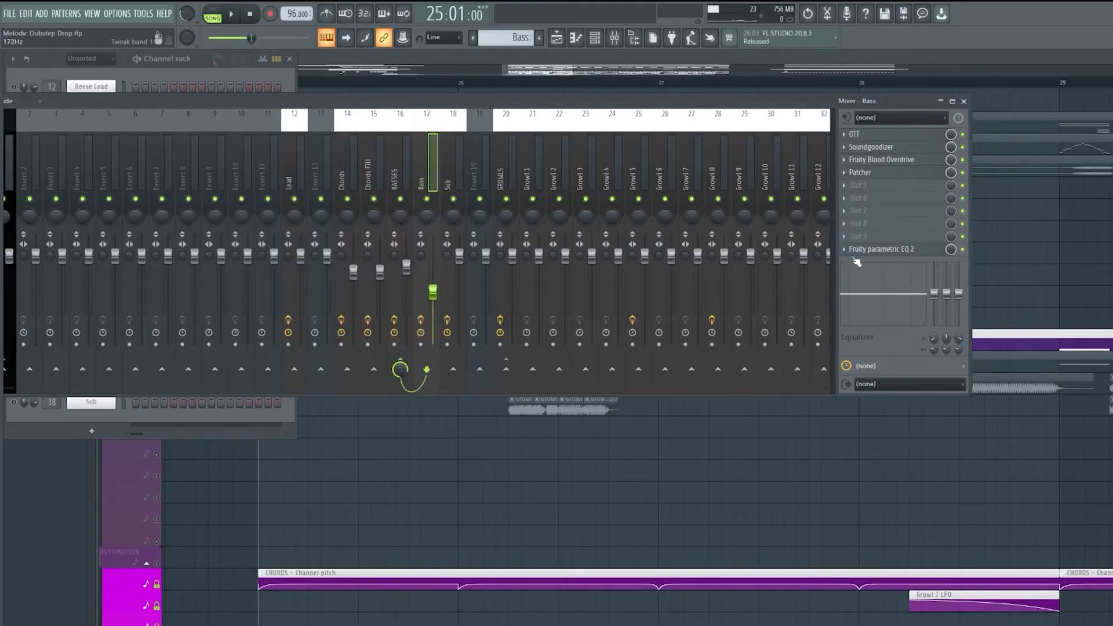
left_click(893, 250)
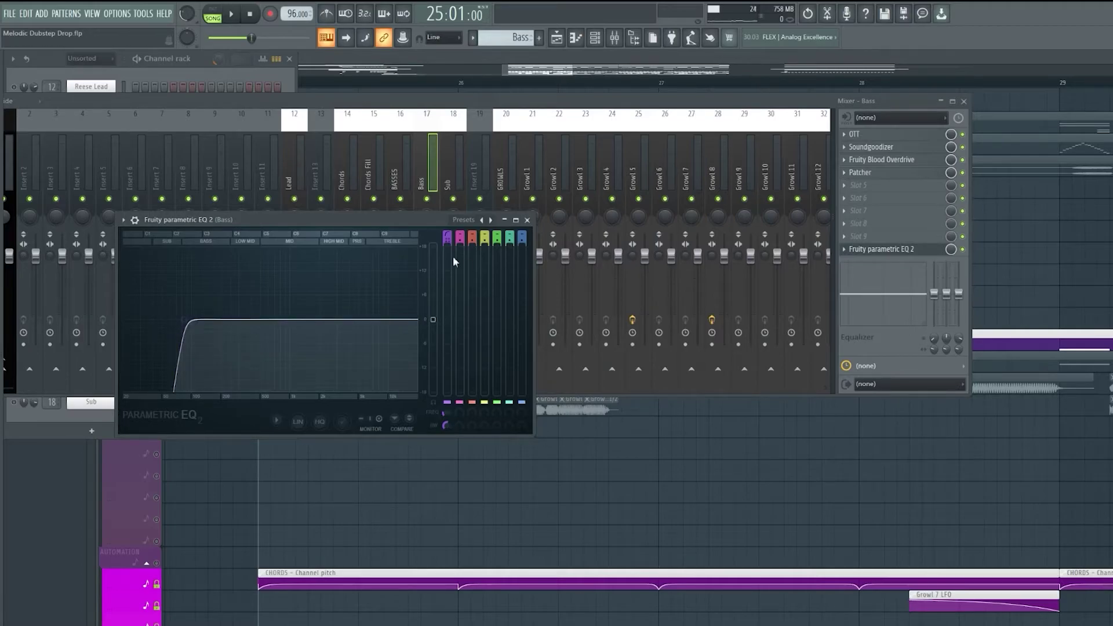
left_click(527, 220)
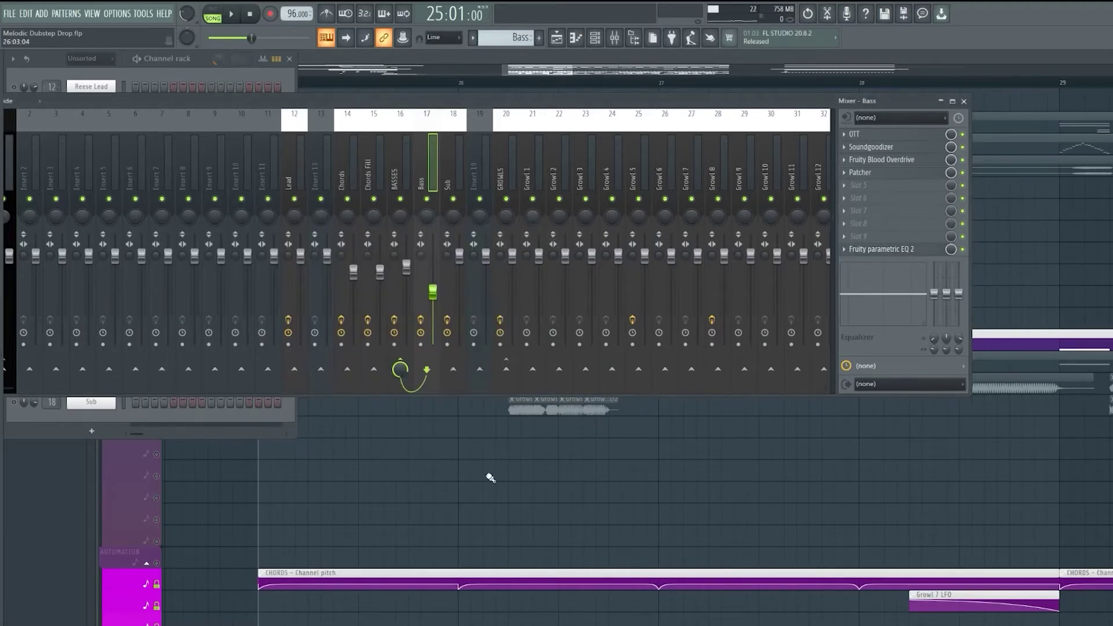
Return to the playlist, solo the Sub Bass track and play it from bar 25
left_click(335, 418)
left_click(165, 325)
key("space")
Solo the Sub channel in the channel rack, view its 3x Osc oscillator settings, and close the synth window
left_click(595, 38)
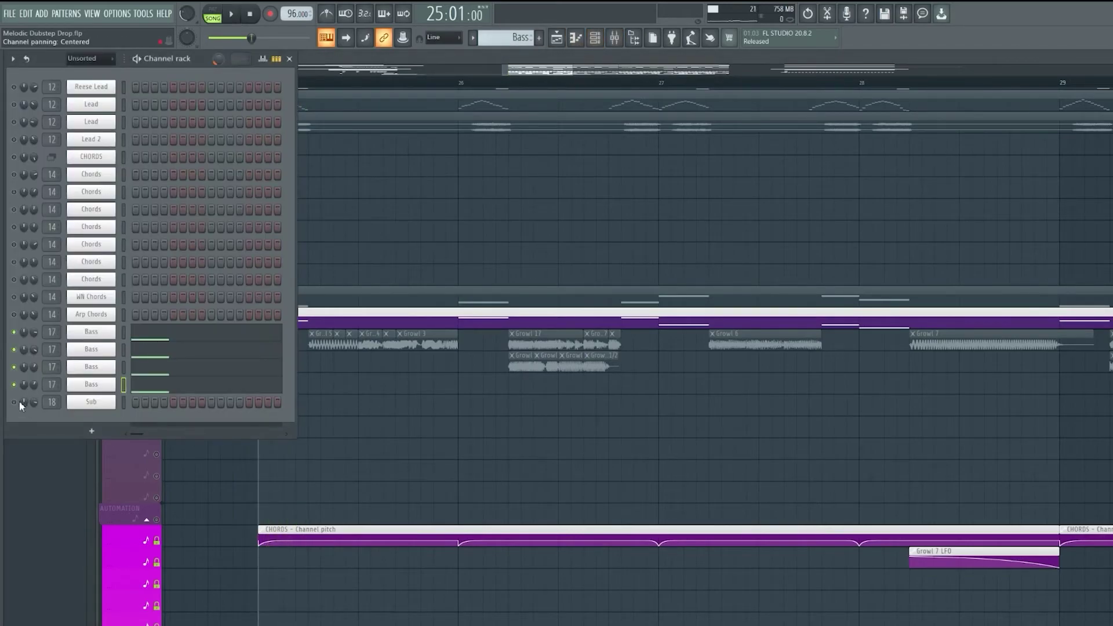
key("space")
left_click(91, 402)
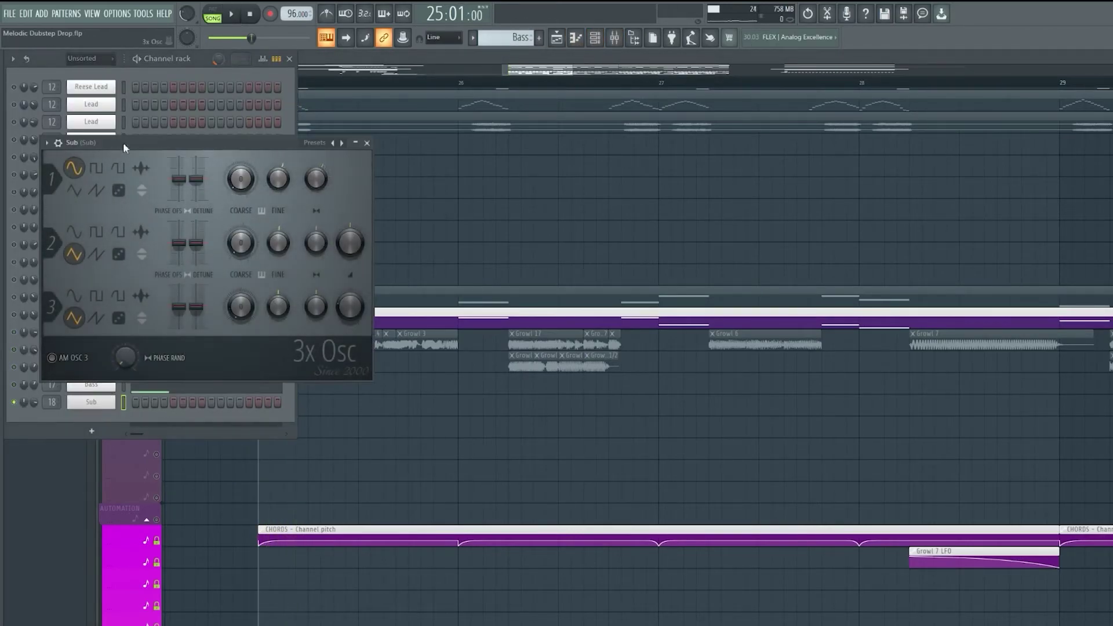
left_click_drag(119, 145, 219, 146)
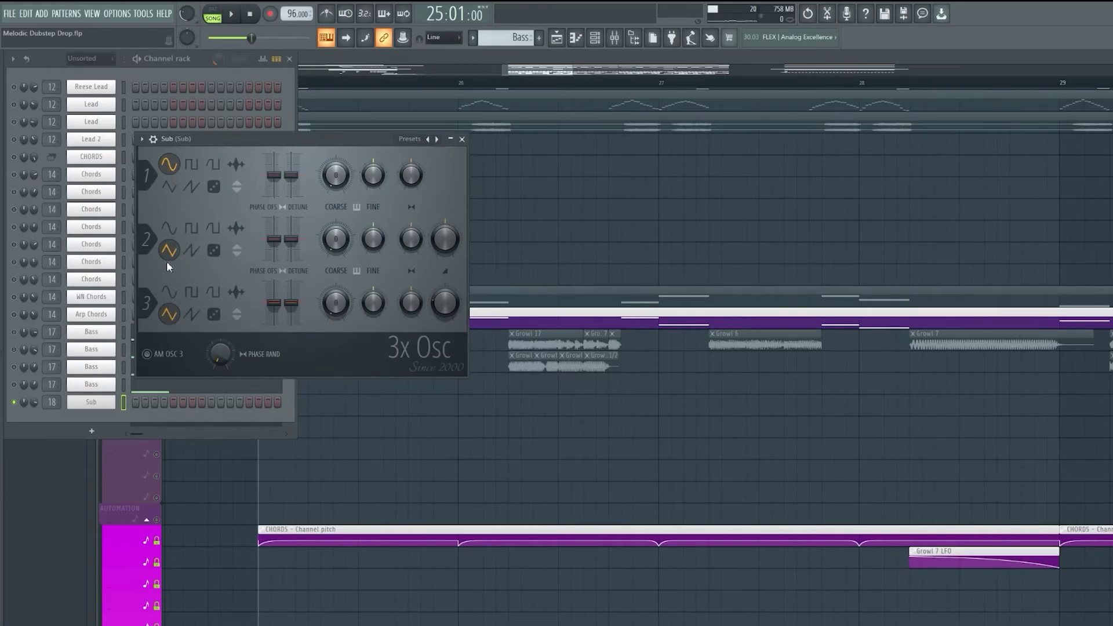
left_click(462, 140)
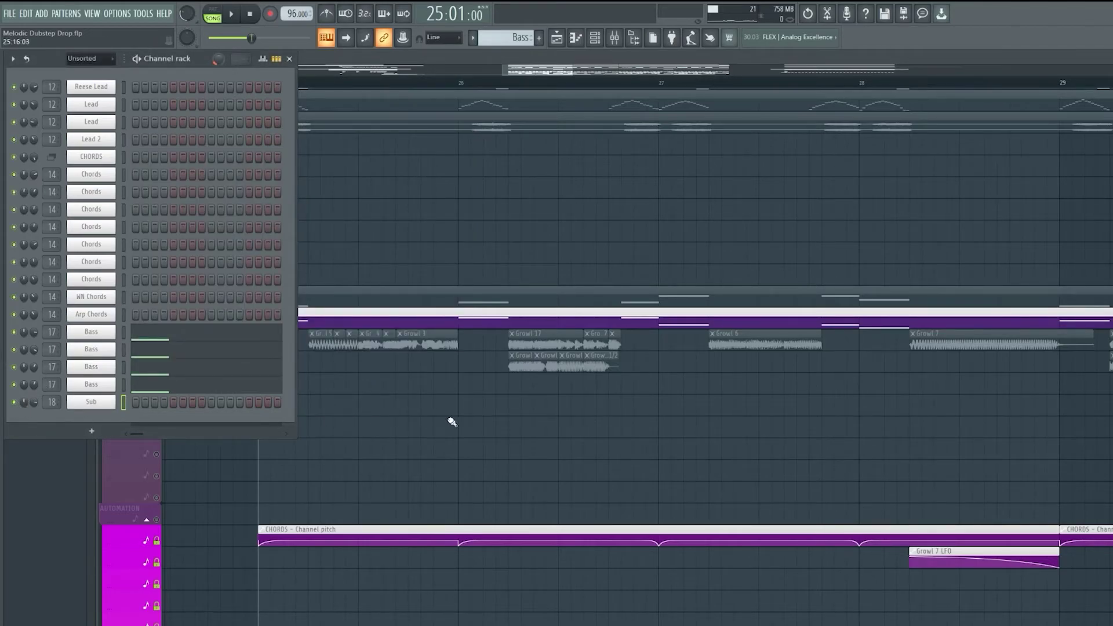
Close the channel rack, unmute the Bass track alongside Sub Bass, and play both from bar 25
key("F6")
left_click(156, 302)
key("space")
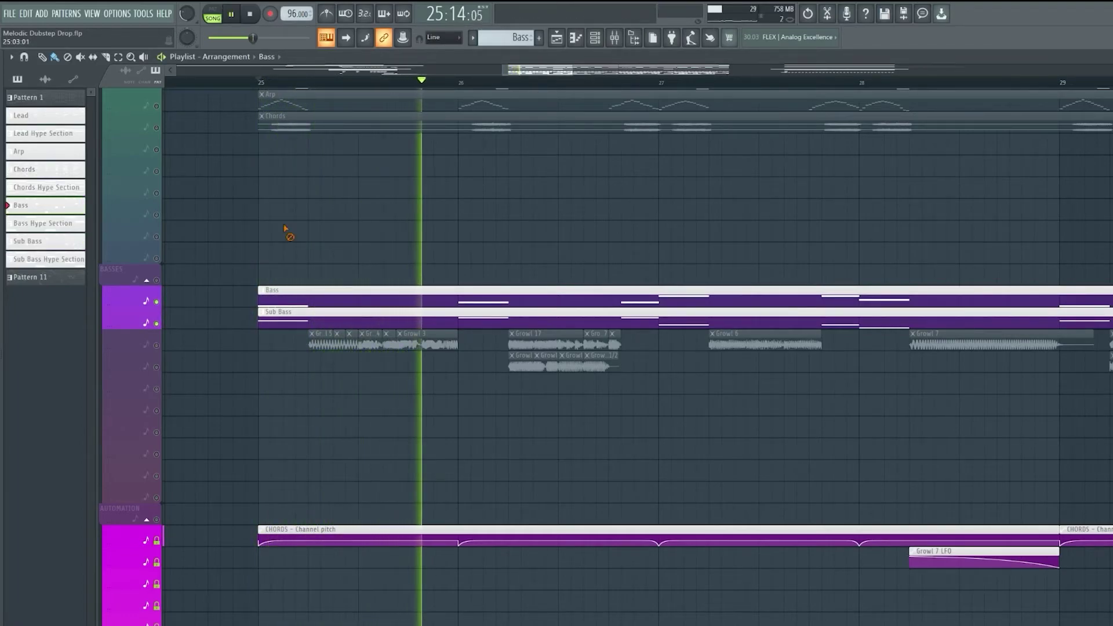
Stop playback, unmute the Chords, Arp and Lead tracks alongside Bass and Sub Bass, and play them together from bar 25
scroll(503, 83, "down", 2)
scroll(503, 82, "down", 2)
key("space")
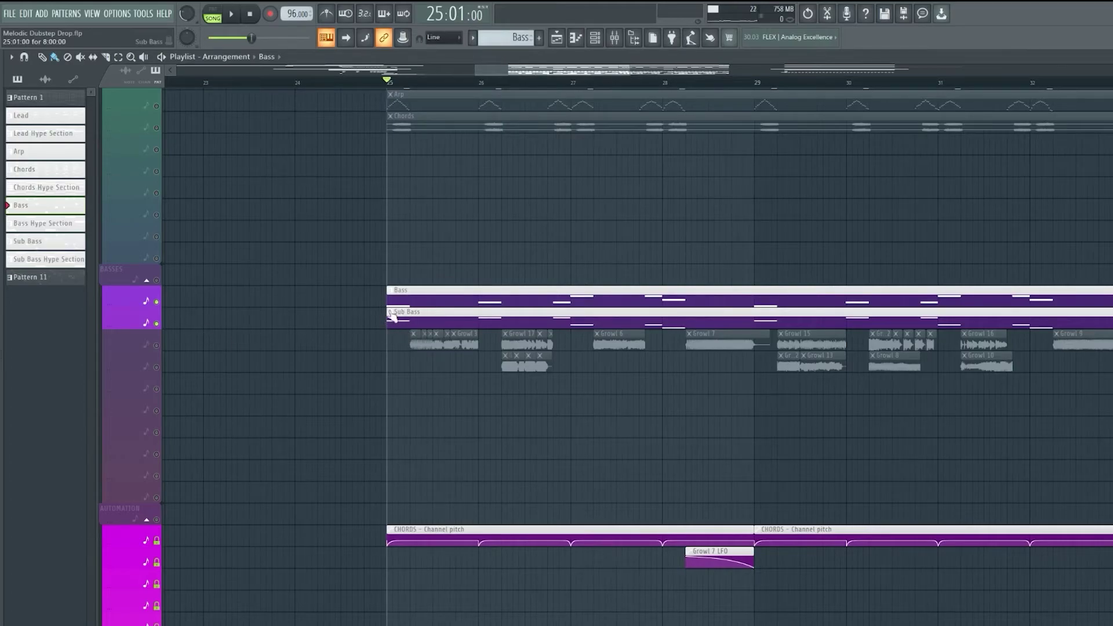
scroll(399, 316, "up", 2)
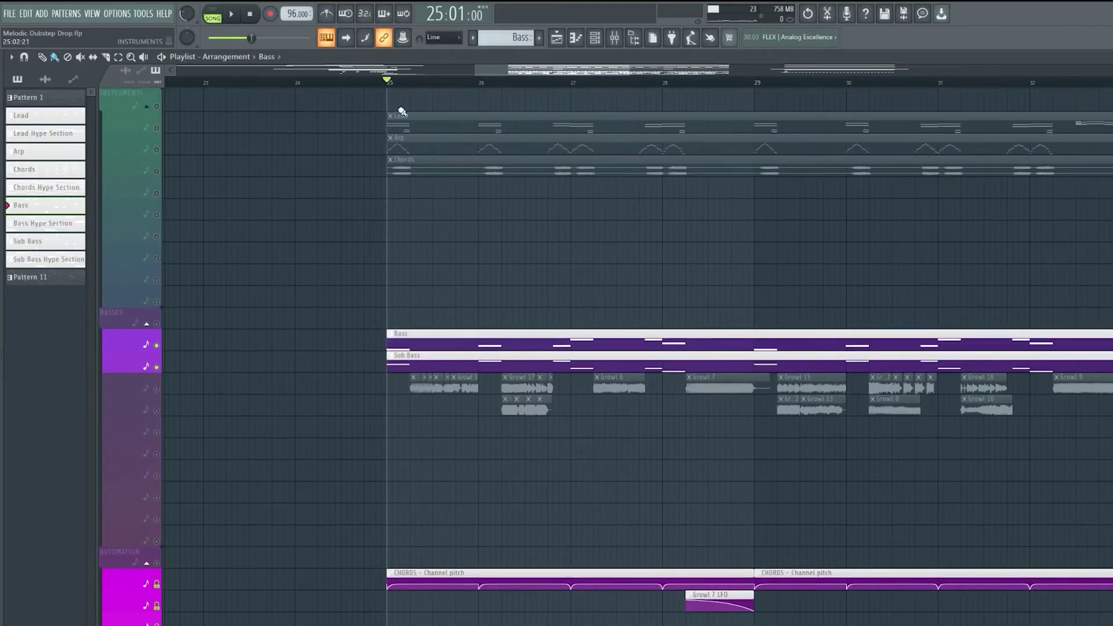
scroll(408, 82, "up", 3)
scroll(359, 335, "down", 1)
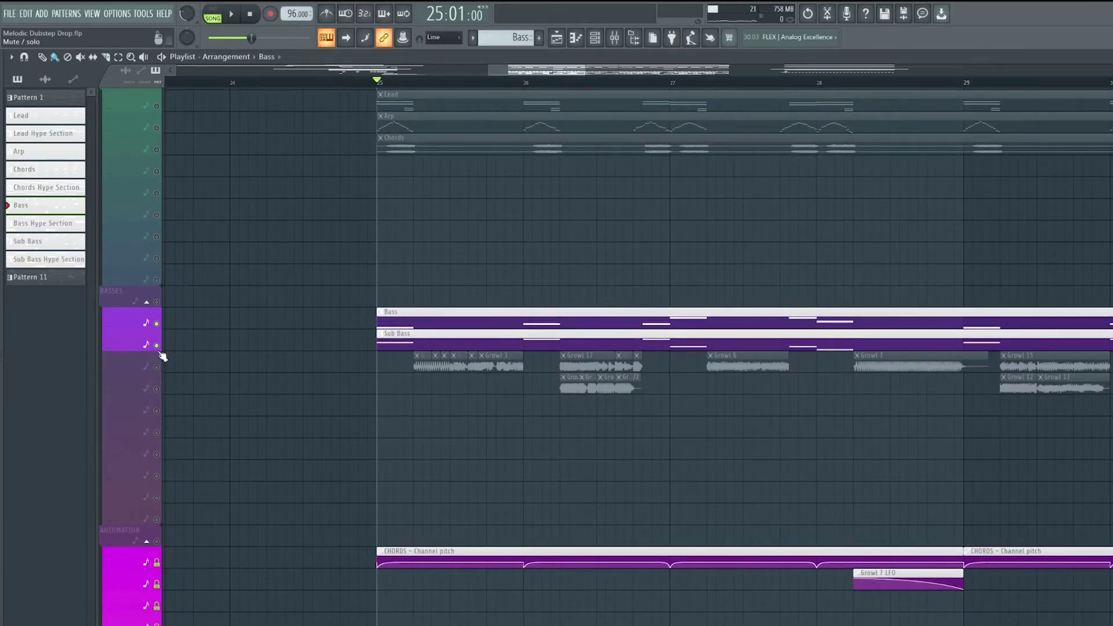
scroll(271, 239, "up", 1)
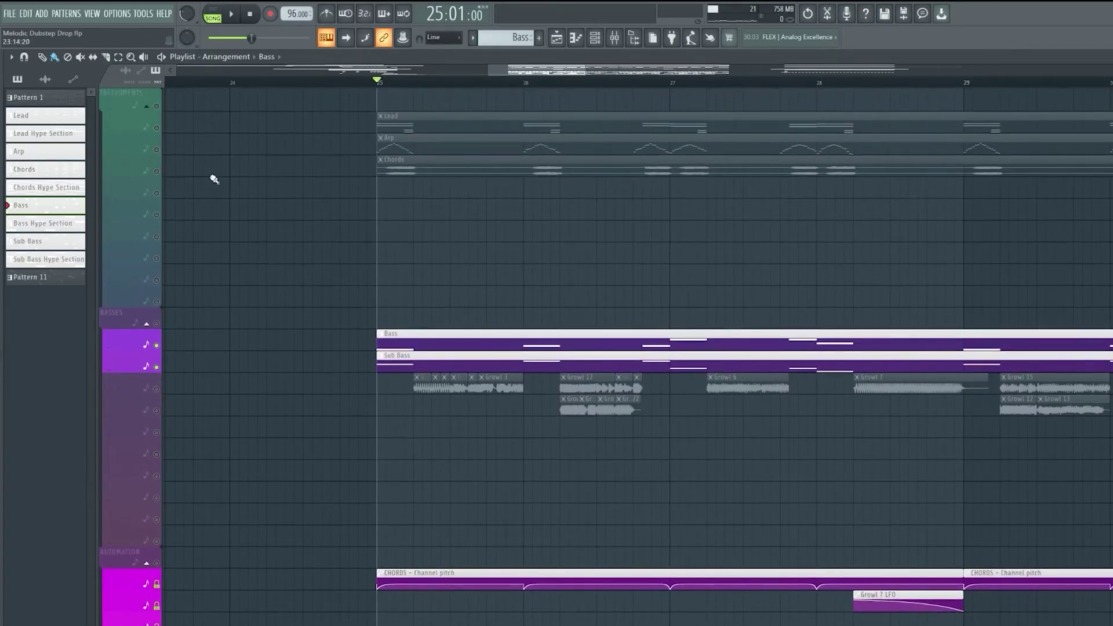
left_click(157, 171)
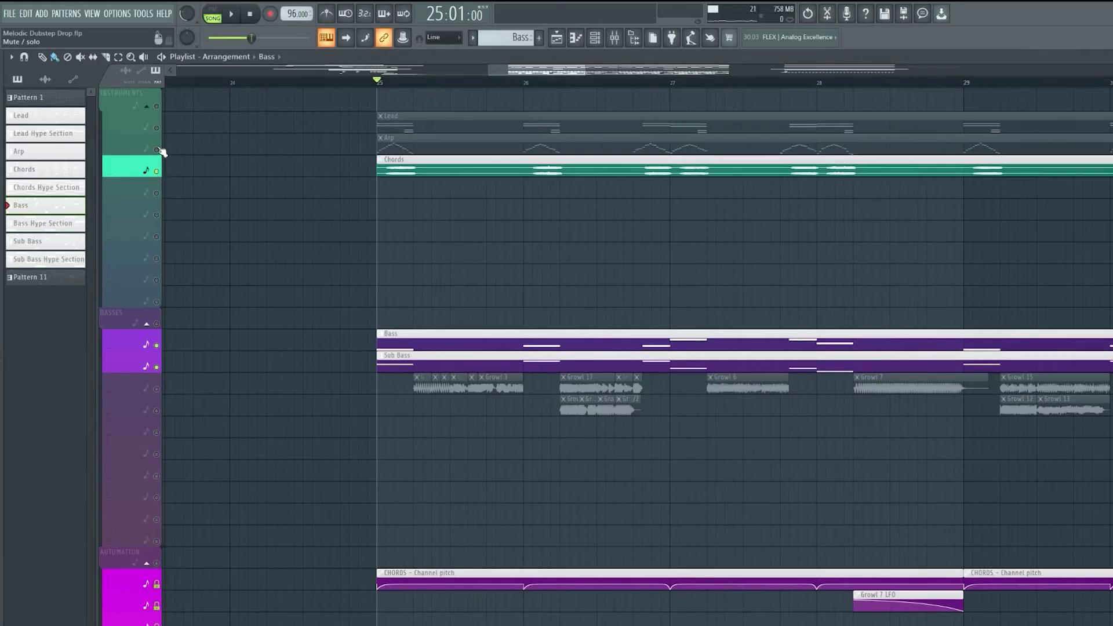
left_click(157, 149)
left_click(157, 128)
key("space")
key("space")
Solo the two growl tracks and place the playhead at the first growl clip in bar 25
left_click(157, 388, "ctrl")
left_click(156, 410)
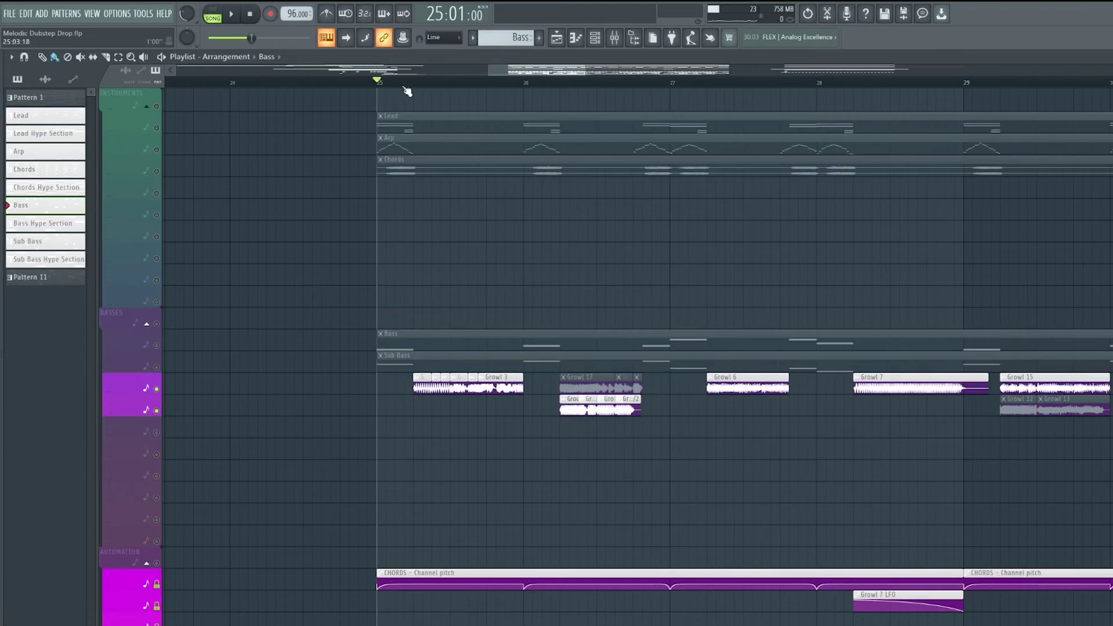
scroll(420, 84, "up", 4)
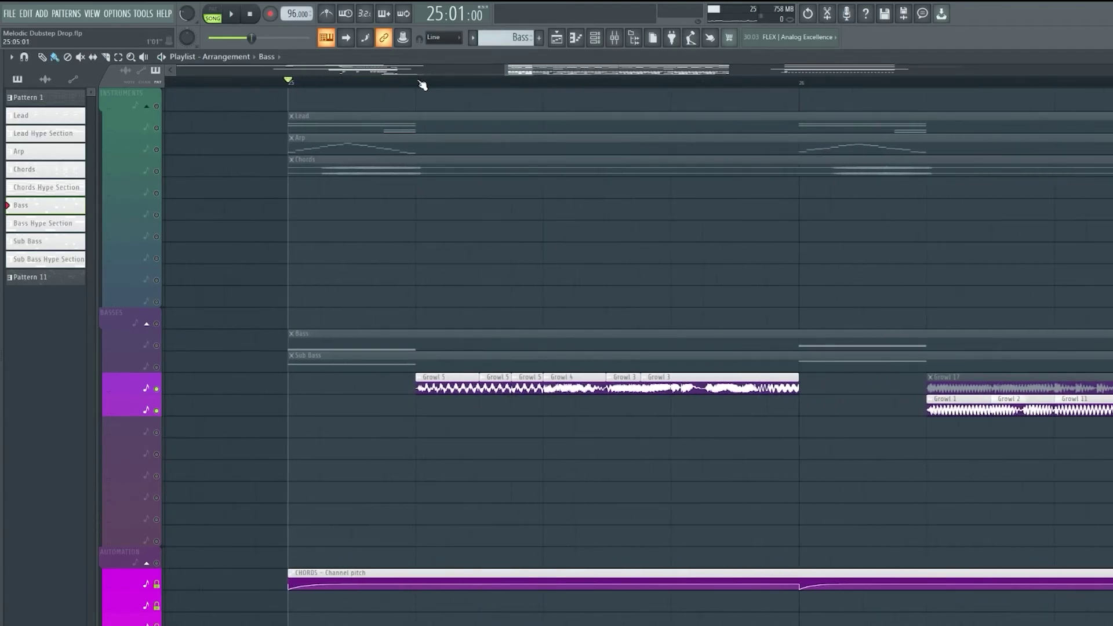
left_click(420, 82)
scroll(420, 83, "down", 4)
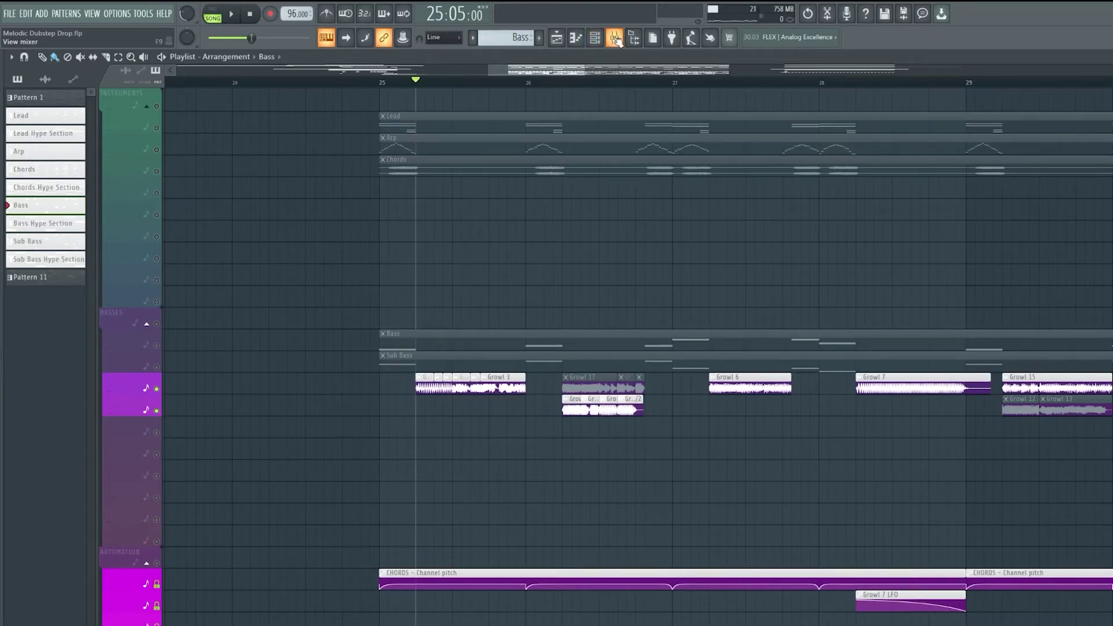
Play the soloed growl clips from the first growl in bar 25, then stop playback
scroll(567, 82, "up", 2)
mouse_move(540, 72)
left_mouse_down()
mouse_move(559, 79)
mouse_move(535, 80)
left_mouse_up()
scroll(528, 84, "down", 3)
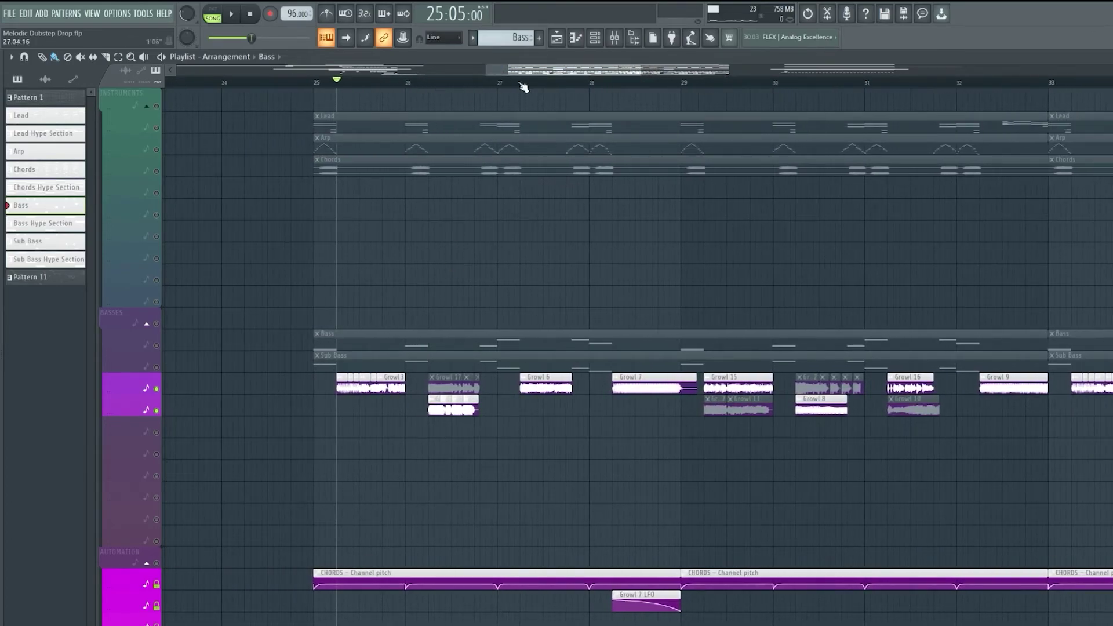
scroll(523, 87, "down", 2)
left_click_drag(454, 79, 529, 72)
key("space")
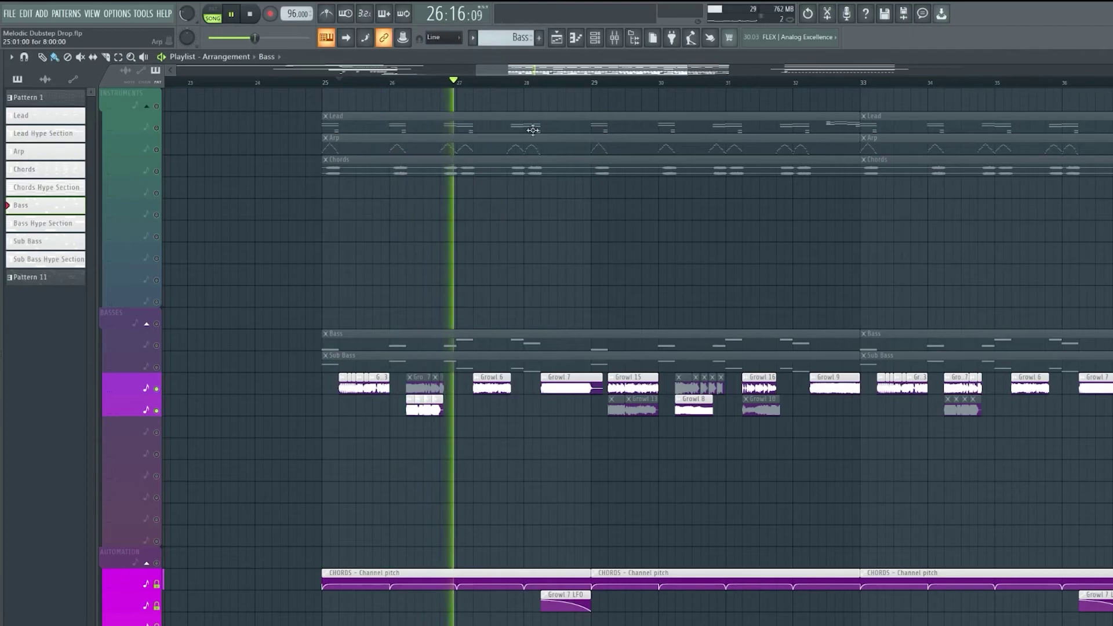
mouse_move(578, 70)
left_mouse_down()
mouse_move(614, 67)
mouse_move(583, 68)
left_mouse_up()
key("space")
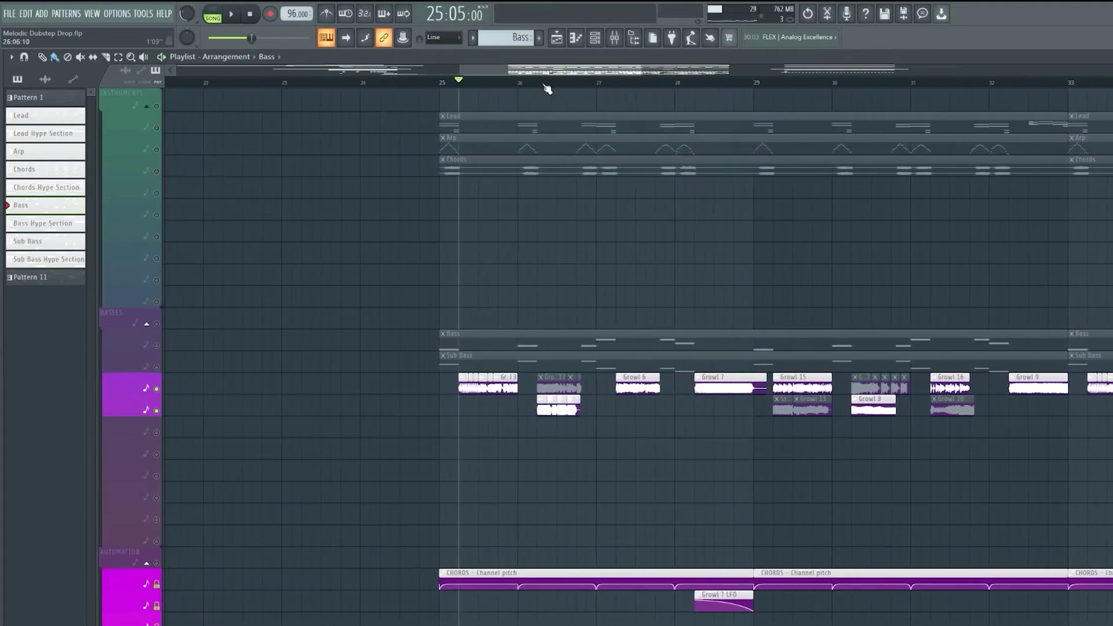
Select the GROWLS insert in the mixer and view its OTT and Soundgoodizer effects, closing each window
left_click(614, 38)
left_click(508, 176)
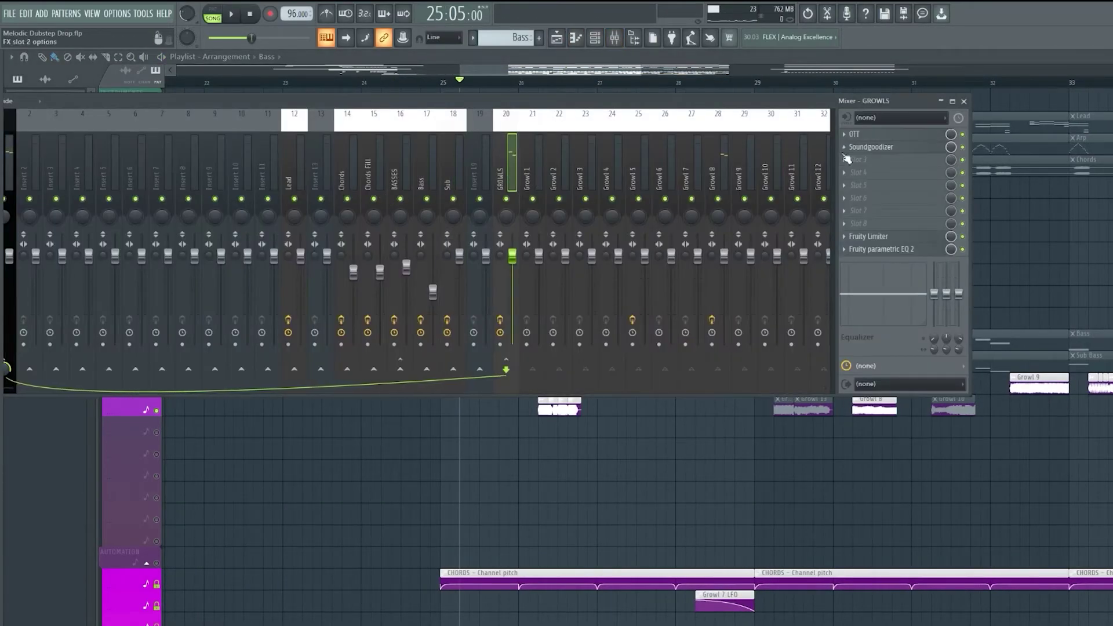
left_click(867, 134)
left_click(866, 135)
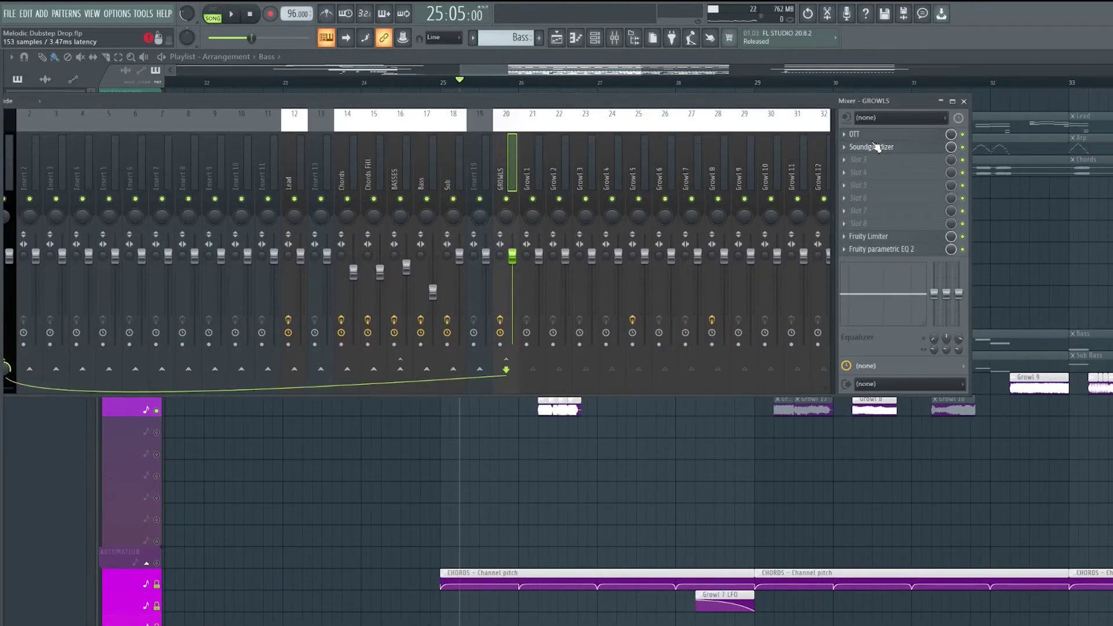
left_click(872, 148)
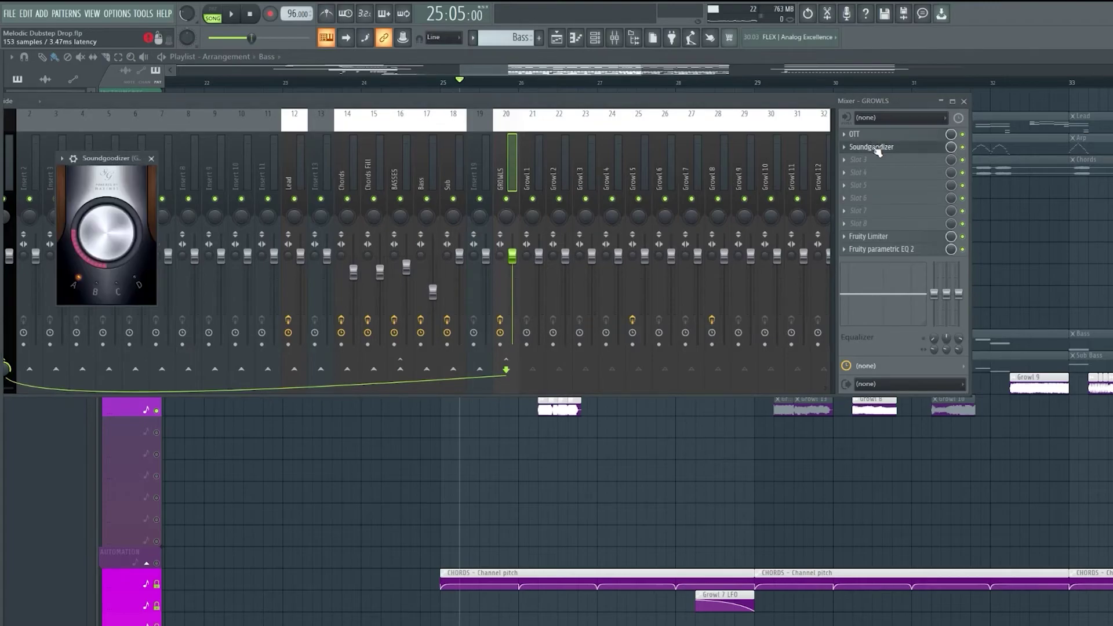
left_click(152, 160)
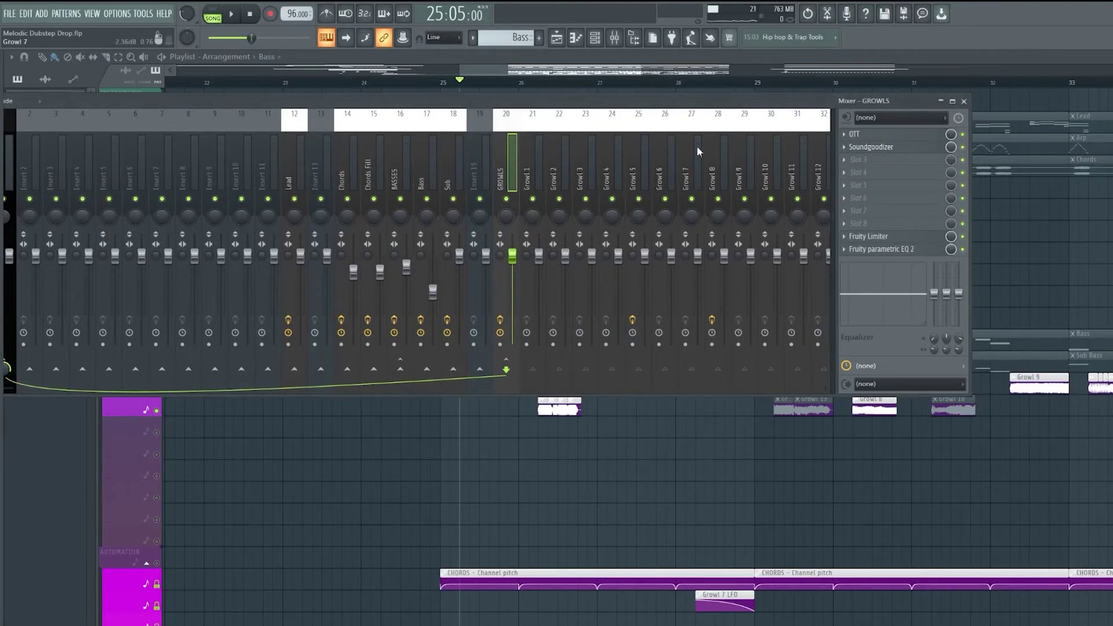
View the GROWLS insert's Fruity Limiter and Fruity parametric EQ 2 settings, closing each window
left_click(872, 236)
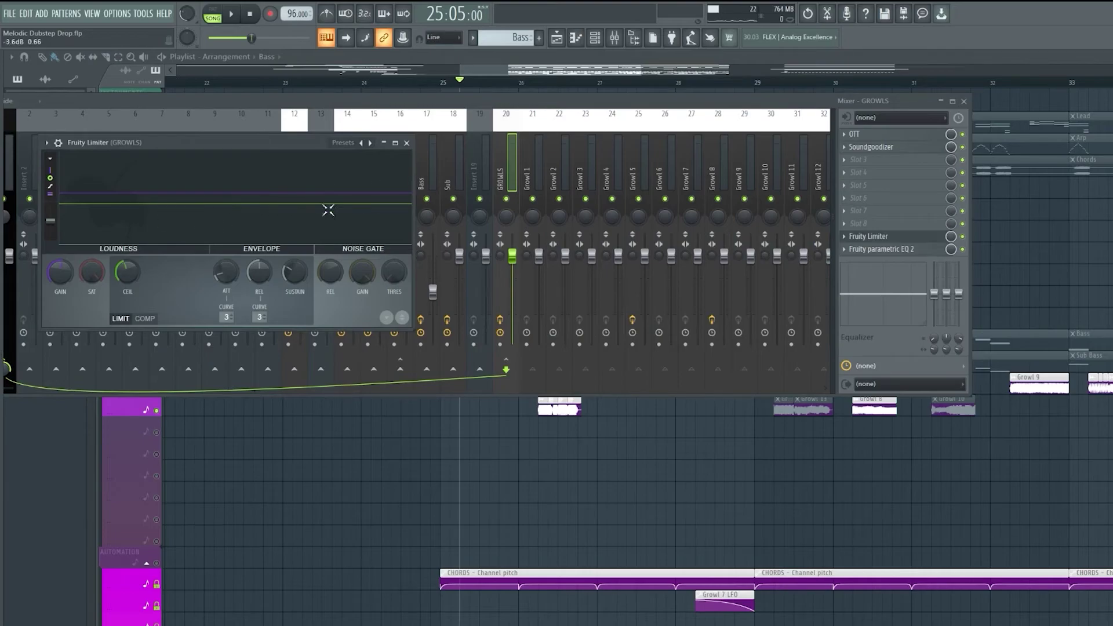
left_click(407, 143)
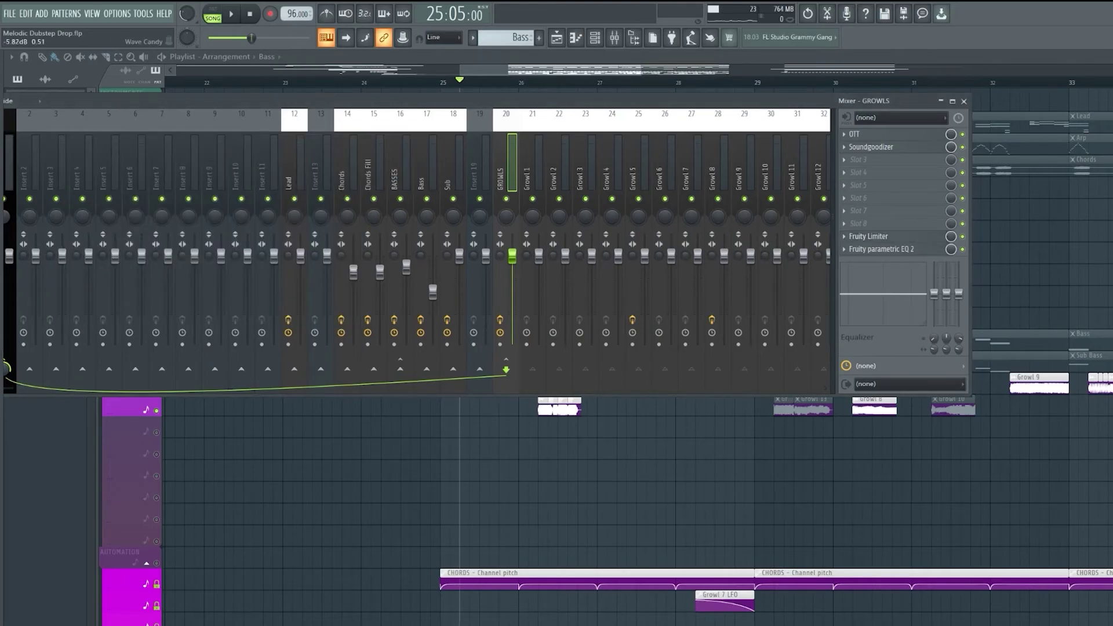
left_click(886, 250)
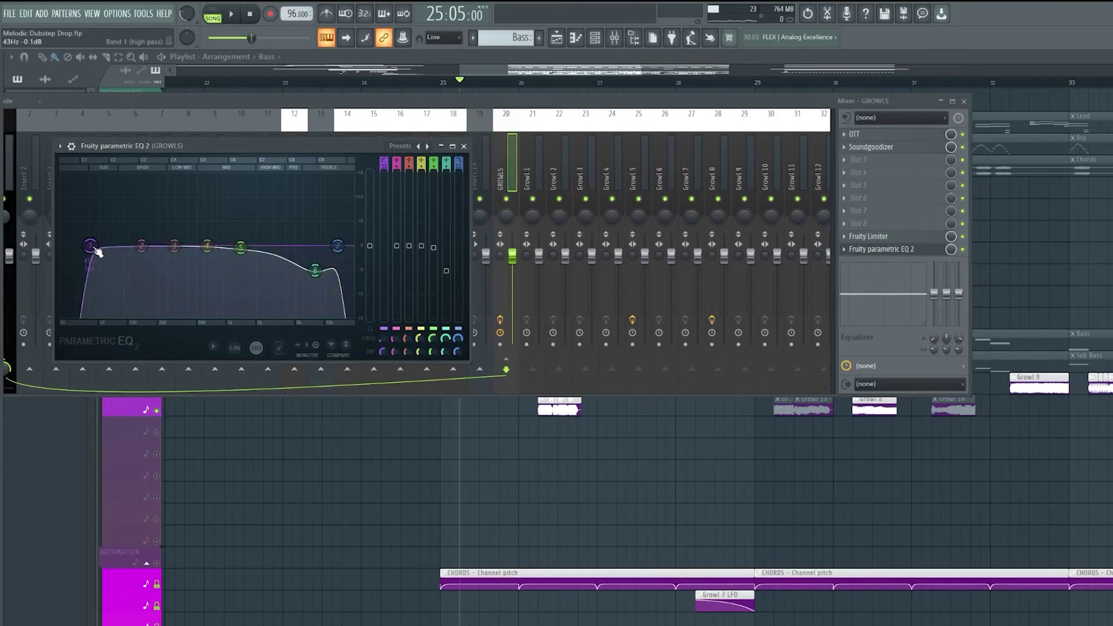
left_click(464, 146)
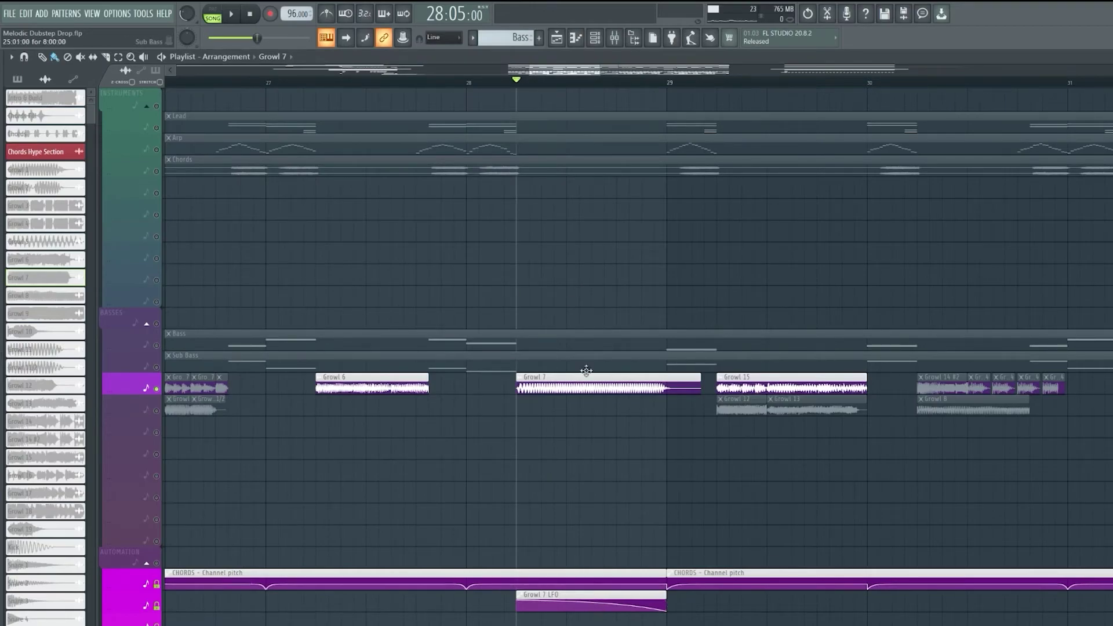
Play the Growl 7 clip in bar 28 and open the Effector plugin on the Growl 8 mixer insert
key("space")
key("space")
left_click(626, 40)
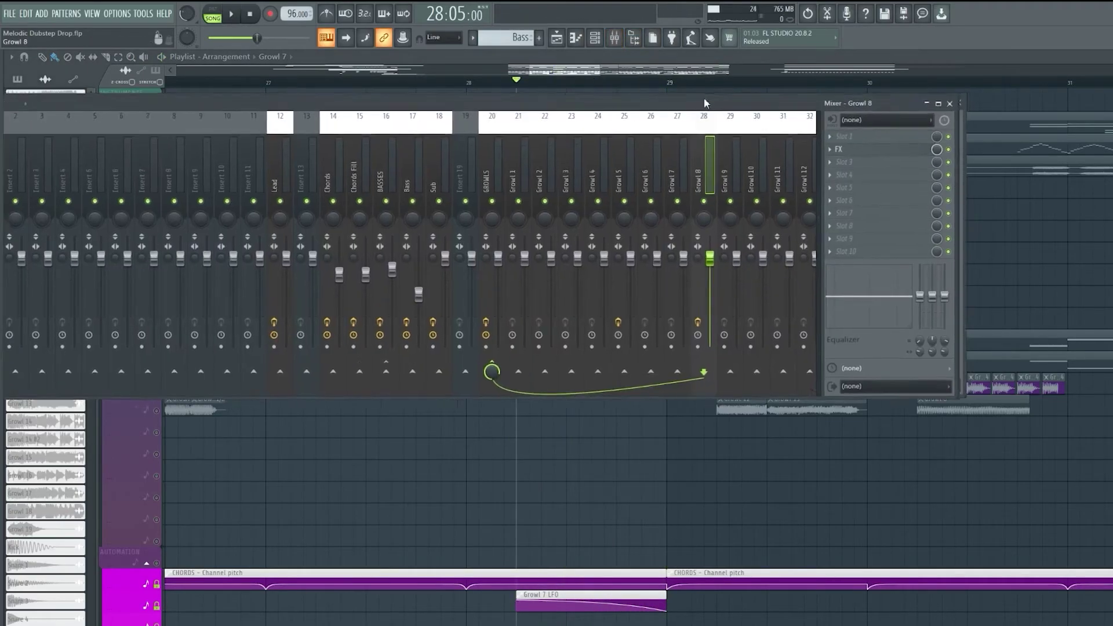
left_click(791, 146)
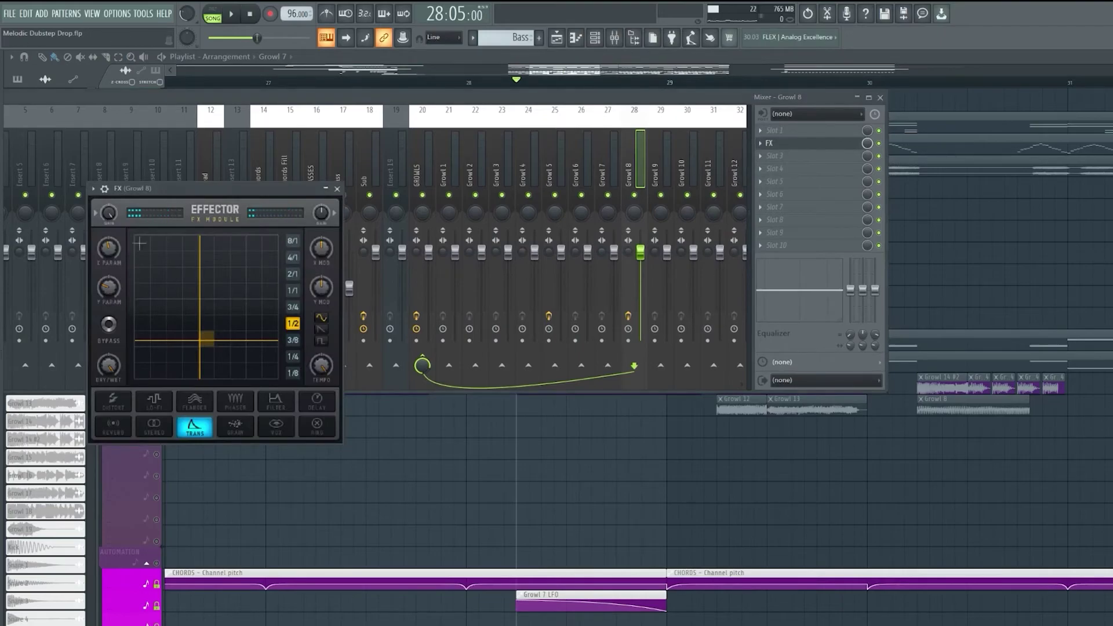
left_click_drag(210, 199, 331, 176)
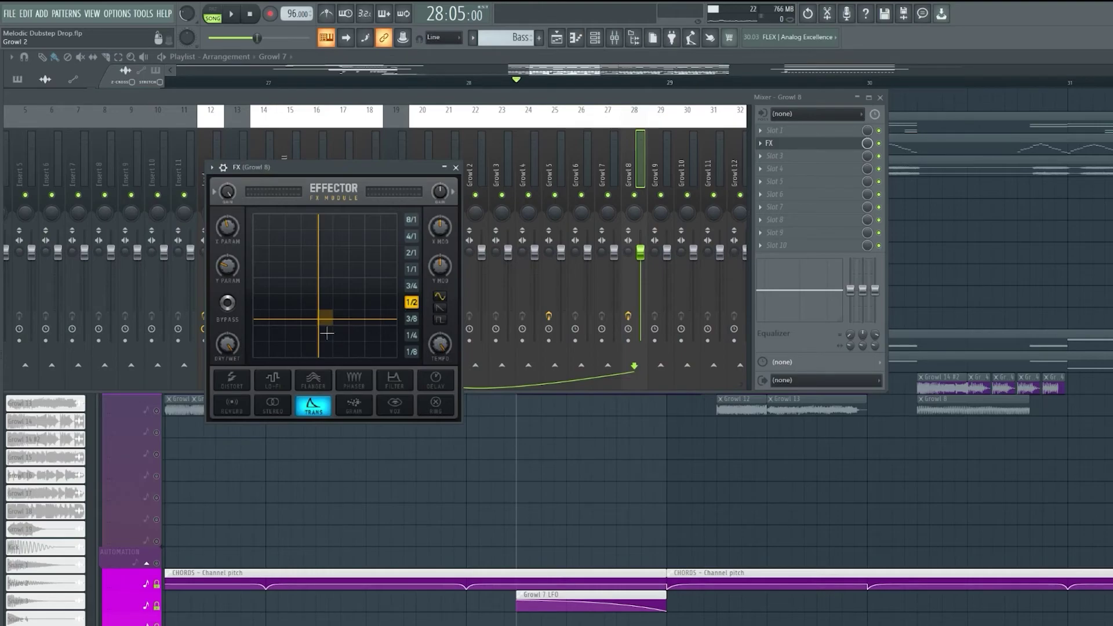
Set the Effector's X parameter to about 50 and play the Growl 7 clip with its LFO automation
left_click_drag(332, 327, 325, 318)
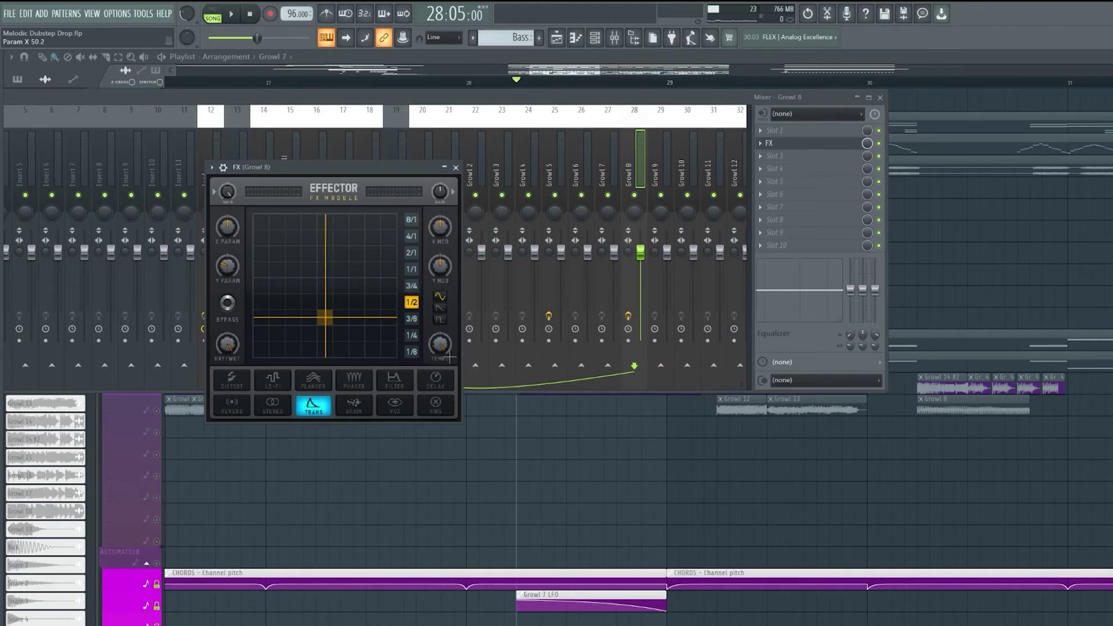
key("space")
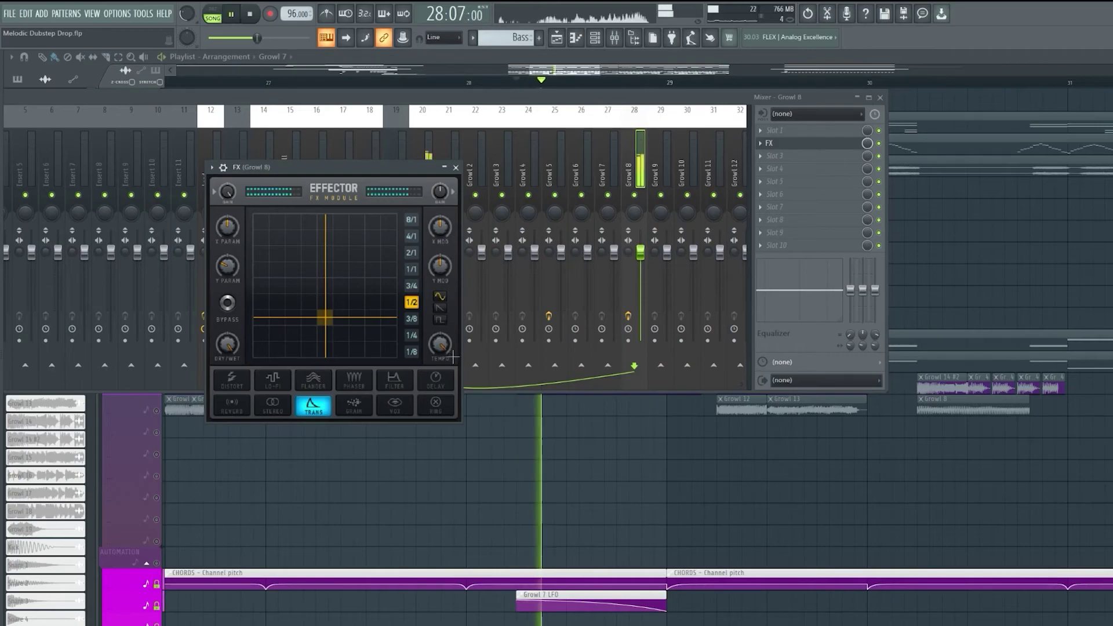
key("space")
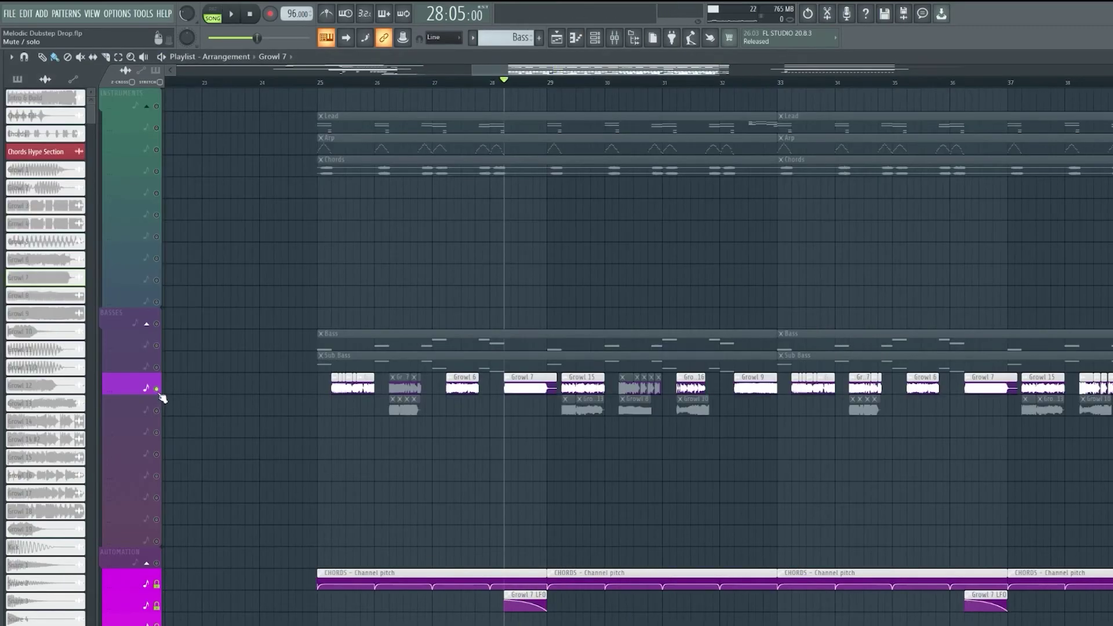
Unmute the second growl track, return the playhead to bar 25, and clear the solo so every track is enabled
left_click(161, 412)
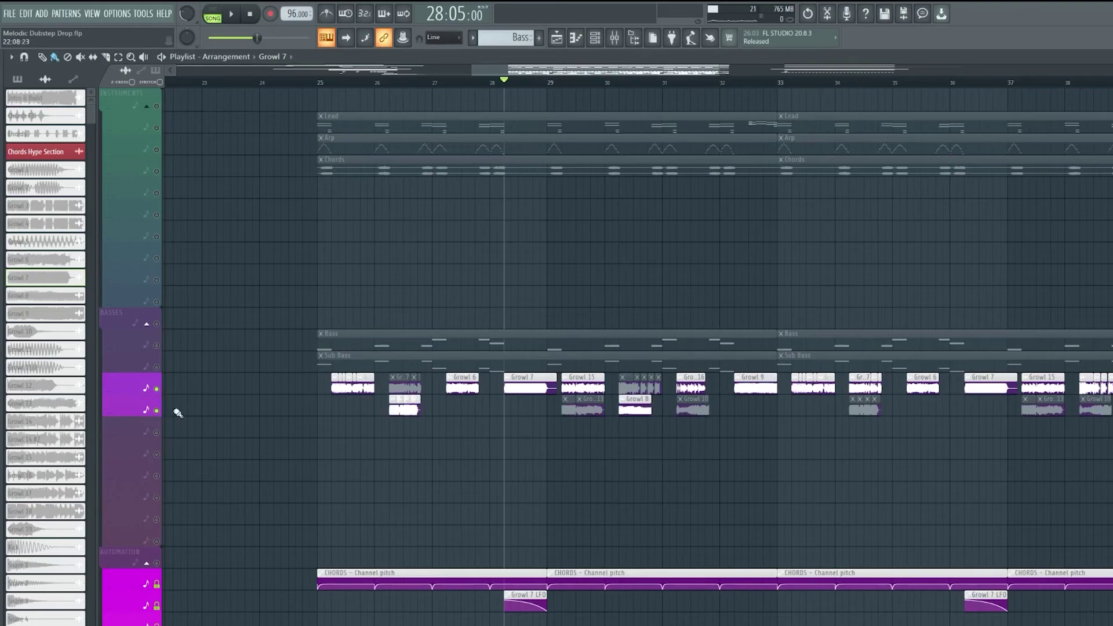
left_click_drag(332, 90, 561, 76)
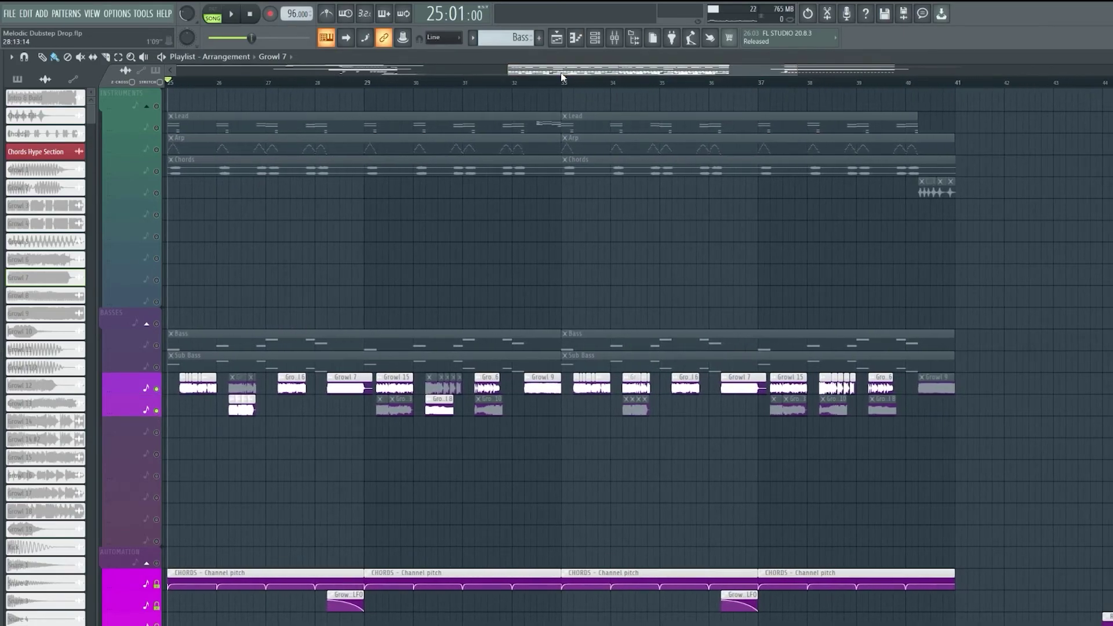
left_click_drag(717, 83, 580, 75)
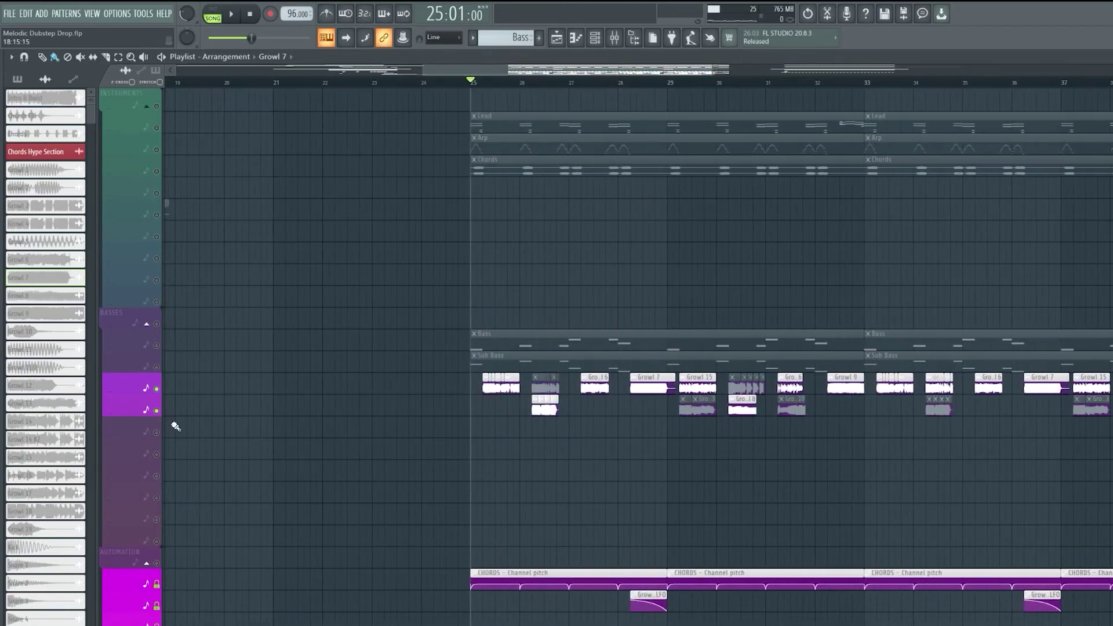
left_click(157, 411, "ctrl")
left_click(157, 410, "ctrl")
Move the playhead to the start of the hype section at bar 45
left_click_drag(584, 70, 771, 68)
left_click(598, 82)
scroll(591, 82, "up", 3)
scroll(729, 231, "down", 2)
scroll(568, 136, "up", 2)
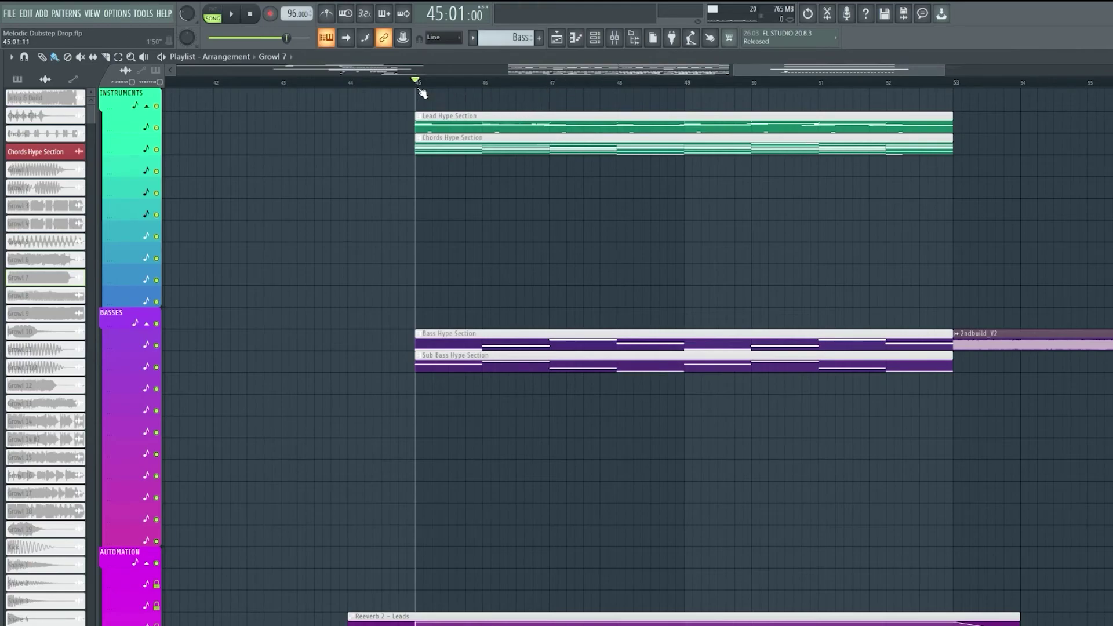
Return the playhead to bar 25 and examine the drop's automation, drum and FX clips
scroll(414, 84, "down", 4)
scroll(479, 367, "down", 5)
left_click_drag(573, 77, 318, 127)
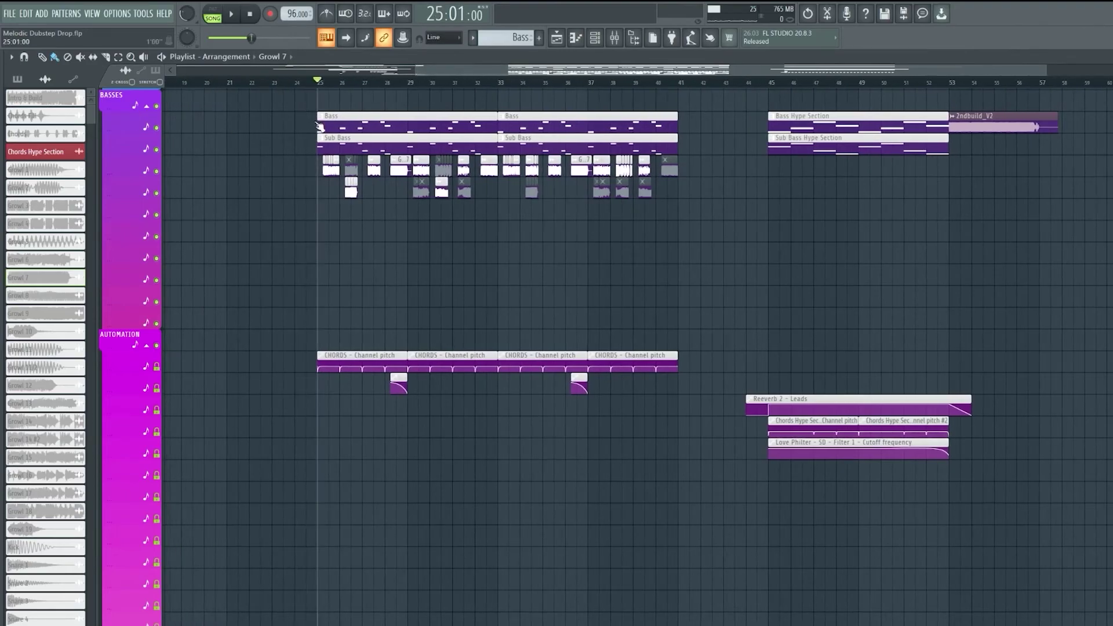
scroll(457, 302, "down", 3)
left_click_drag(359, 70, 238, 280)
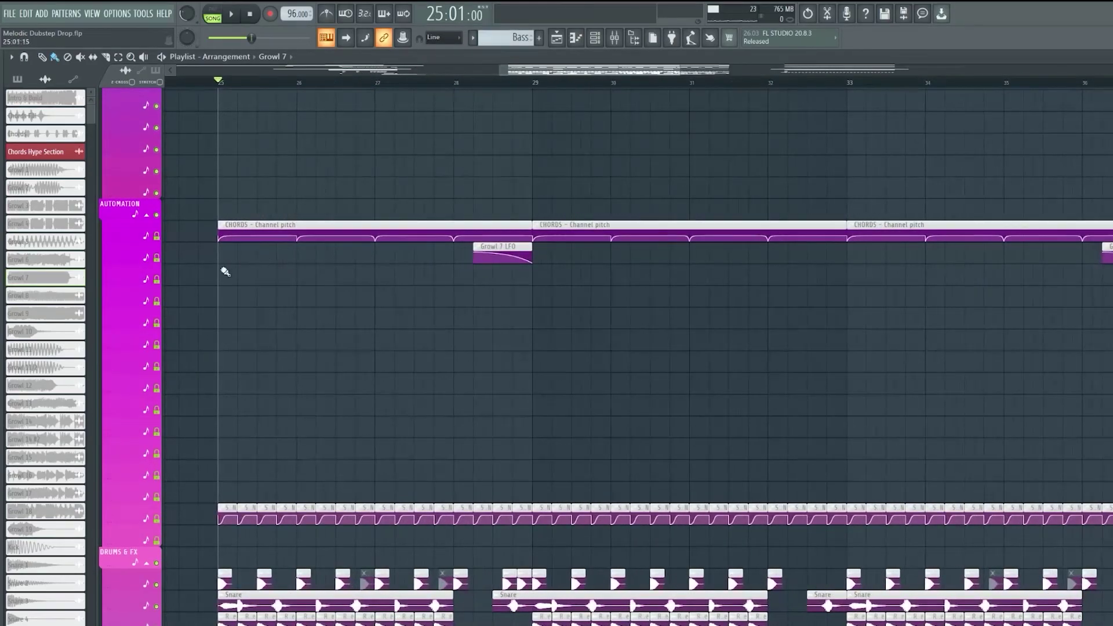
scroll(433, 265, "down", 4)
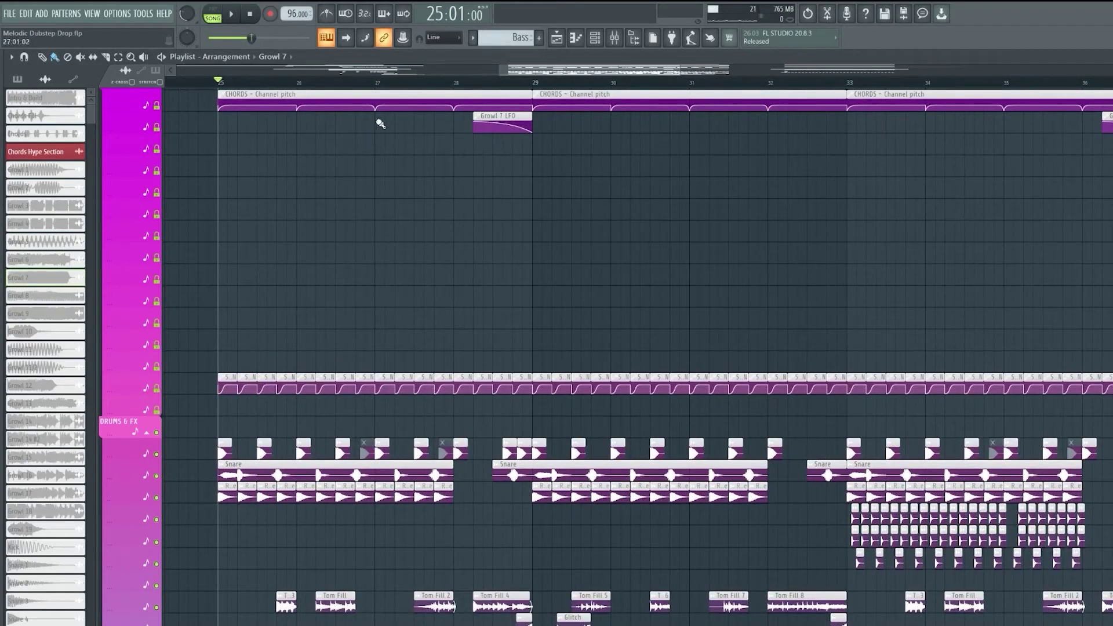
scroll(379, 126, "down", 5)
scroll(663, 251, "up", 4)
Examine the hype section's automation, drum and bass clips from bar 45 onward
left_click_drag(567, 71, 762, 109)
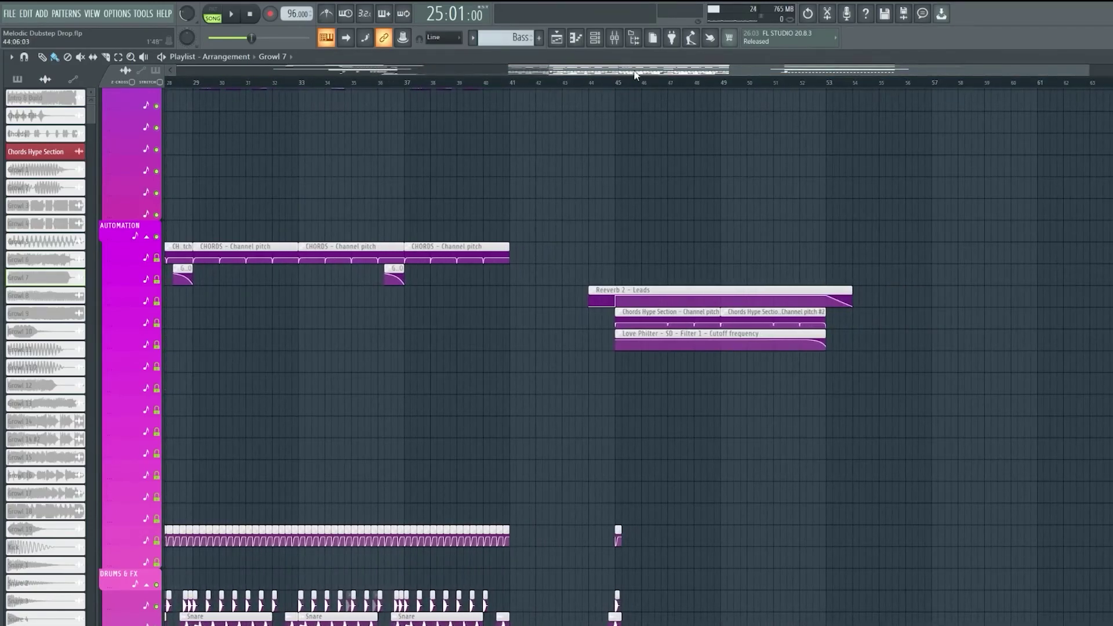
left_click_drag(636, 75, 670, 74)
scroll(579, 347, "down", 5)
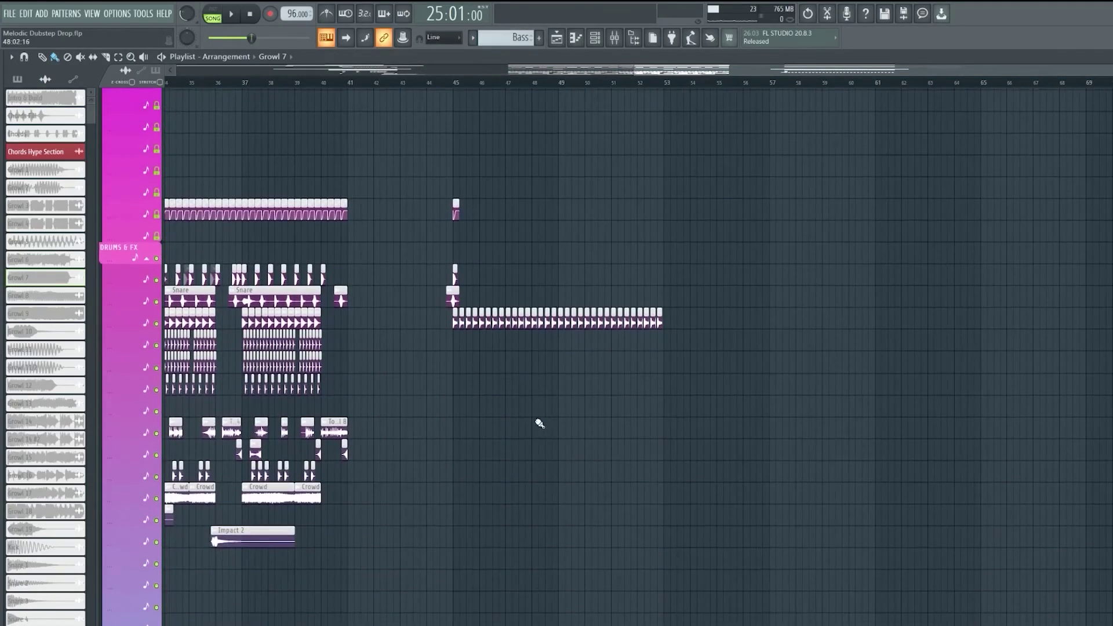
scroll(541, 426, "up", 8)
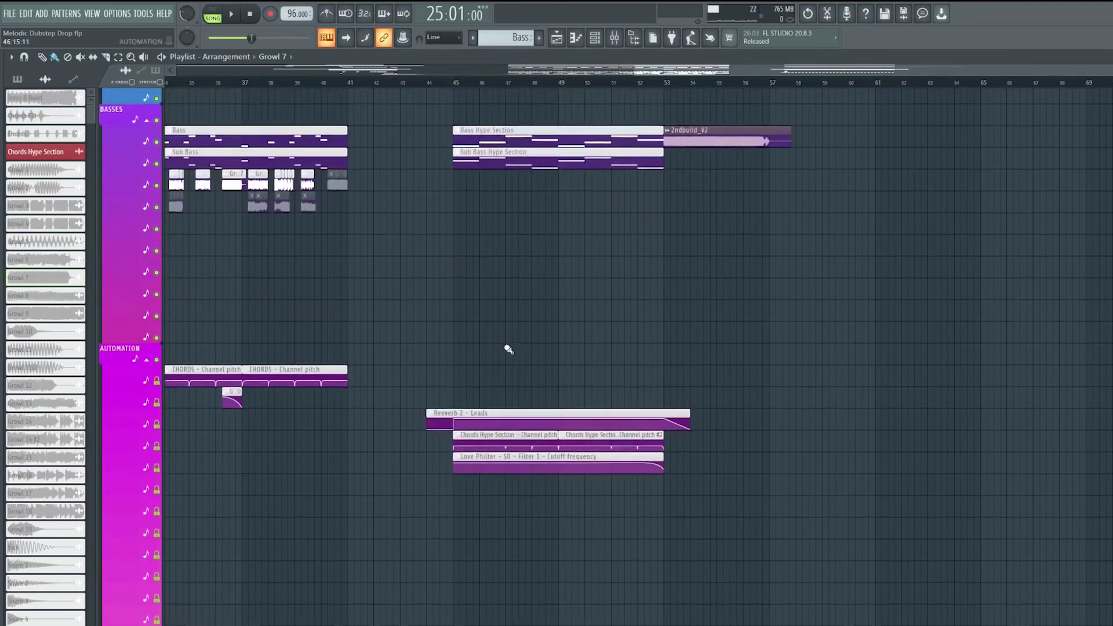
Return the playhead to bar 45 and examine the hype section's lead, chord, bass, automation and drum clips
scroll(523, 279, "up", 2)
left_click(455, 87)
scroll(455, 87, "up", 3)
left_click_drag(748, 67, 786, 73)
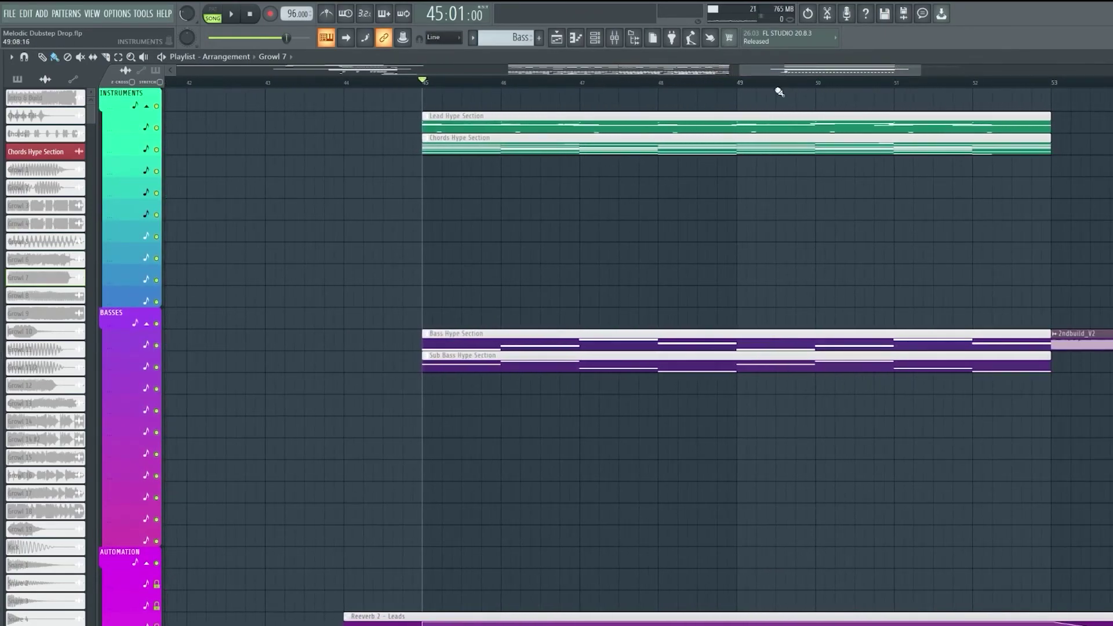
scroll(779, 92, "down", 5)
scroll(945, 415, "down", 4)
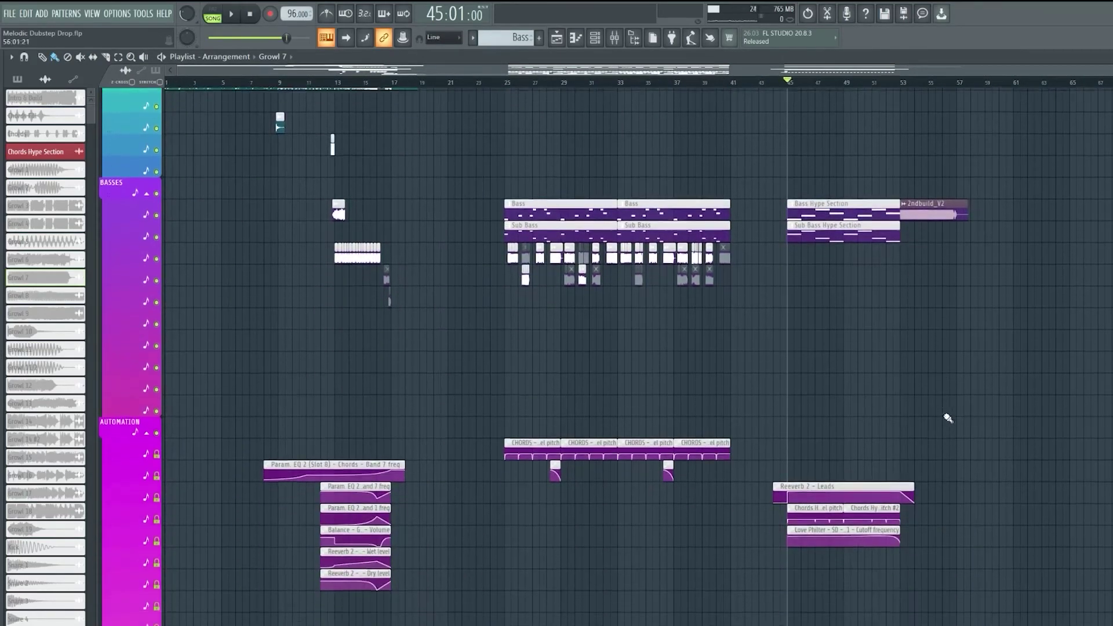
scroll(945, 415, "down", 6)
scroll(832, 92, "up", 4)
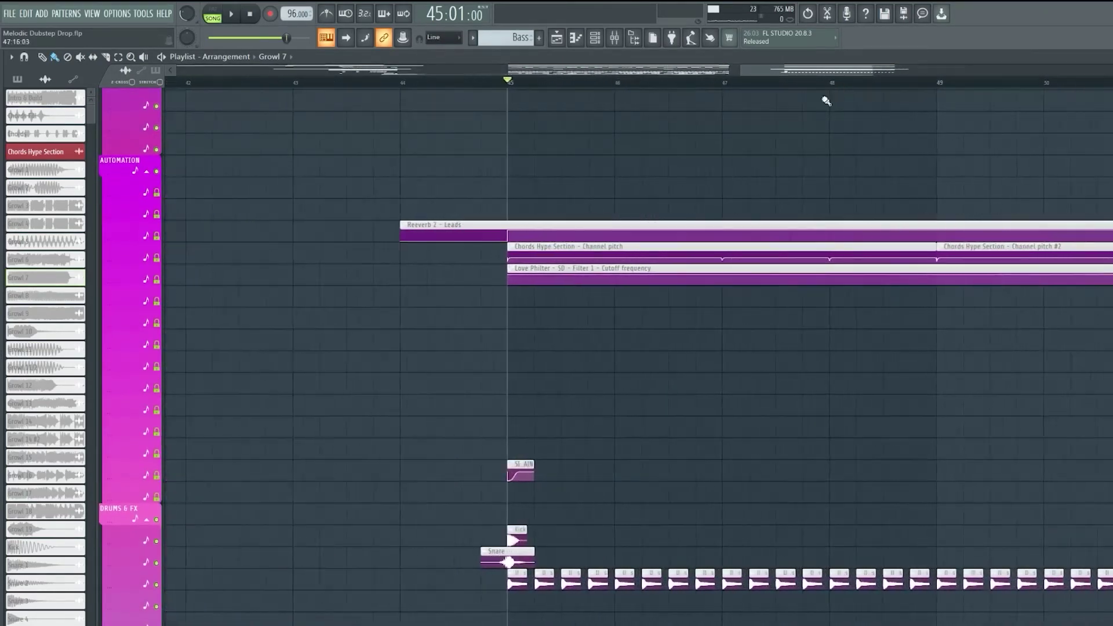
scroll(576, 406, "down", 4)
Solo the kick and snare tracks together and audition them from bar 45
right_click(157, 389)
left_click(157, 367)
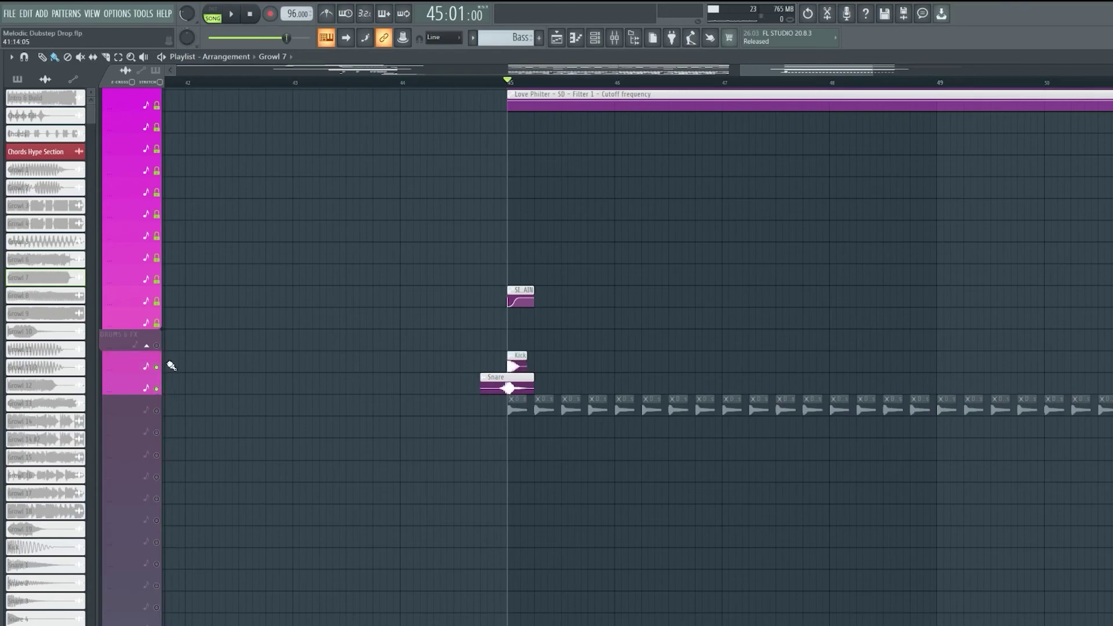
key("space")
key("space")
Solo the Drop Claps track, examine its clips across the hype section, and audition them from bar 45
scroll(570, 289, "down", 2)
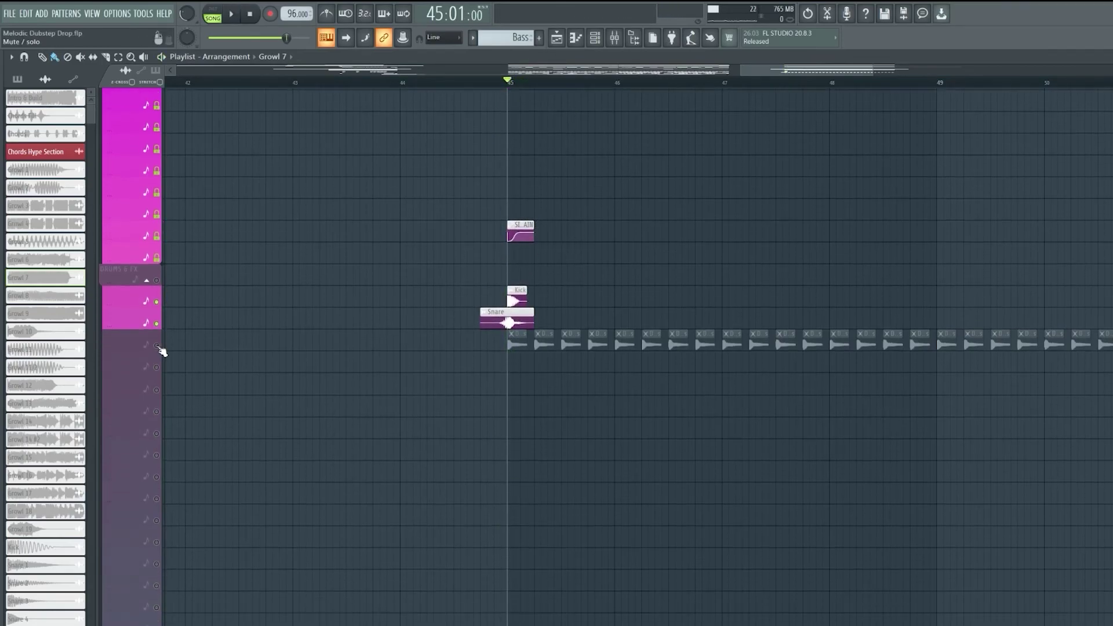
right_click(157, 346)
scroll(806, 73, "up", 4)
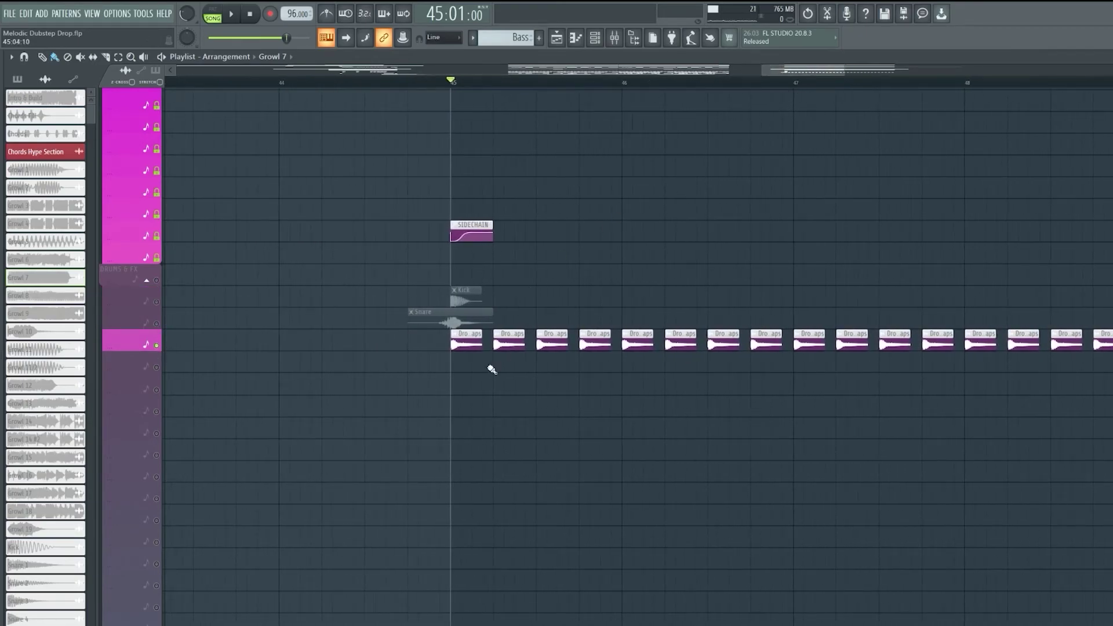
scroll(813, 89, "down", 4)
scroll(815, 86, "up", 3)
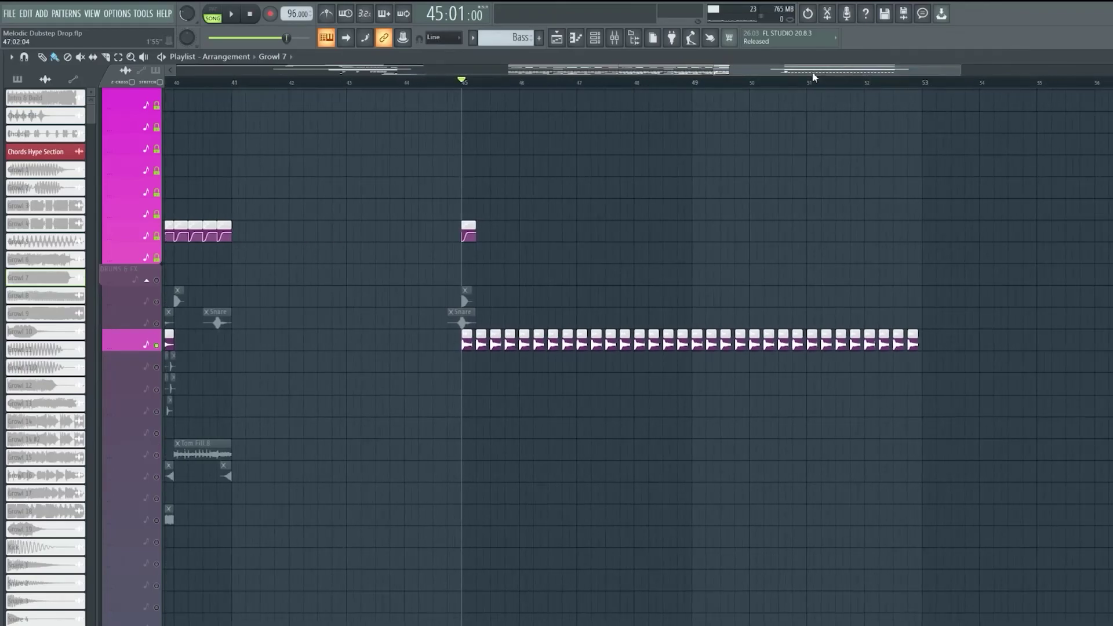
scroll(814, 87, "up", 4)
scroll(814, 87, "down", 4)
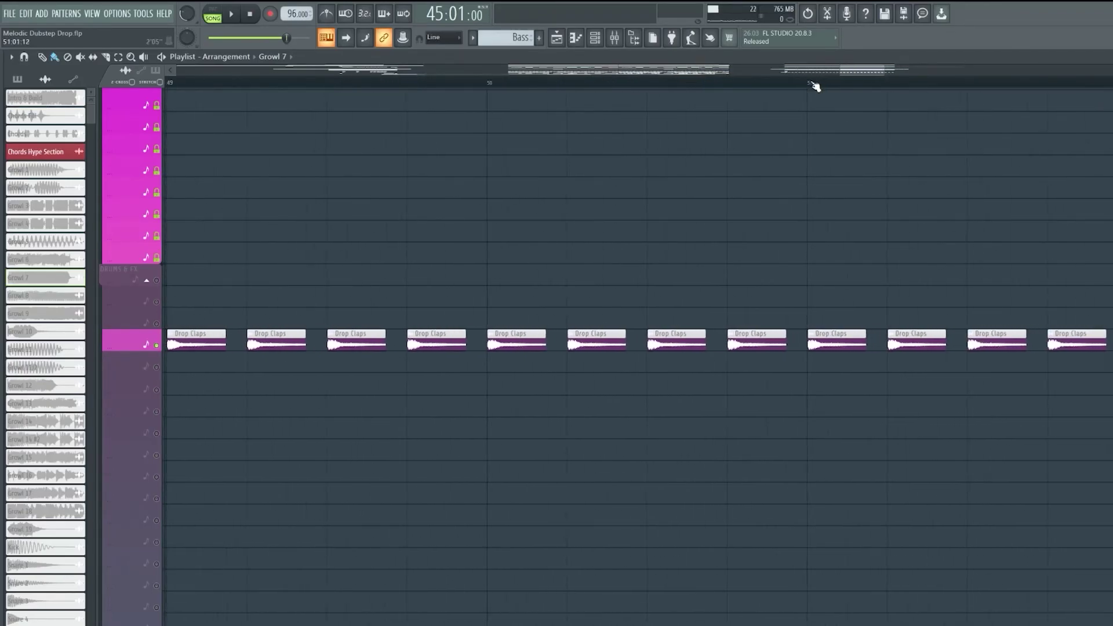
scroll(815, 87, "down", 4)
key("space")
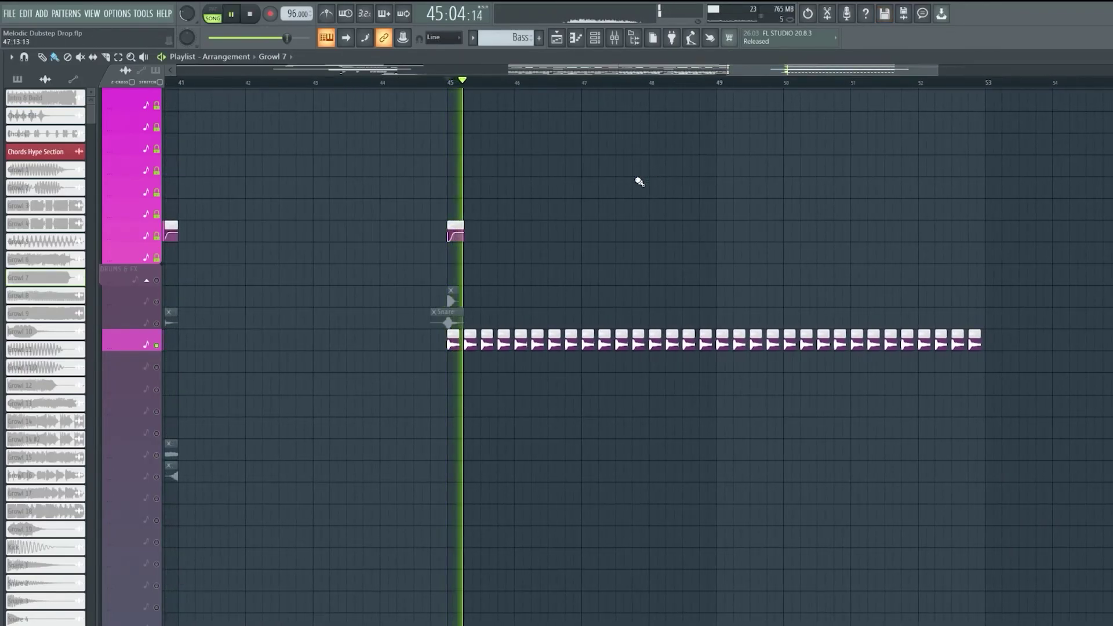
key("space")
Solo the Chords Hype Section track, select its pattern, and check its channels in the channel rack
scroll(335, 405, "up", 5)
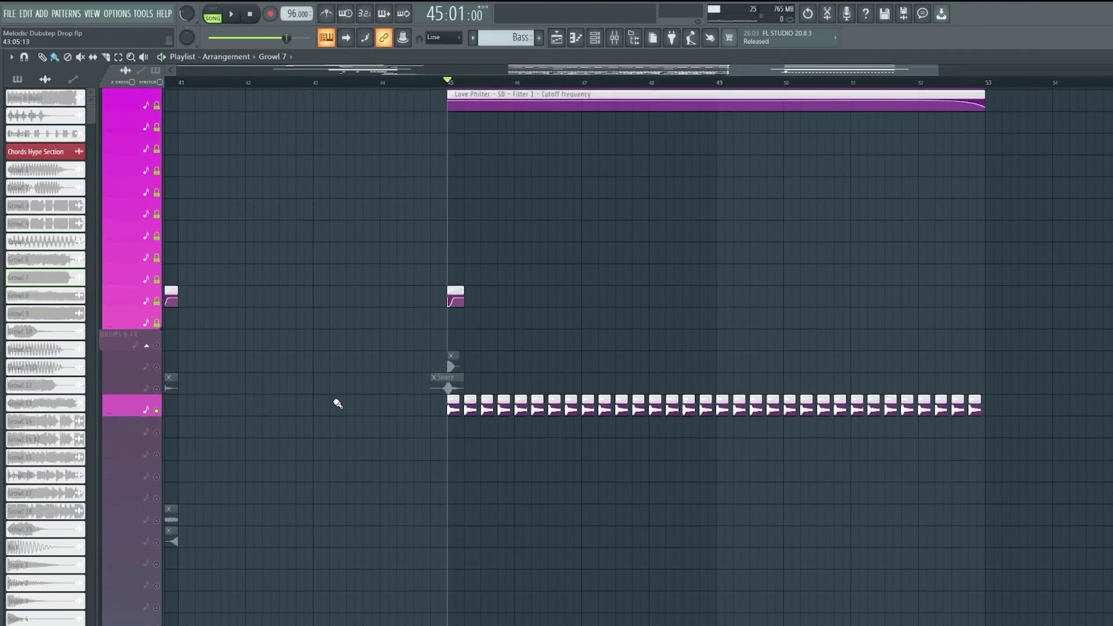
scroll(406, 412, "up", 4)
scroll(458, 412, "up", 5)
scroll(318, 420, "up", 8)
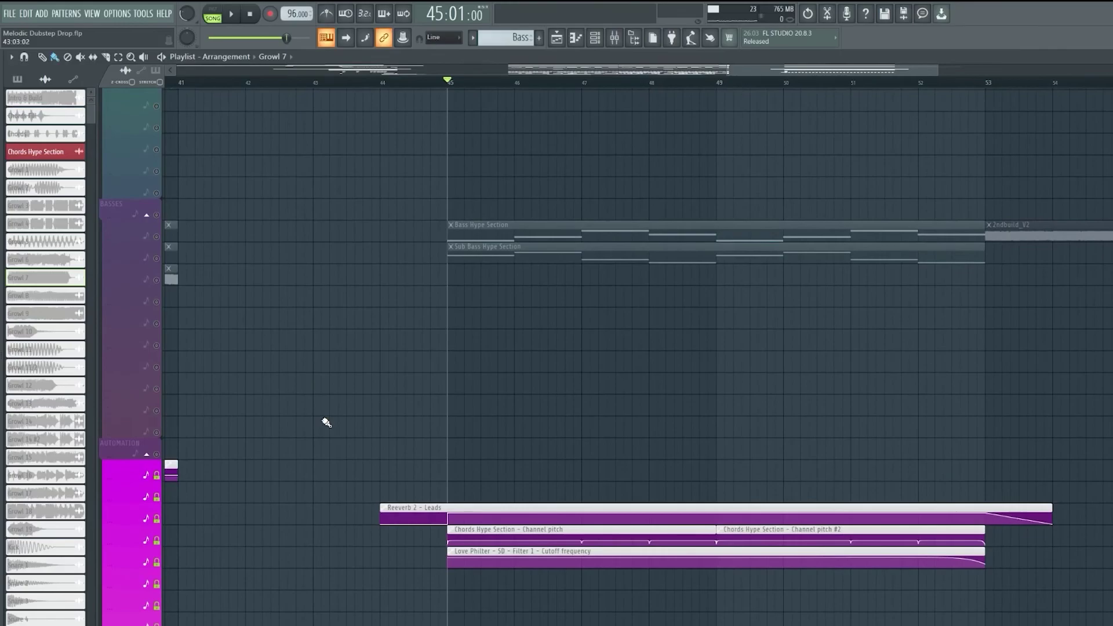
scroll(330, 420, "up", 5)
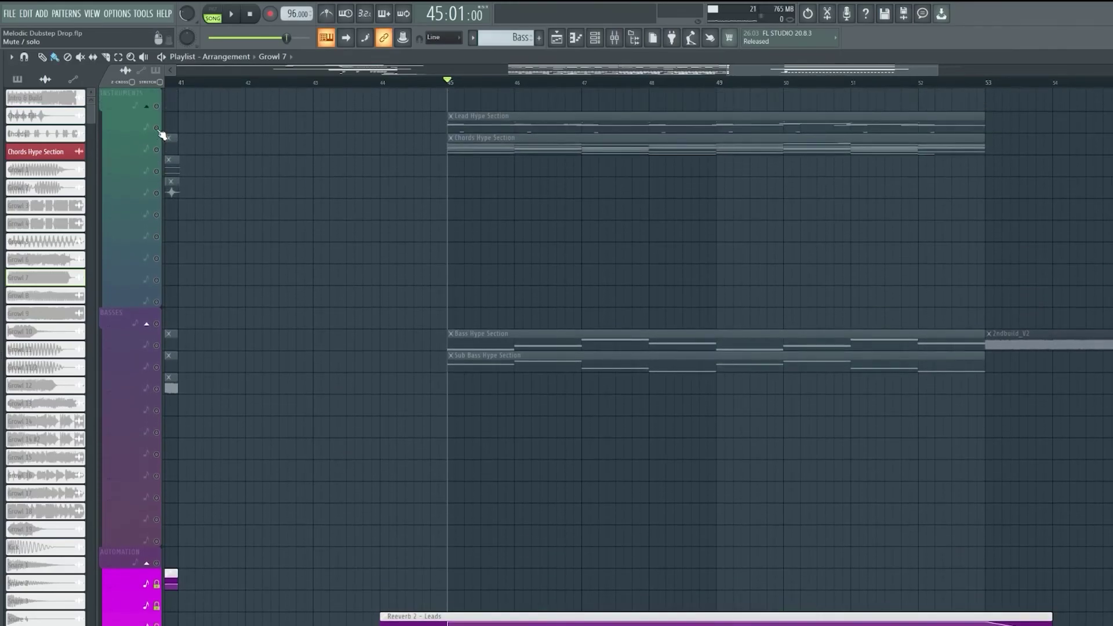
right_click(156, 128)
right_click(157, 149)
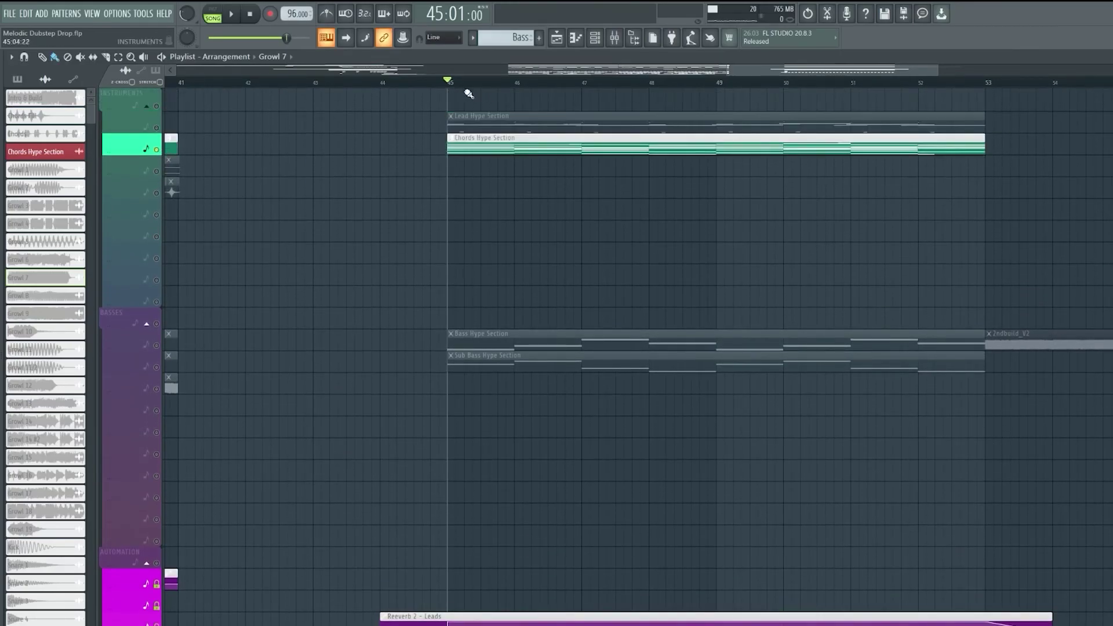
scroll(456, 84, "up", 5)
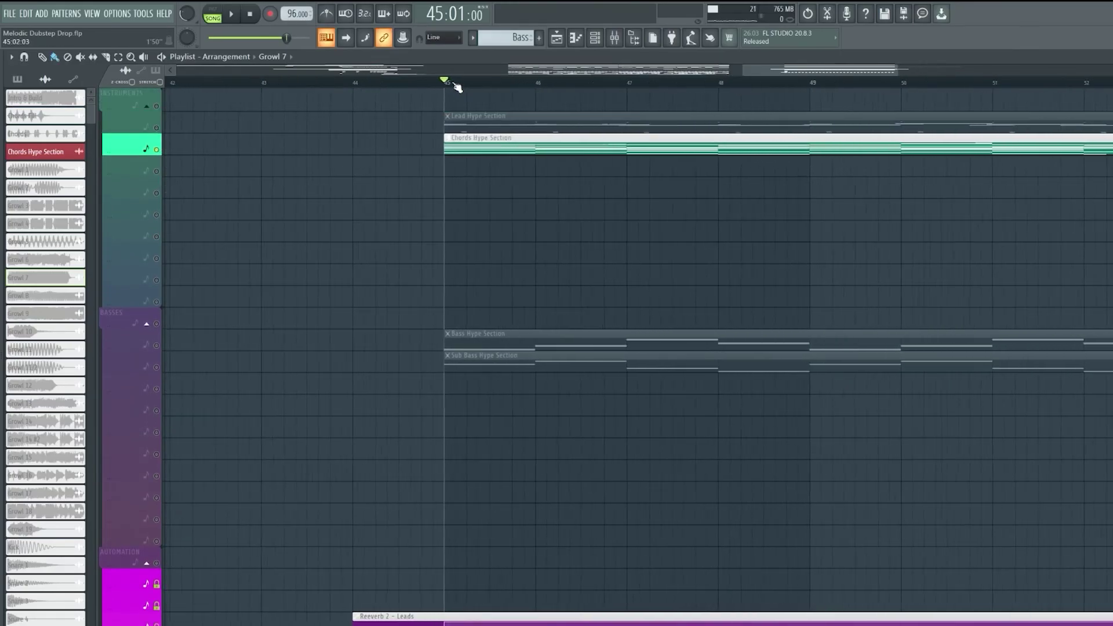
left_click(458, 150)
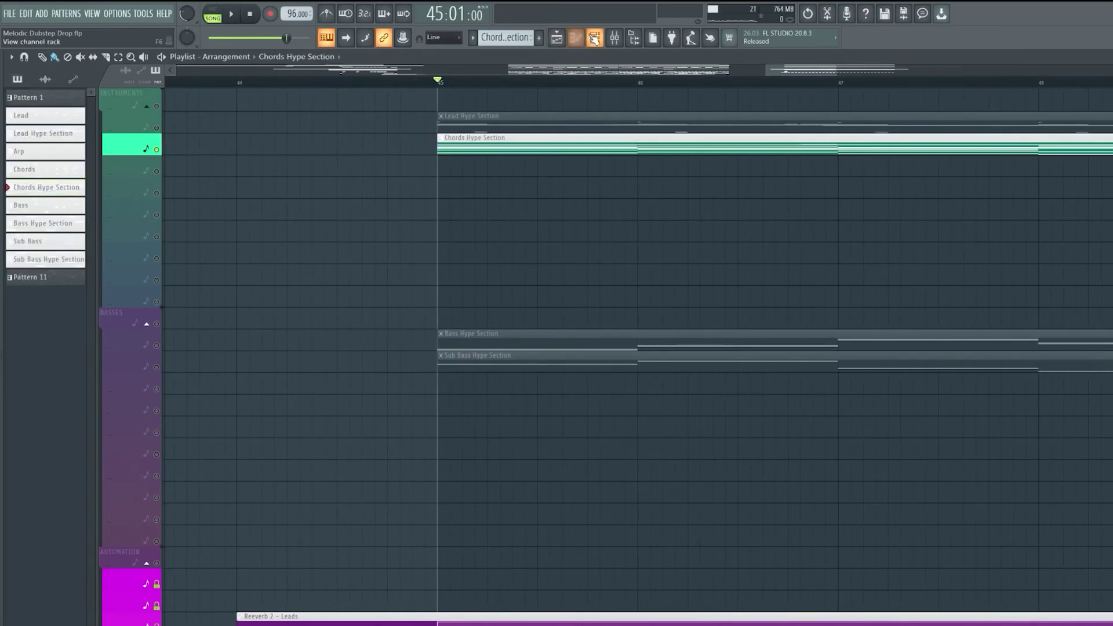
left_click(595, 37)
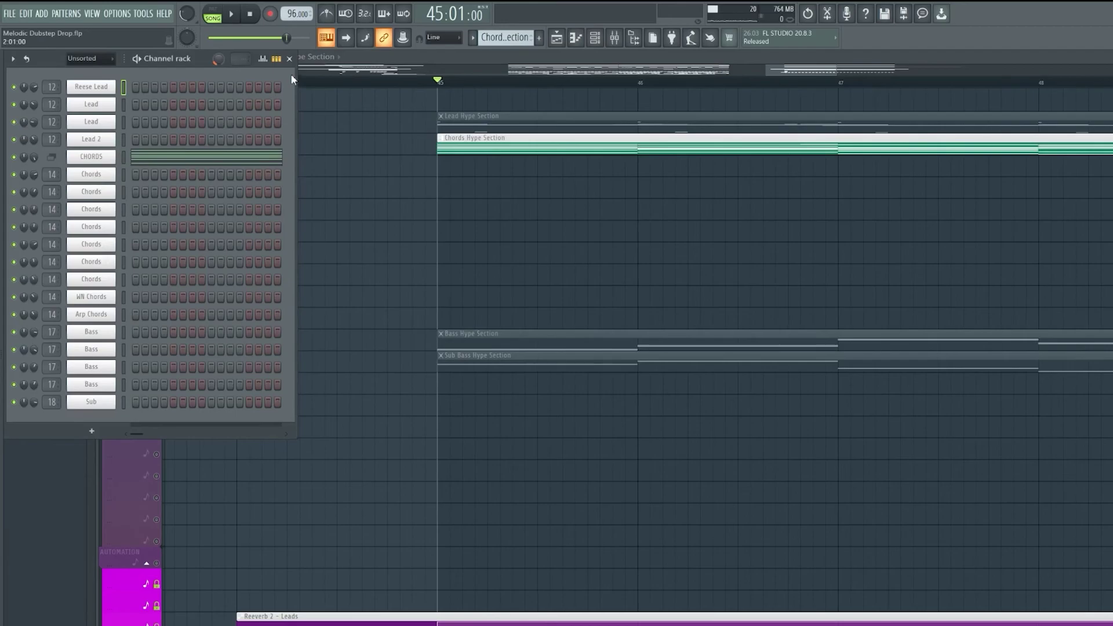
left_click(290, 58)
Solo the Lead Hype Section track and enable the Chords Hype Section track alongside it
left_click(211, 132)
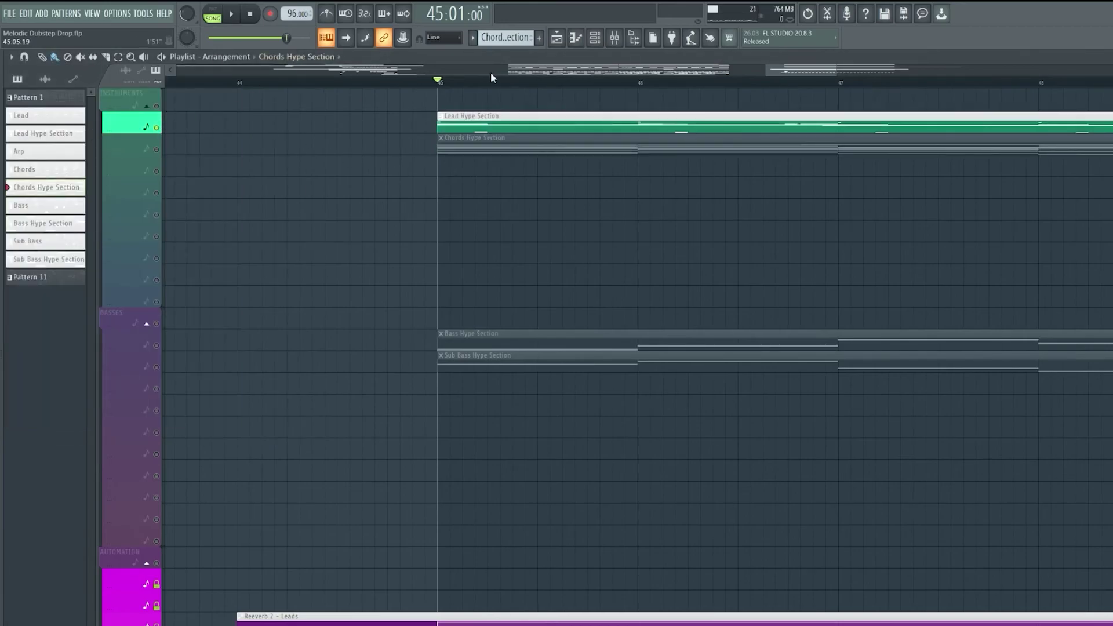
scroll(490, 80, "down", 3)
left_click(151, 153, "ctrl")
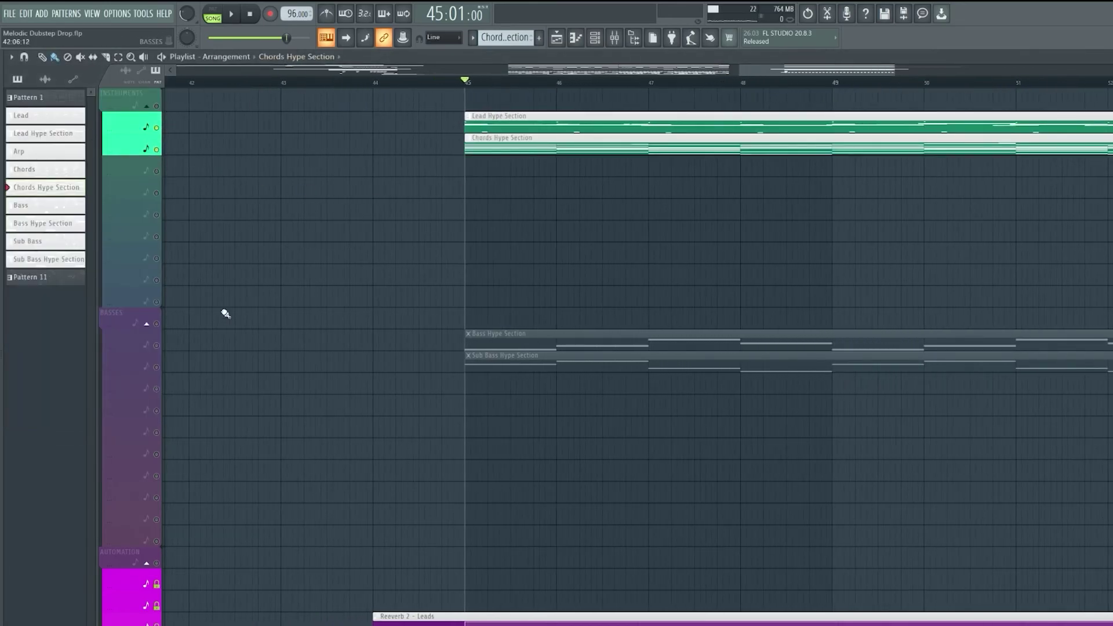
Solo the Bass and Sub Bass Hype Section tracks together and add the chords and lead tracks to them
left_click(165, 344)
left_click(157, 366, "ctrl")
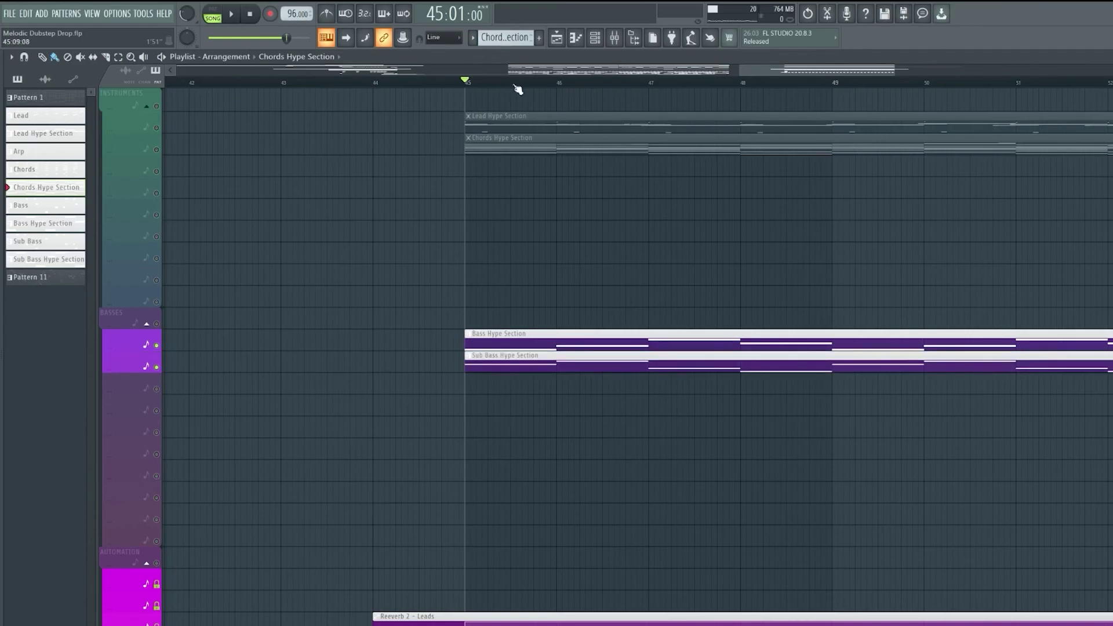
scroll(515, 89, "down", 5)
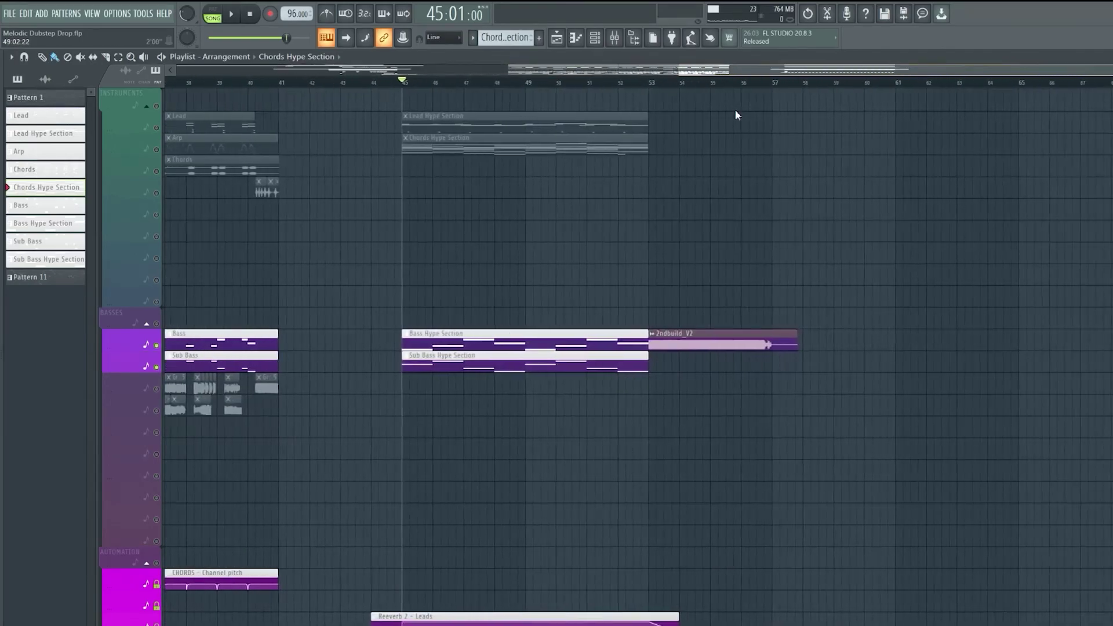
left_click(156, 150, "ctrl")
left_click(156, 128, "ctrl")
Examine the hype section's automation clips and play the end of the section from bar 52
scroll(278, 338, "down", 8)
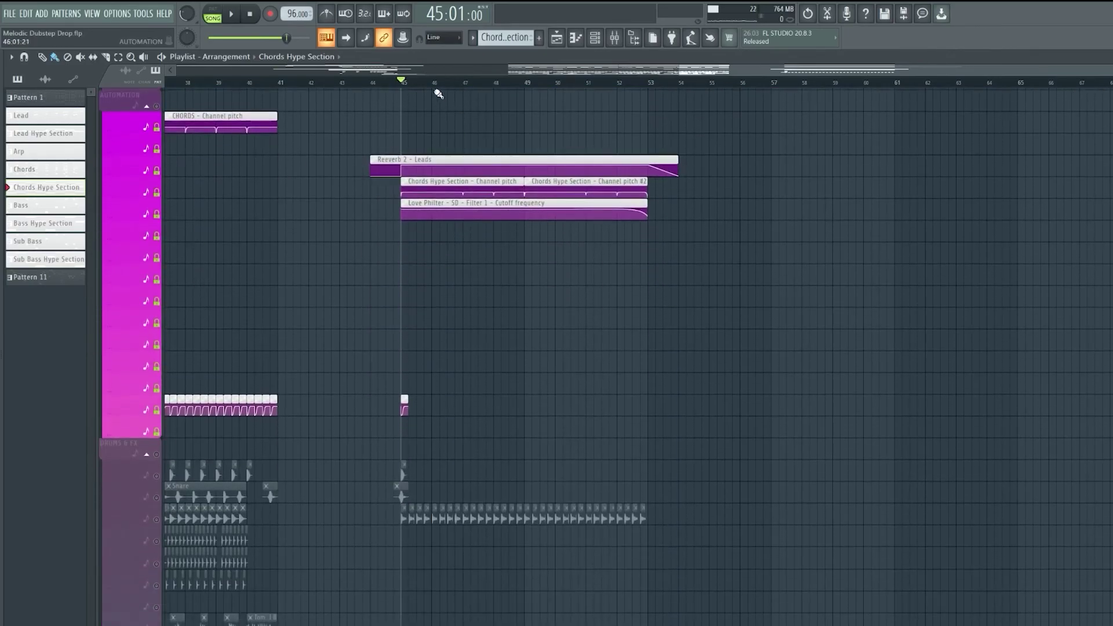
scroll(424, 85, "up", 4)
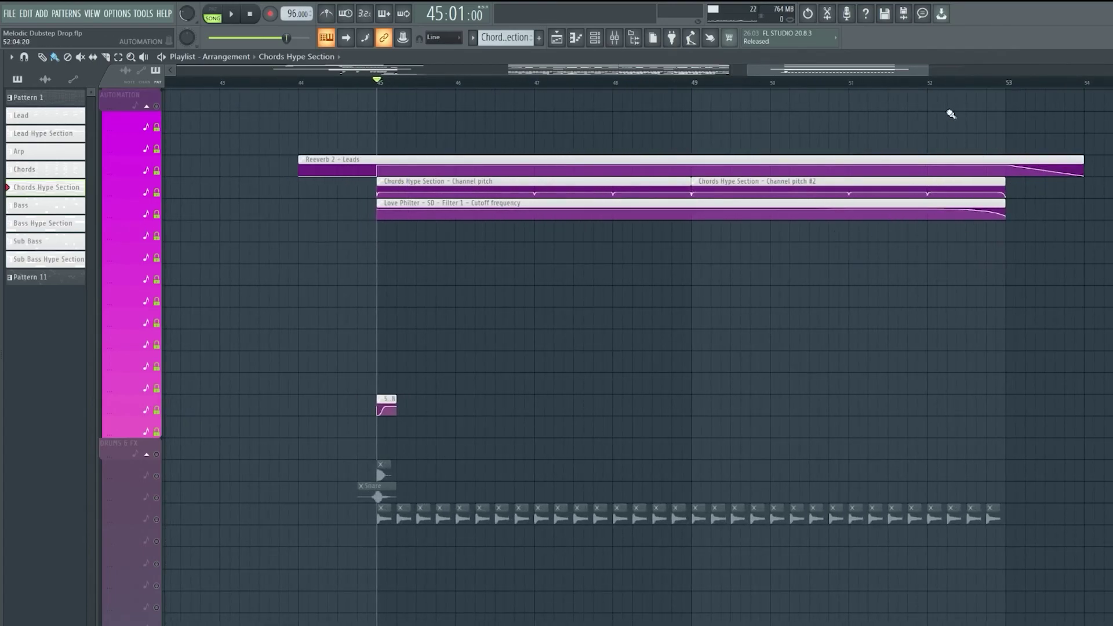
left_click_drag(838, 71, 785, 209)
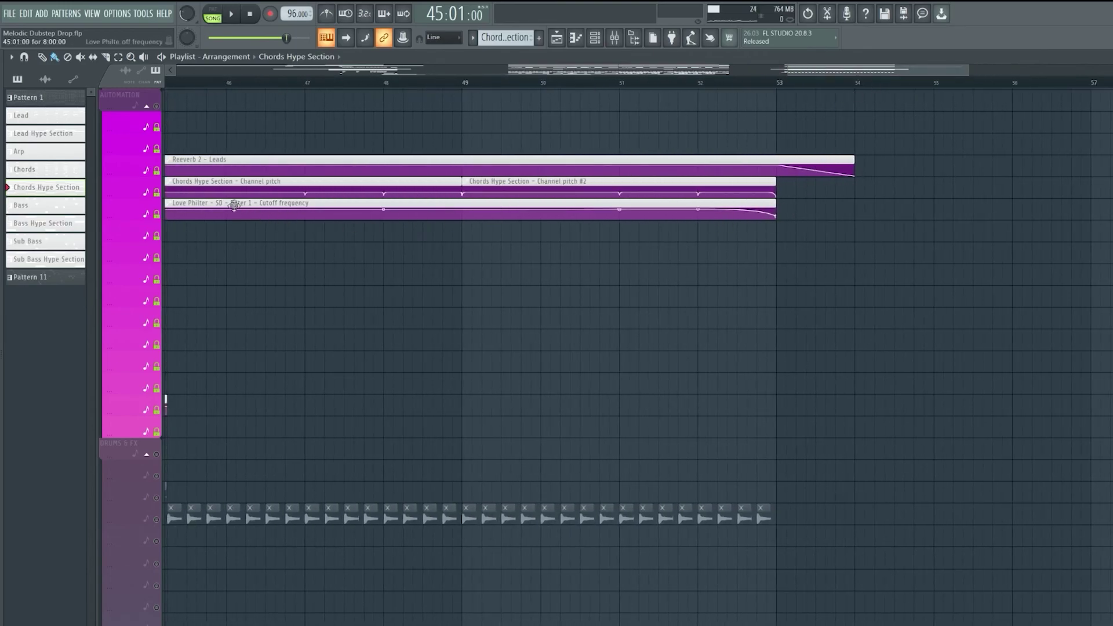
left_click(704, 87)
key("space")
left_click_drag(803, 71, 815, 71)
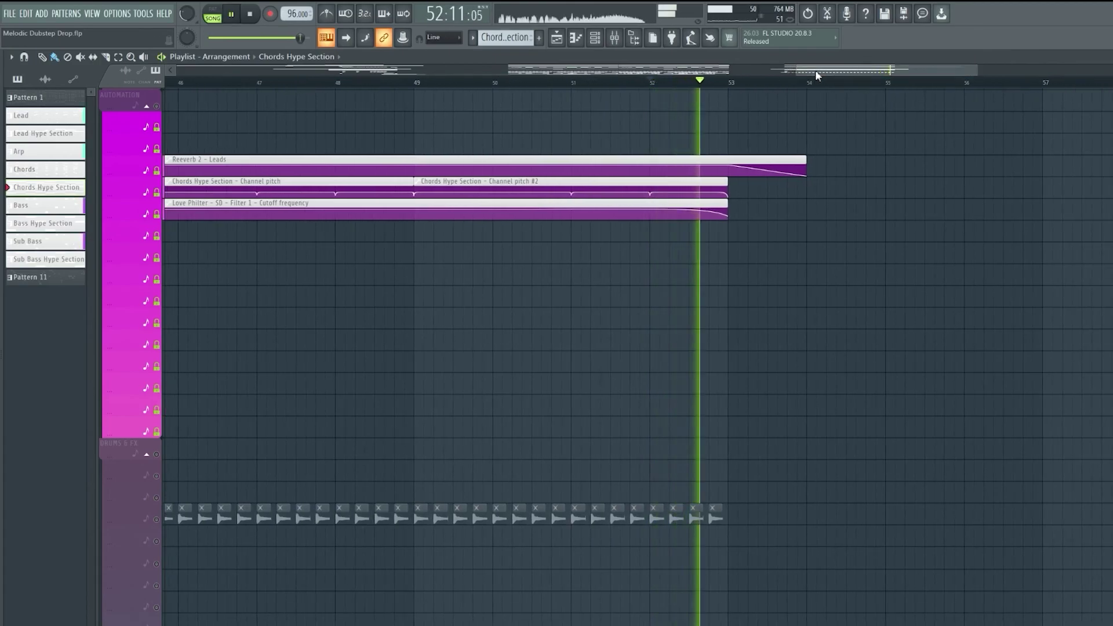
scroll(767, 249, "up", 1)
key("space")
Mute the Love Philter cutoff automation track to audition bar 52 without it, and re-enable the track
left_click(157, 232)
key("space")
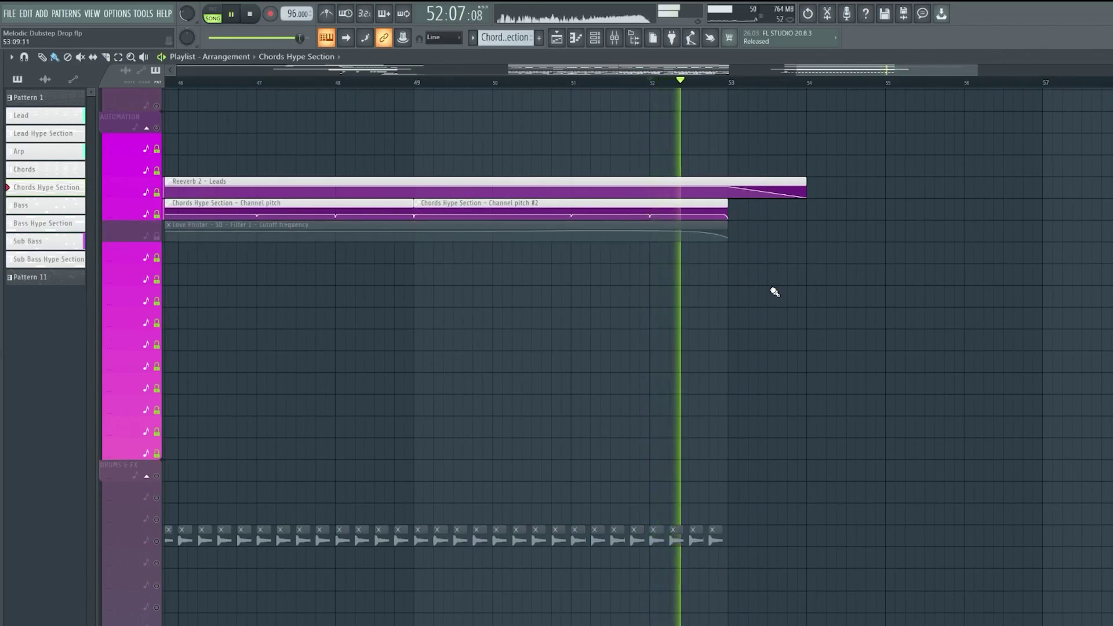
key("space")
left_click(156, 236)
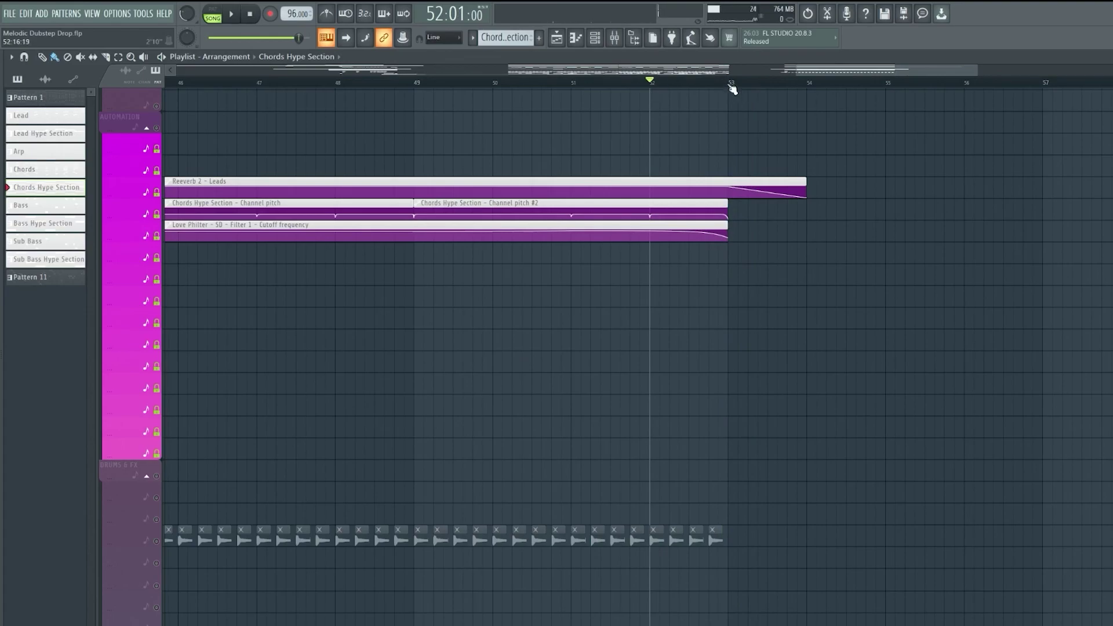
Examine the end of the Love Philter cutoff automation and select the SD insert in the mixer
scroll(735, 91, "down", 3)
scroll(729, 92, "up", 5)
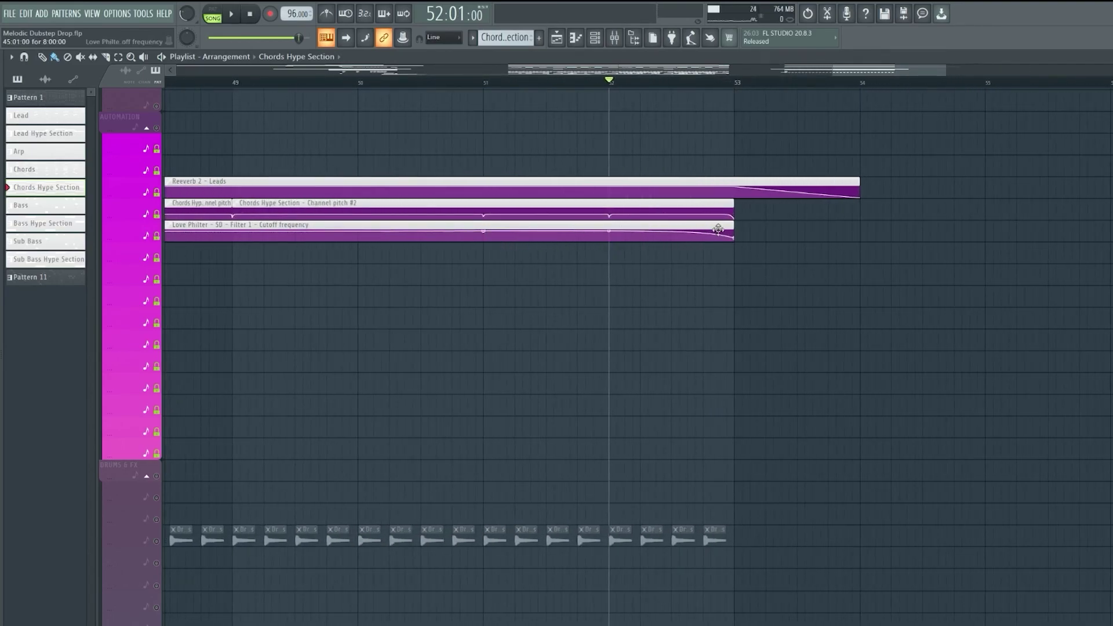
scroll(373, 209, "up", 5)
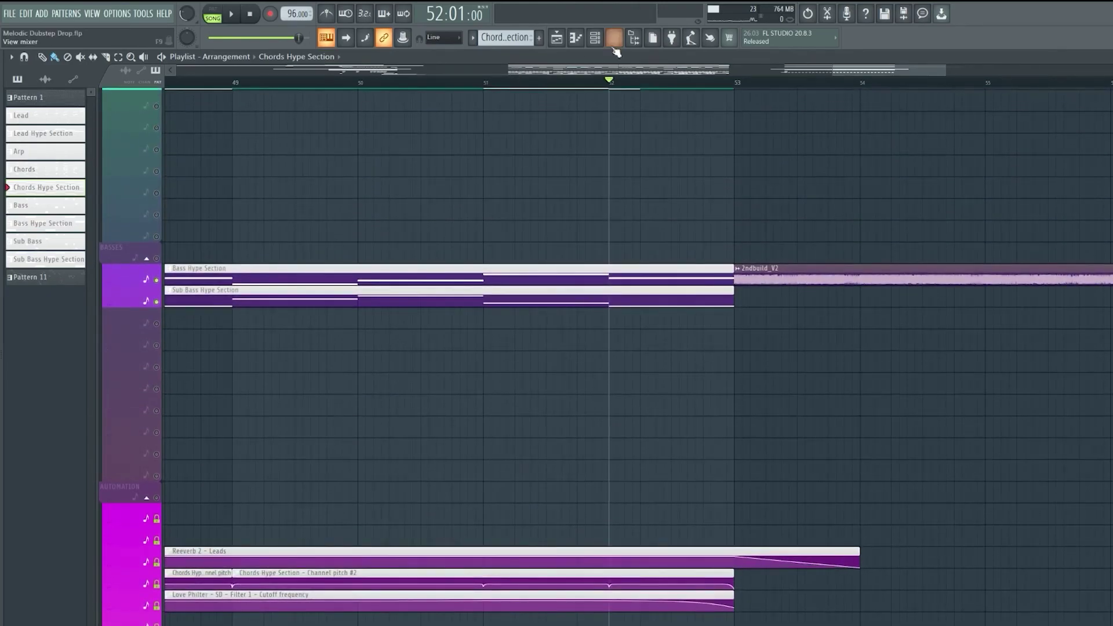
left_click(614, 40)
scroll(140, 141, "down", 10)
left_click_drag(182, 98, 517, 91)
scroll(264, 155, "up", 10)
left_click(265, 154)
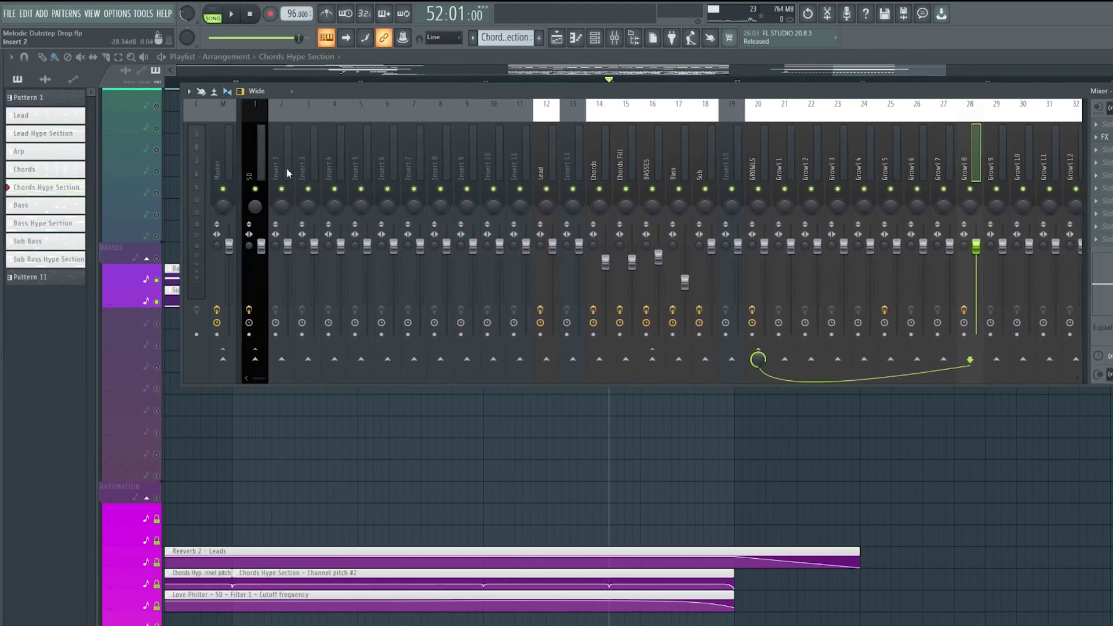
Inspect the Fruity Love Philter effect on the SD insert and close the plugin and mixer
left_click_drag(1005, 102, 819, 110)
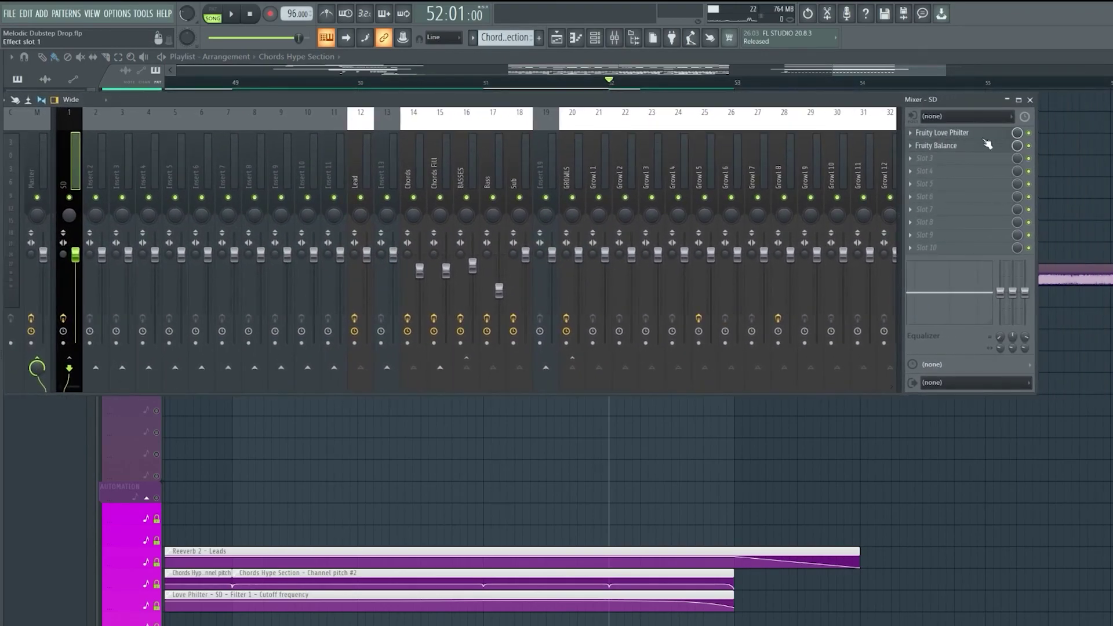
left_click(947, 135)
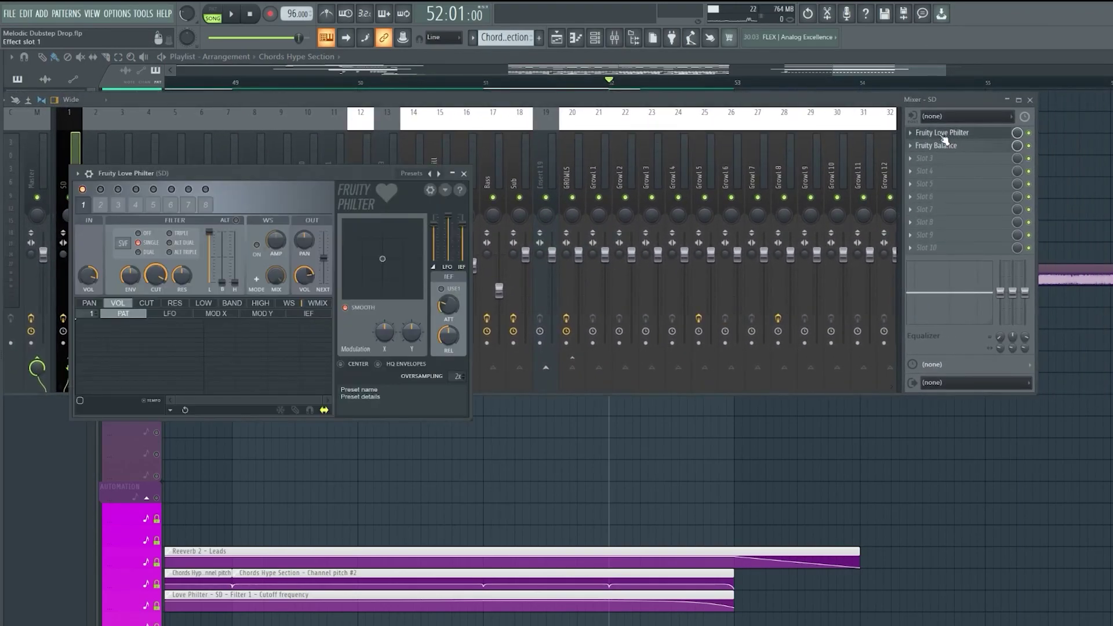
left_click(460, 174)
left_click(1030, 99)
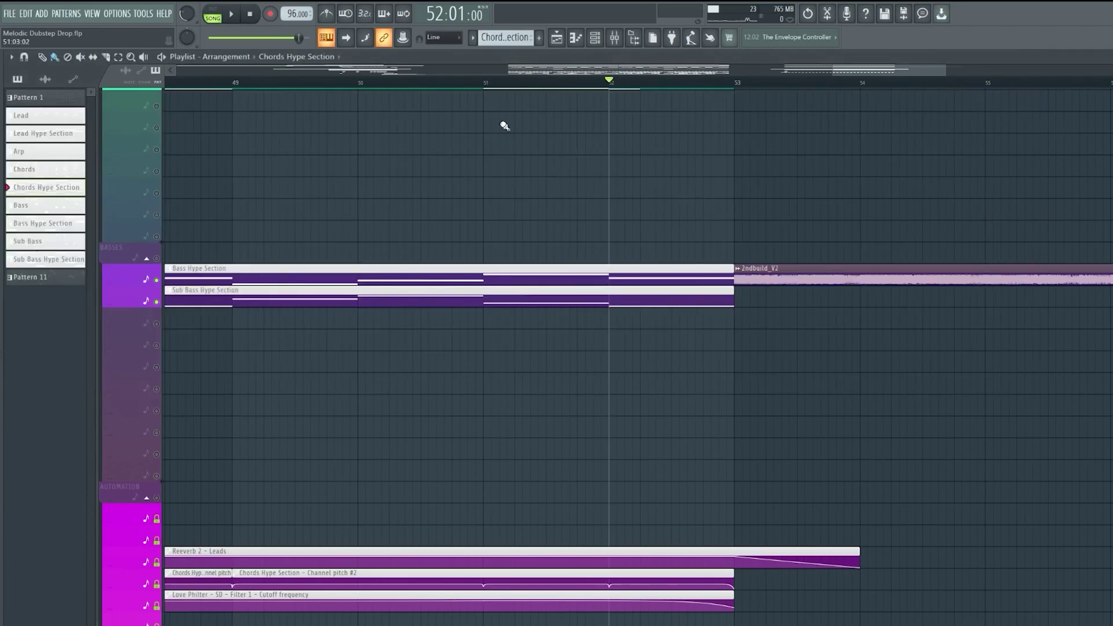
Clear the solo so every track is enabled, and review the drop and hype sections in the arrangement
scroll(504, 127, "down", 2)
scroll(497, 92, "down", 6)
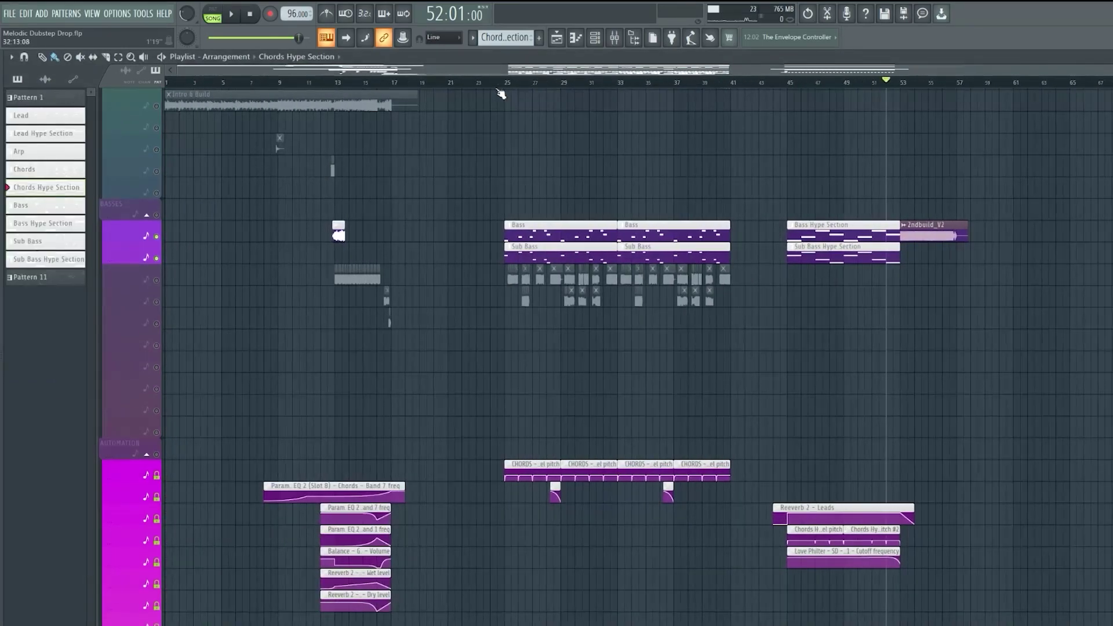
scroll(501, 93, "up", 5)
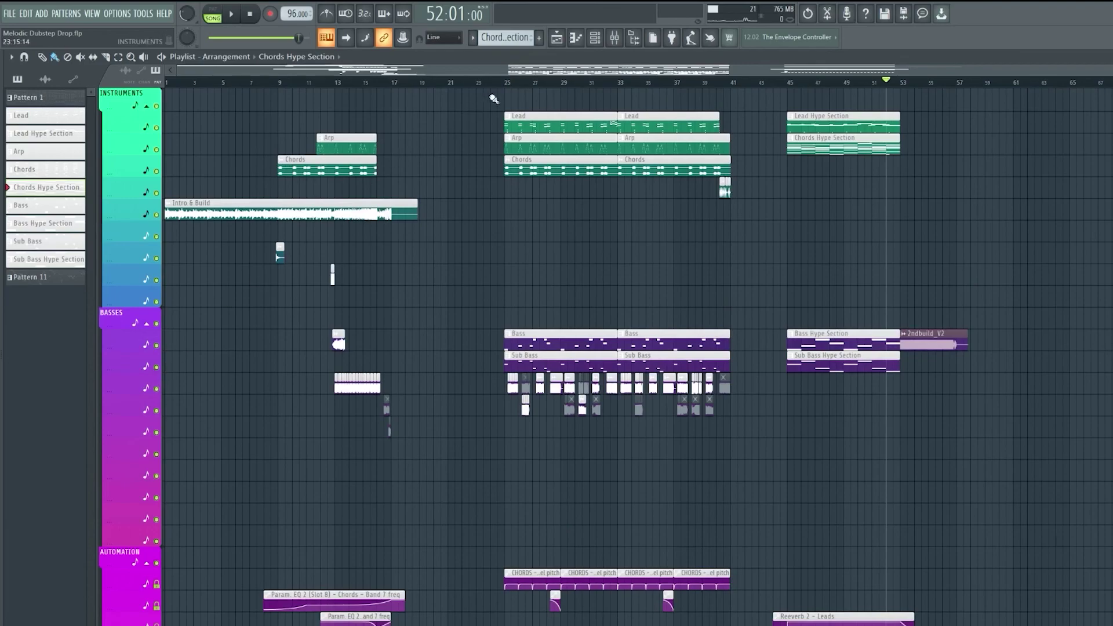
scroll(513, 88, "up", 3)
scroll(512, 88, "right", 5)
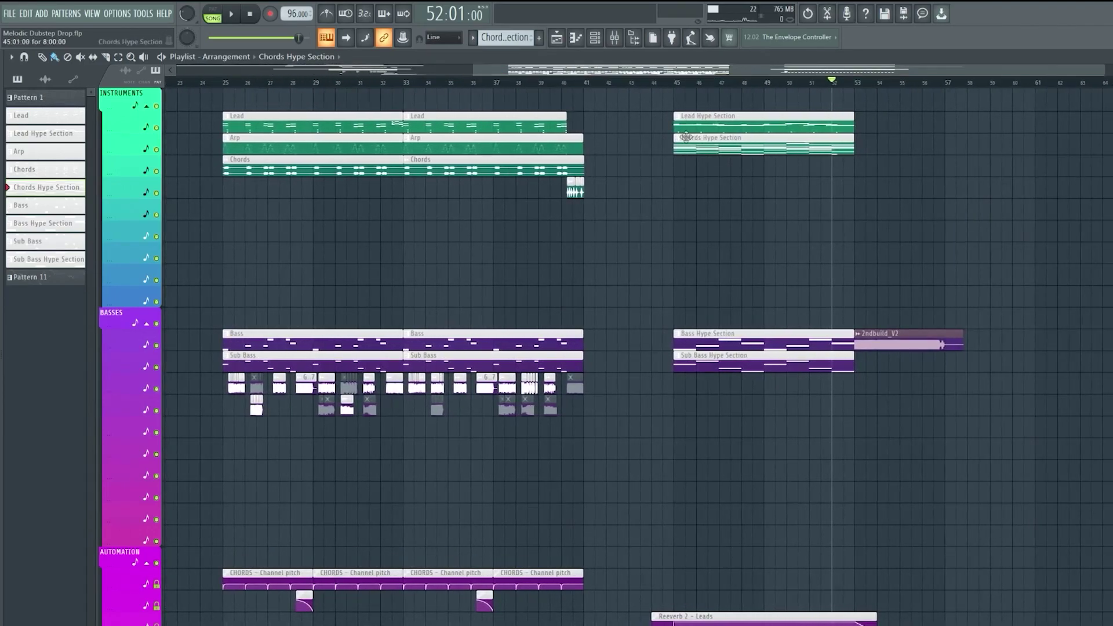
Collapse the Automation, Drums & FX and Basses track groups in the playlist
scroll(619, 349, "down", 8)
scroll(485, 428, "up", 5)
scroll(460, 460, "down", 11)
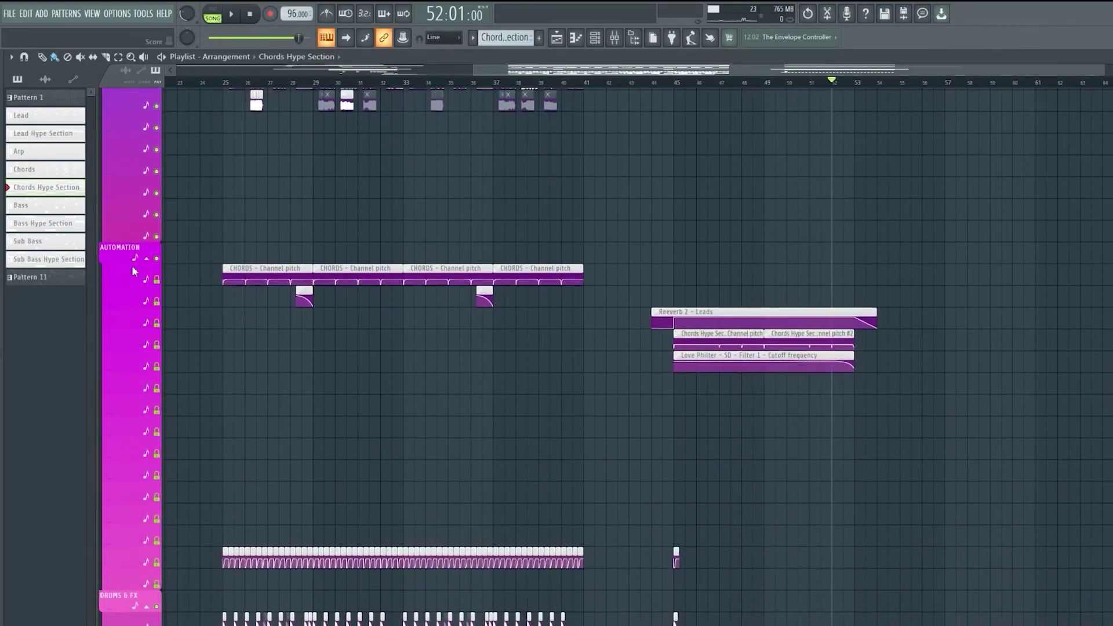
left_click(149, 260)
scroll(174, 360, "up", 14)
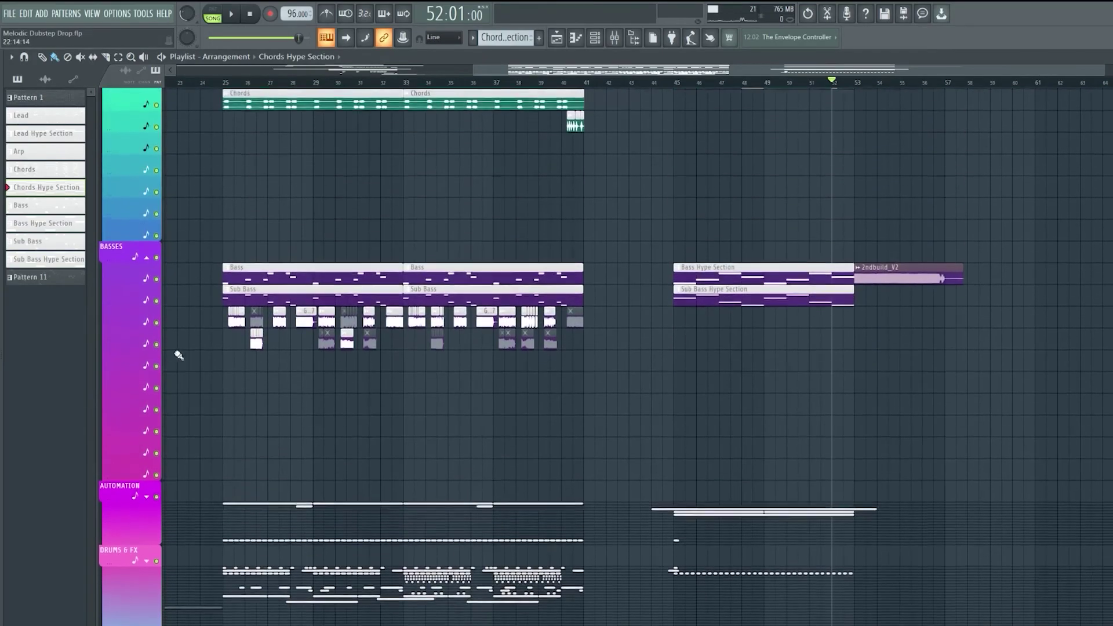
left_click(146, 323)
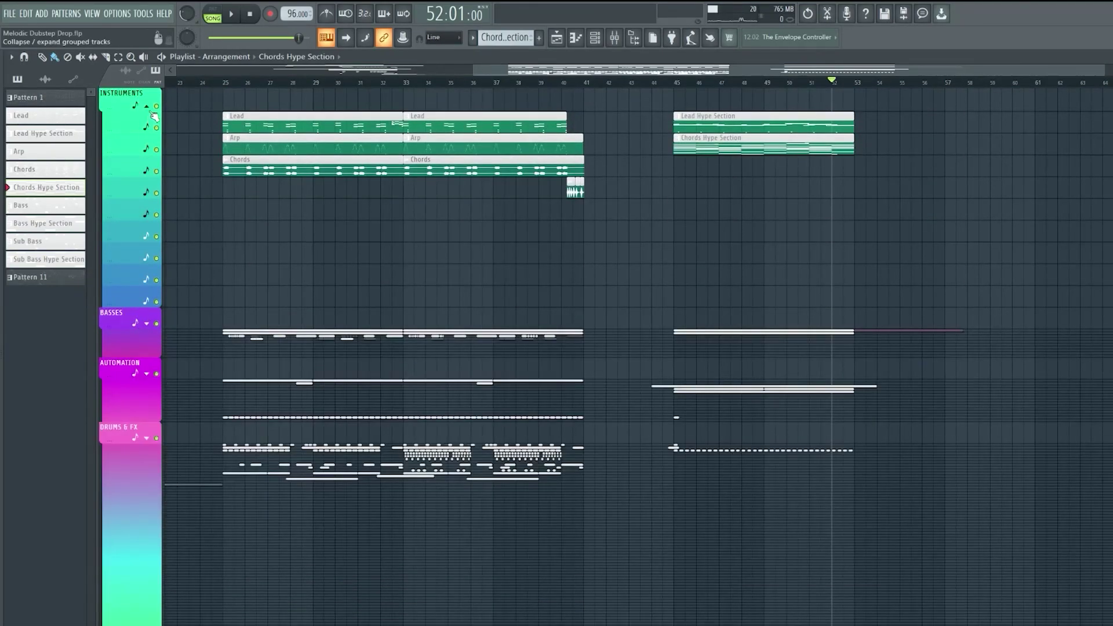